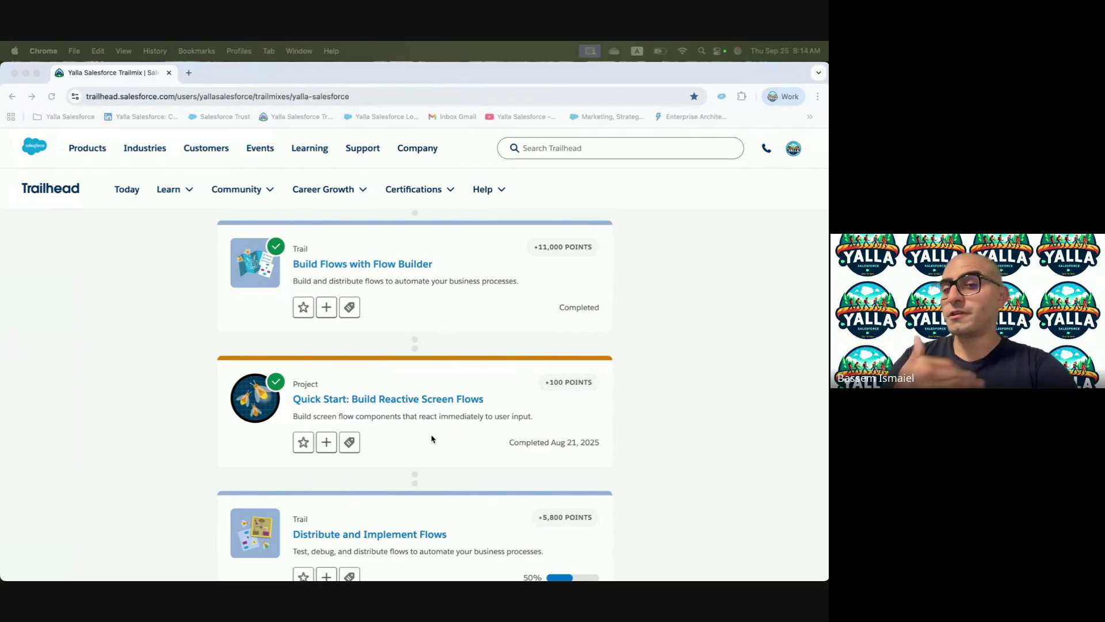
- Open the Distribute and Implement Flows trail from the Yalla Salesforce trailmix
scroll(432, 439, "down", 3)
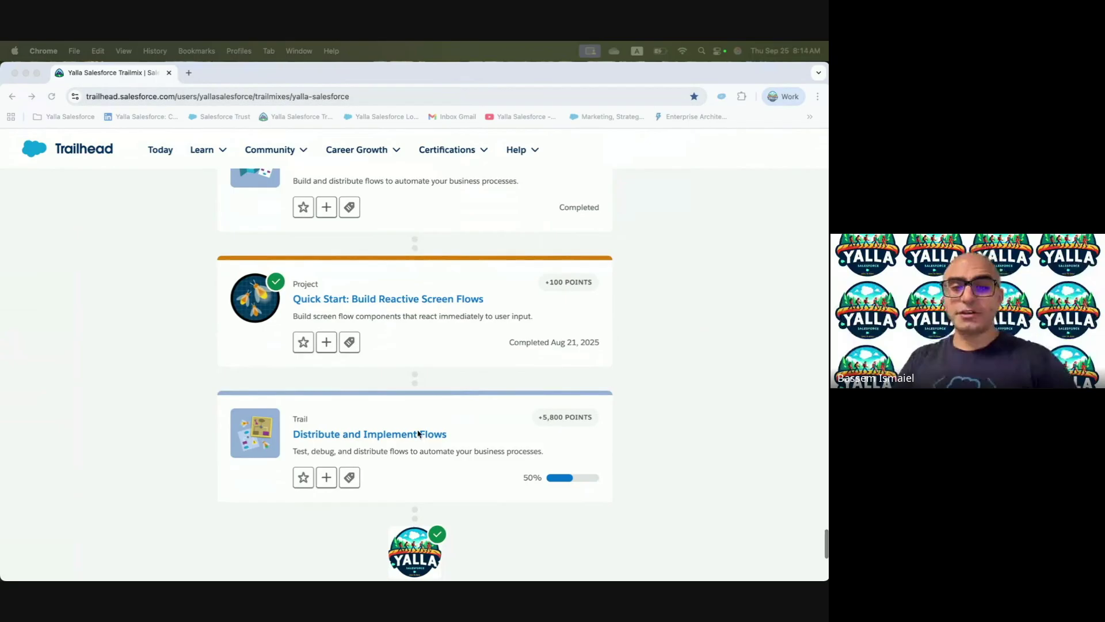
left_click(427, 437)
left_click(361, 436)
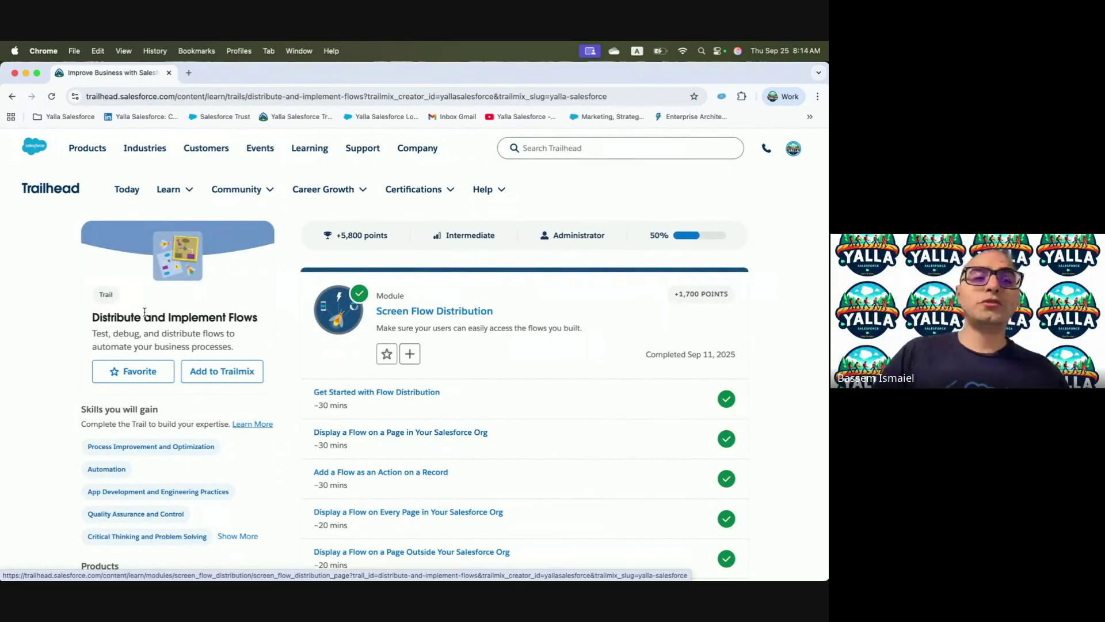
- Open the Flow Implementation II module and its Grant Flow Permissions and Context unit
scroll(240, 369, "down", 2)
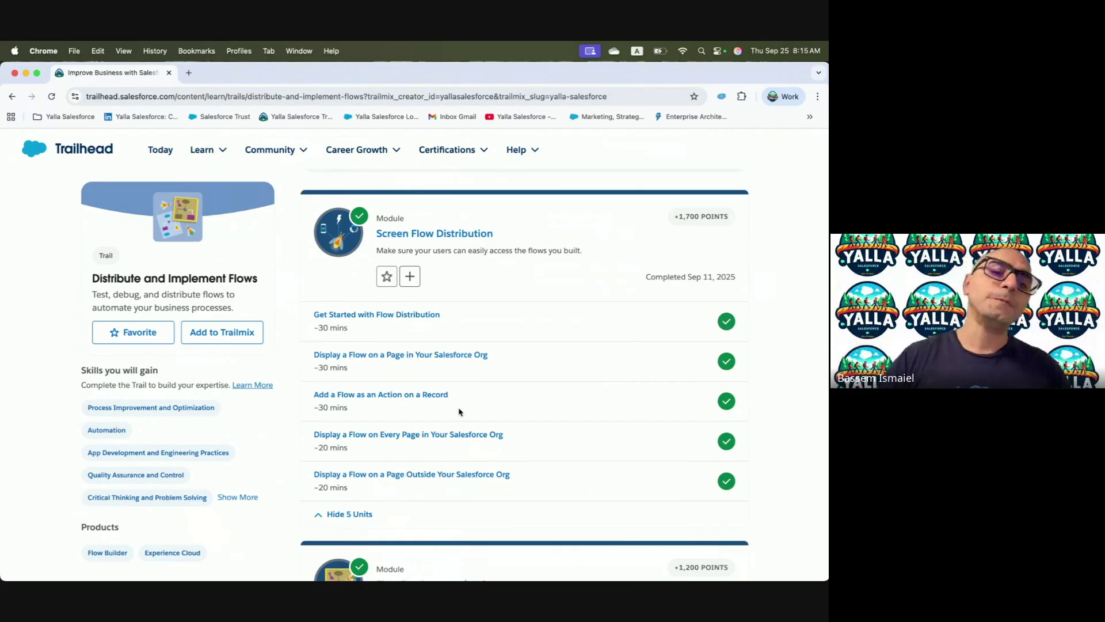
scroll(459, 411, "down", 4)
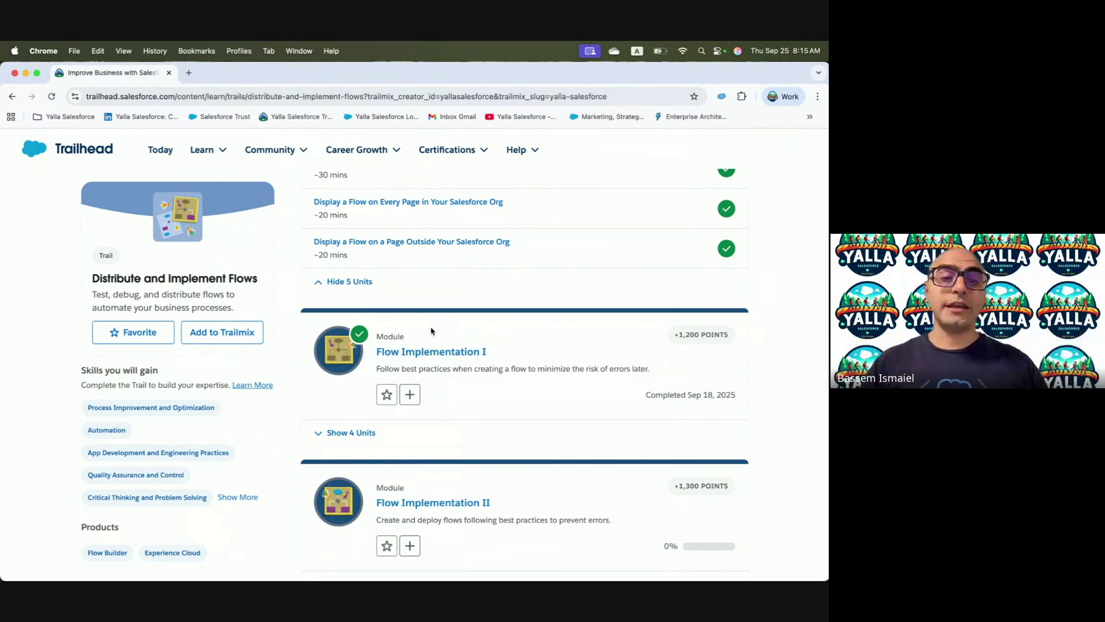
scroll(485, 381, "down", 3)
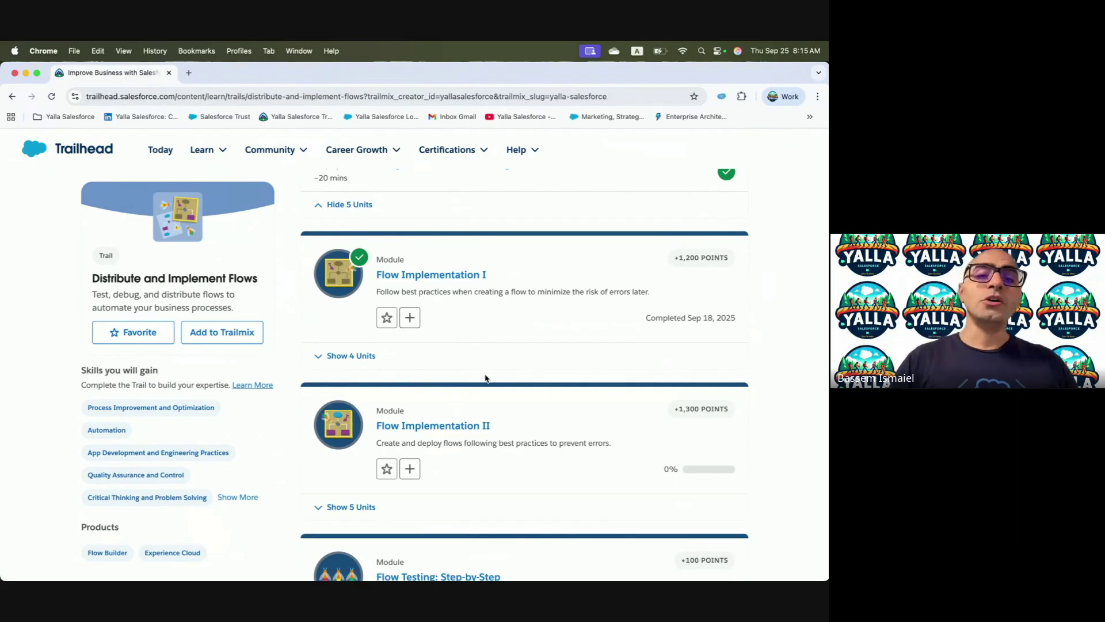
left_click(454, 427)
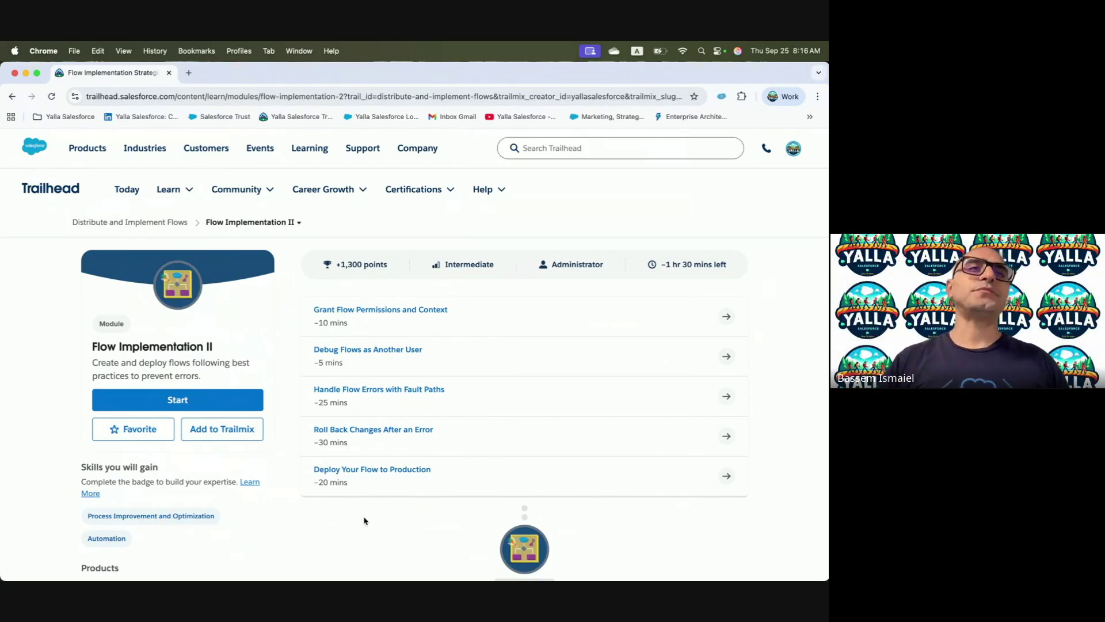
left_click(396, 314)
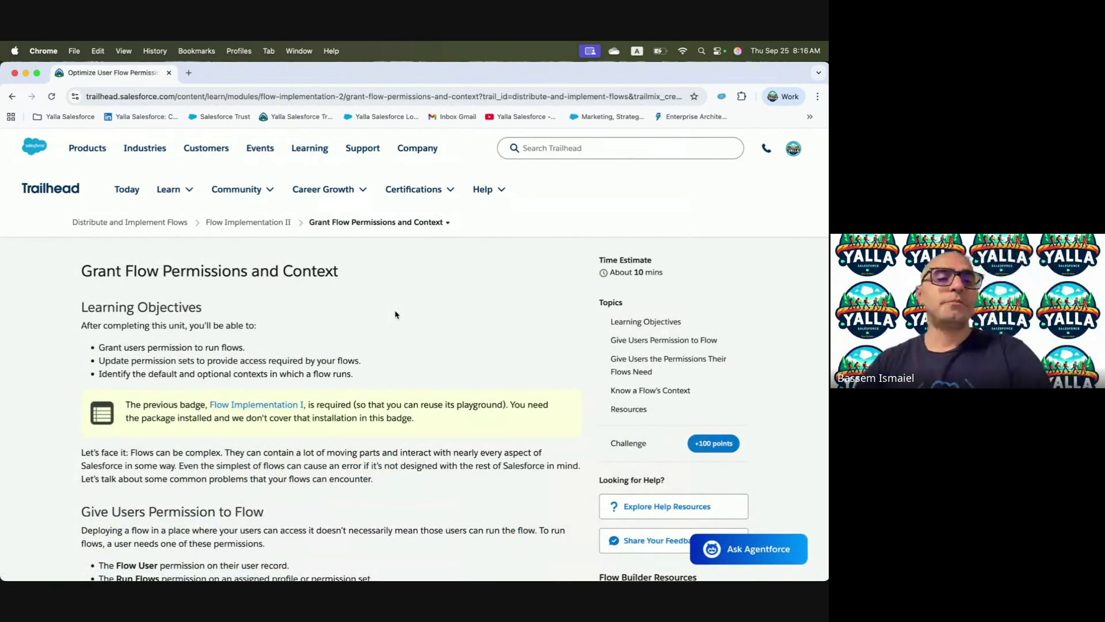
- Read the unit's introduction and the Give Users Permission to Flow section, marking the Flow User and Run Flows permissions
left_click_drag(82, 452, 318, 461)
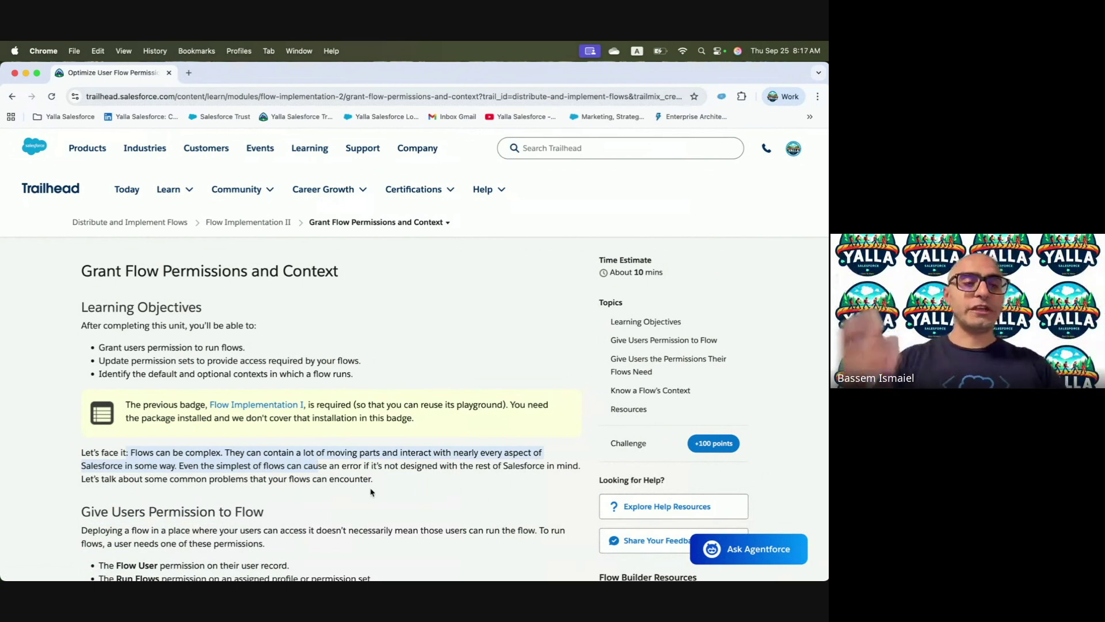
scroll(371, 492, "down", 8)
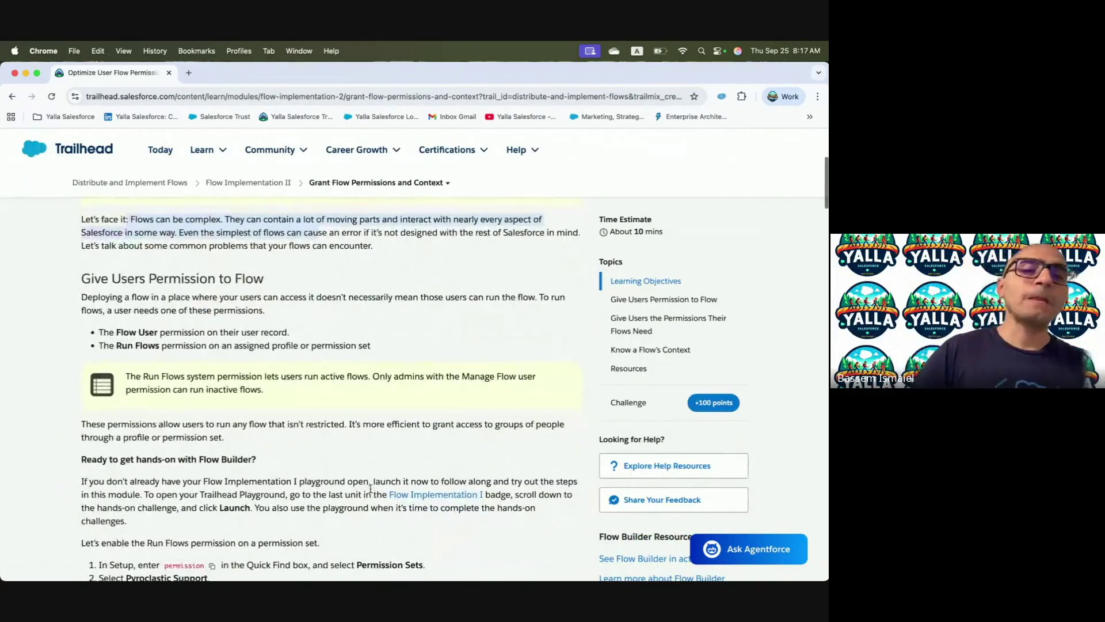
left_click(77, 279)
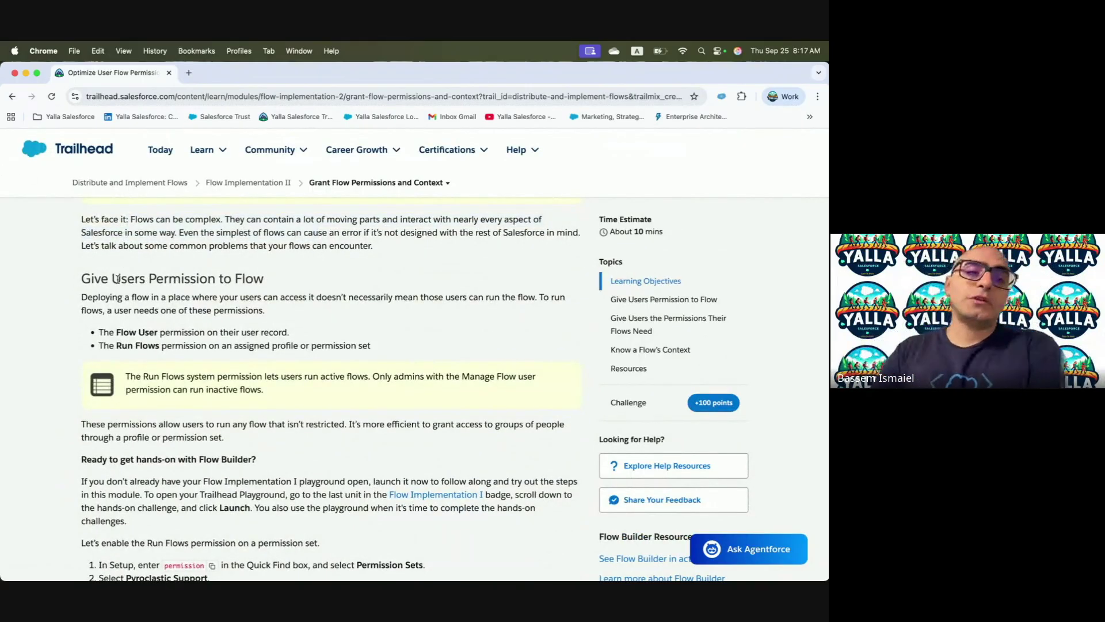
left_click_drag(87, 271, 291, 281)
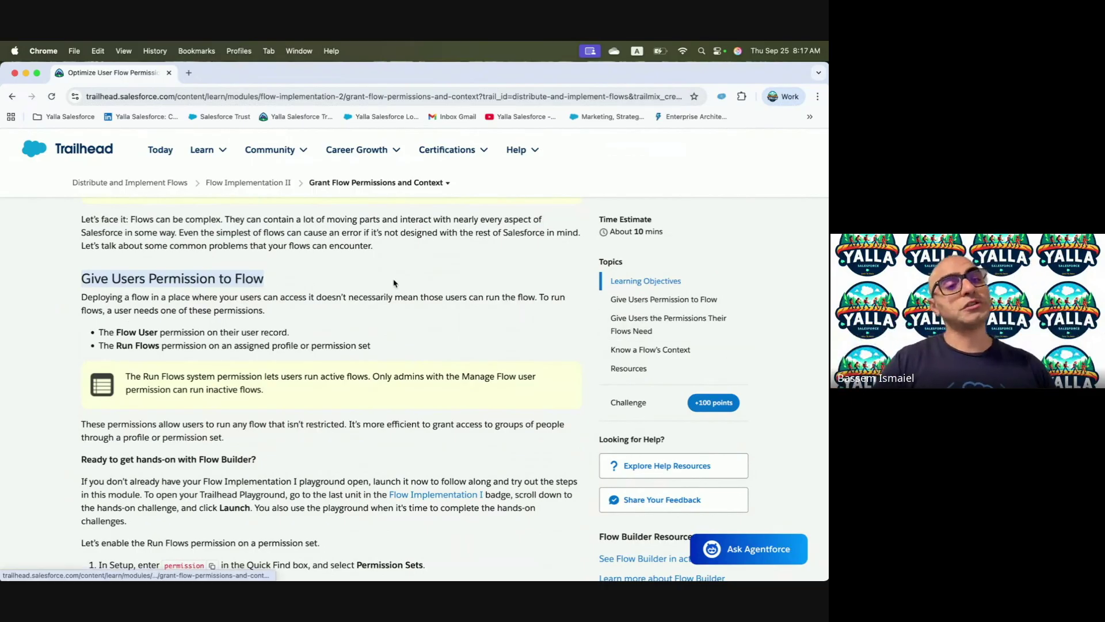
left_click_drag(99, 332, 310, 333)
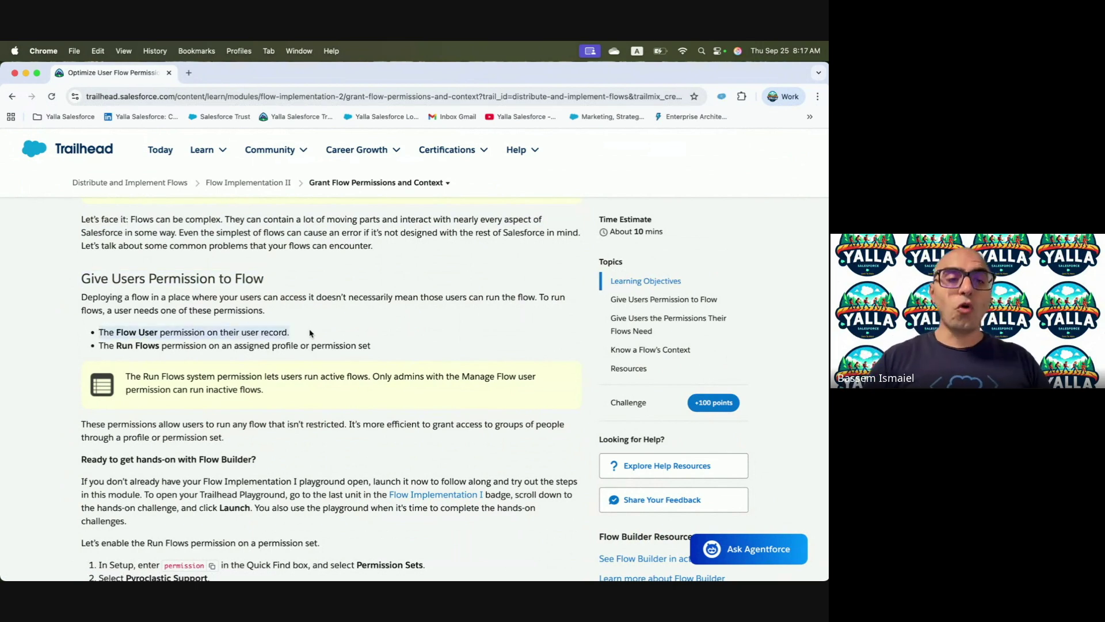
left_click_drag(118, 345, 175, 349)
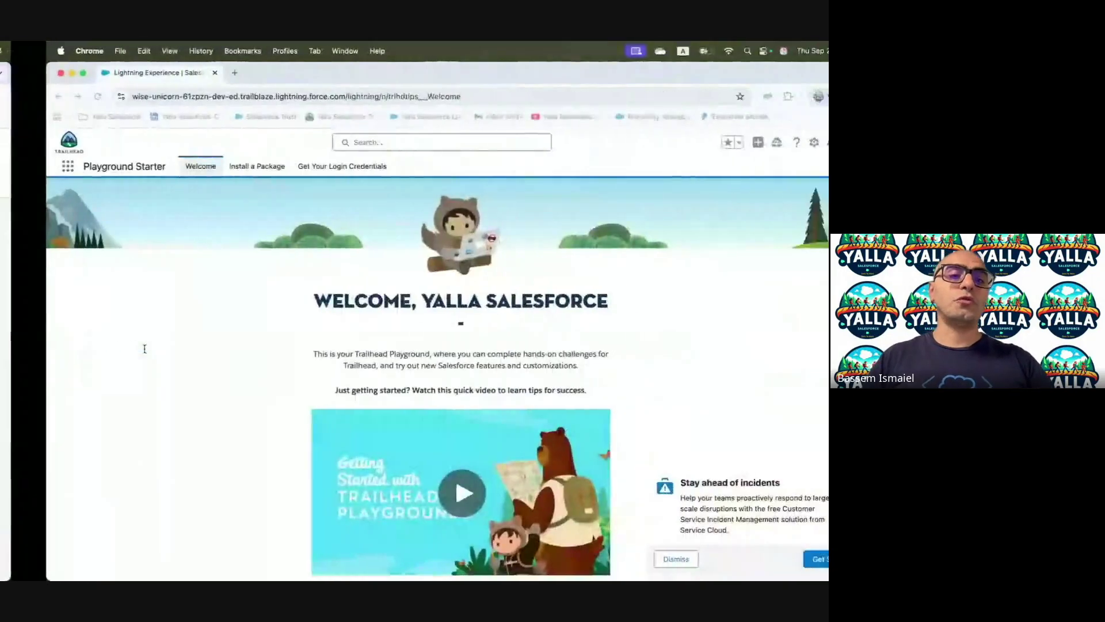
- Switch to the Trailhead Playground, open the current user's Advanced User Details and check the Flow User setting
left_click(809, 140)
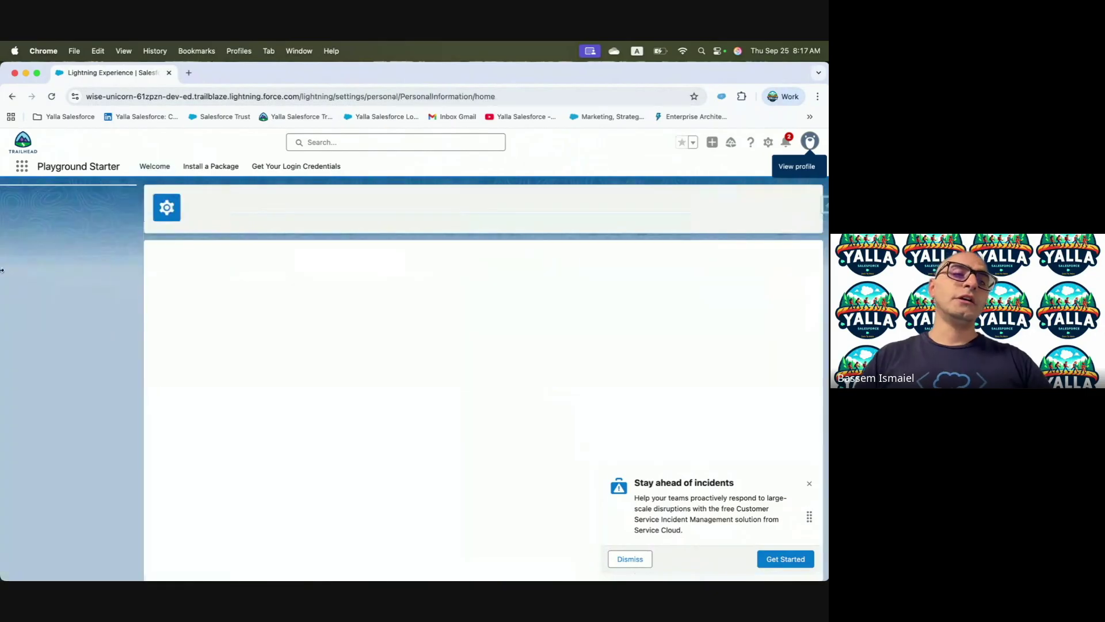
left_click(69, 255)
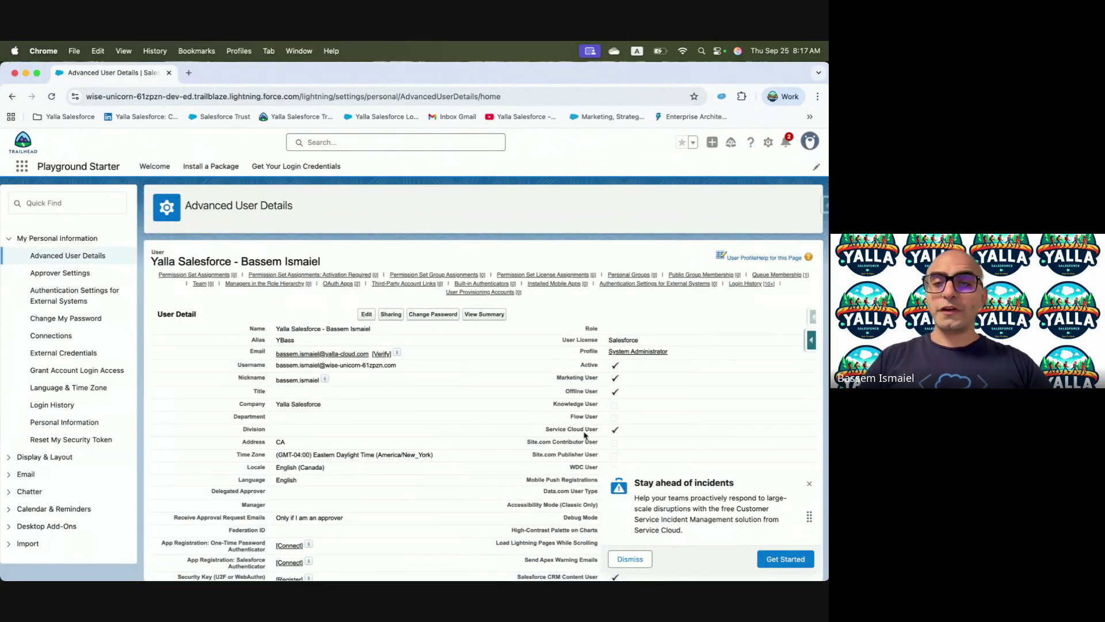
left_click_drag(569, 417, 623, 419)
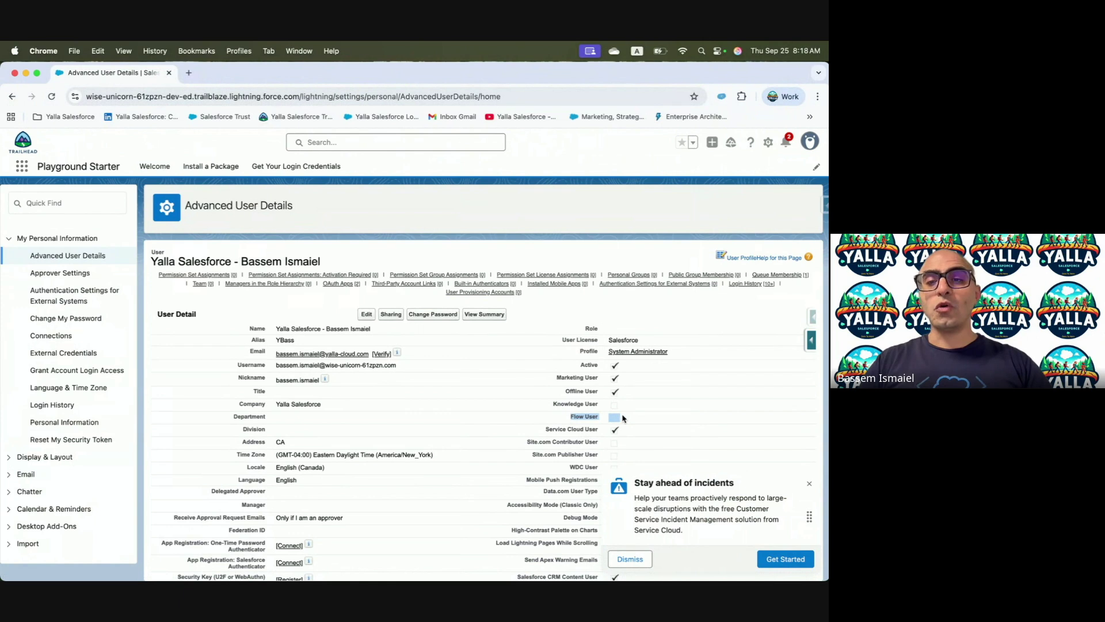
left_click(493, 417)
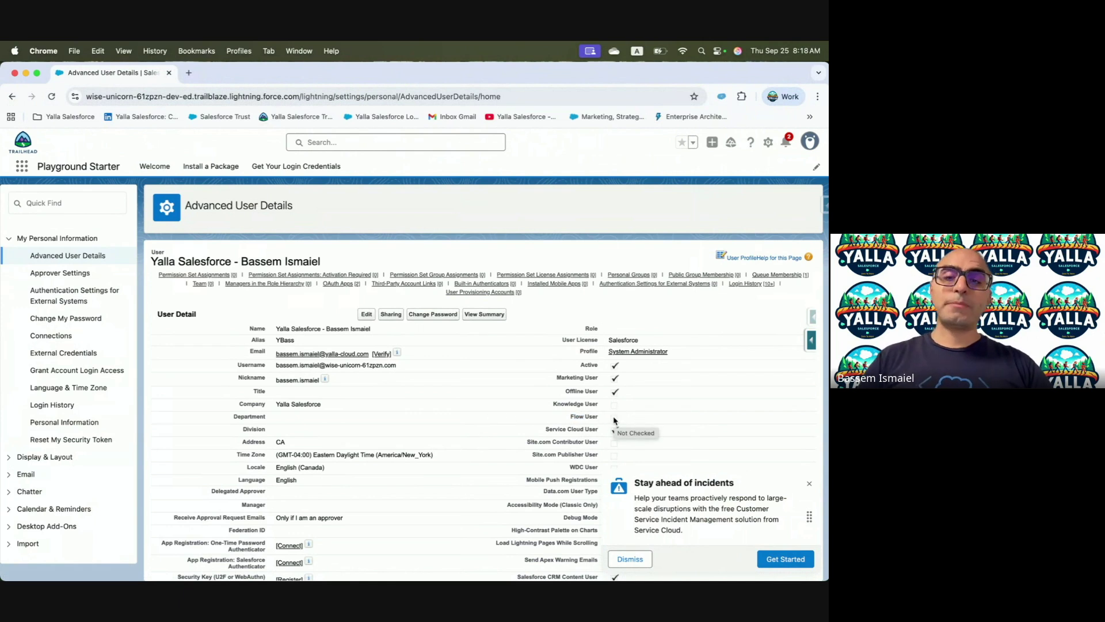
- Open the user's System Administrator profile, close the My Service Journey pop-up and search the page for "Flow"
left_click(639, 352)
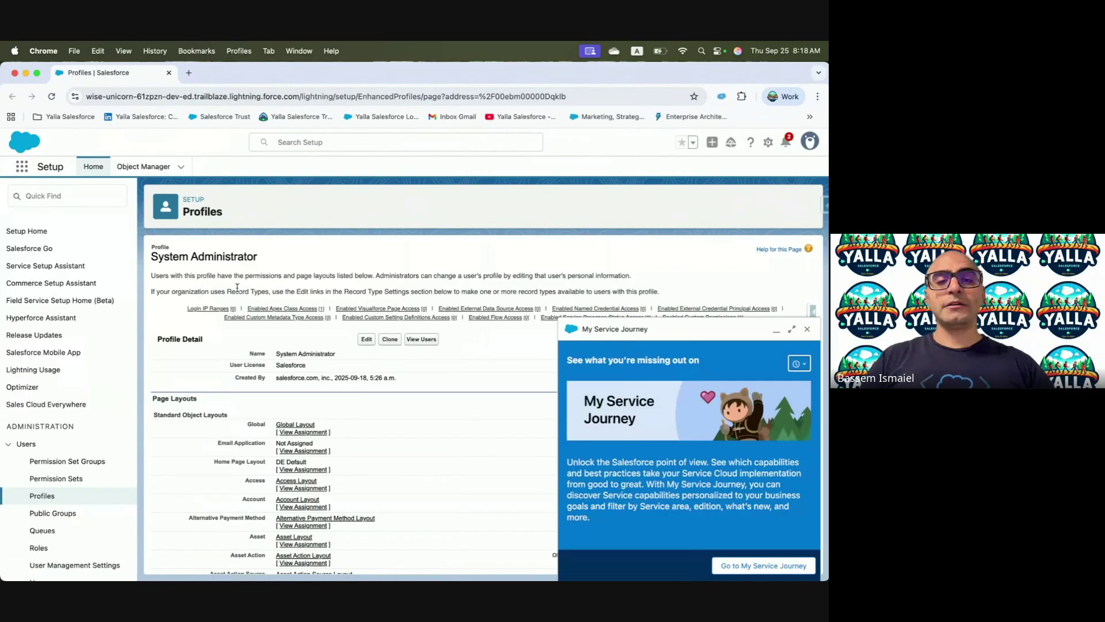
left_click(807, 329)
key("super+f")
type("Flow")
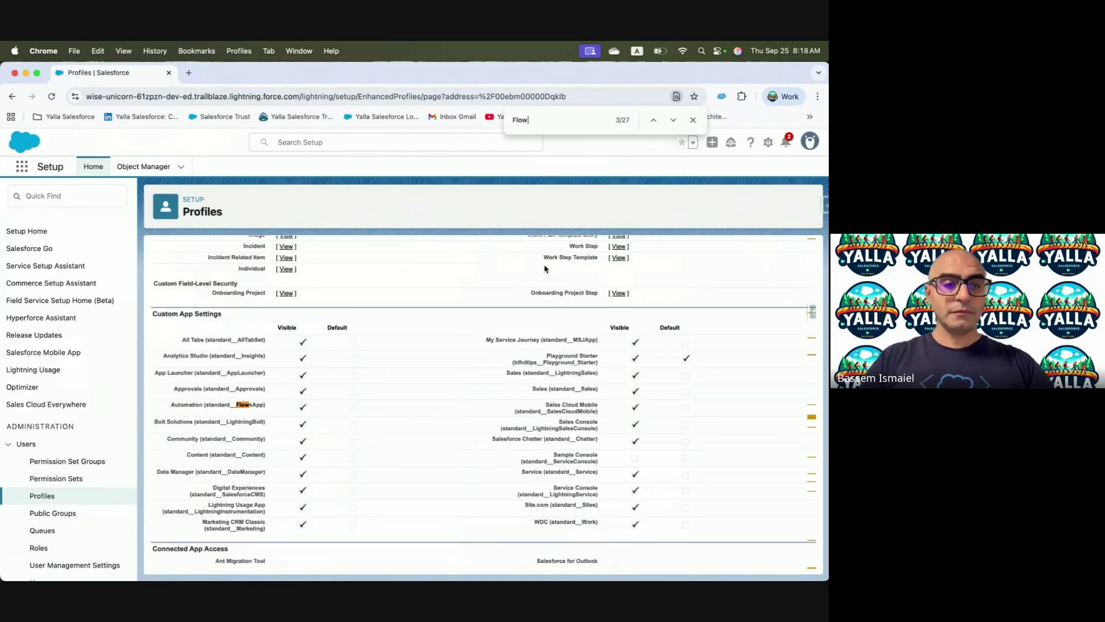
key("Return")
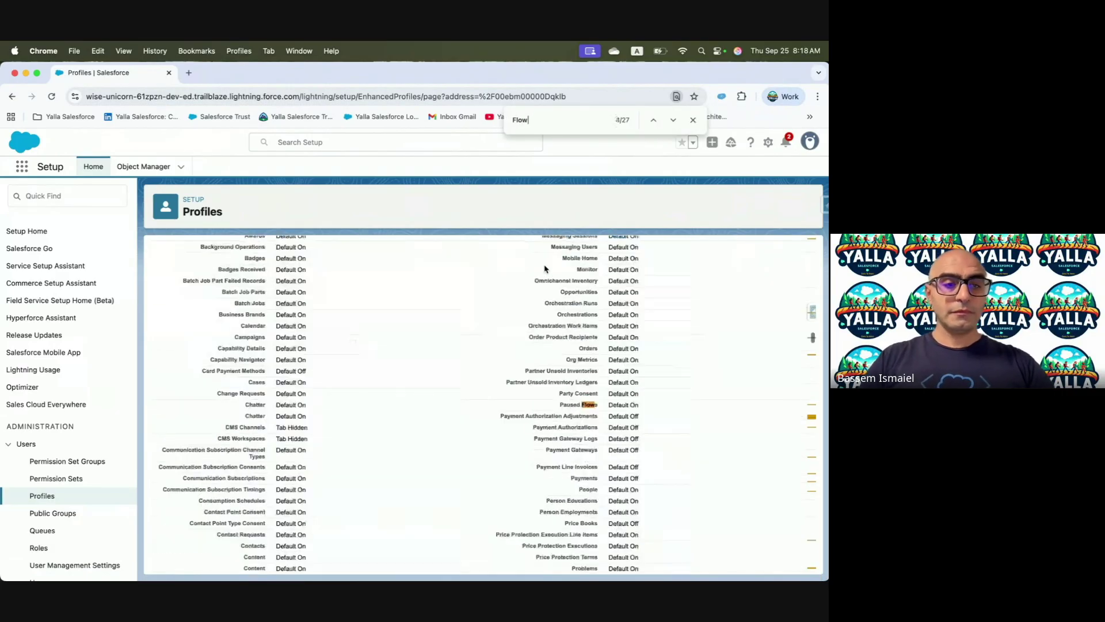
key("Return")
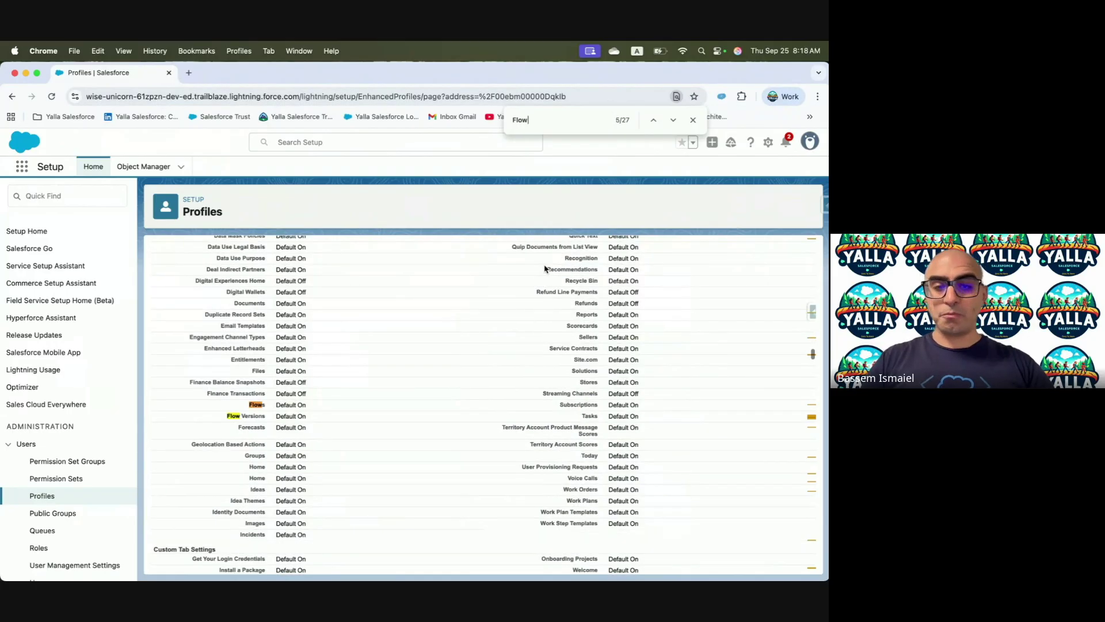
key("Return")
key("Return")
key("Return")
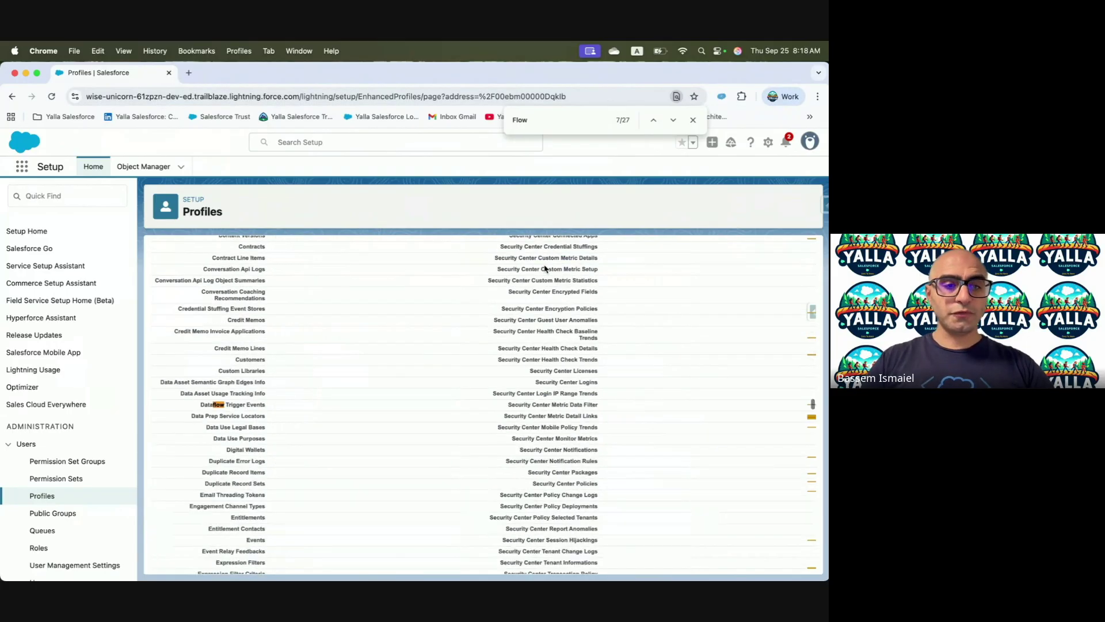
- Check the permission name in the Trailhead unit, search the profile page for "Run Flow" and mark that permission
key("super+f")
key("ctrl+Left")
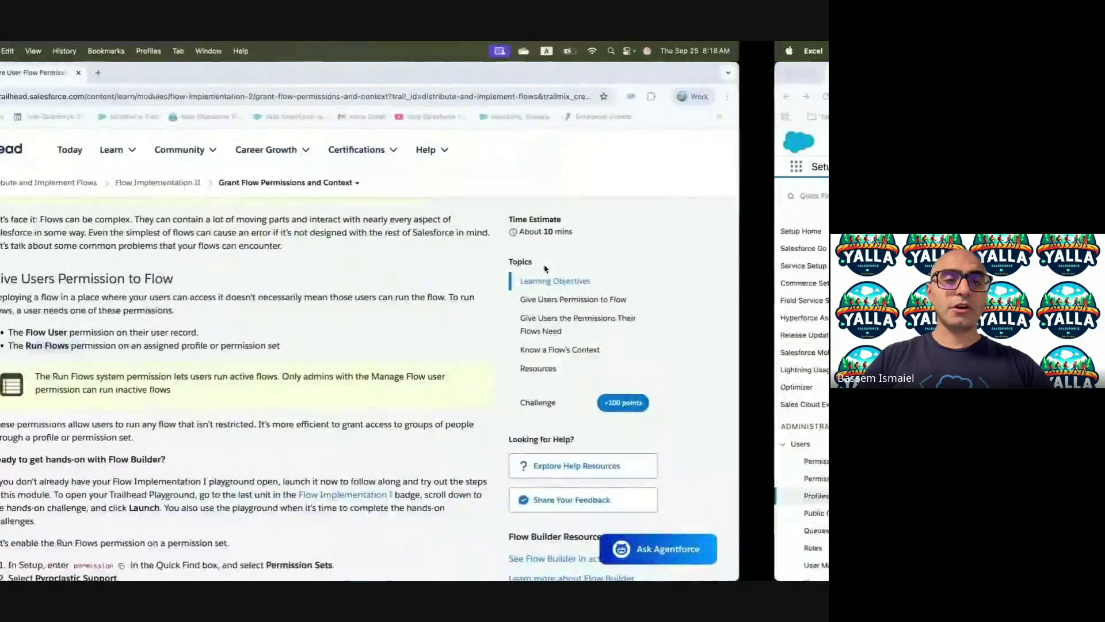
key("ctrl+Right")
left_click(512, 120)
type("Run")
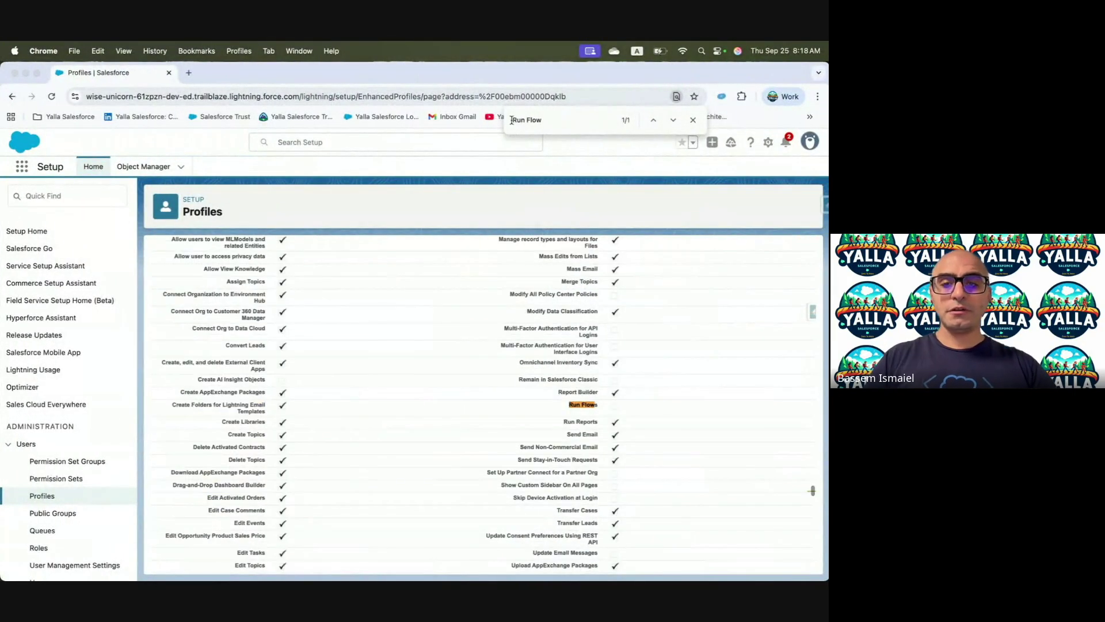
left_click_drag(566, 406, 637, 407)
- Search the profile page for "Manage Flow" and compare that permission with the Trailhead unit's note
double_click(515, 119)
type("Manage")
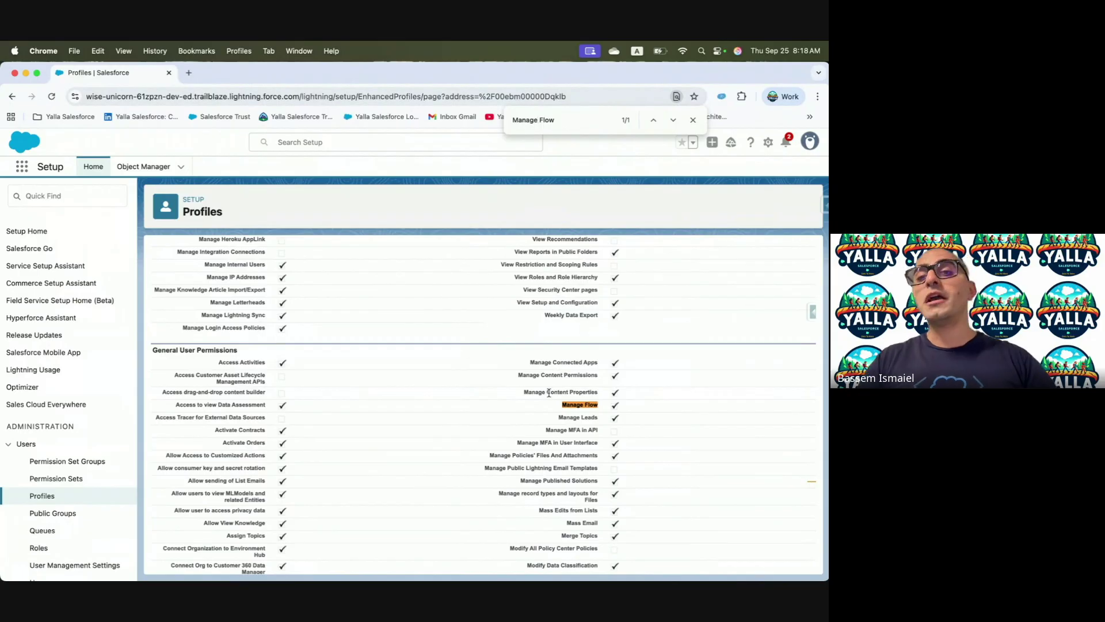
key("ctrl+Left")
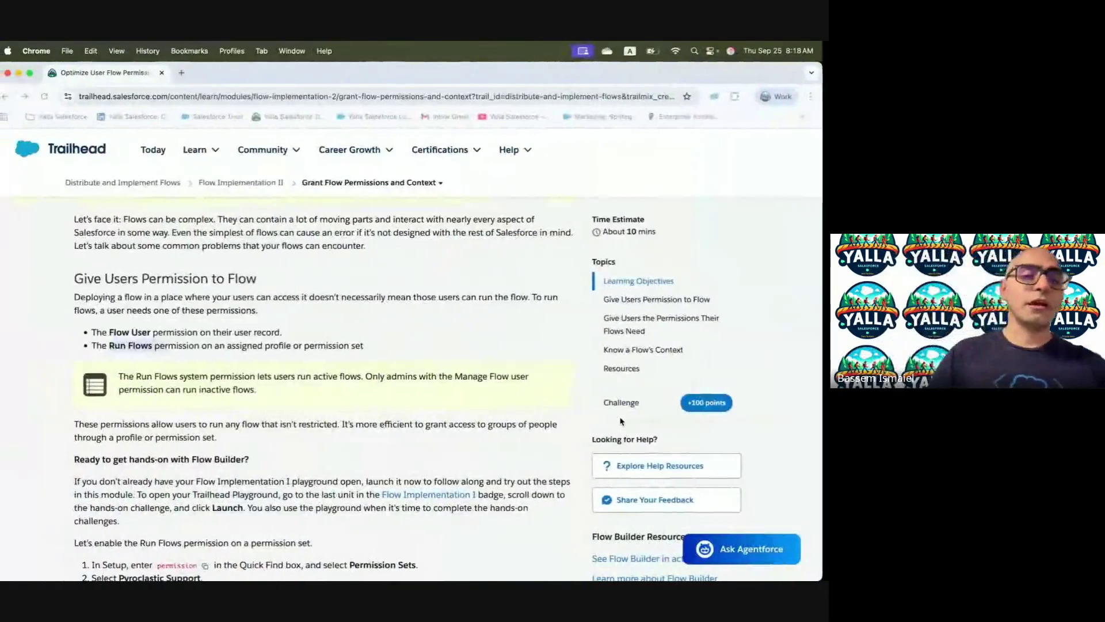
key("ctrl+Right")
- Return to the Trailhead unit and read the instructions for enabling Run Flows on a permission set
key("ctrl+Left")
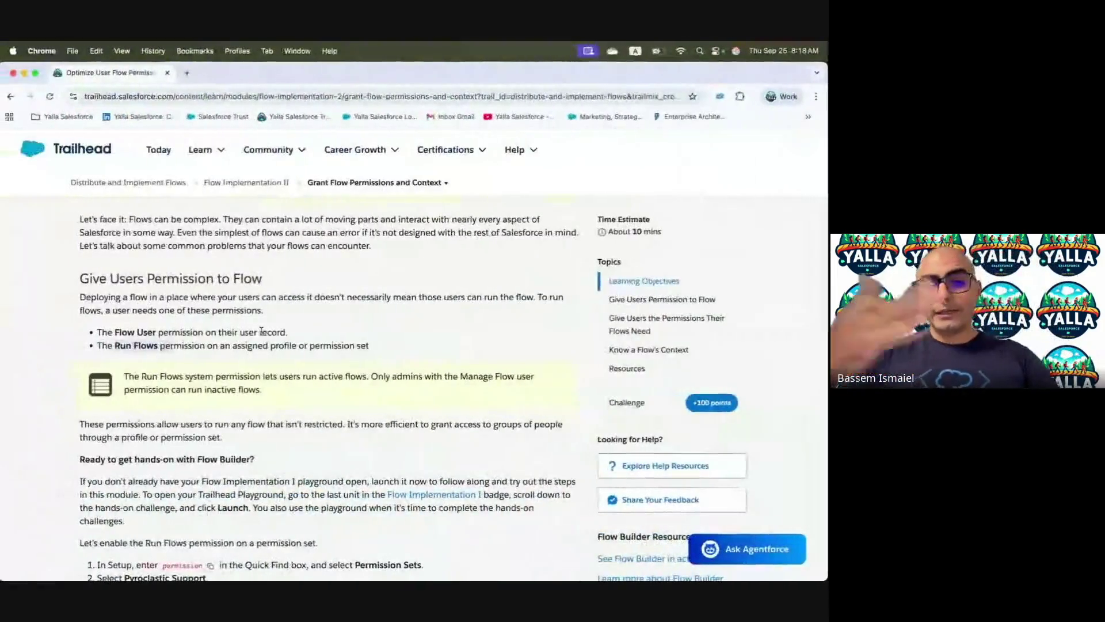
scroll(247, 418, "down", 5)
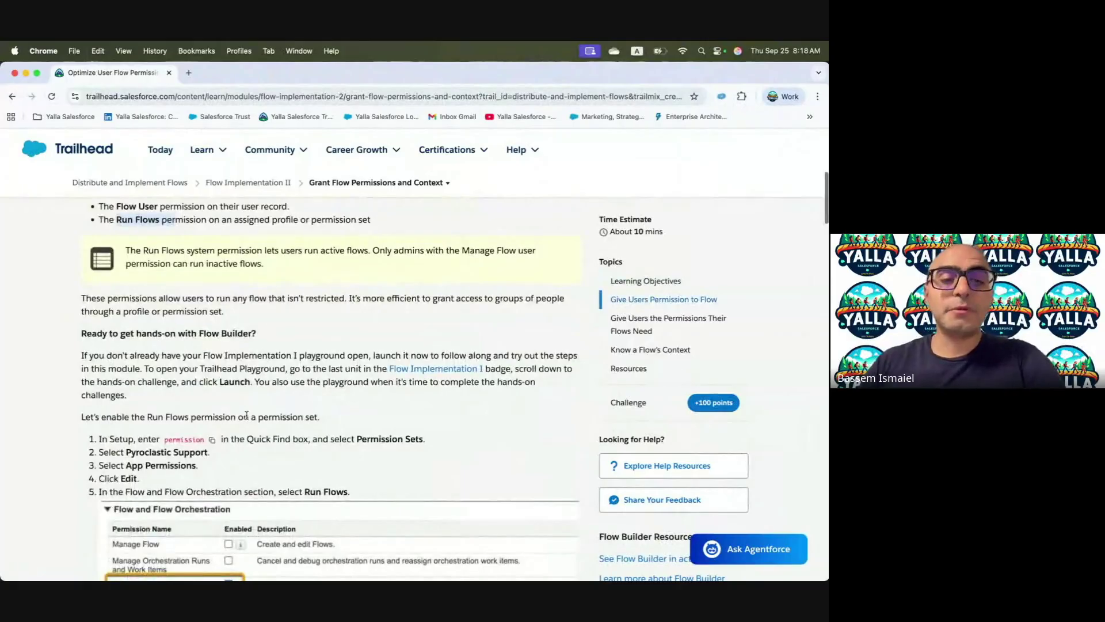
scroll(220, 479, "up", 5)
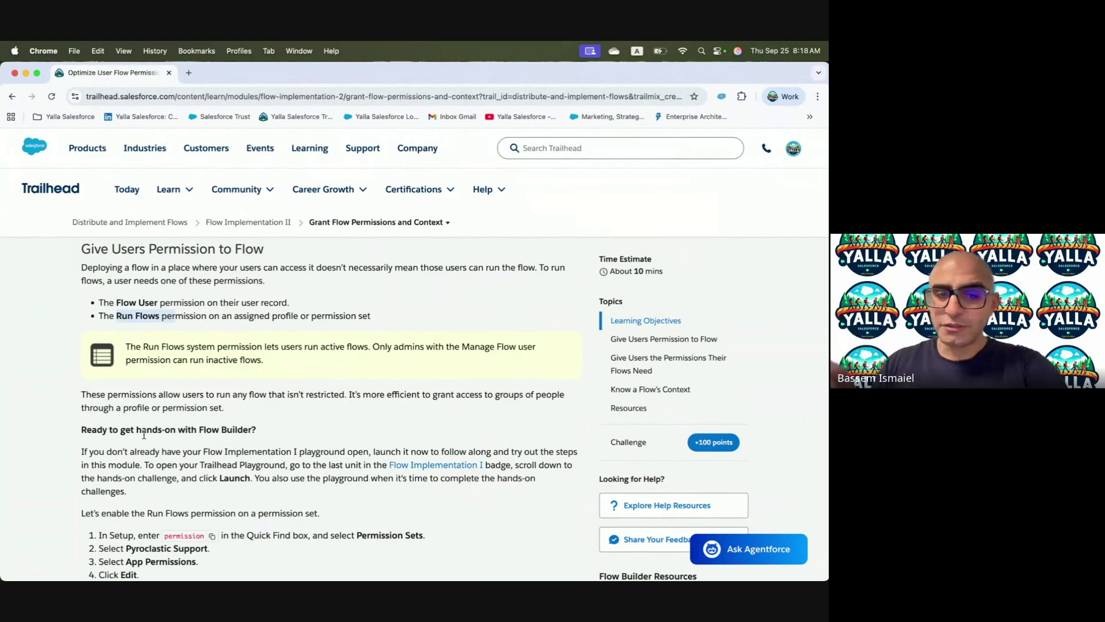
scroll(144, 435, "down", 3)
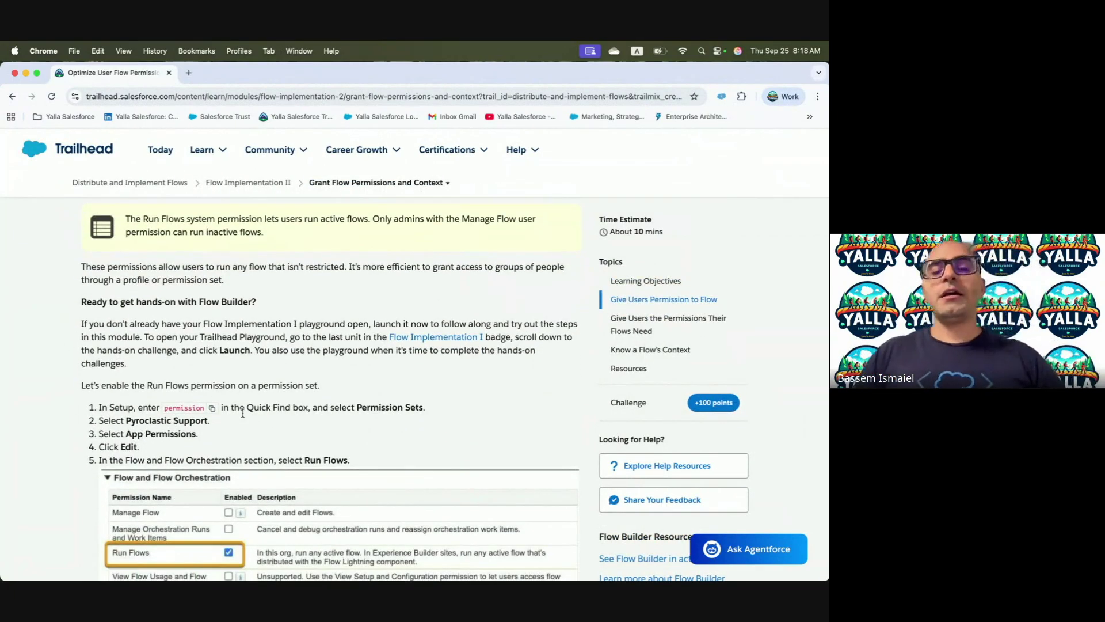
- Switch to the playground's Setup, search for "Permiss" and open Permission Sets
key("ctrl+Right")
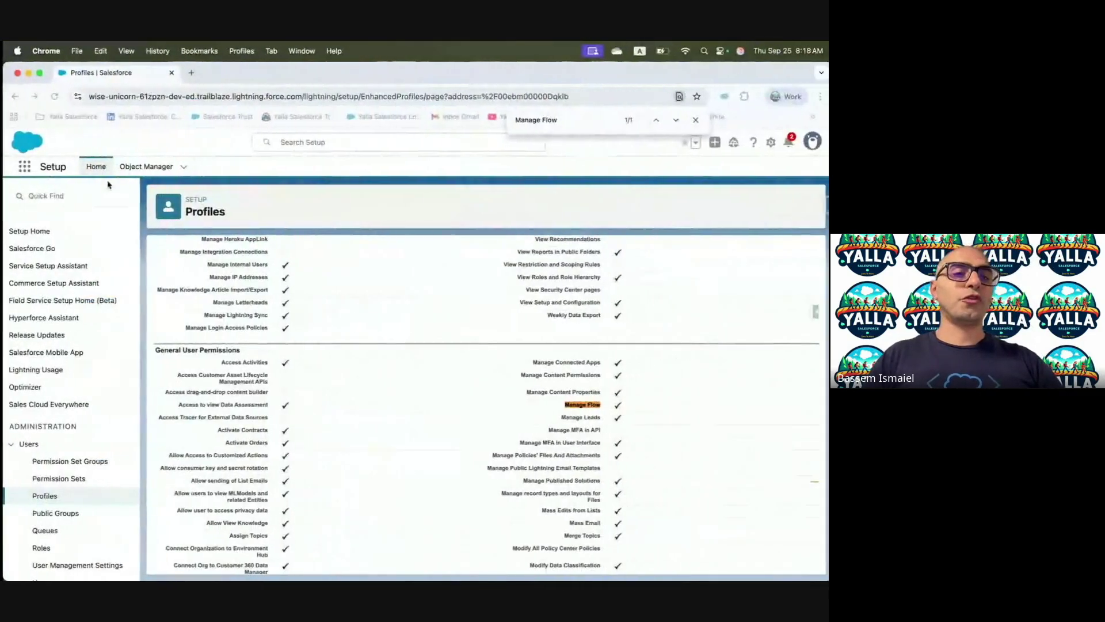
type("Permiss")
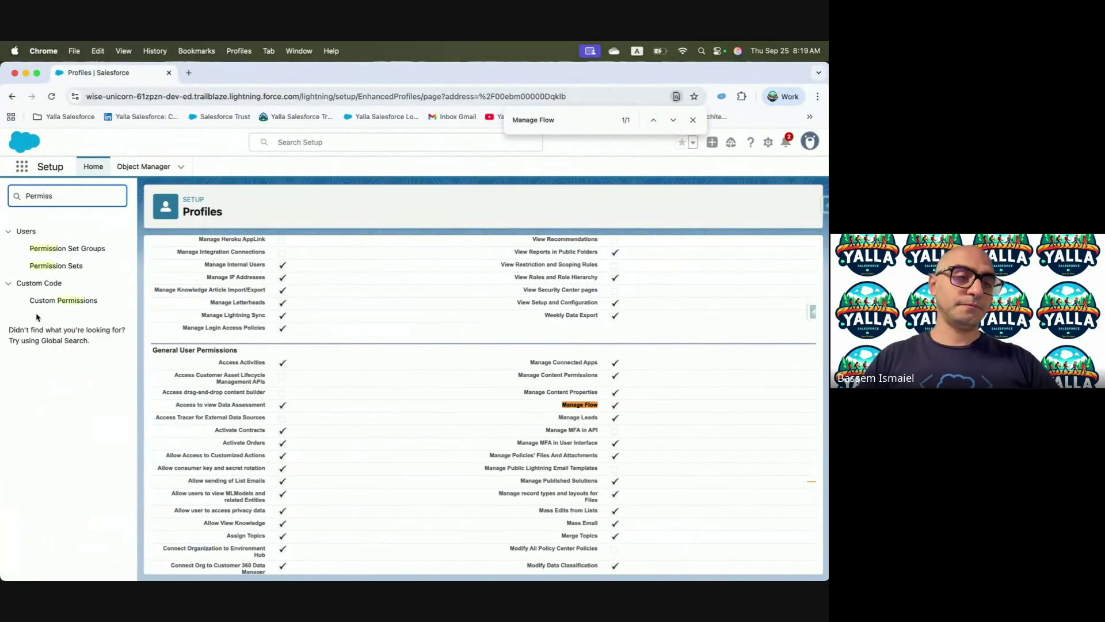
left_click(61, 268)
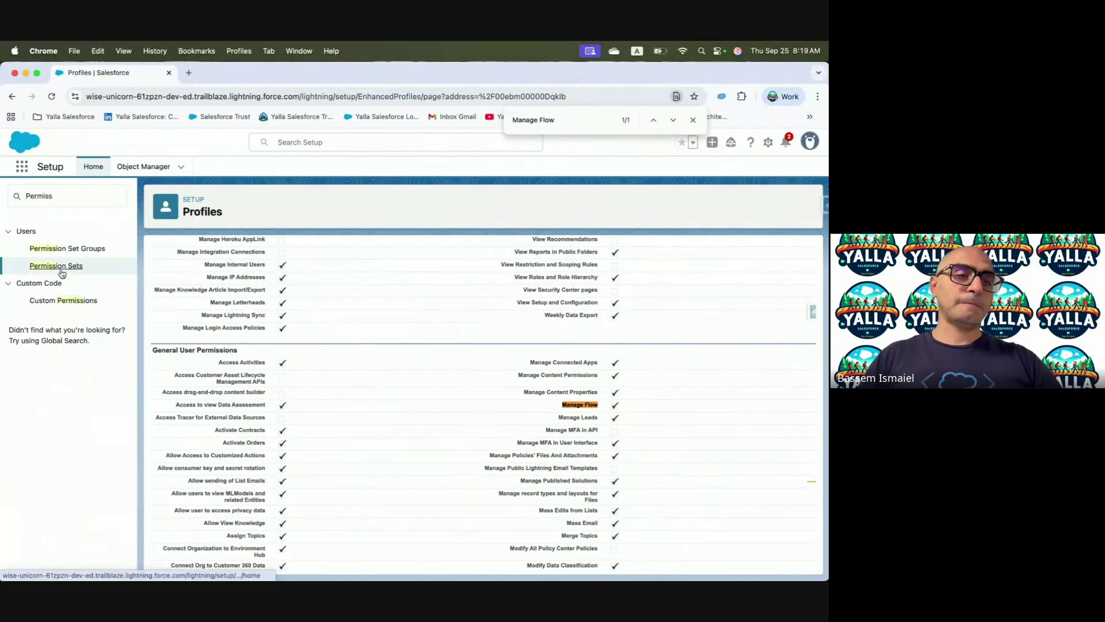
- Mark the Pyroclastic Support permission set name in the Trailhead instructions and return to the playground's permission set list
key("ctrl+Left")
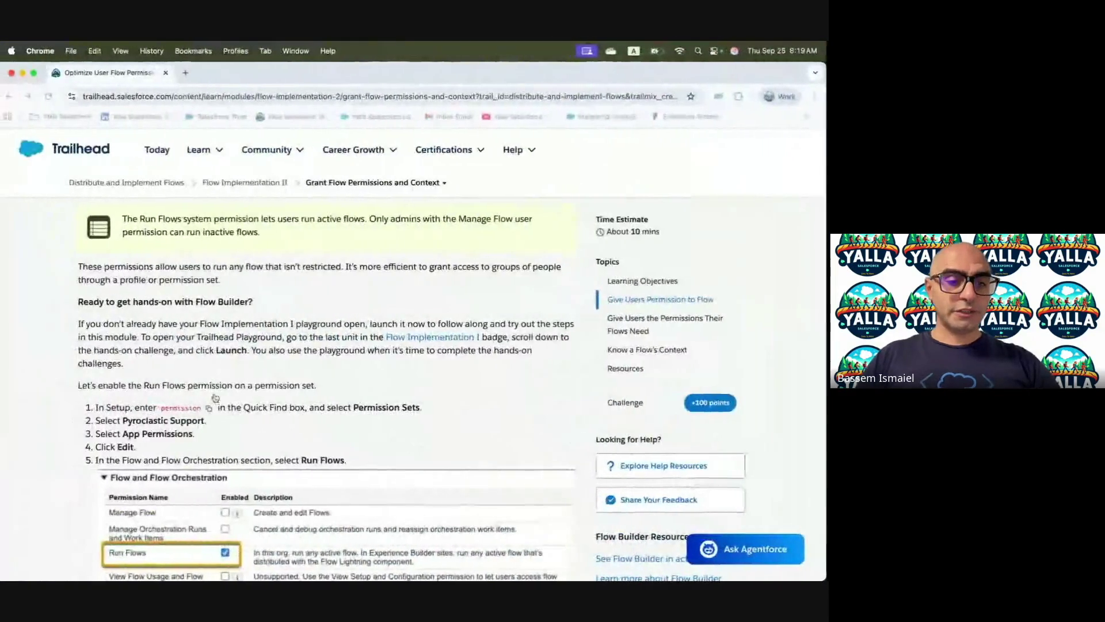
left_click_drag(127, 419, 224, 430)
key("ctrl+Right")
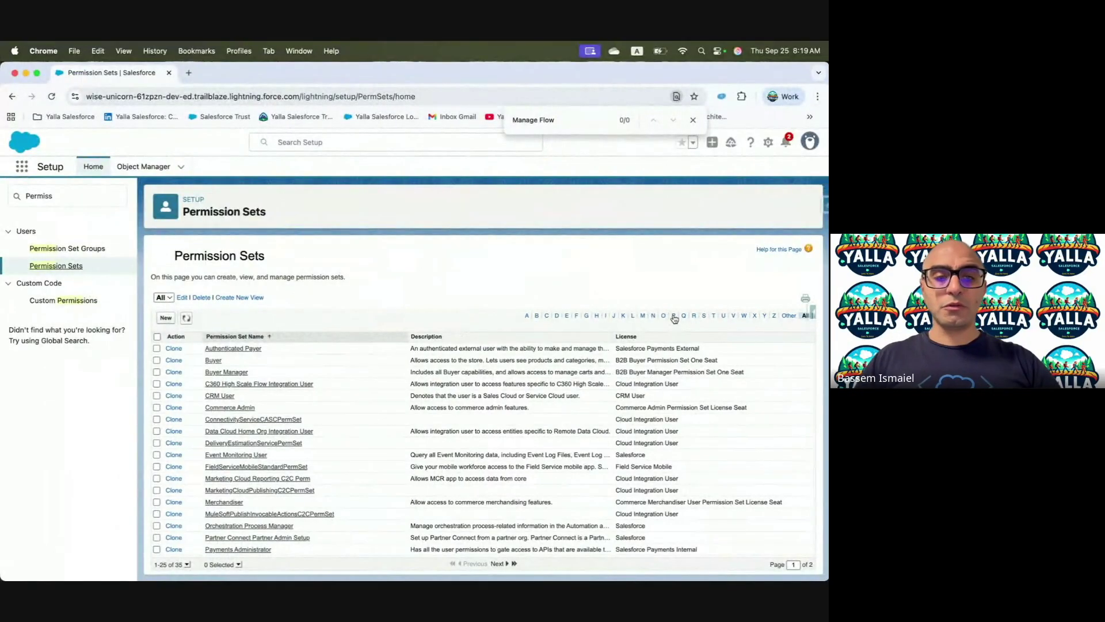
- Open the Pyroclastic Support permission set from the names under P and find Run Flows by searching its settings for "Run Flo"
left_click(674, 316)
left_click(242, 396)
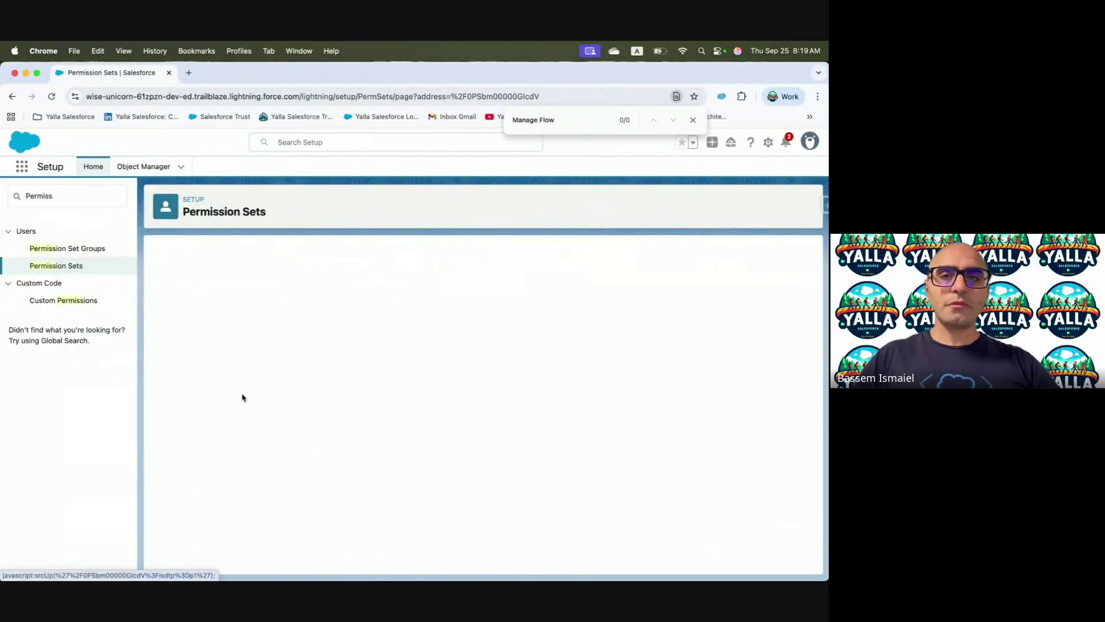
left_click(220, 275)
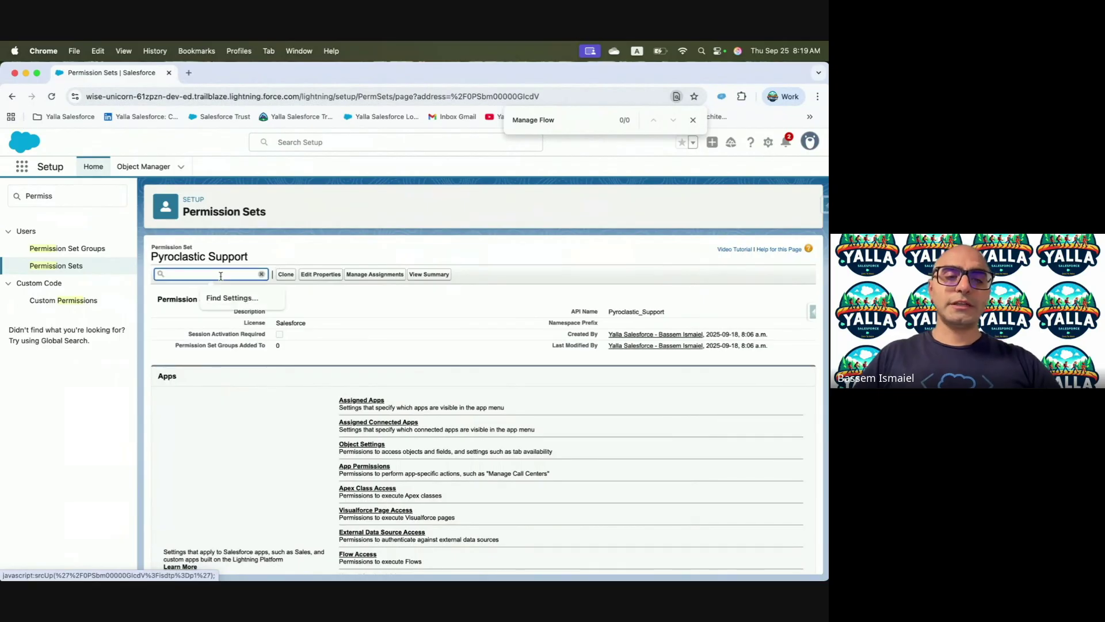
type("Run Flo")
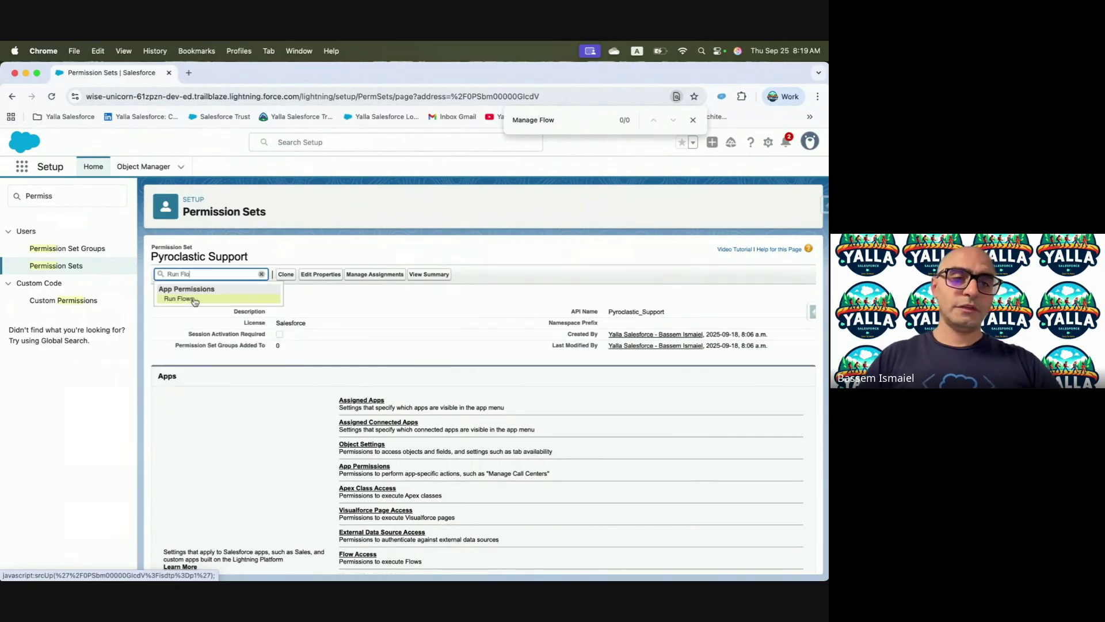
left_click(193, 298)
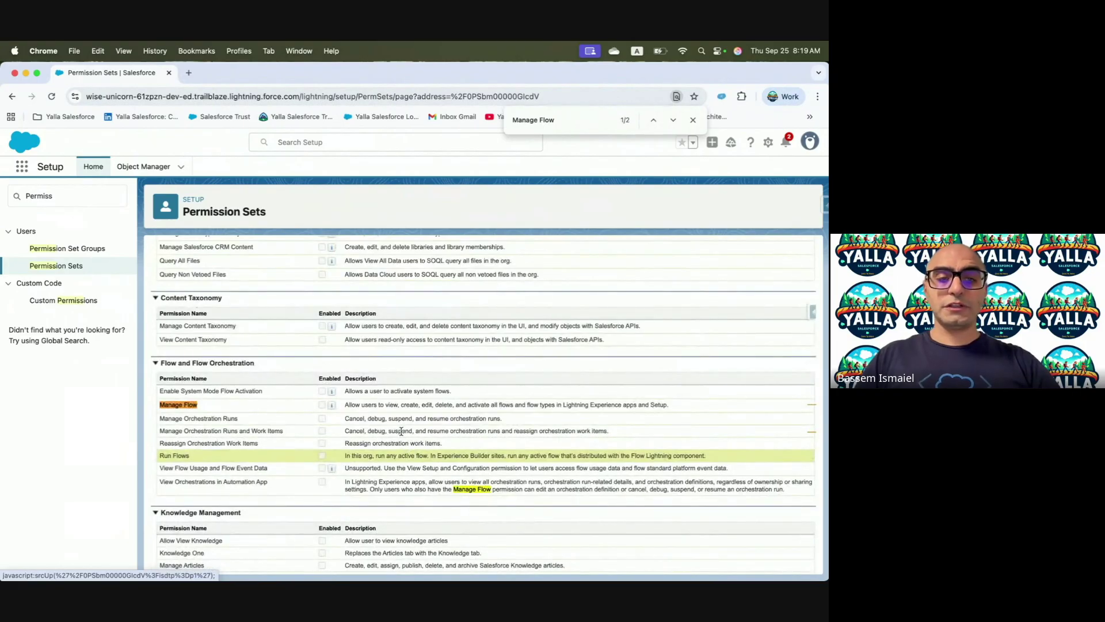
- Open the permission set's App Permissions for editing and enable Run Flows in the Flow and Flow Orchestration section
scroll(401, 432, "up", 8)
left_click(366, 319)
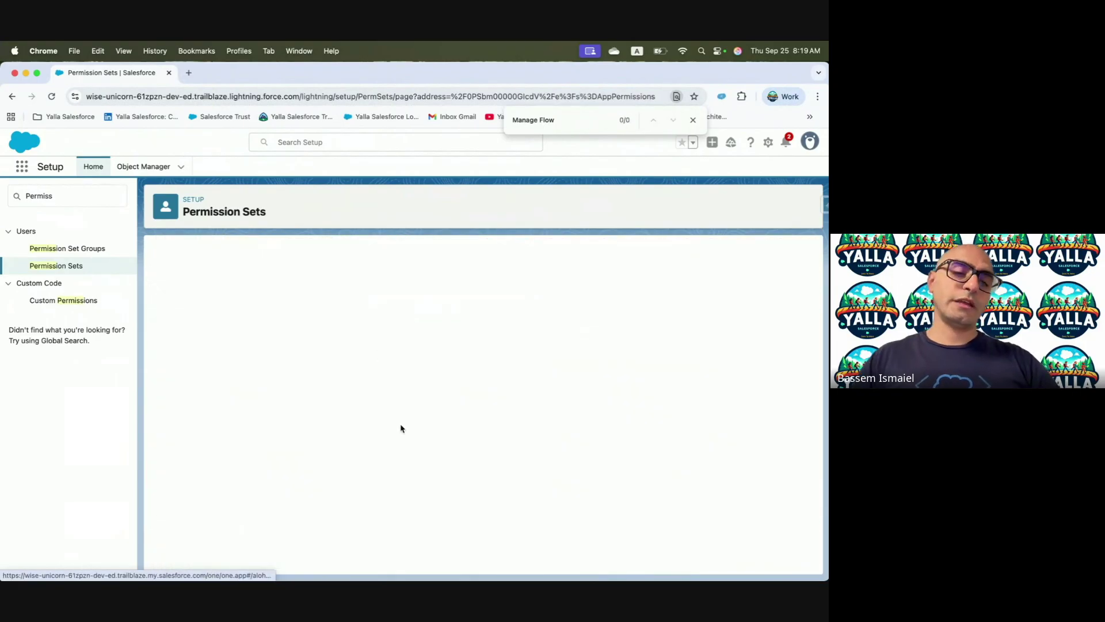
scroll(401, 439, "down", 2)
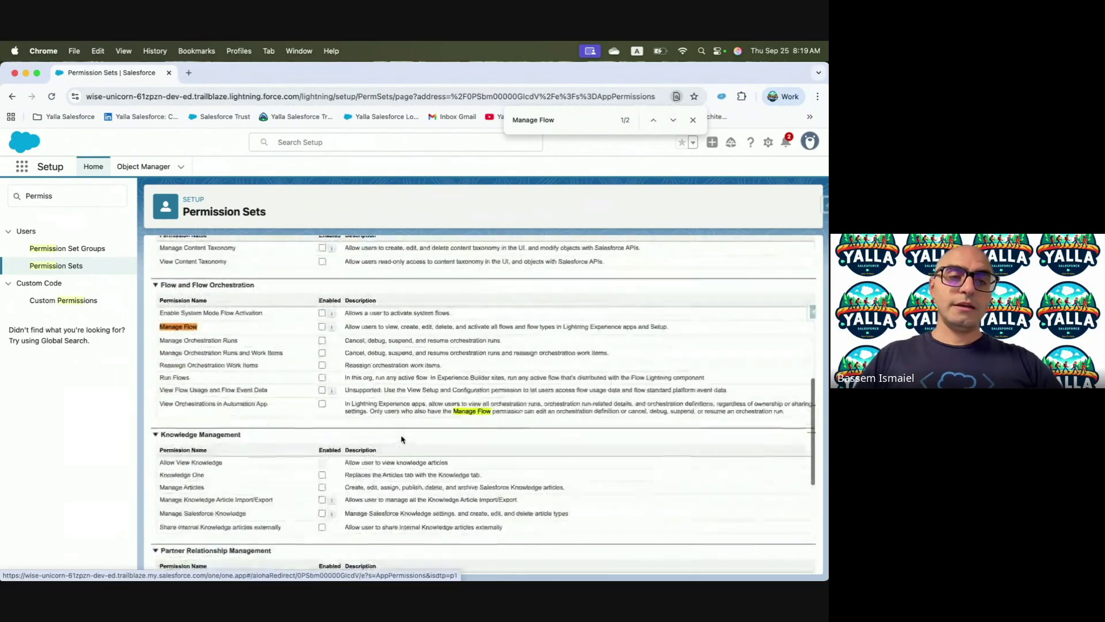
left_click(321, 373)
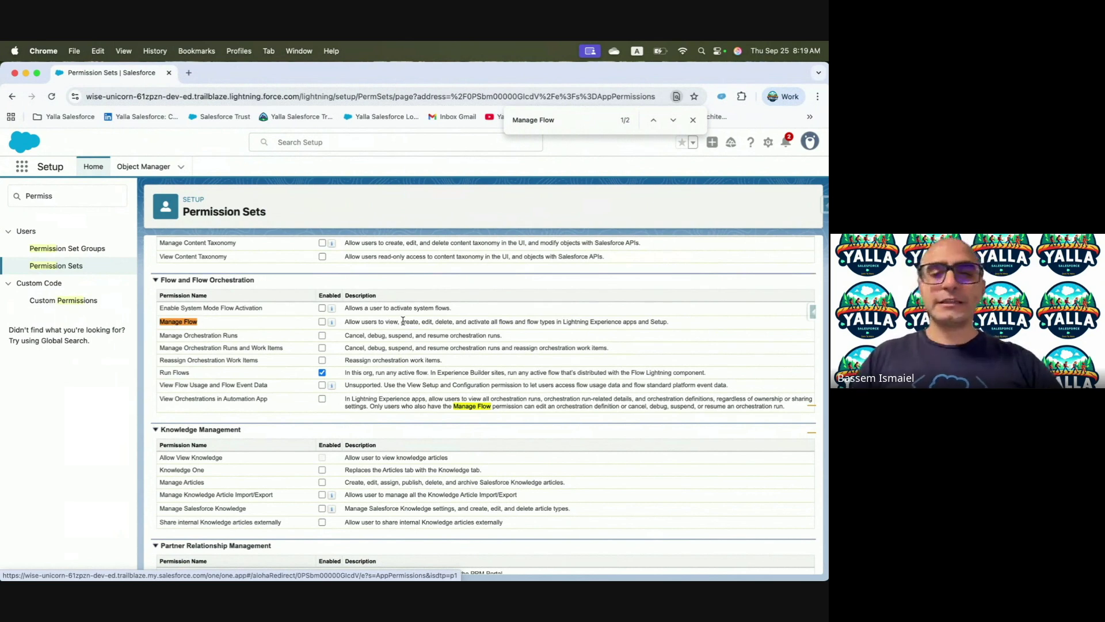
- Check the remaining Run Flows instructions in the Trailhead unit, and save and confirm the permission change in the playground
key("ctrl+Left")
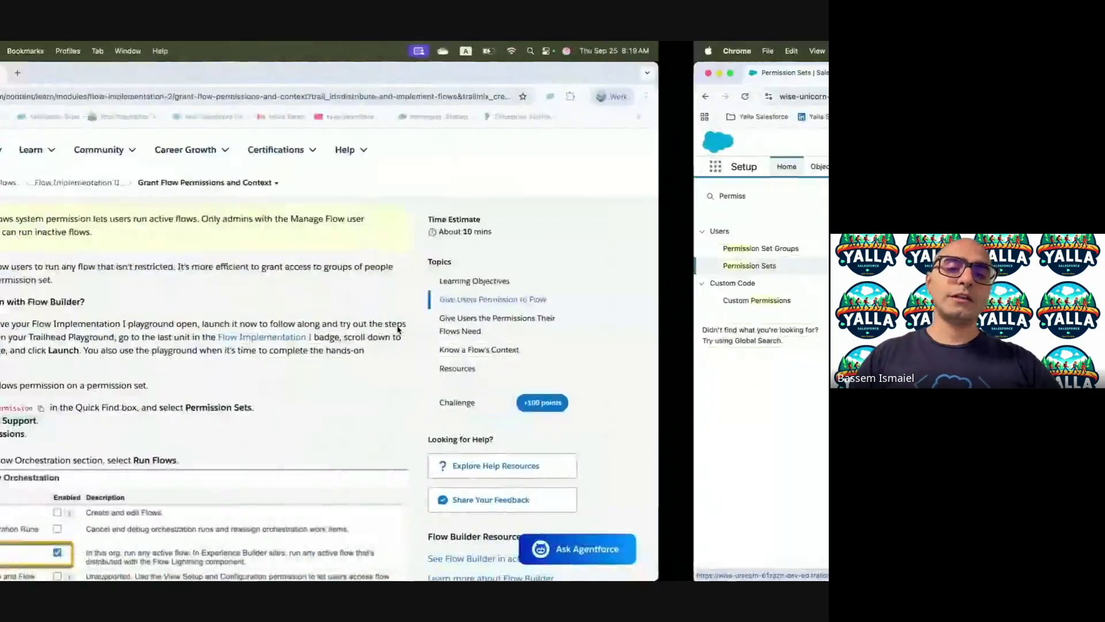
scroll(397, 327, "down", 5)
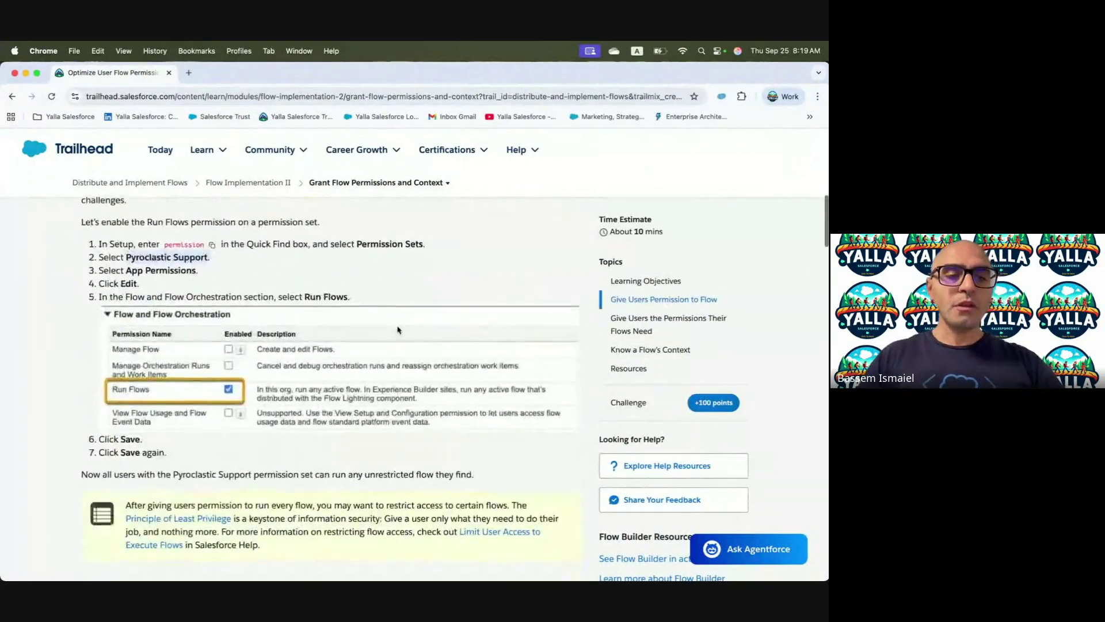
key("ctrl+Right")
scroll(354, 290, "up", 15)
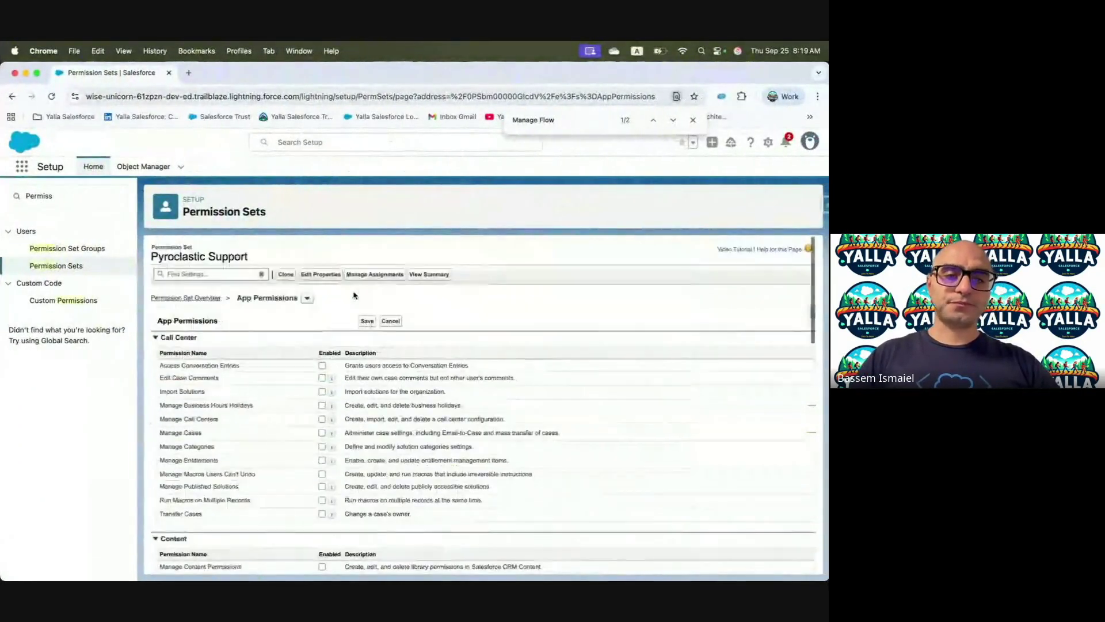
left_click(367, 321)
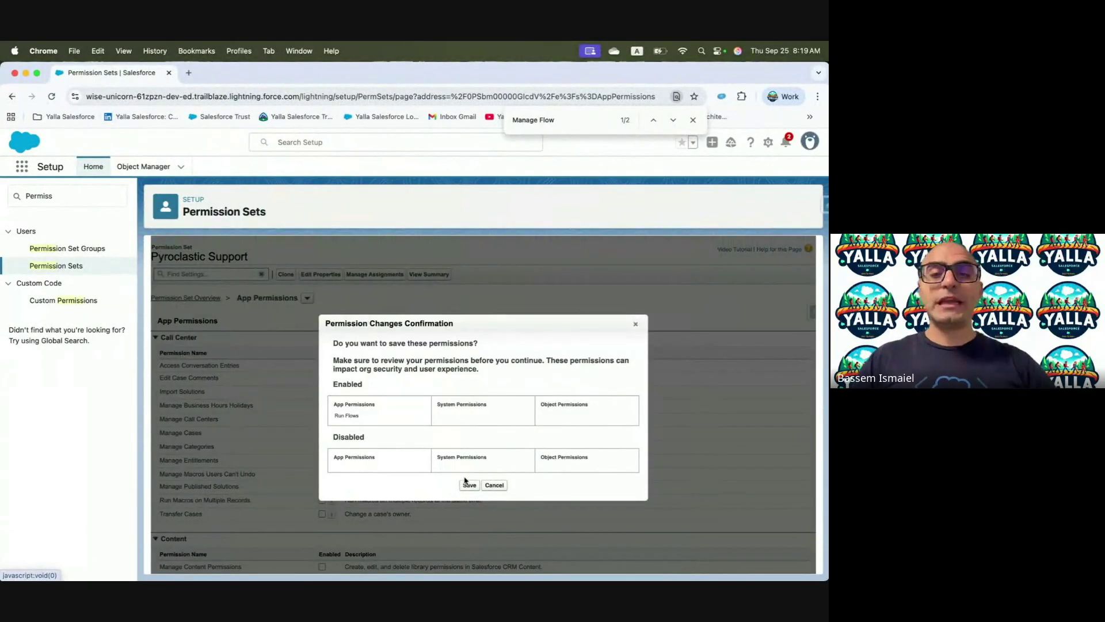
left_click(469, 485)
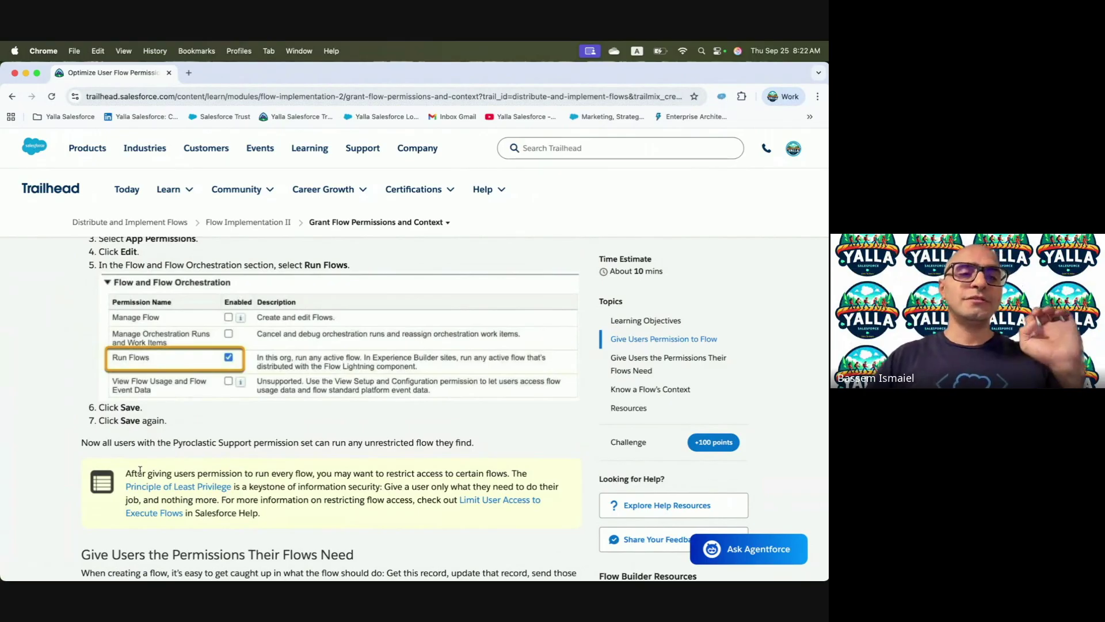
- Read the Trailhead section on permissions that flows need, marking the case creation requirement and the relevant case fields in the flow plan
scroll(140, 471, "down", 5)
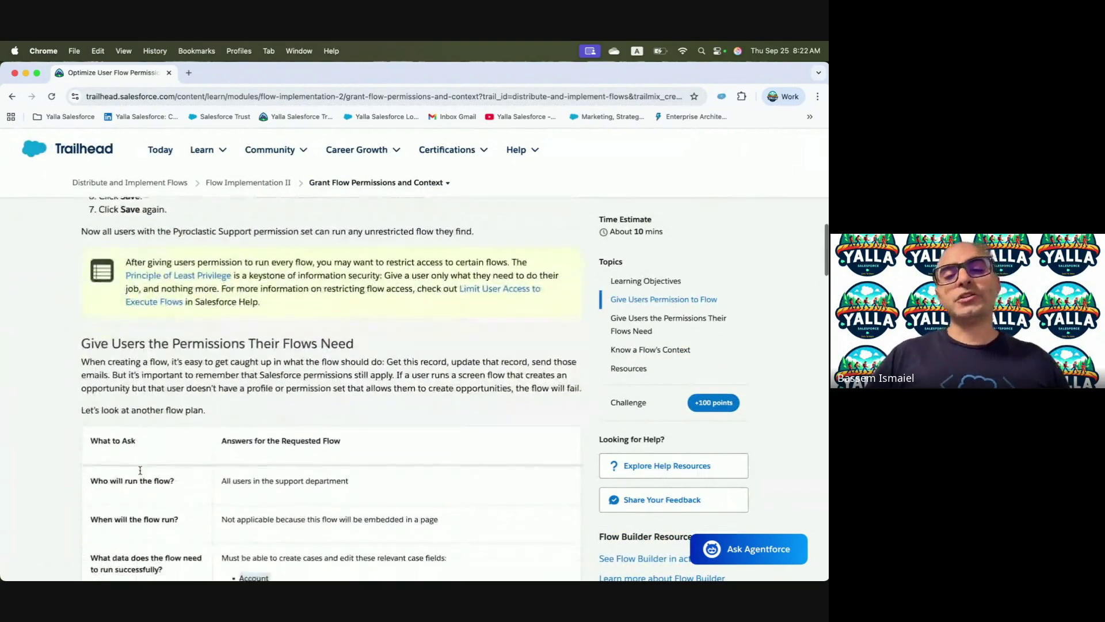
scroll(140, 473, "down", 1)
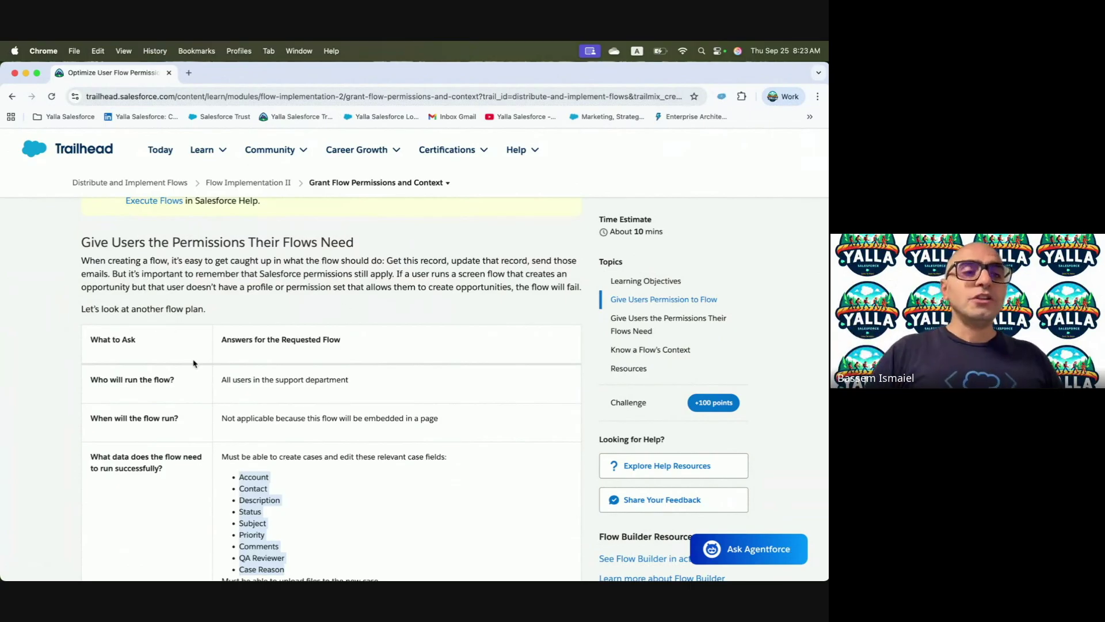
scroll(194, 363, "down", 1)
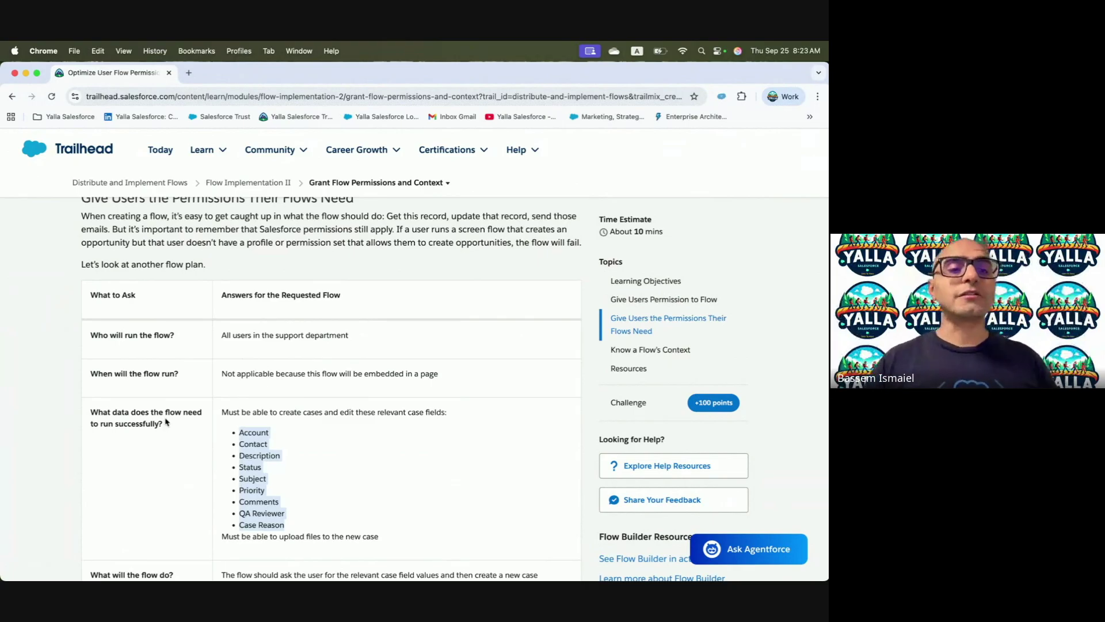
left_click_drag(271, 412, 322, 415)
double_click(317, 415)
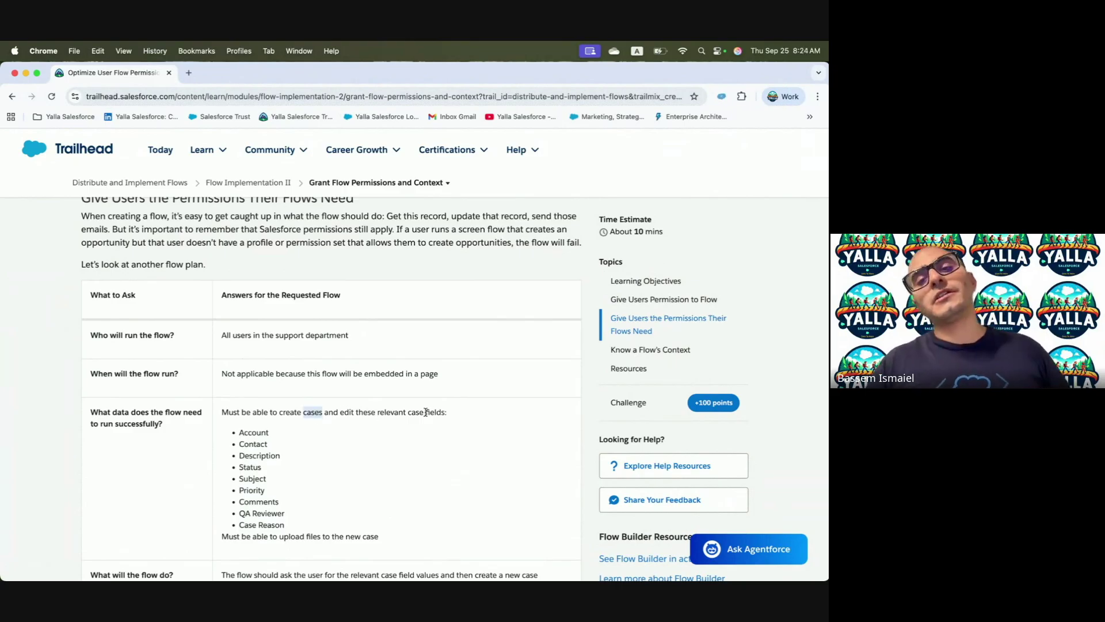
left_click_drag(237, 430, 316, 526)
scroll(316, 524, "down", 5)
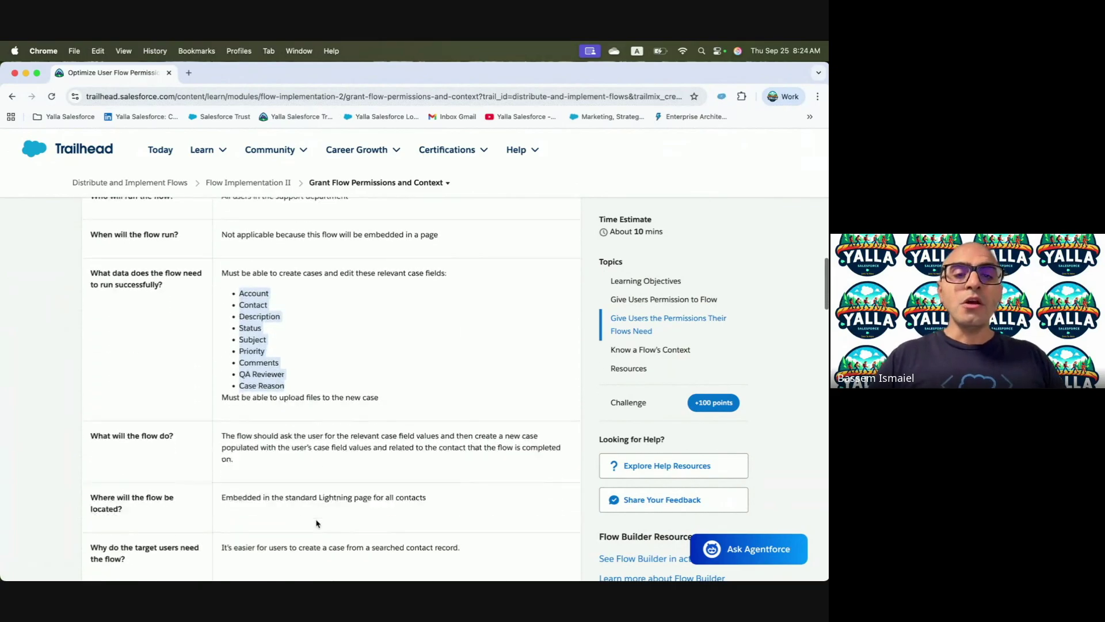
- Read the rest of the flow plan, marking the file upload requirement, the flow's location and the question why target users need it
left_click_drag(240, 375, 387, 381)
scroll(387, 382, "down", 2)
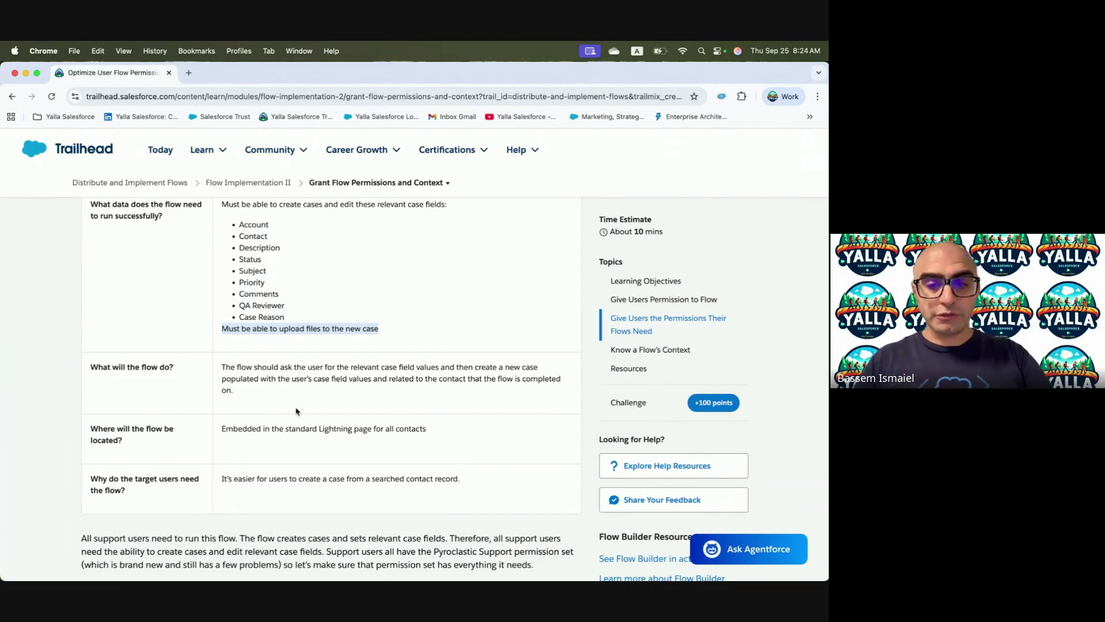
scroll(303, 419, "down", 2)
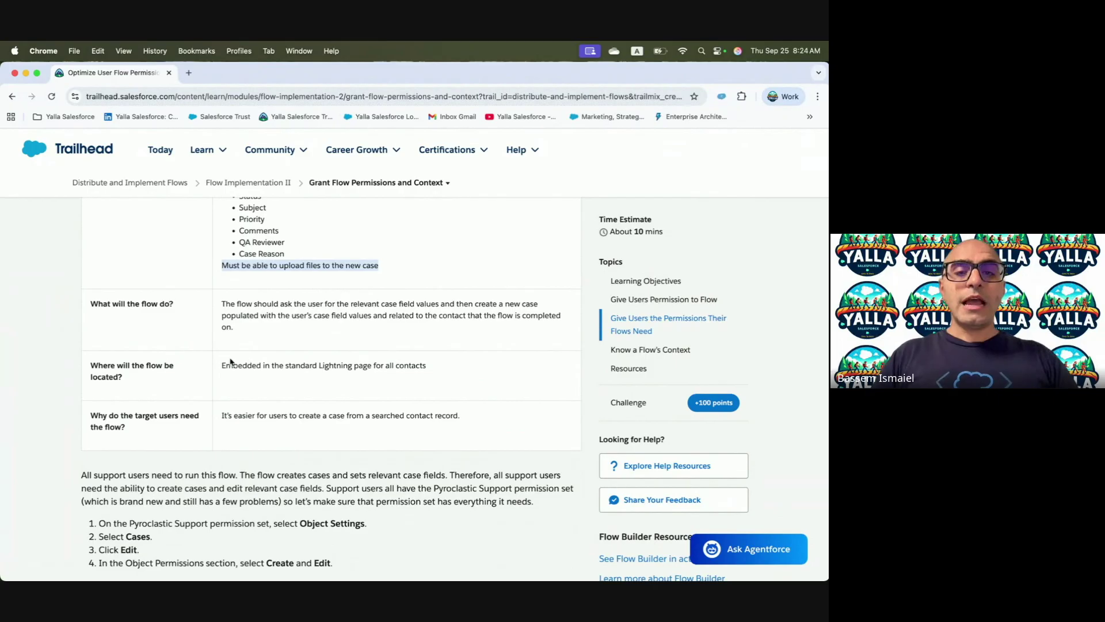
left_click_drag(92, 369, 459, 381)
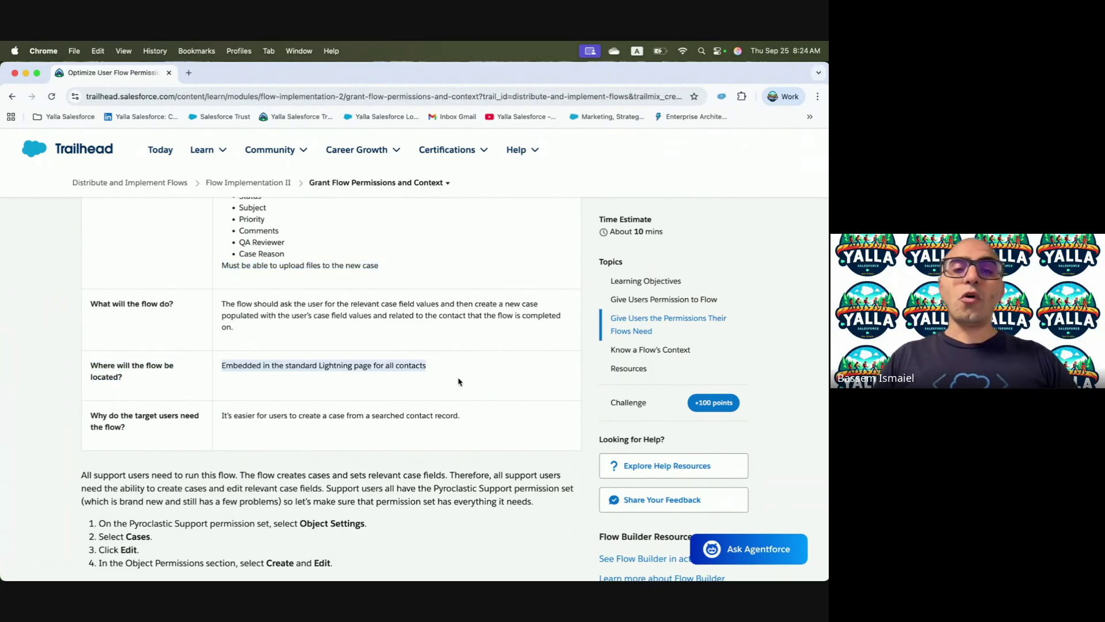
left_click(92, 416)
left_click_drag(92, 416, 211, 436)
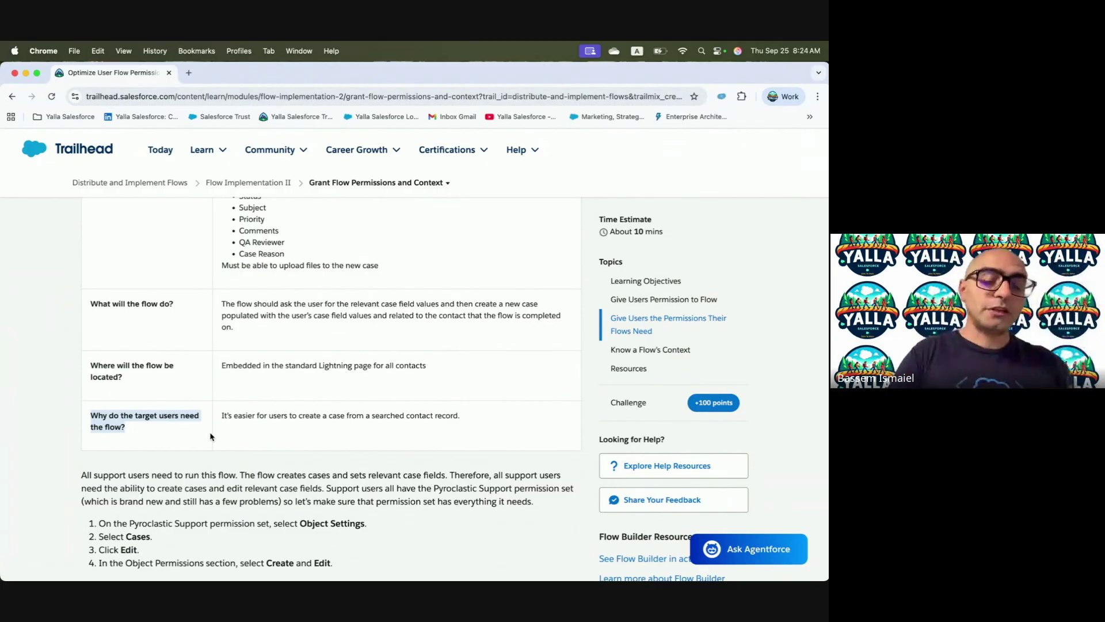
- Read the instructions below the flow plan and mark the ones for opening Object Settings and Cases on the permission set
scroll(211, 437, "down", 3)
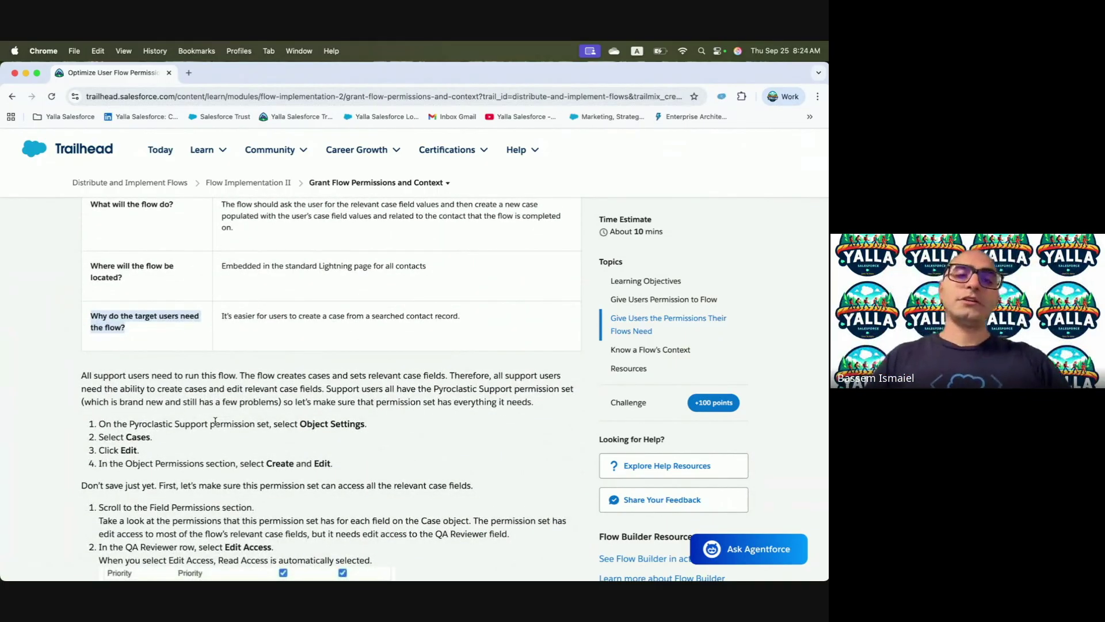
scroll(215, 421, "up", 6)
scroll(267, 320, "down", 5)
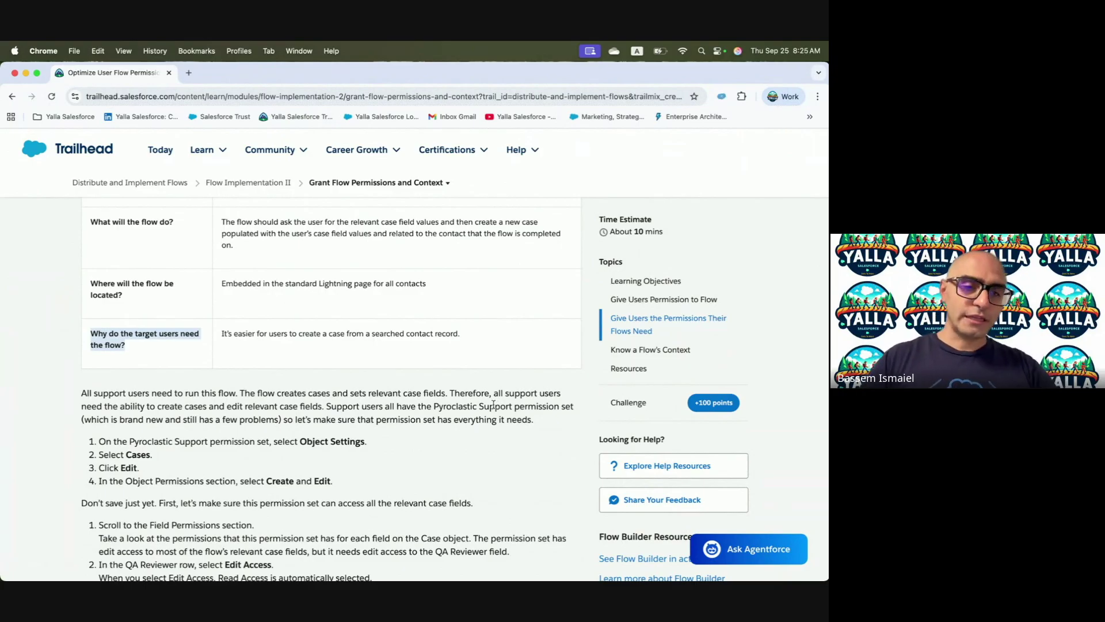
scroll(324, 427, "down", 3)
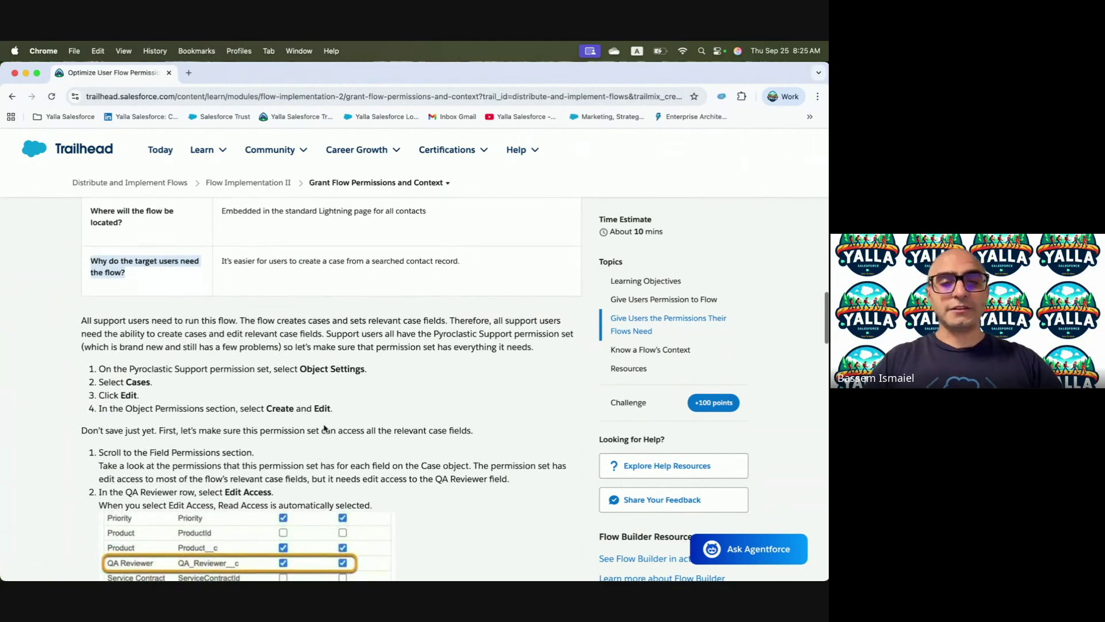
left_click_drag(377, 362, 380, 377)
- Switch to the playground and open the Cases object settings of Pyroclastic Support by searching the permission set's settings for "Case"
key("ctrl+Right")
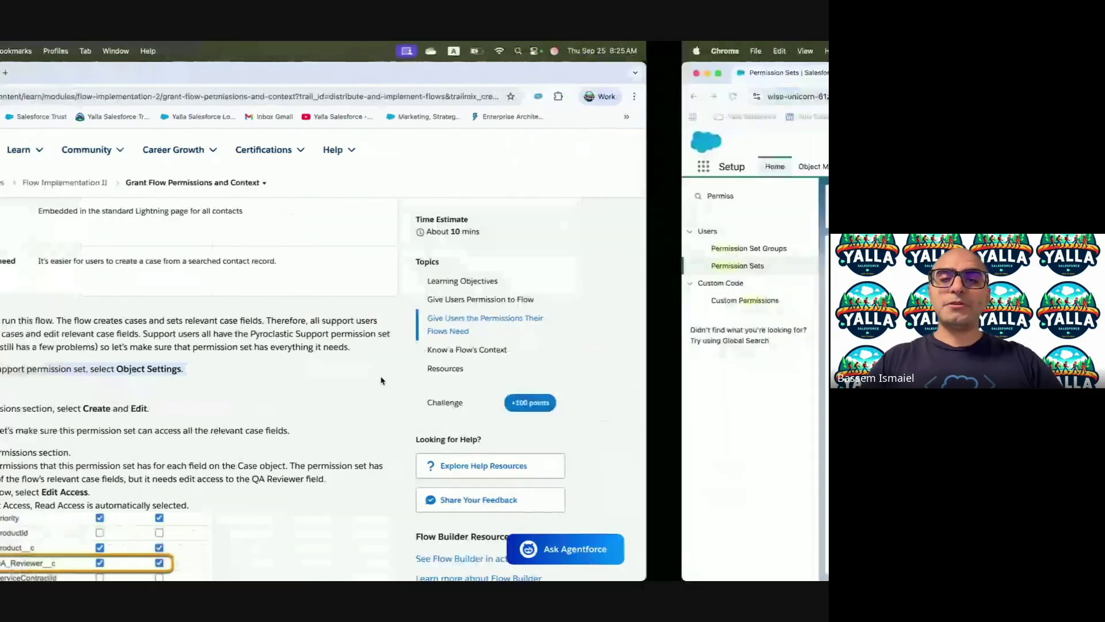
scroll(265, 385, "up", 1)
scroll(265, 385, "up", 10)
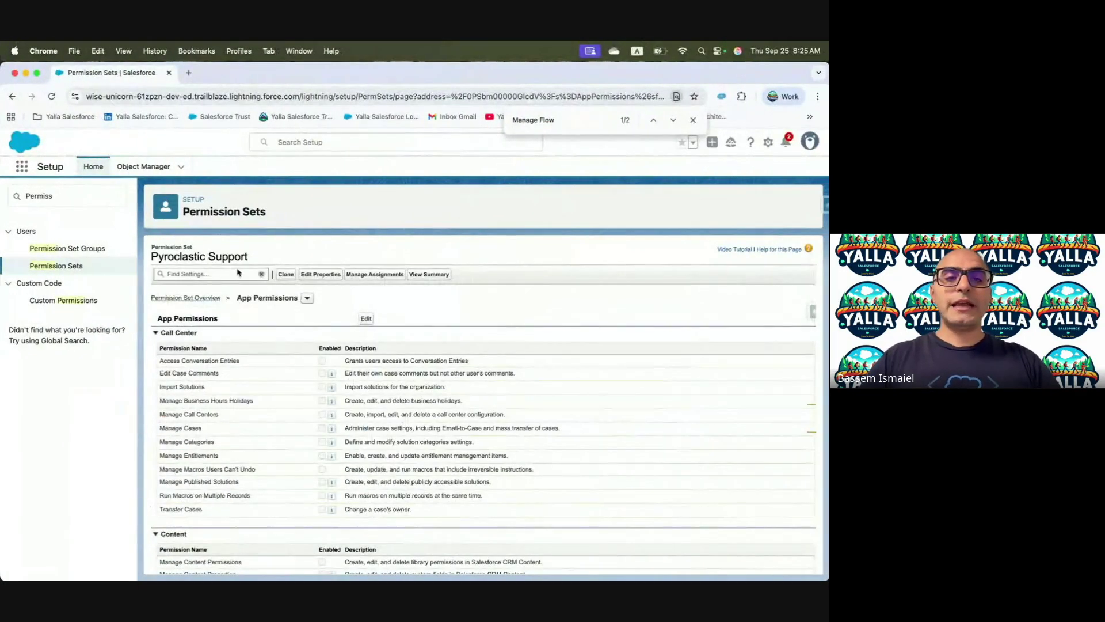
left_click(207, 274)
type("Obje")
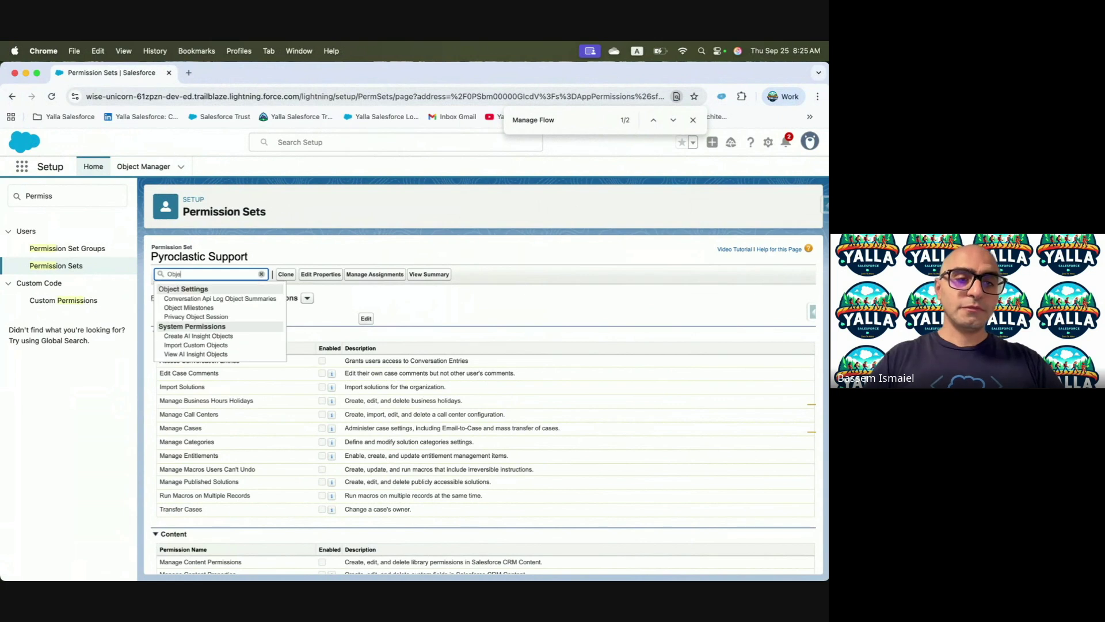
key("super+a")
type("Case")
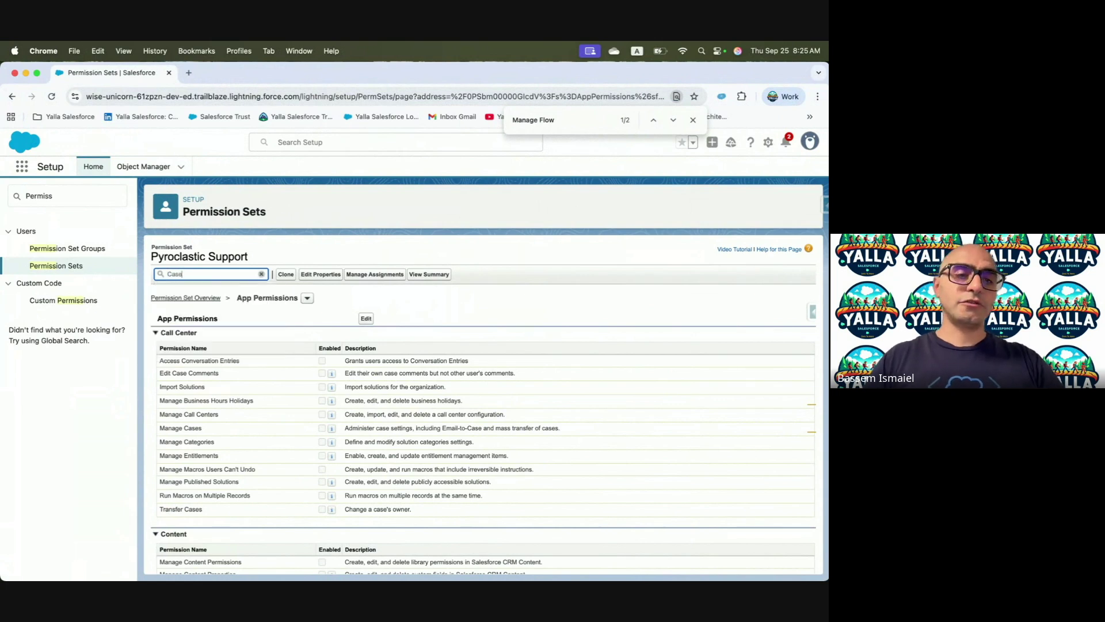
left_click(173, 345)
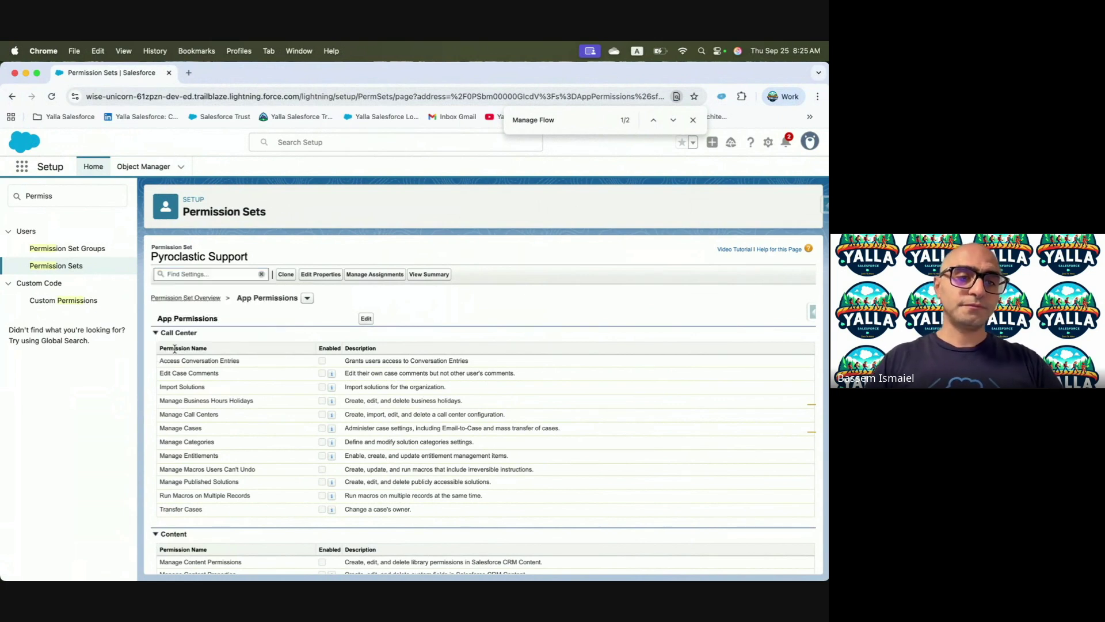
- Check the object permissions instruction in Trailhead, and enable Create and Edit for Cases on the Pyroclastic Support permission set
key("ctrl+Left")
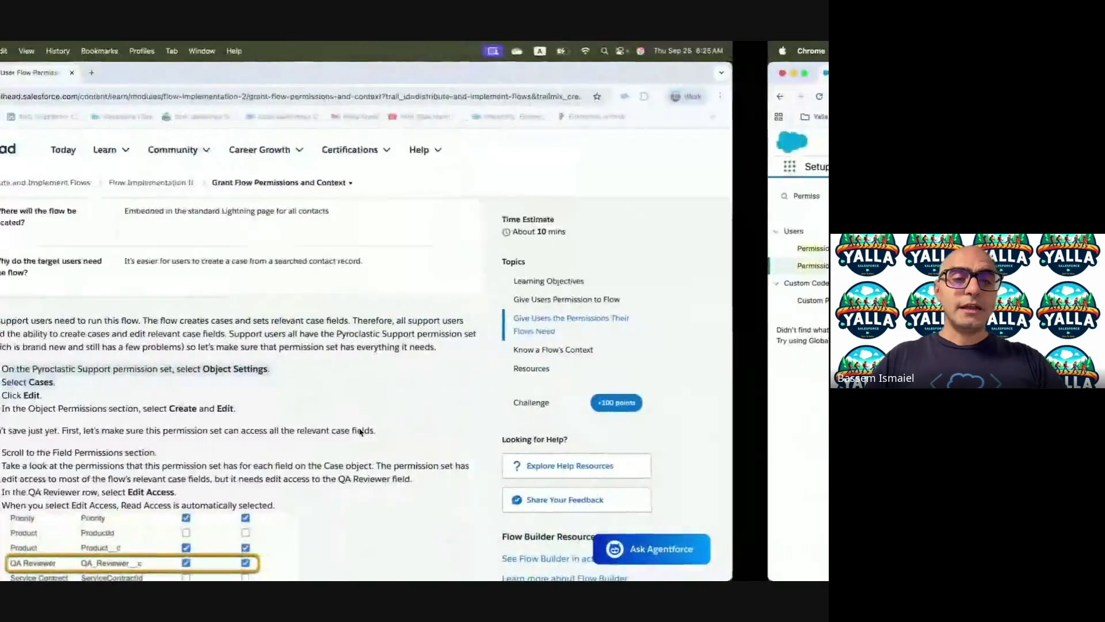
scroll(191, 430, "down", 1)
scroll(191, 429, "down", 1)
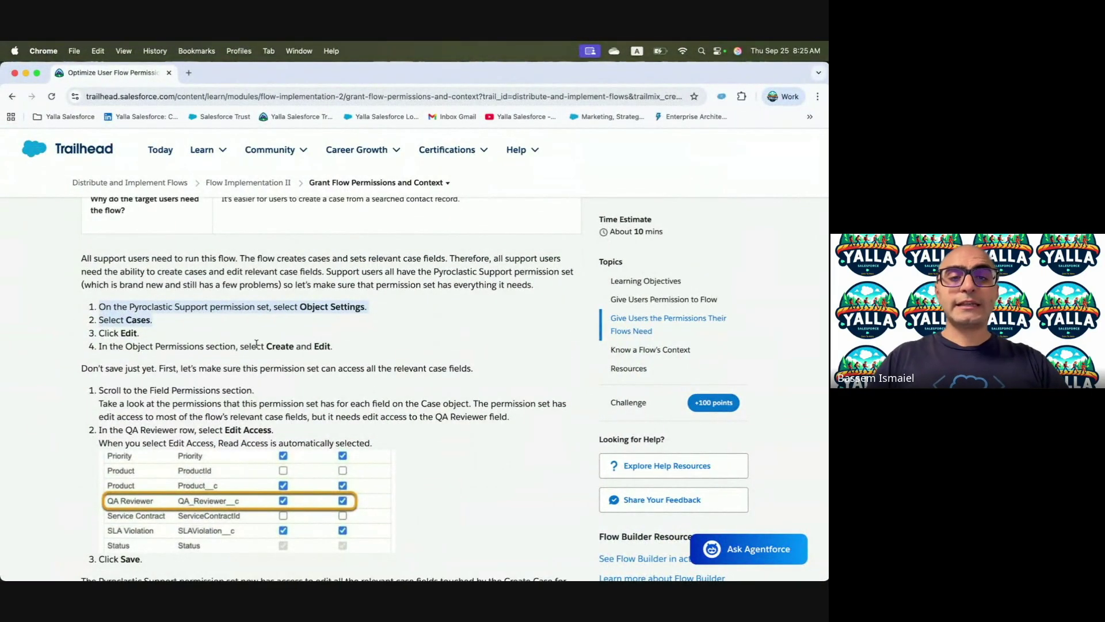
left_click_drag(240, 347, 332, 347)
key("ctrl+Right")
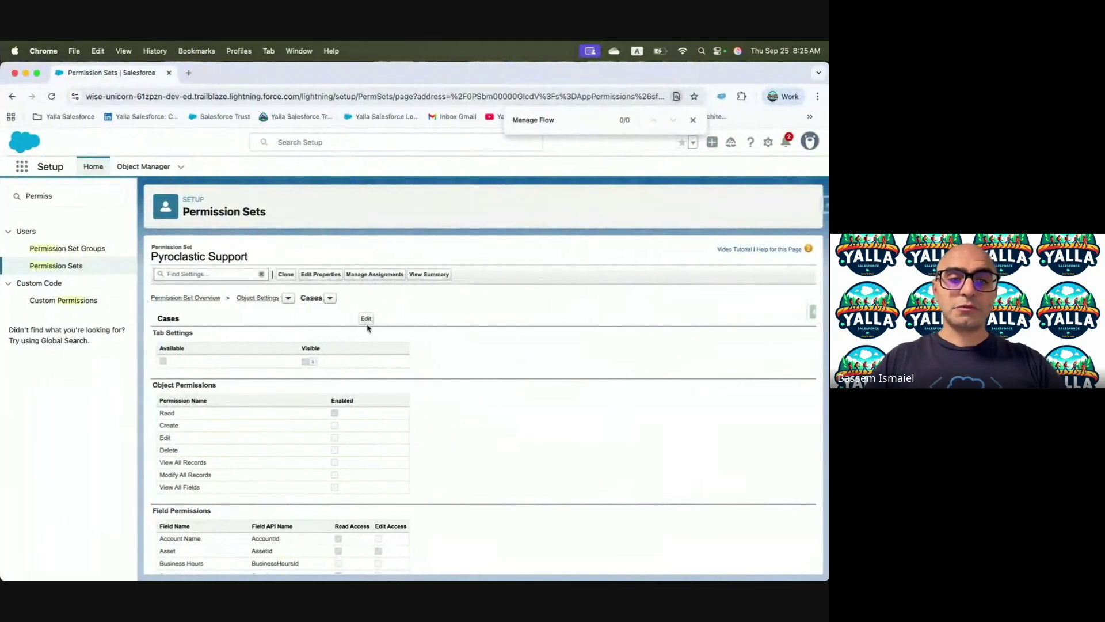
left_click(367, 319)
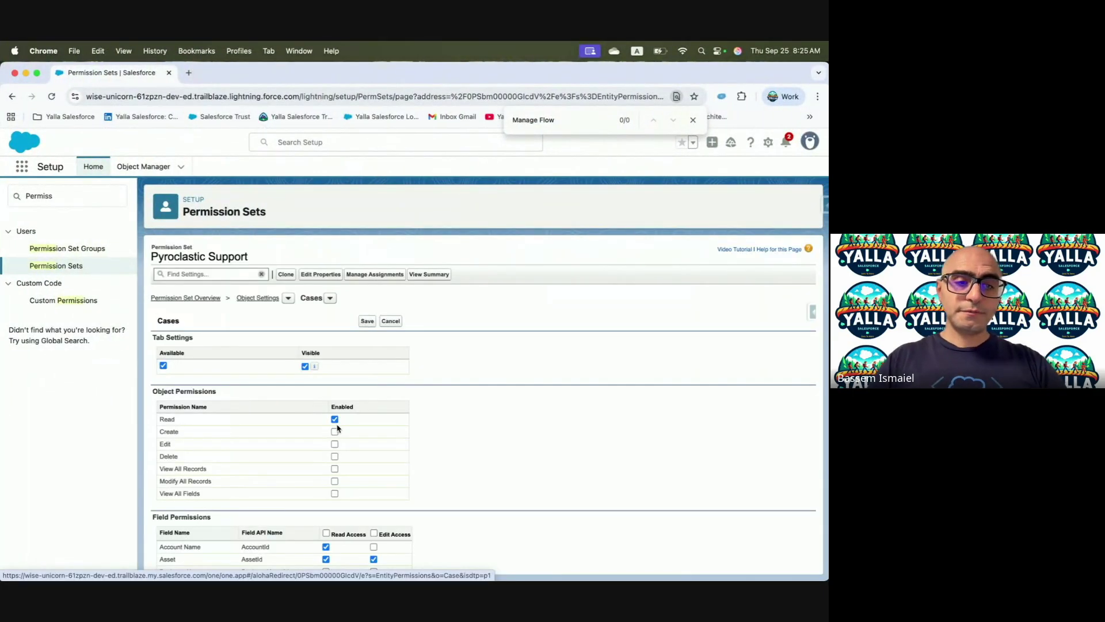
left_click(335, 433)
left_click(335, 445)
- Check the field permissions instruction in Trailhead, and enable Edit Access for the QA Reviewer case field, locating it by searching the page for "QA Re"
key("ctrl+Left")
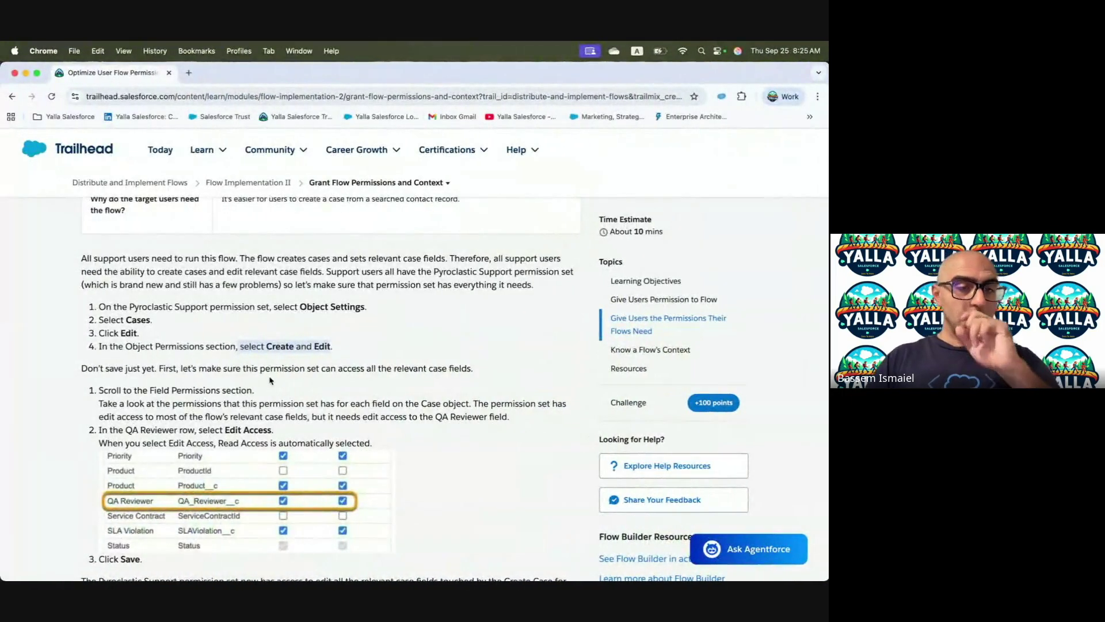
scroll(270, 380, "down", 1)
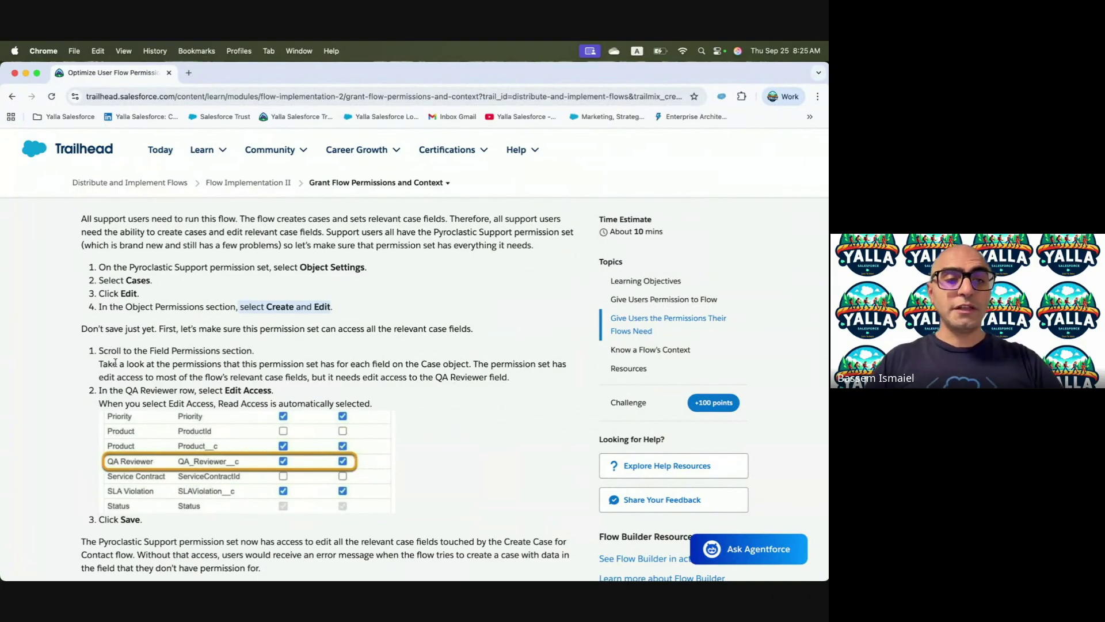
key("ctrl+Right")
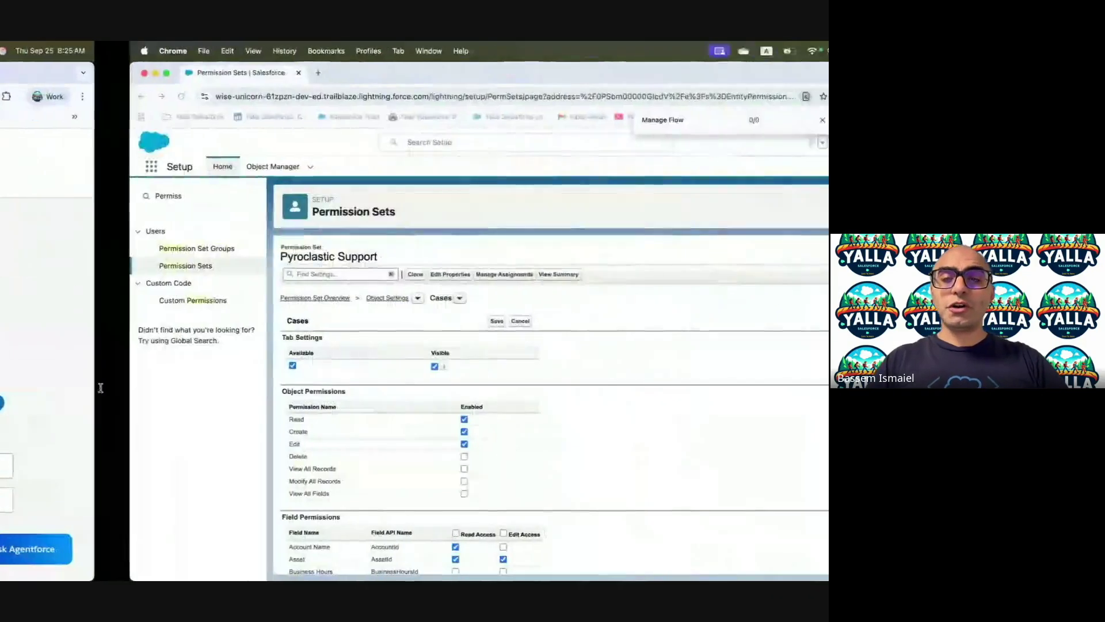
scroll(485, 441, "down", 10)
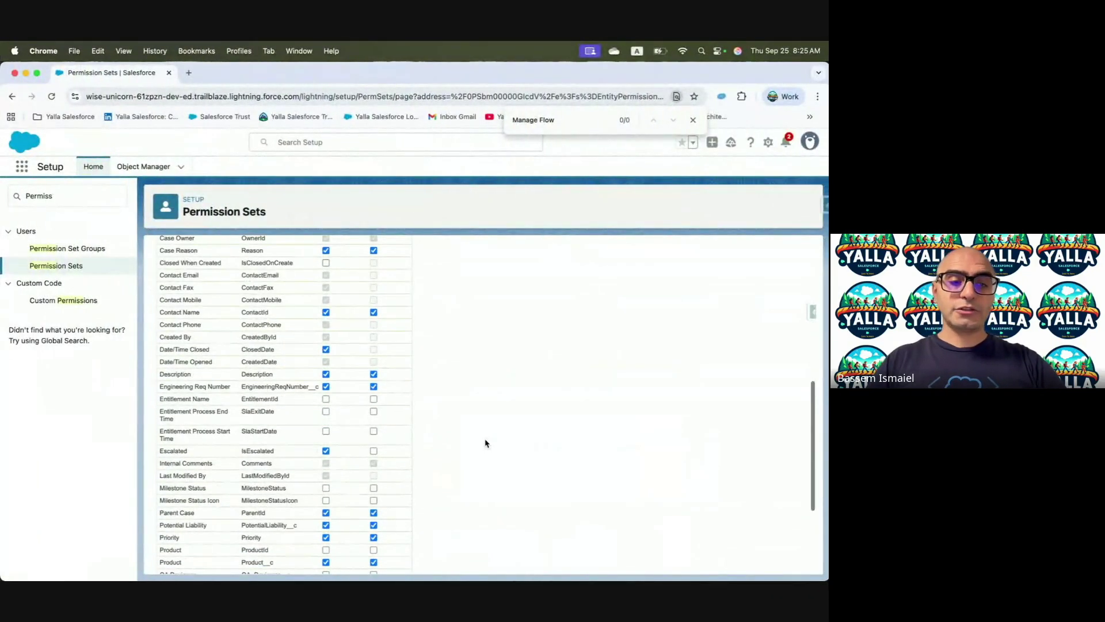
triple_click(547, 118)
type("QA ")
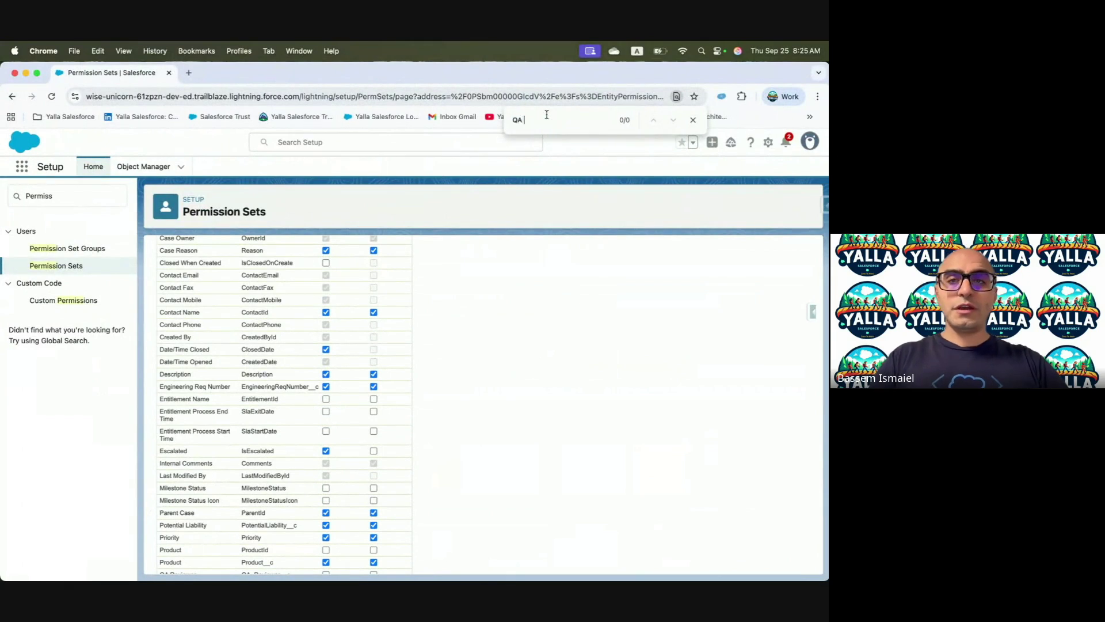
type("Re")
scroll(500, 424, "down", 1)
left_click(373, 497)
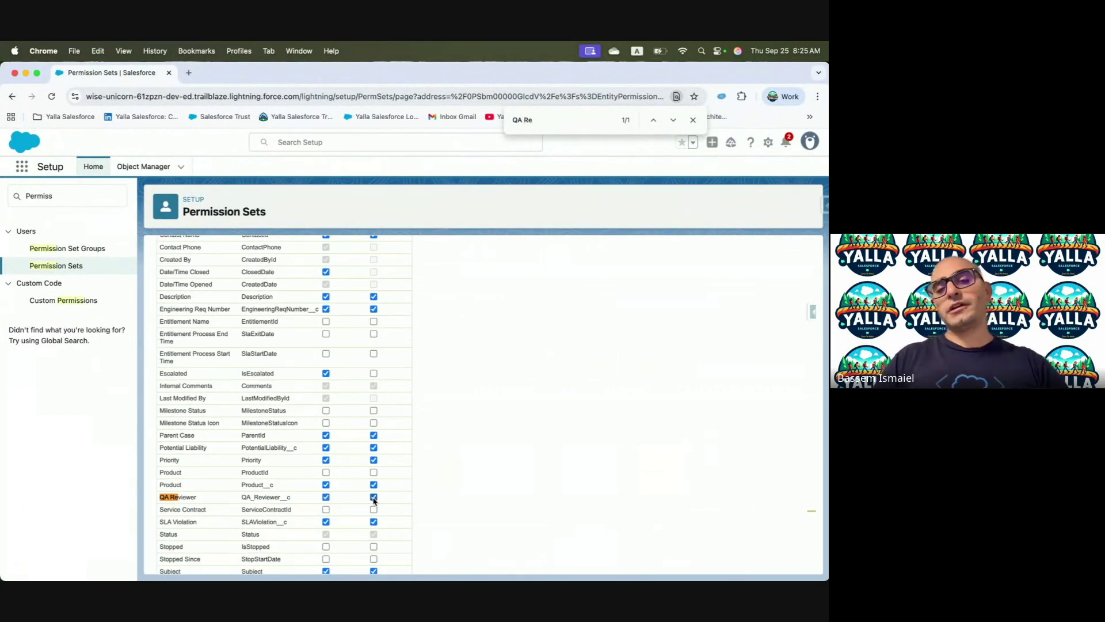
- Check the remaining instruction in Trailhead and save the Cases settings of the Pyroclastic Support permission set
key("ctrl+Left")
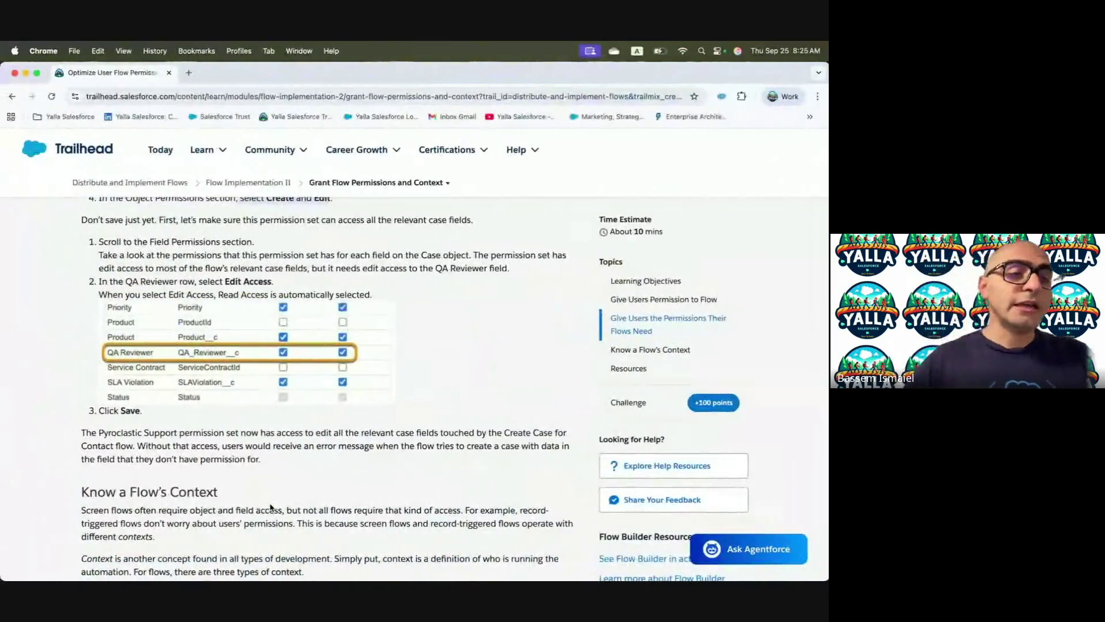
key("ctrl+Right")
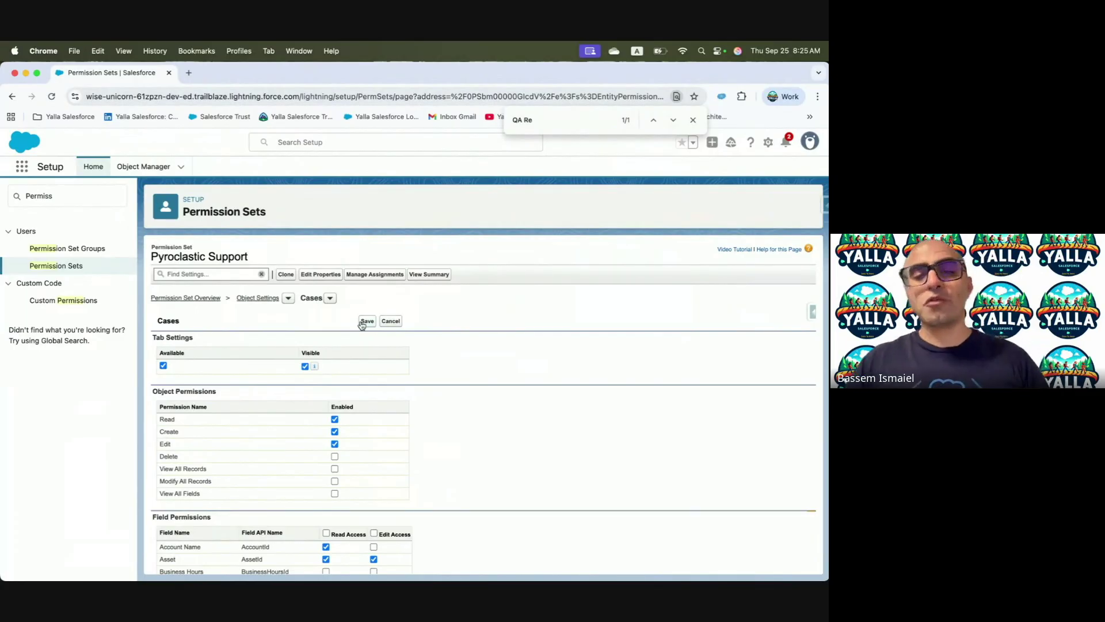
left_click(362, 323)
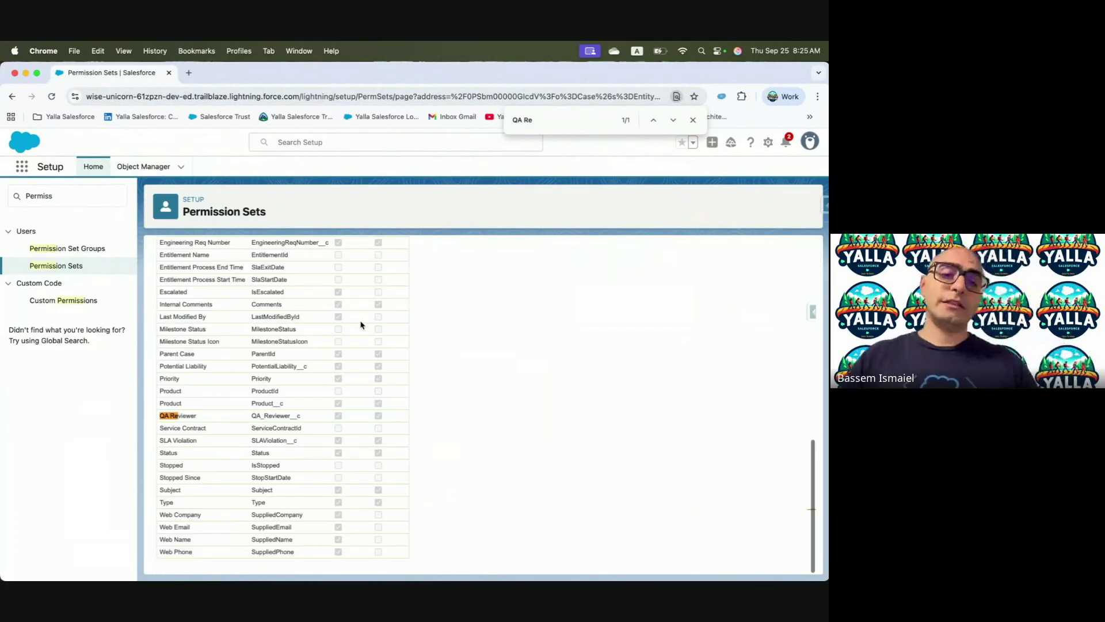
- Return to Trailhead, mark the sentence about access to relevant case fields, and read the Know a Flow's Context section with its context table
key("ctrl+Left")
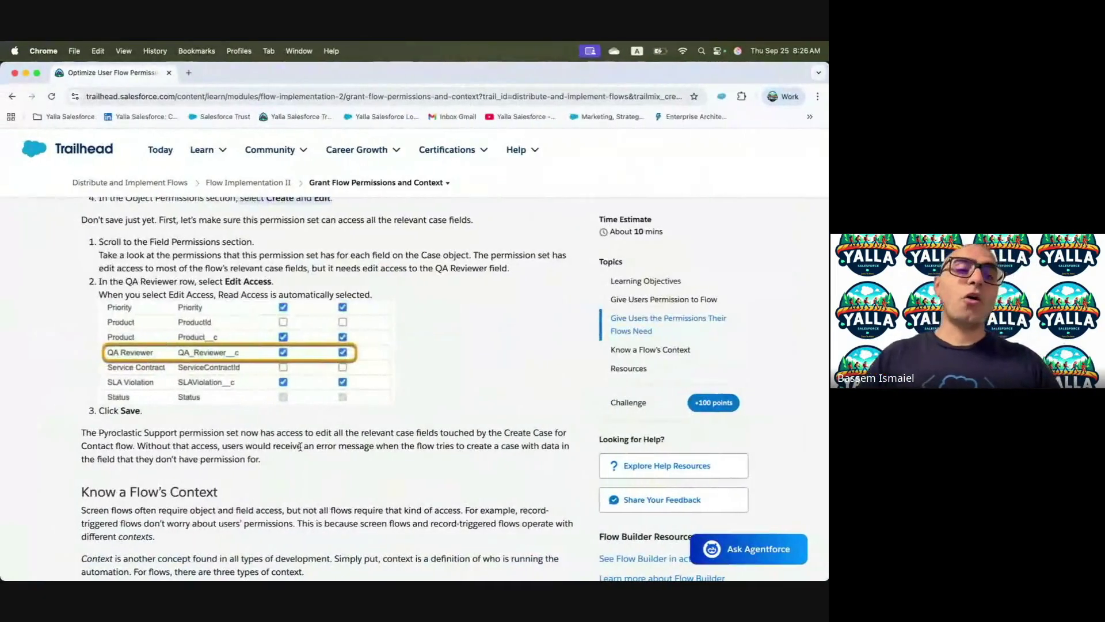
scroll(300, 447, "down", 4)
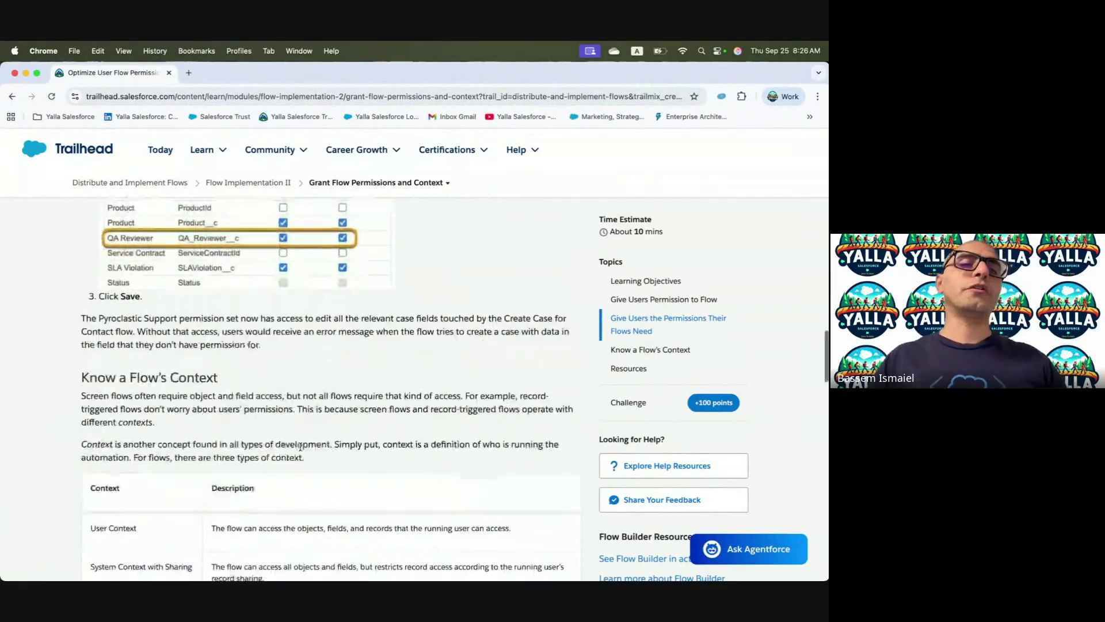
left_click_drag(84, 306, 430, 307)
scroll(432, 307, "down", 1)
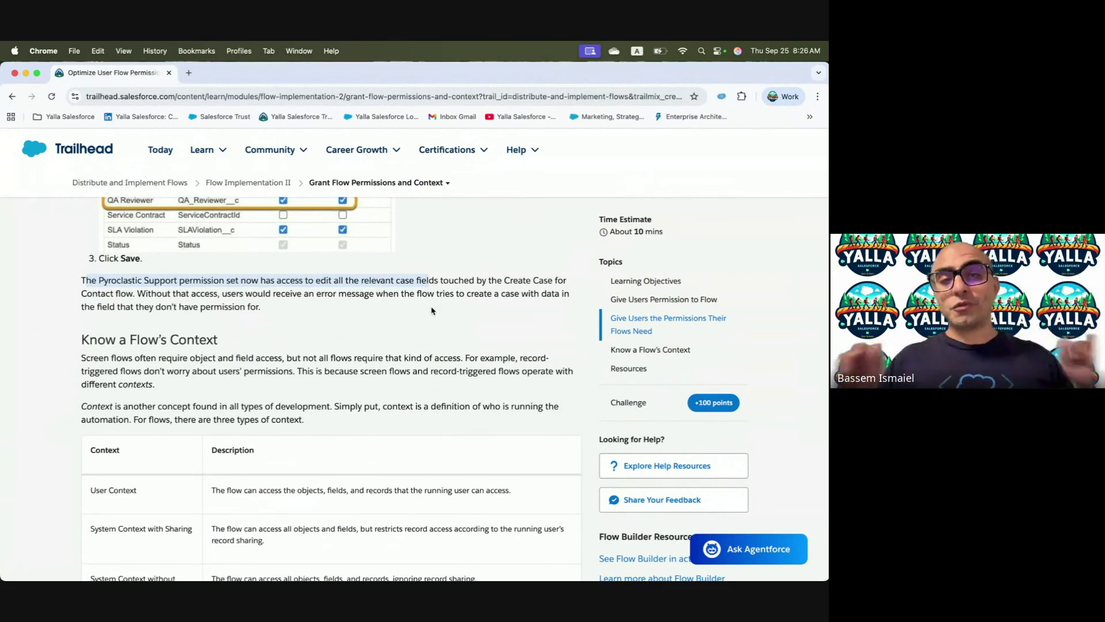
scroll(431, 311, "down", 4)
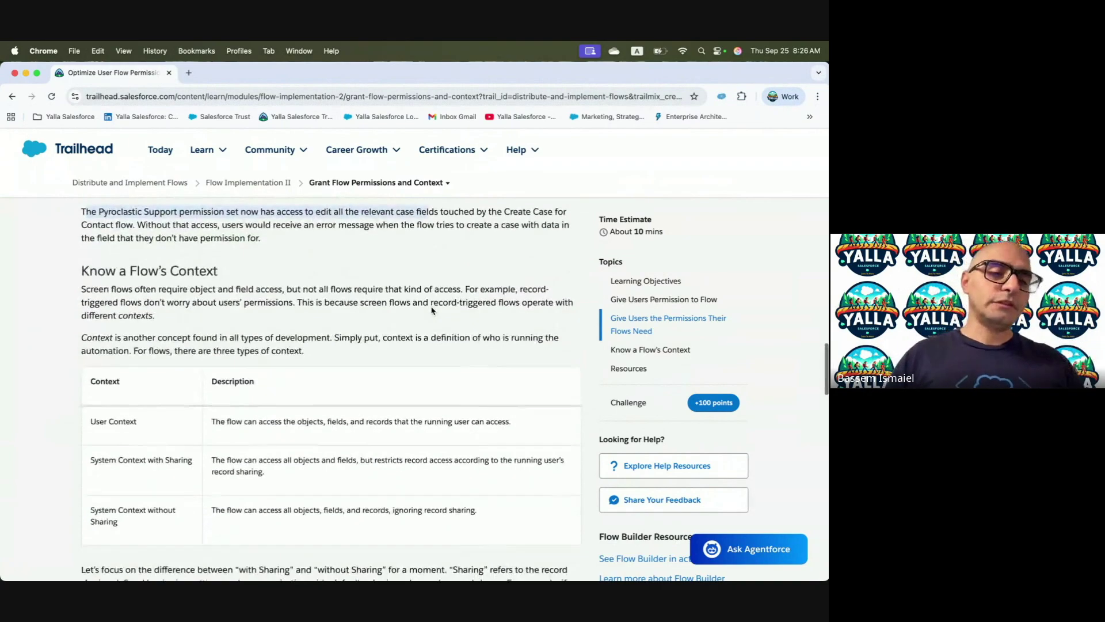
scroll(432, 311, "down", 2)
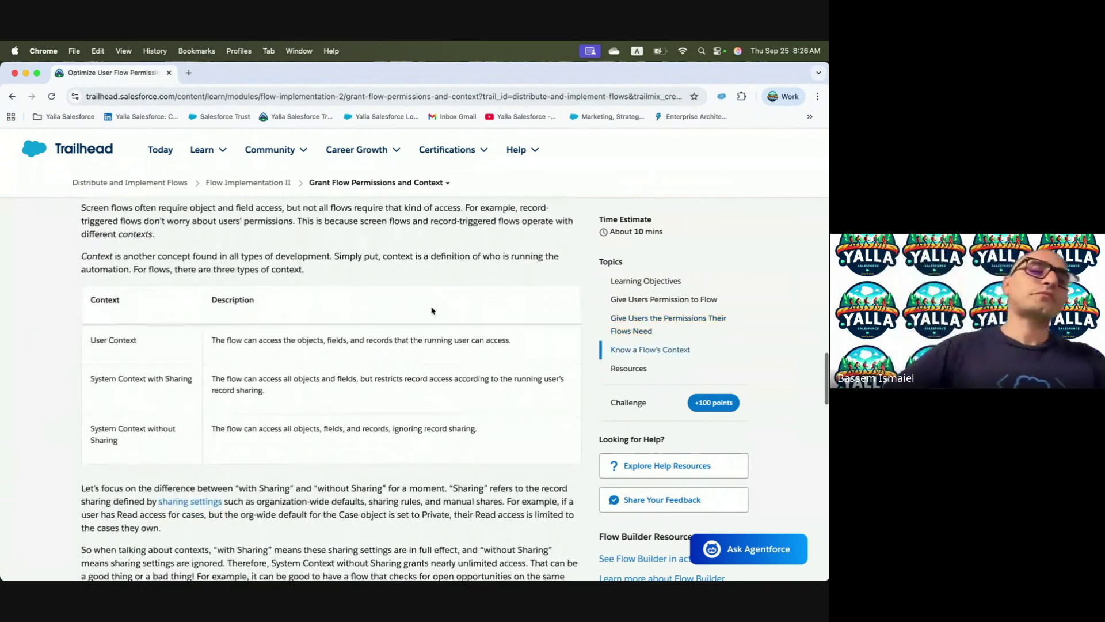
scroll(432, 310, "up", 1)
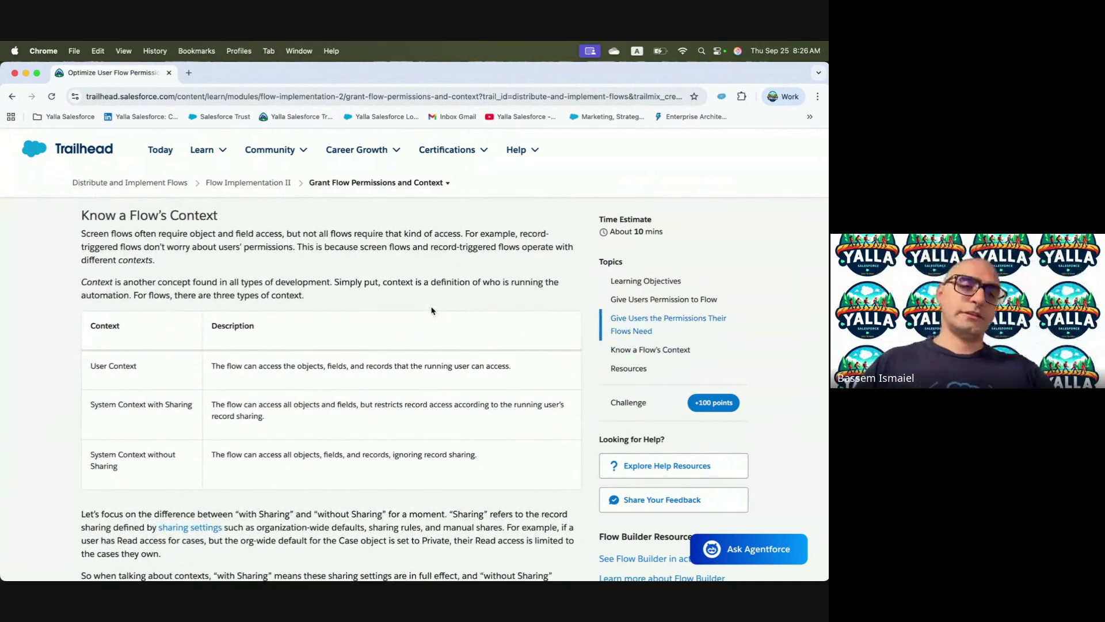
- Switch to the playground, find Flows in Setup by searching for "Flow", and open the Approvals Workflow: Evaluate Approval Requests flow
key("ctrl+Right")
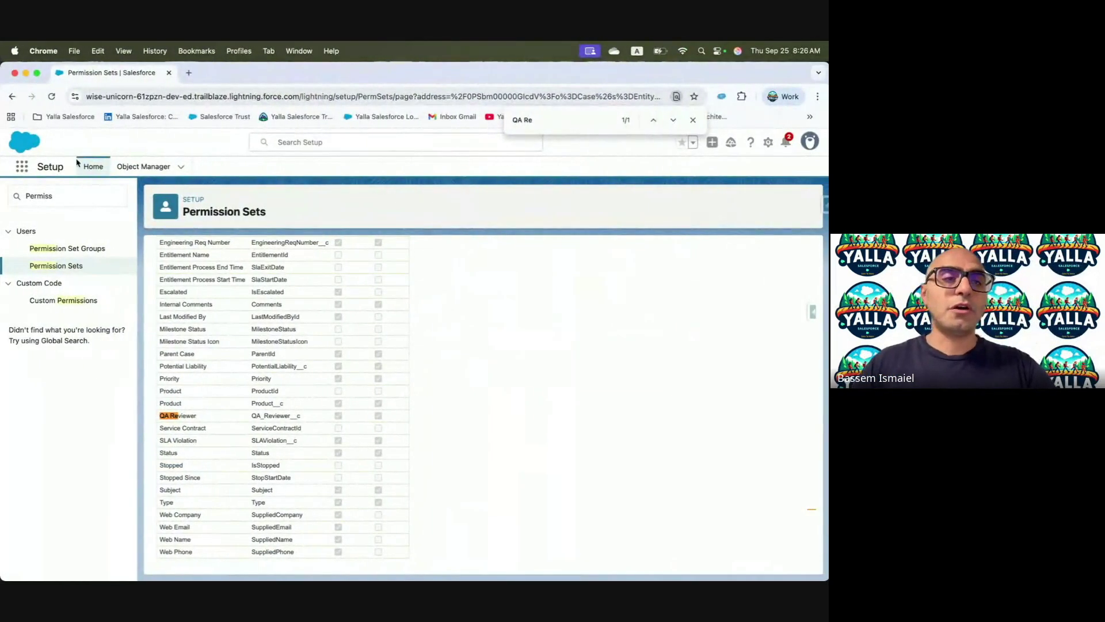
double_click(37, 196)
type("Flow")
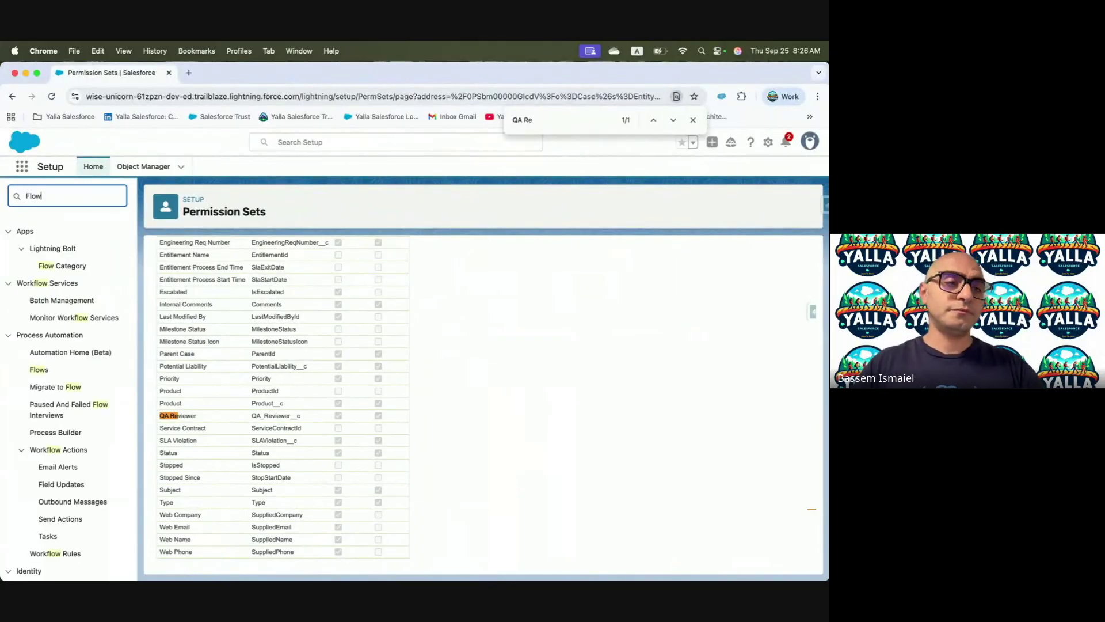
left_click(39, 369)
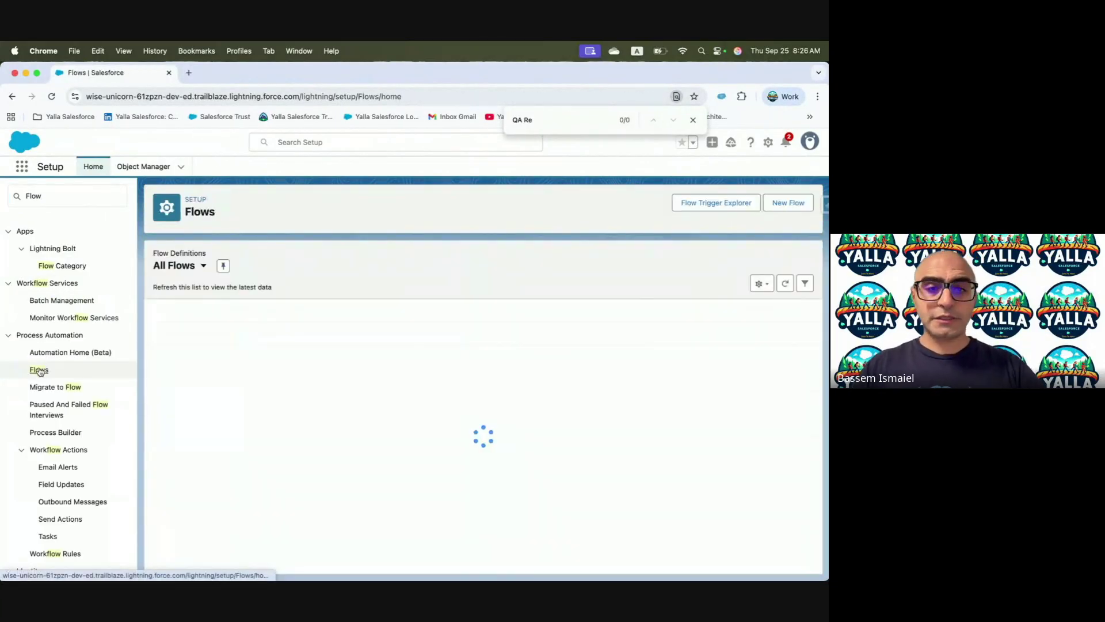
left_click(191, 326)
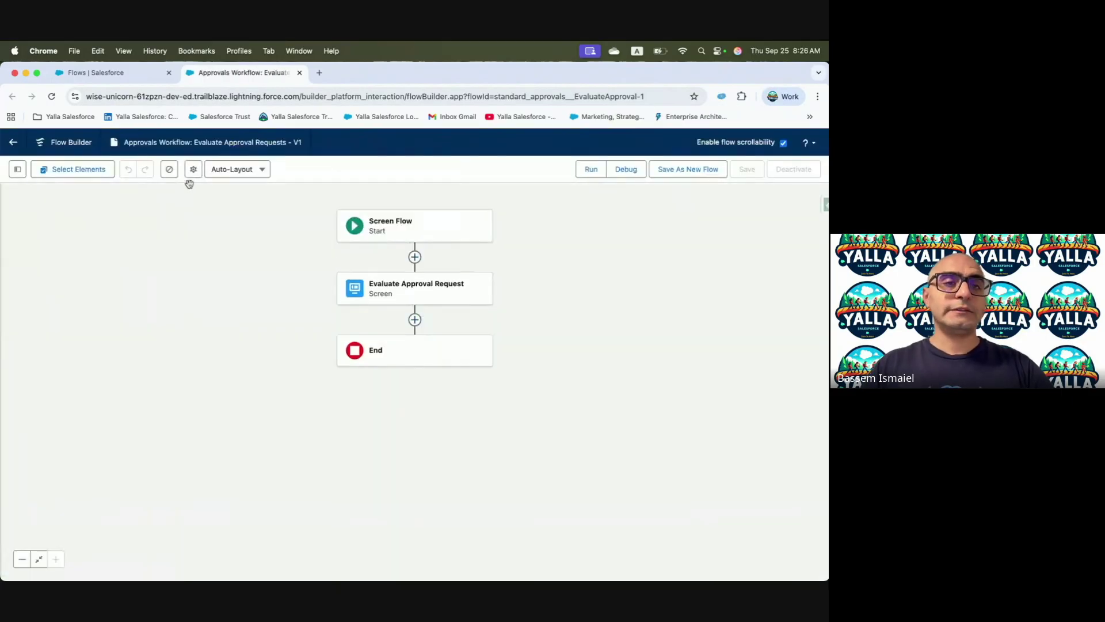
- Show the advanced version properties of the flow and examine the How to Run the Flow help text and its context options
left_click(193, 169)
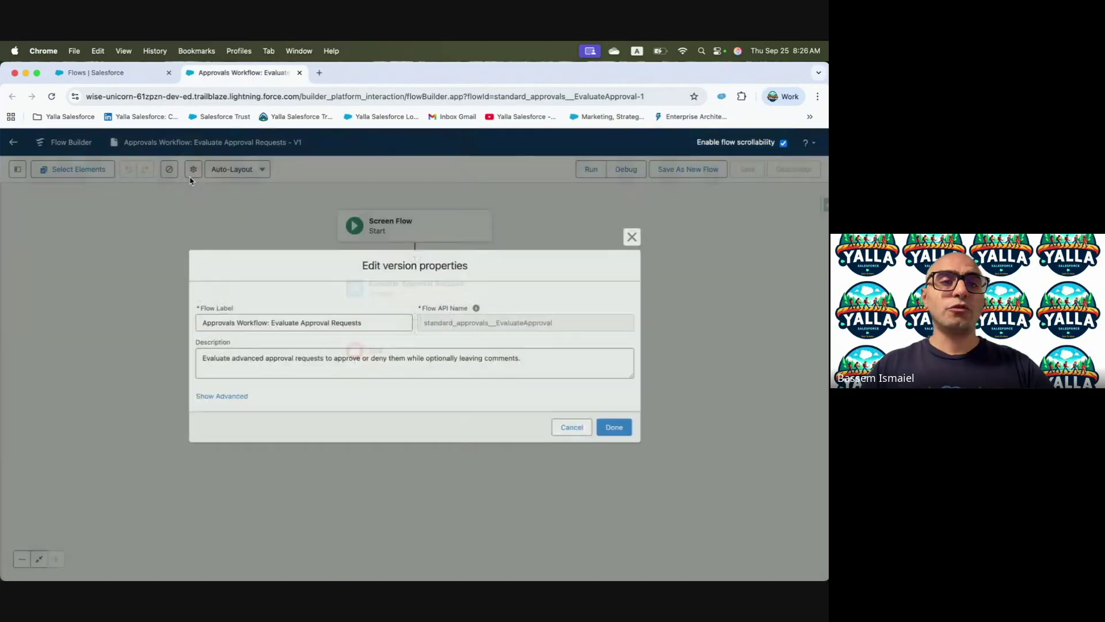
left_click(233, 397)
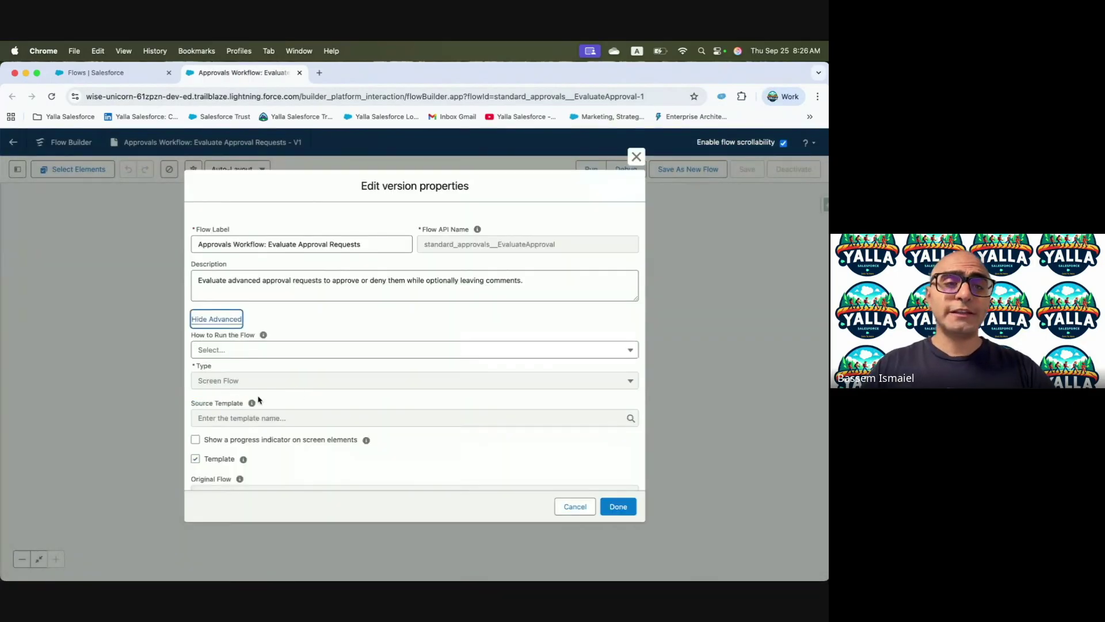
scroll(298, 386, "down", 2)
left_click_drag(191, 290, 256, 292)
mouse_move(265, 292)
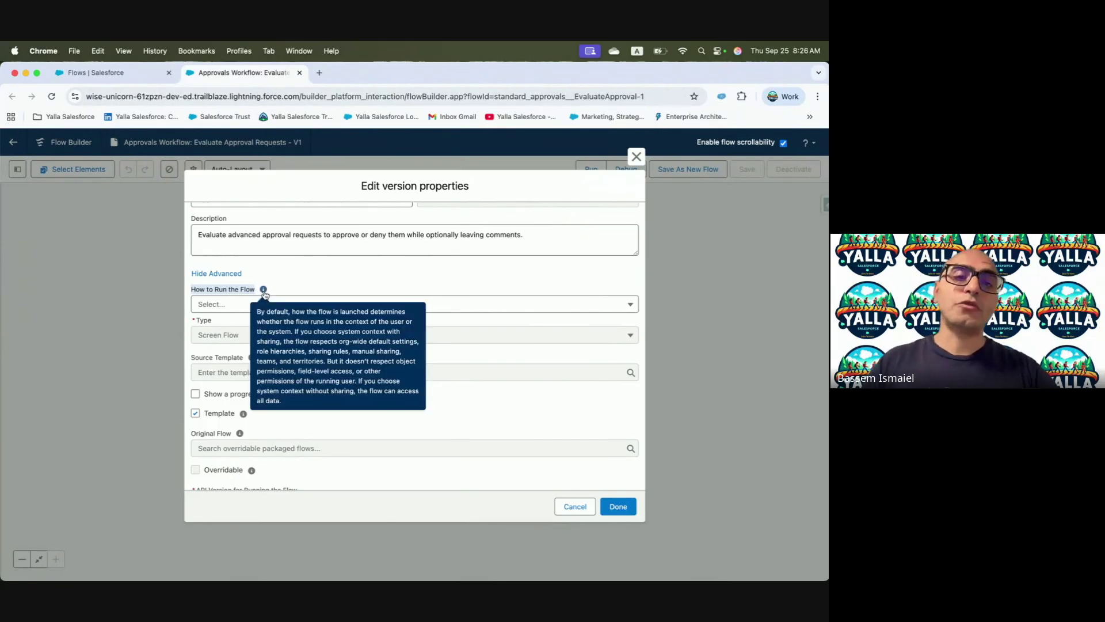
left_click(286, 307)
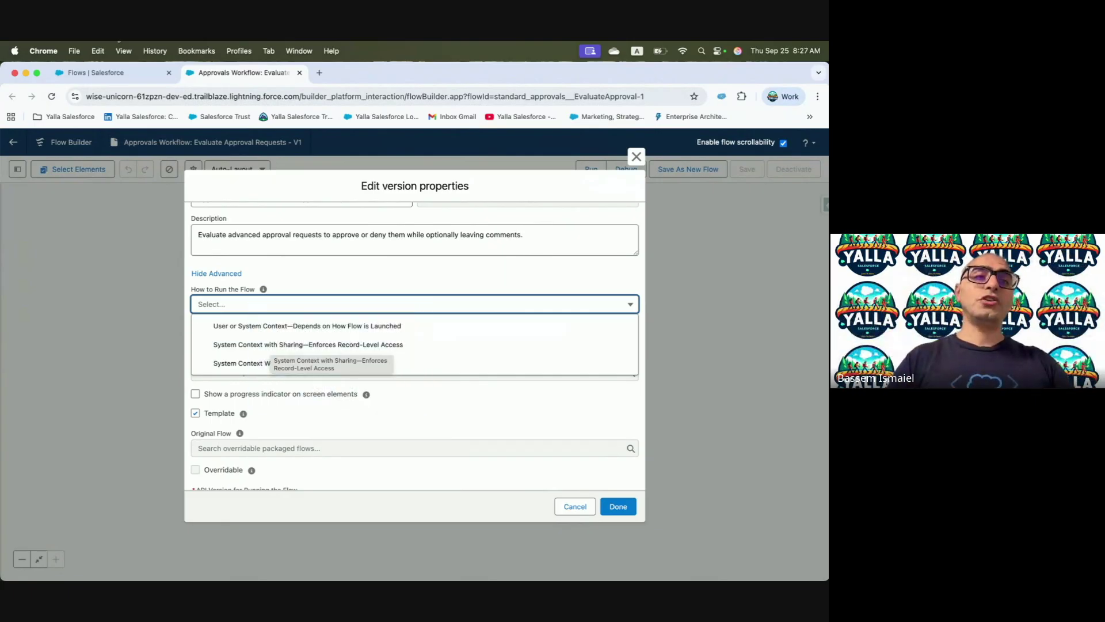
- Find Sharing Settings in Setup by searching for "Sharing Sett", and review the organization-wide defaults and the sharing rules per object
left_click(107, 72)
left_click(46, 191)
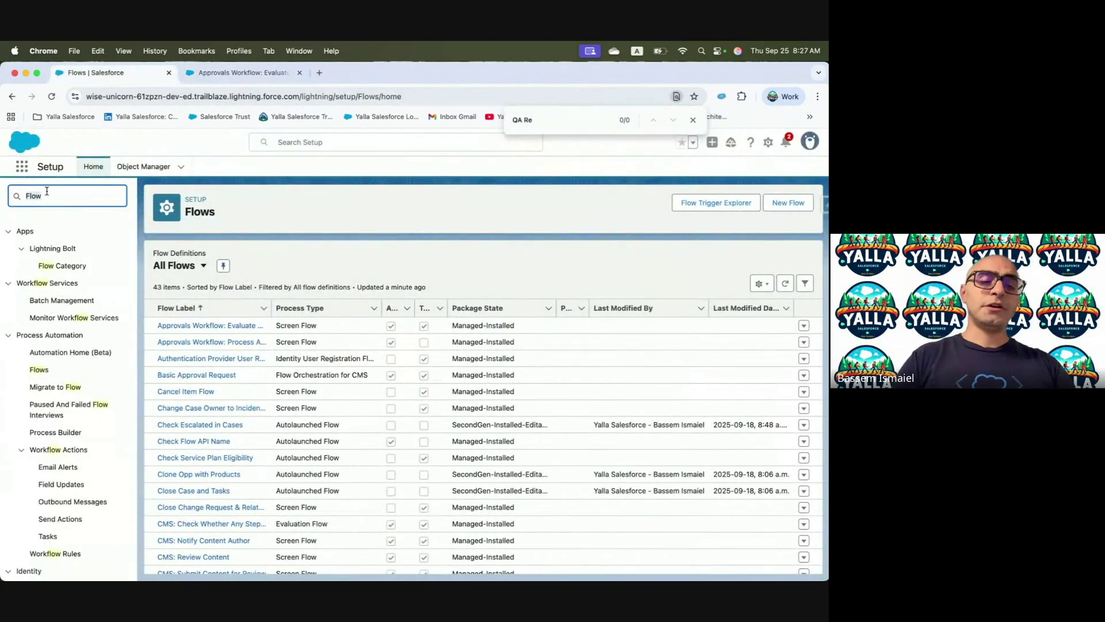
type("Sharing Sett")
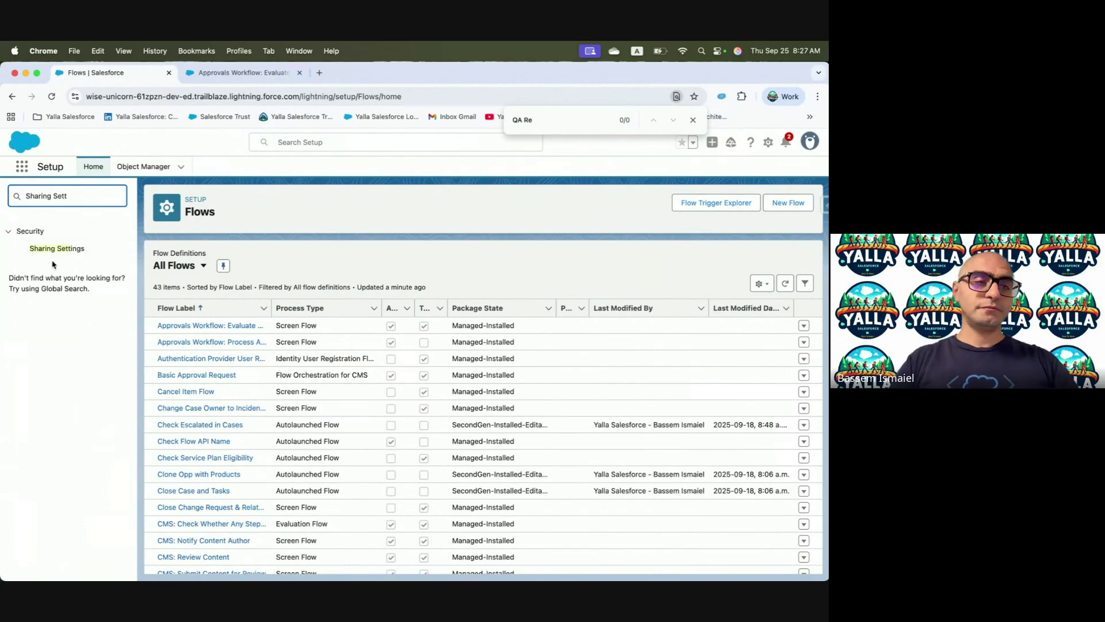
left_click(55, 251)
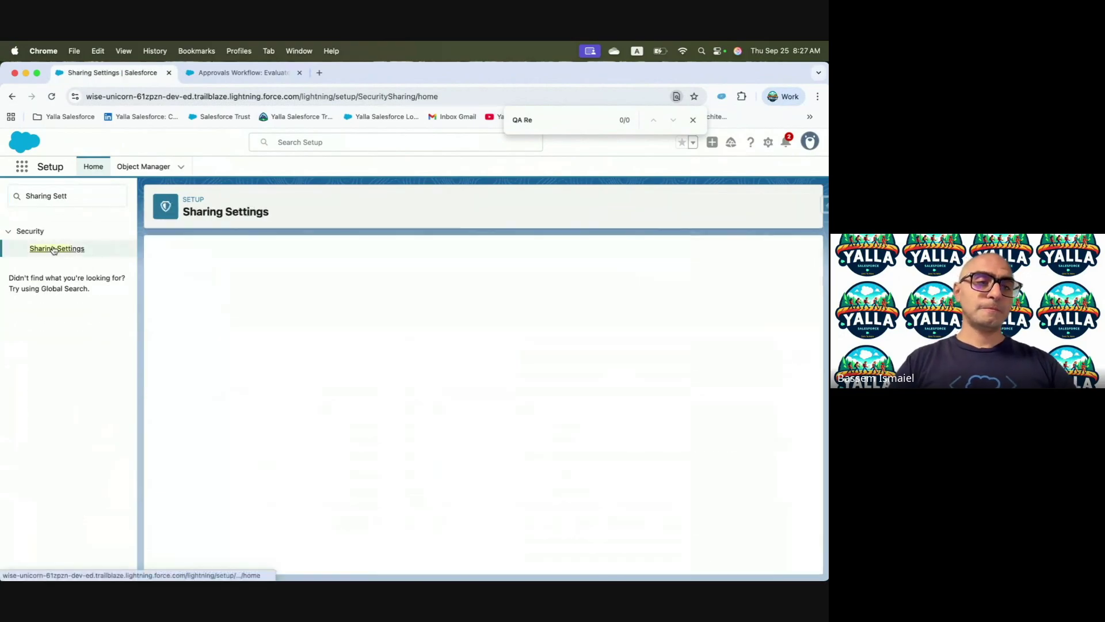
scroll(393, 353, "down", 5)
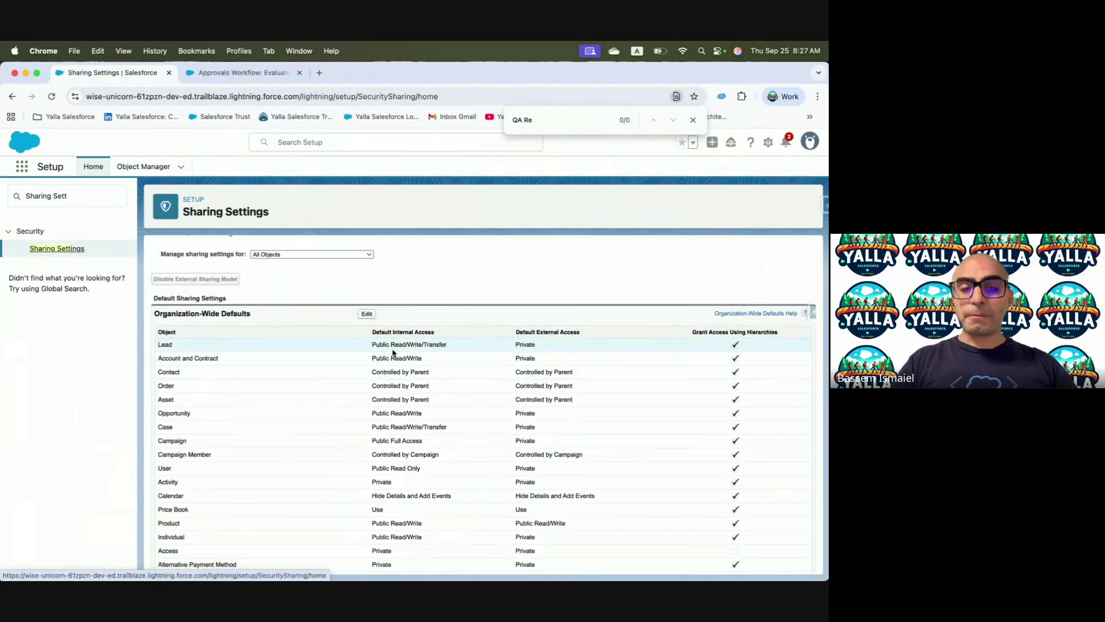
scroll(393, 353, "down", 5)
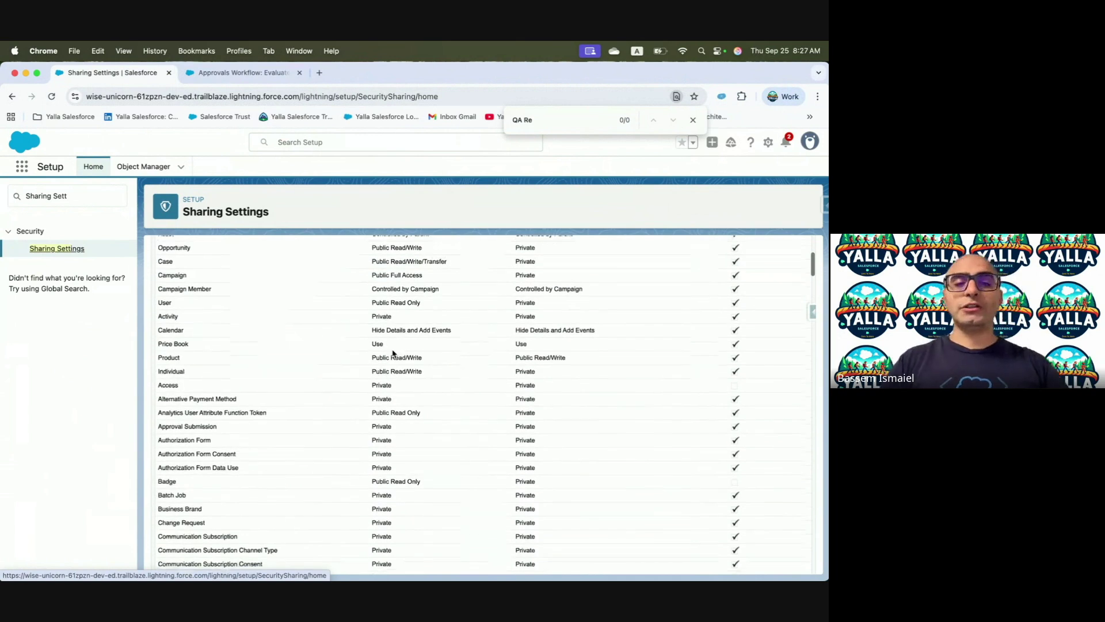
scroll(393, 353, "down", 15)
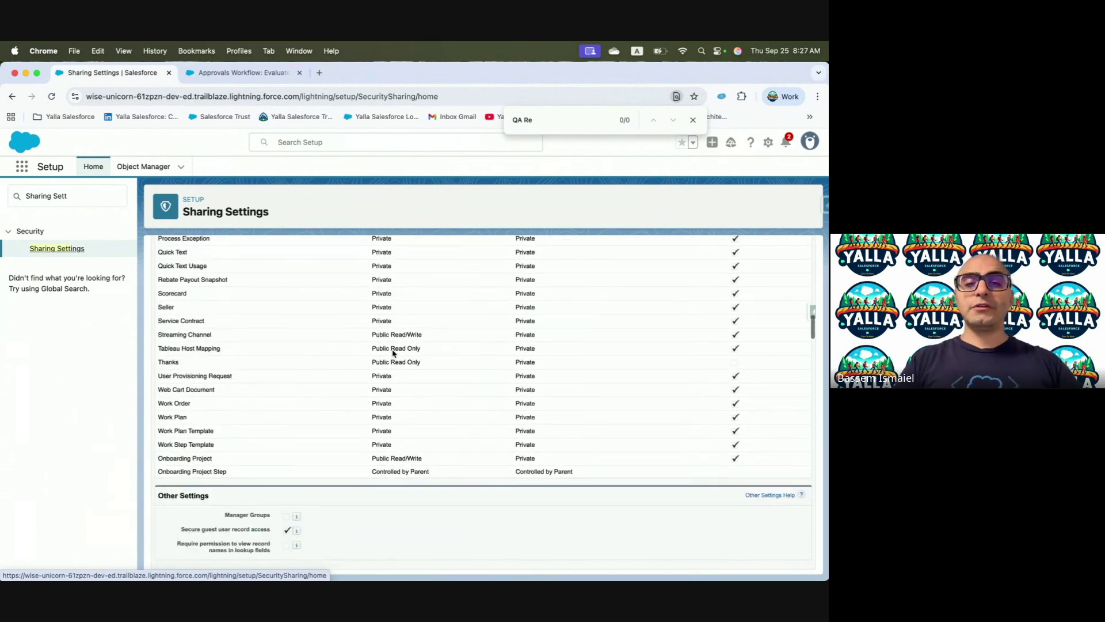
scroll(309, 414, "down", 10)
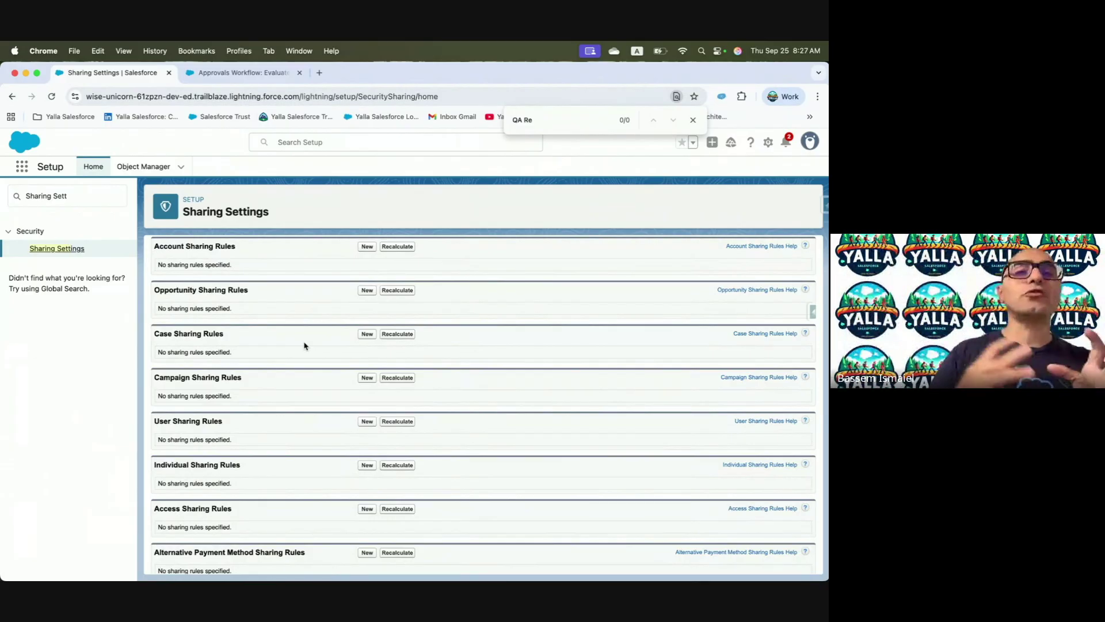
- Review the How to Run the Flow options in the flow's version properties again, and read Trailhead's explanation of contexts with and without sharing
left_click(262, 72)
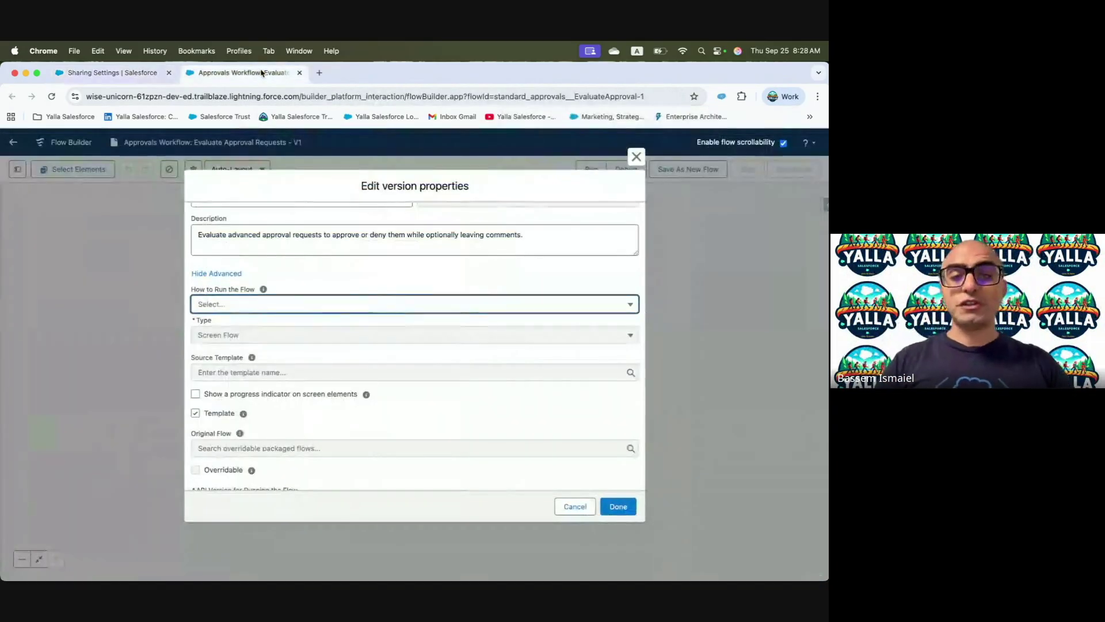
left_click(294, 305)
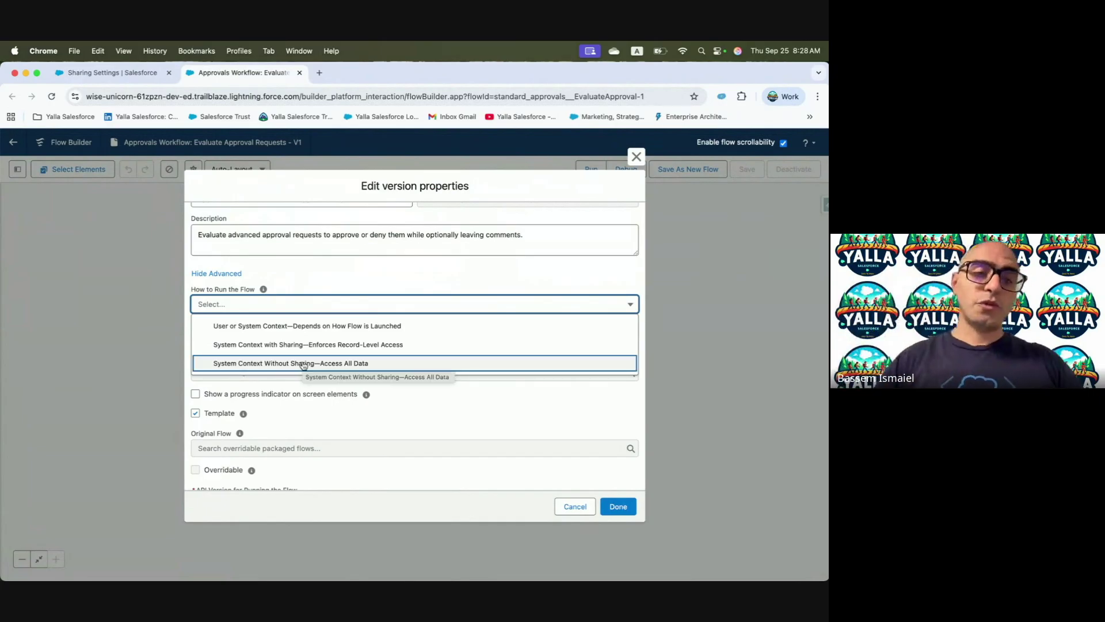
key("ctrl+Left")
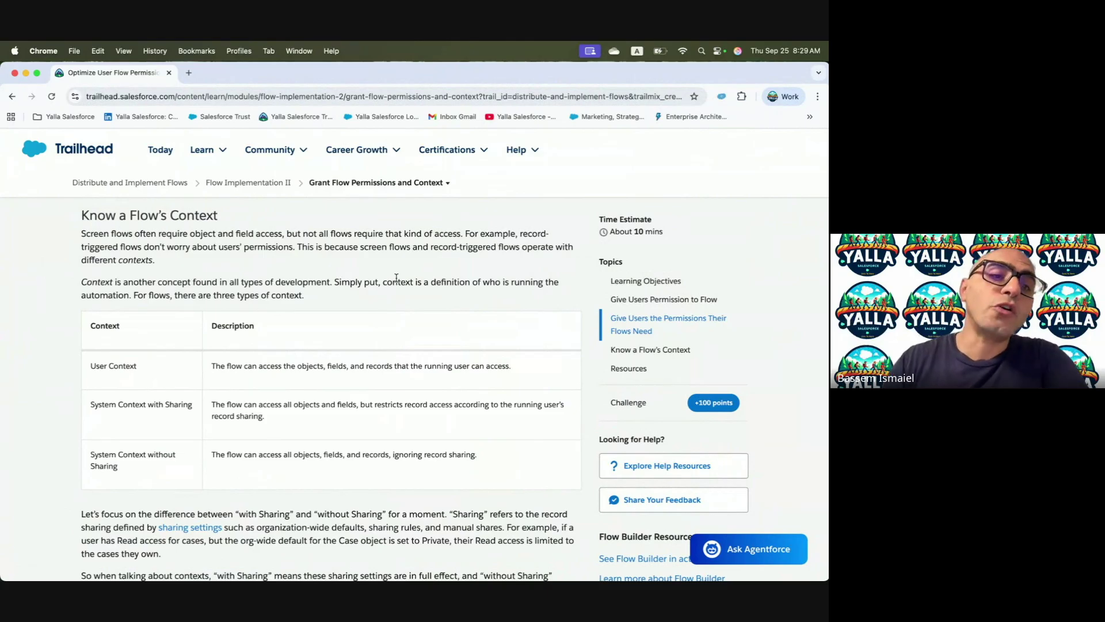
scroll(378, 469, "down", 2)
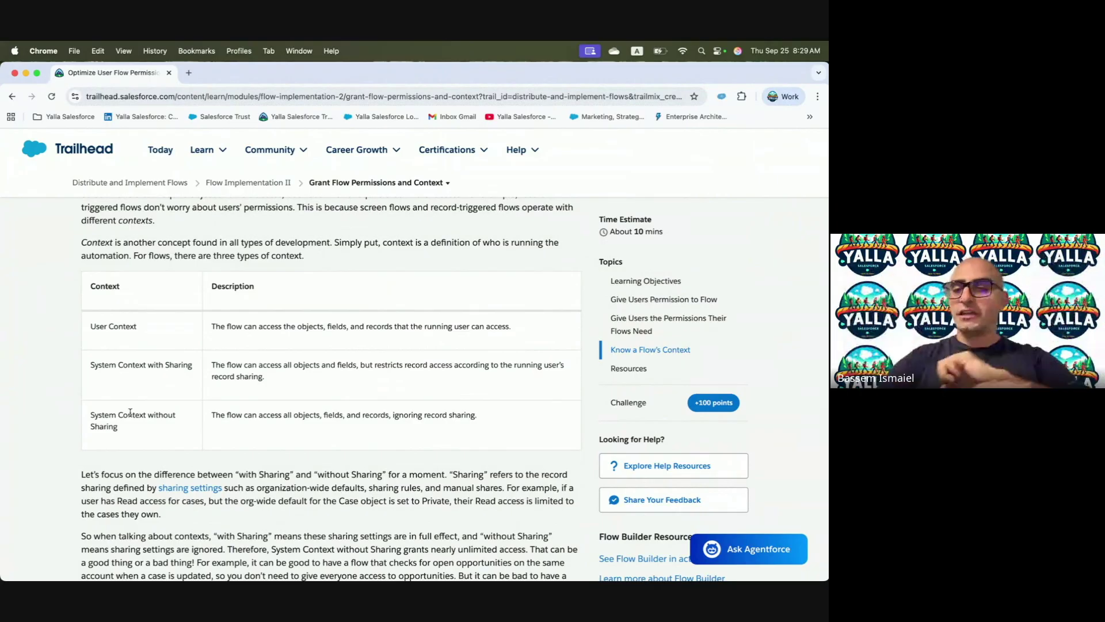
scroll(149, 472, "down", 3)
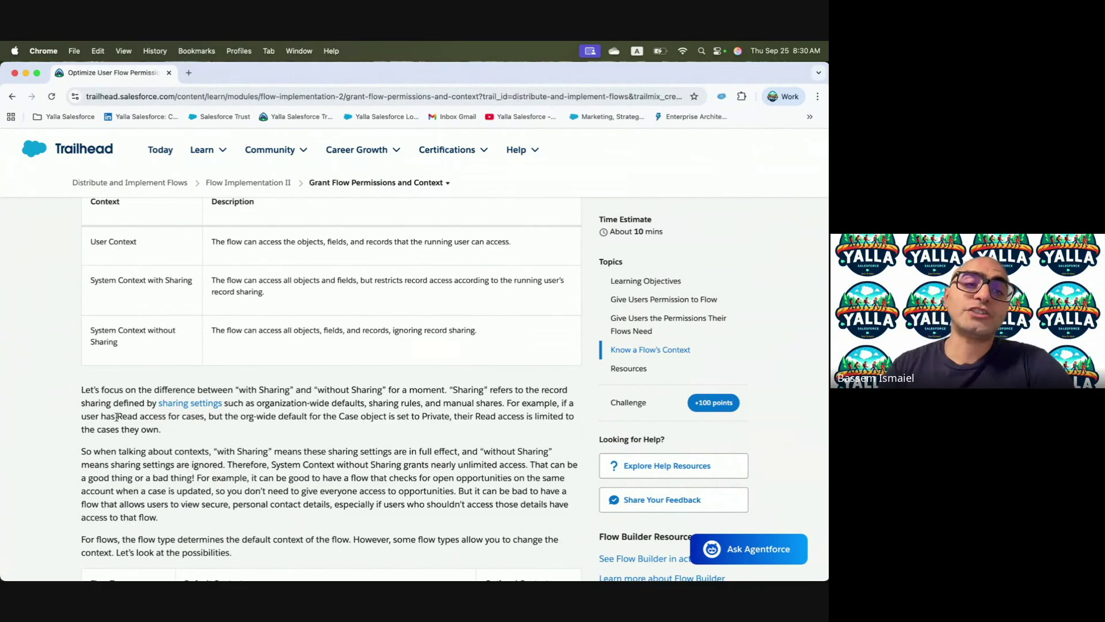
- Read Trailhead's explanation of sharing in flow contexts and the default context listed for record-triggered and schedule-triggered flows
scroll(184, 416, "down", 2)
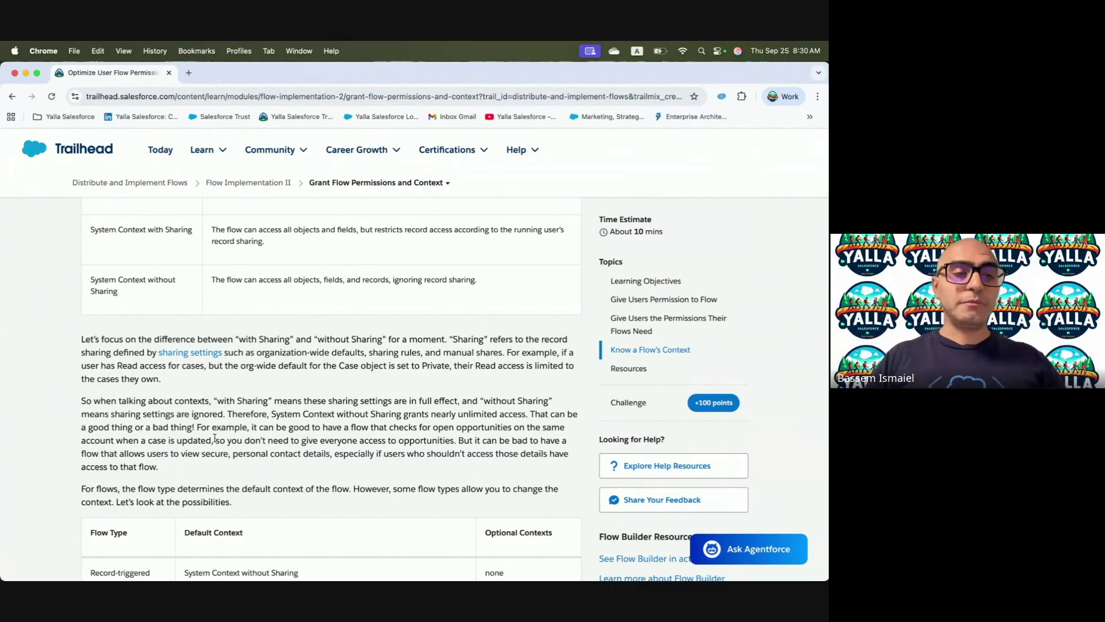
scroll(134, 419, "down", 1)
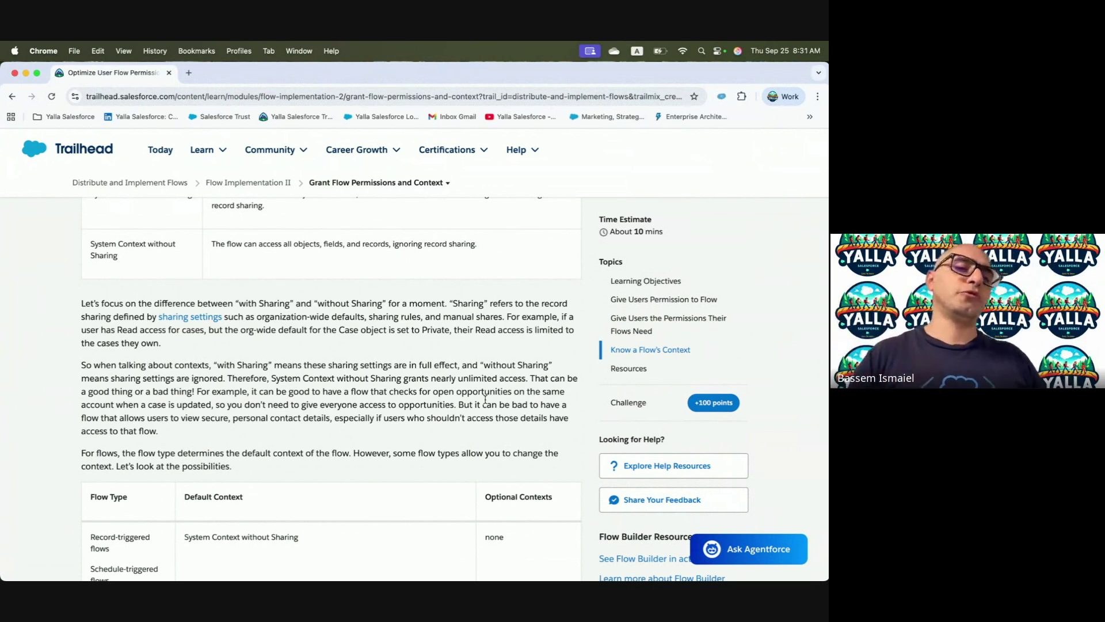
left_click_drag(177, 418, 372, 418)
scroll(367, 420, "down", 2)
scroll(368, 420, "down", 2)
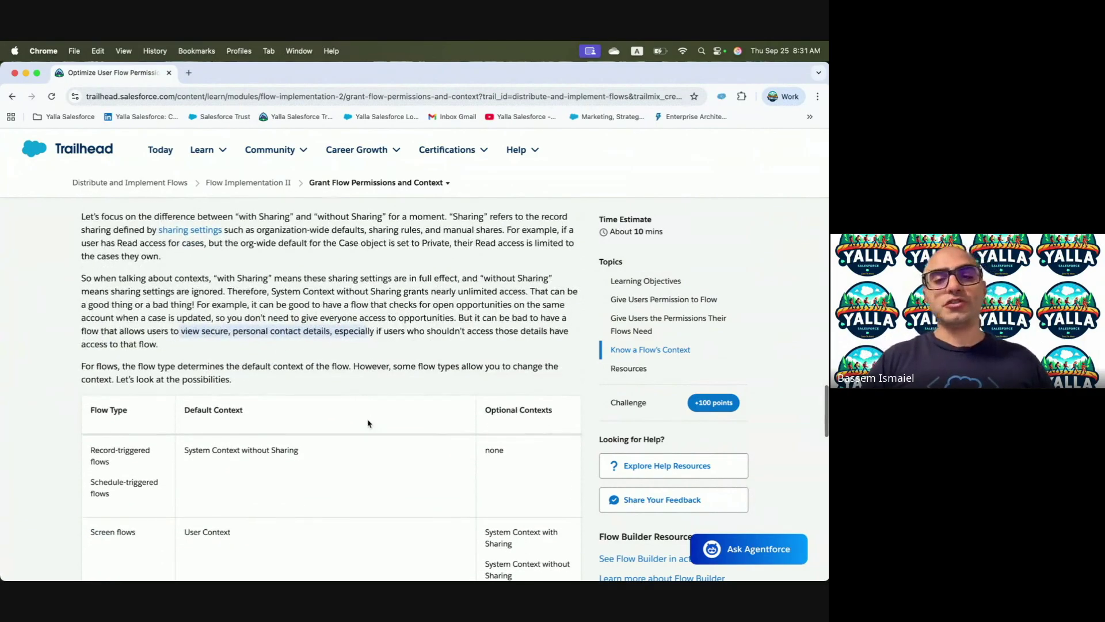
scroll(369, 422, "down", 2)
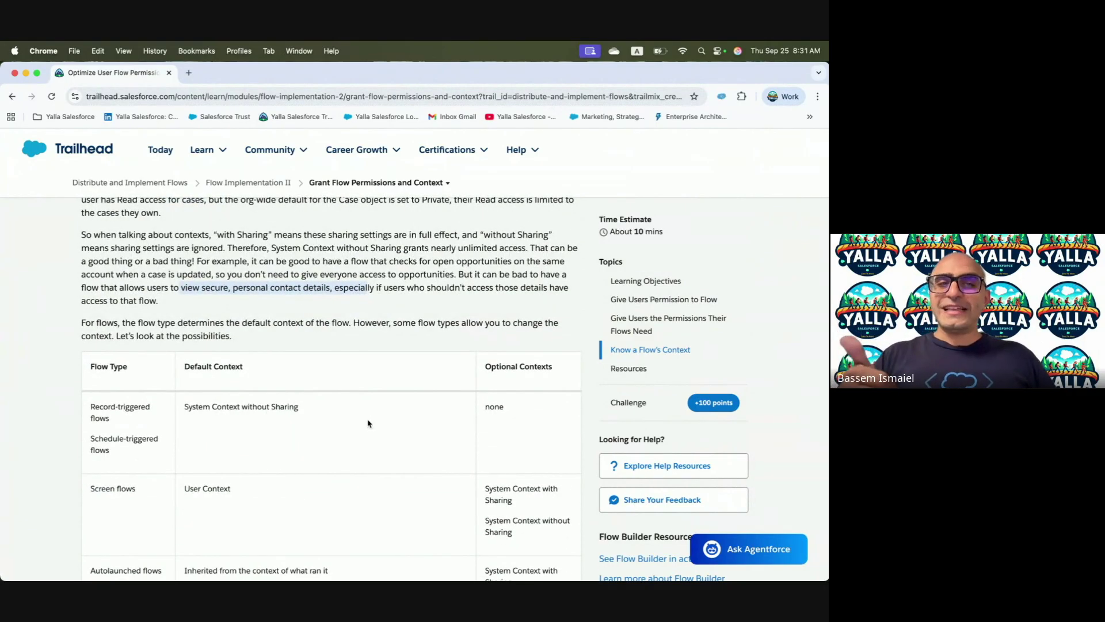
left_click_drag(148, 322, 434, 341)
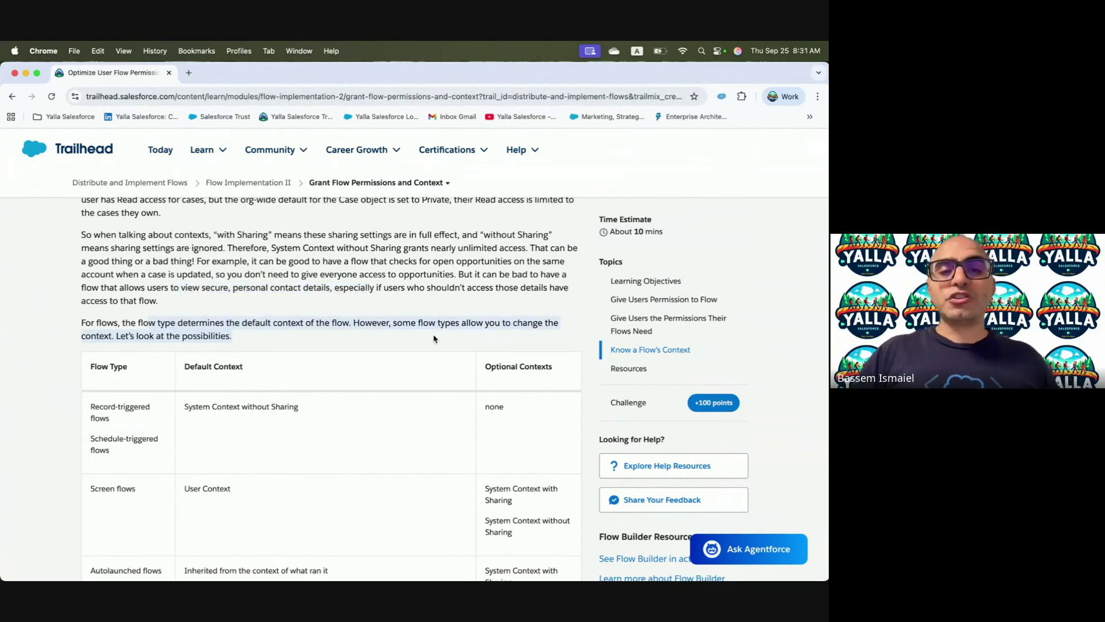
scroll(435, 336, "down", 1)
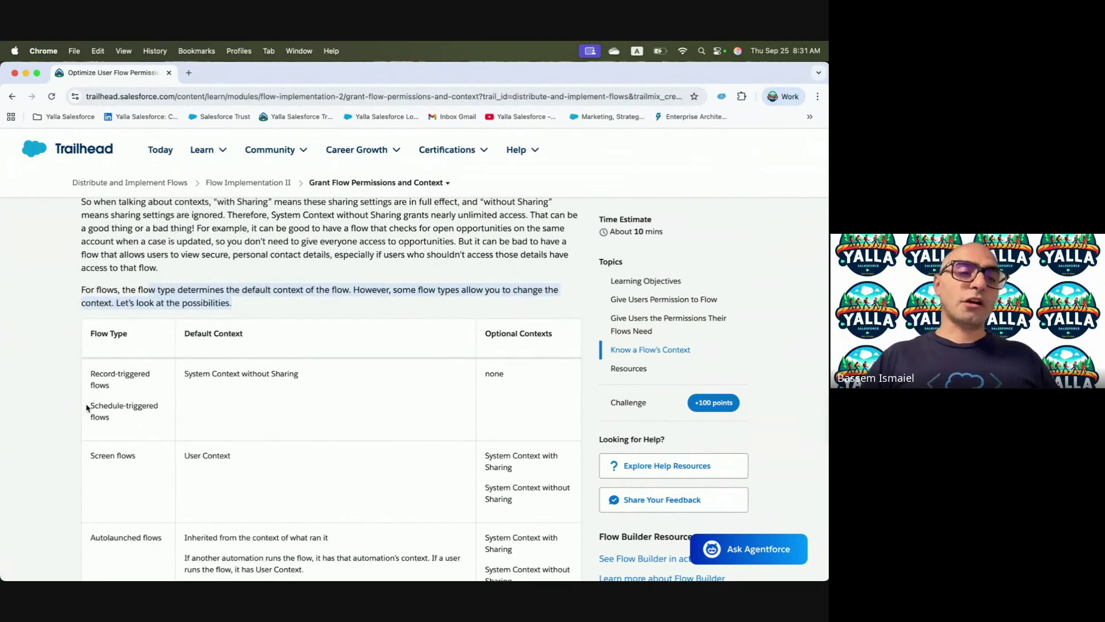
left_click_drag(89, 372, 160, 428)
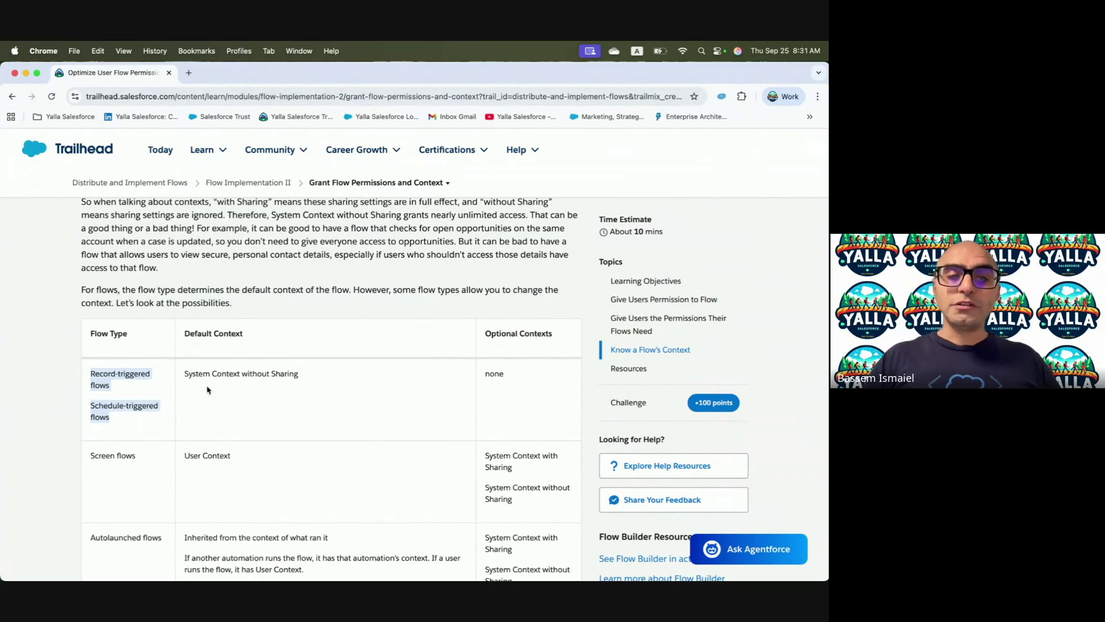
left_click_drag(181, 375, 315, 387)
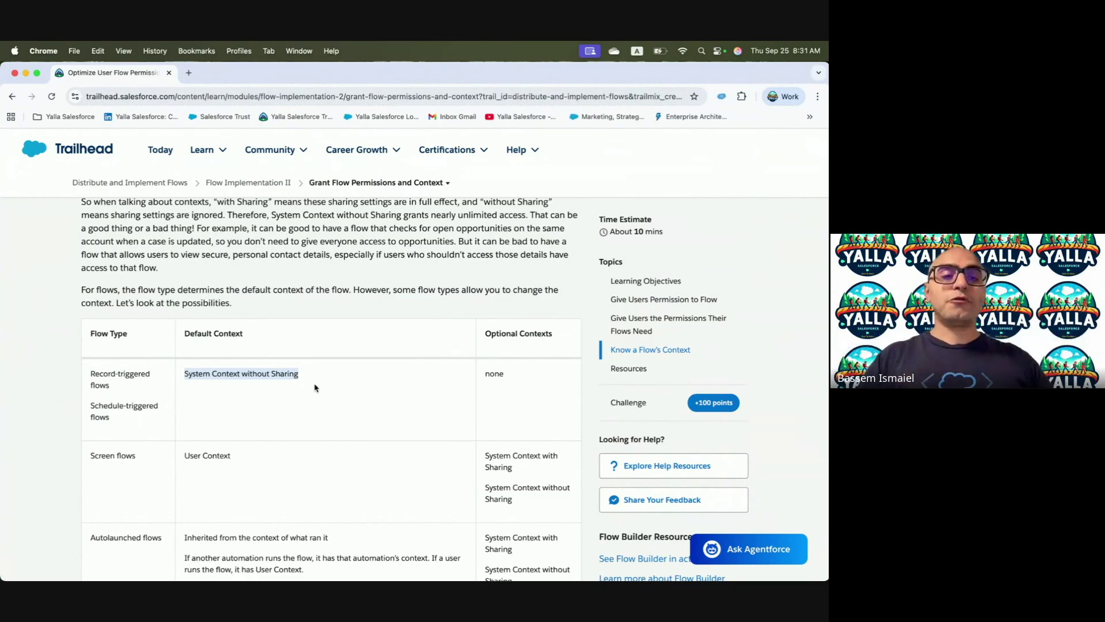
- Switch to the playground, leave the open approvals flow, and open the Check Escalated in Cases flow from Flow Trigger Explorer
key("ctrl+Right")
key("ctrl+Left")
key("ctrl+Right")
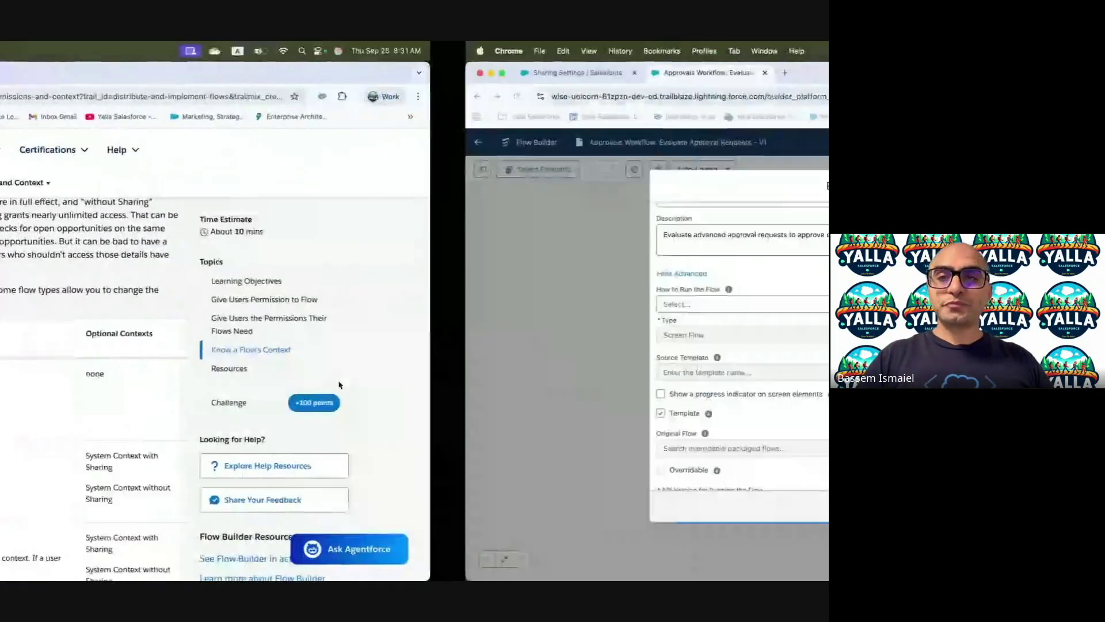
left_click(635, 156)
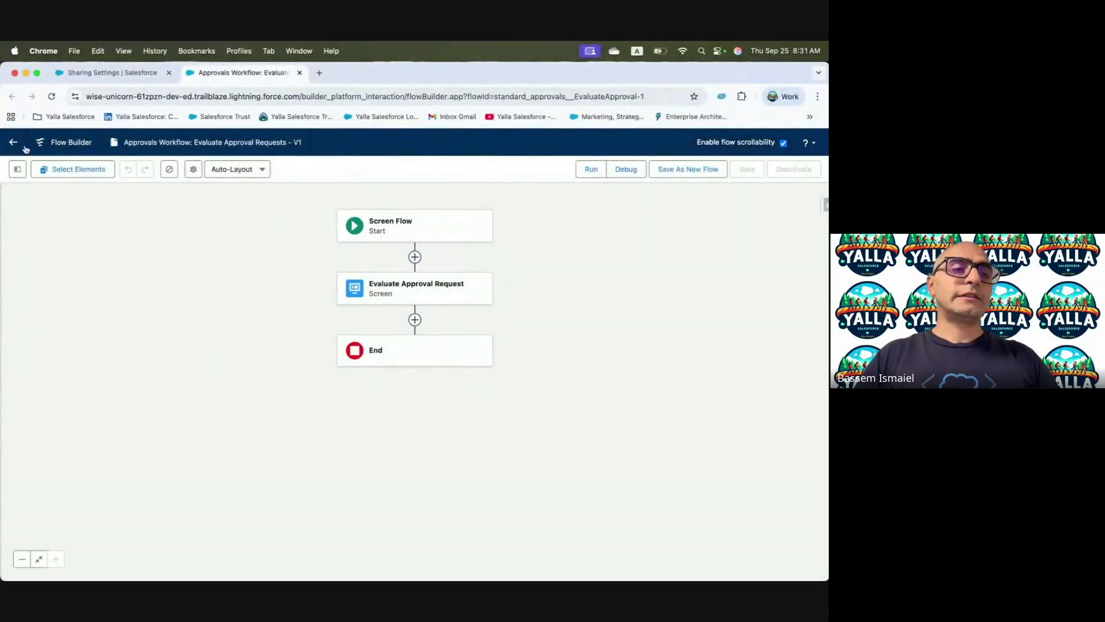
left_click(13, 142)
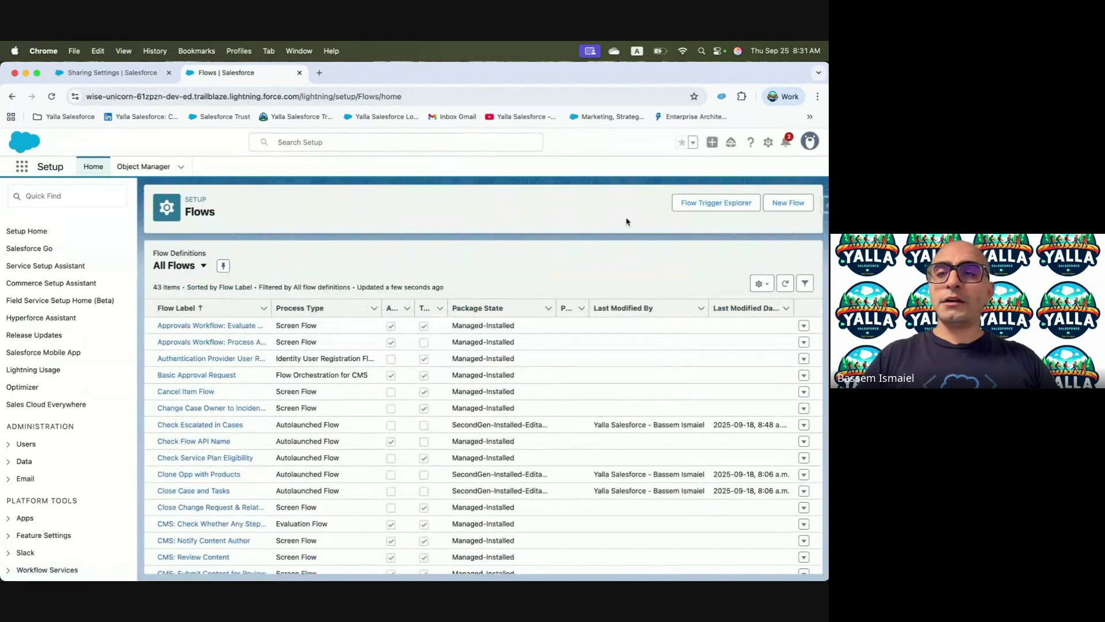
left_click(720, 203)
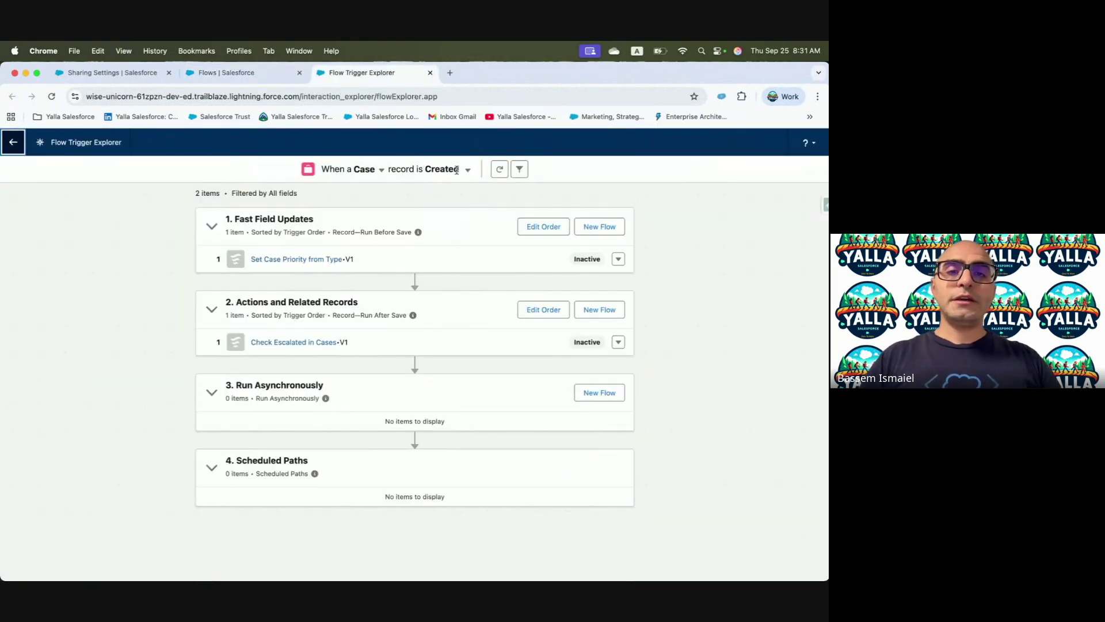
left_click(302, 342)
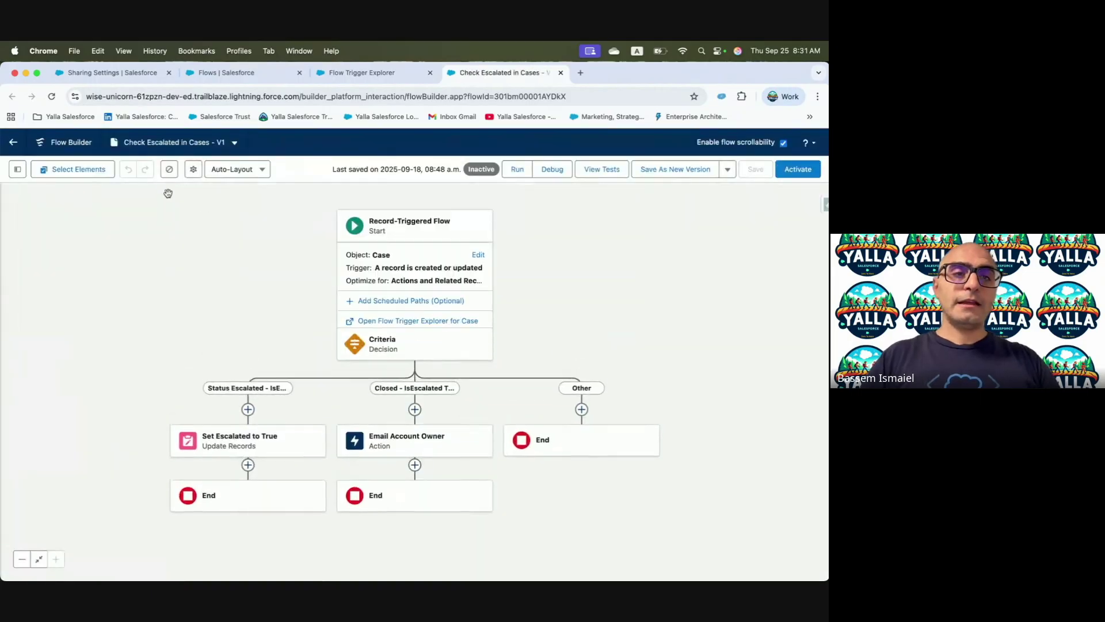
- Show the flow's advanced version properties, look for a run context setting, and compare with Trailhead's optional contexts for record-triggered flows
left_click(196, 169)
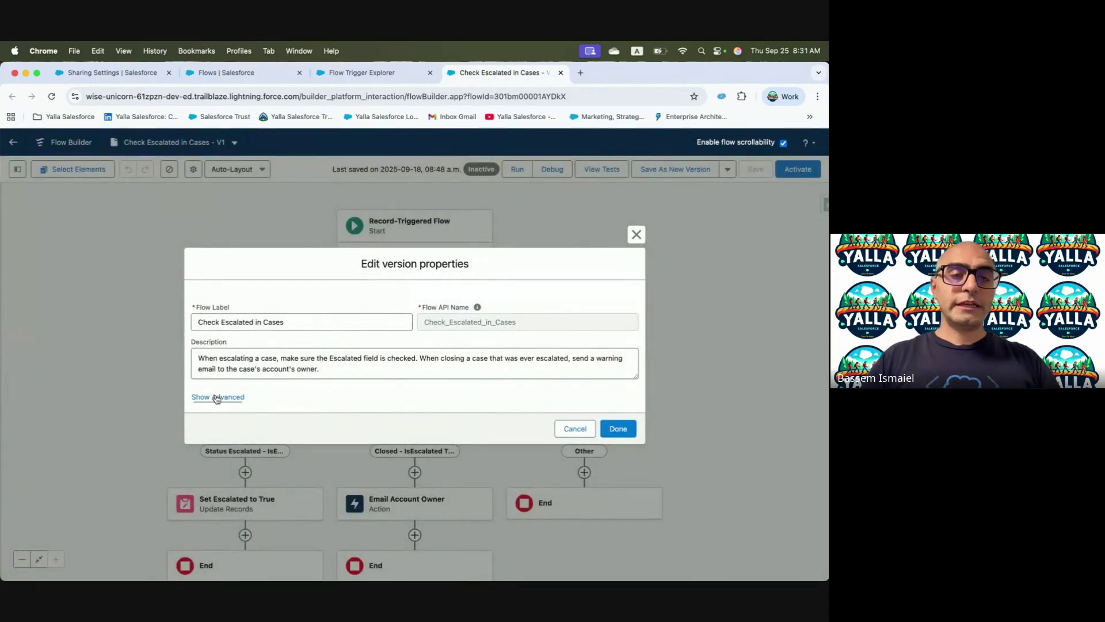
left_click(222, 397)
scroll(276, 368, "down", 4)
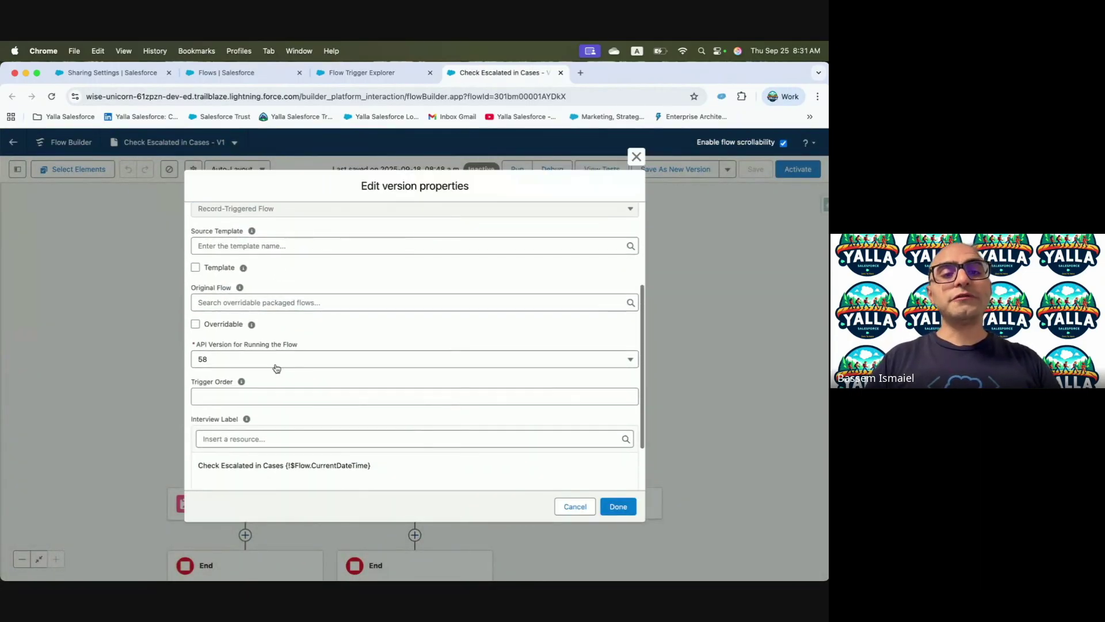
scroll(287, 292, "up", 3)
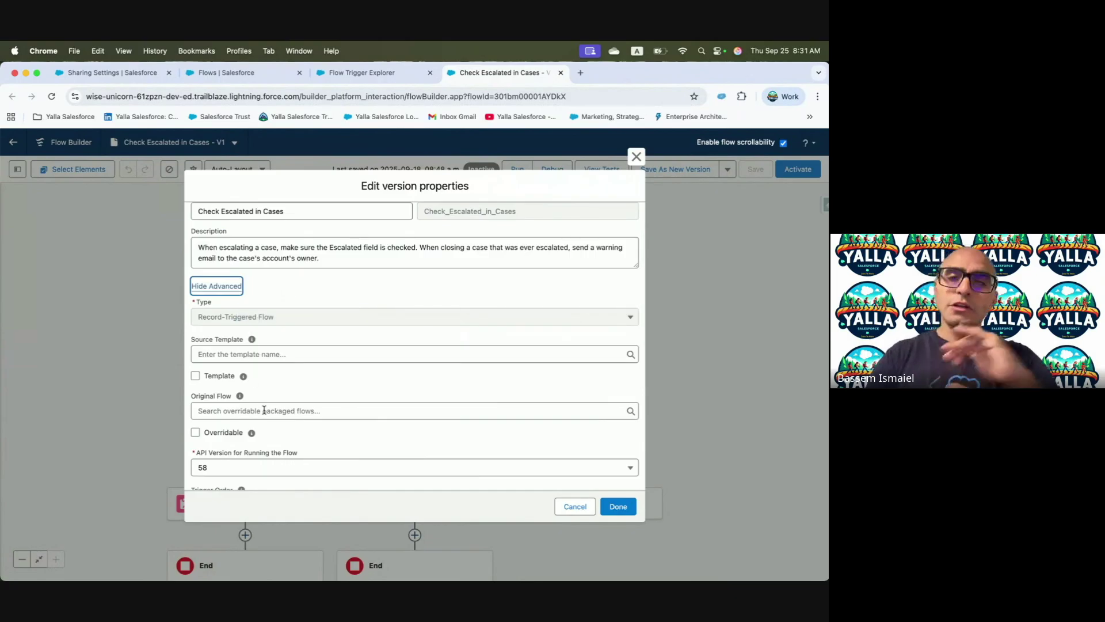
key("ctrl+Left")
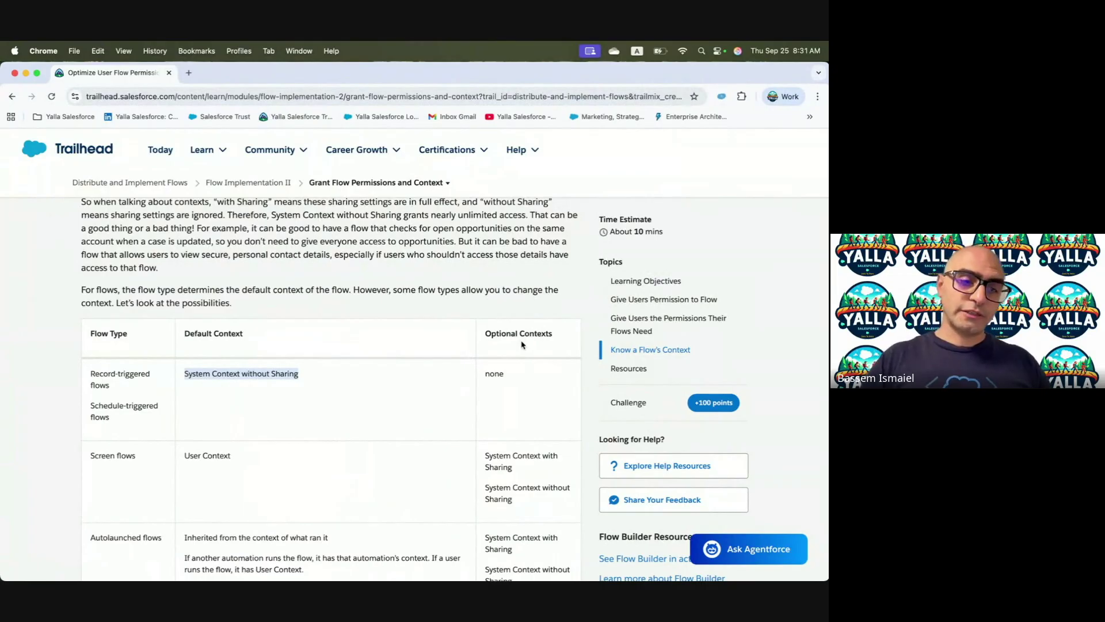
- Reopen the Approvals Workflow: Evaluate Approval Requests flow in the playground and list the How to Run the Flow options in its advanced version properties
key("ctrl+Right")
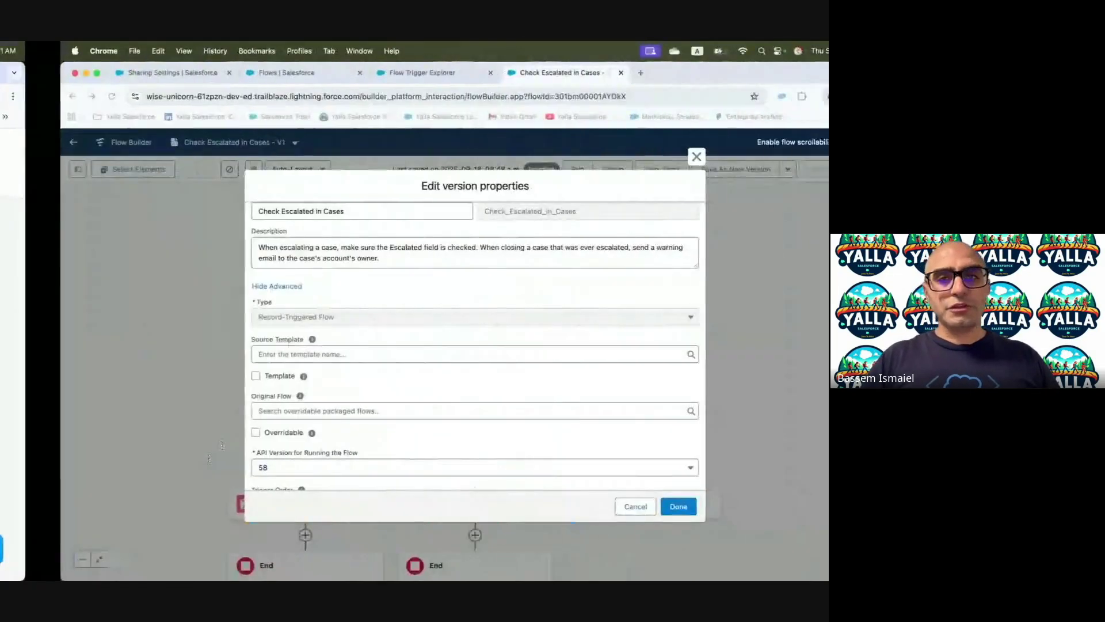
left_click(350, 75)
left_click(236, 73)
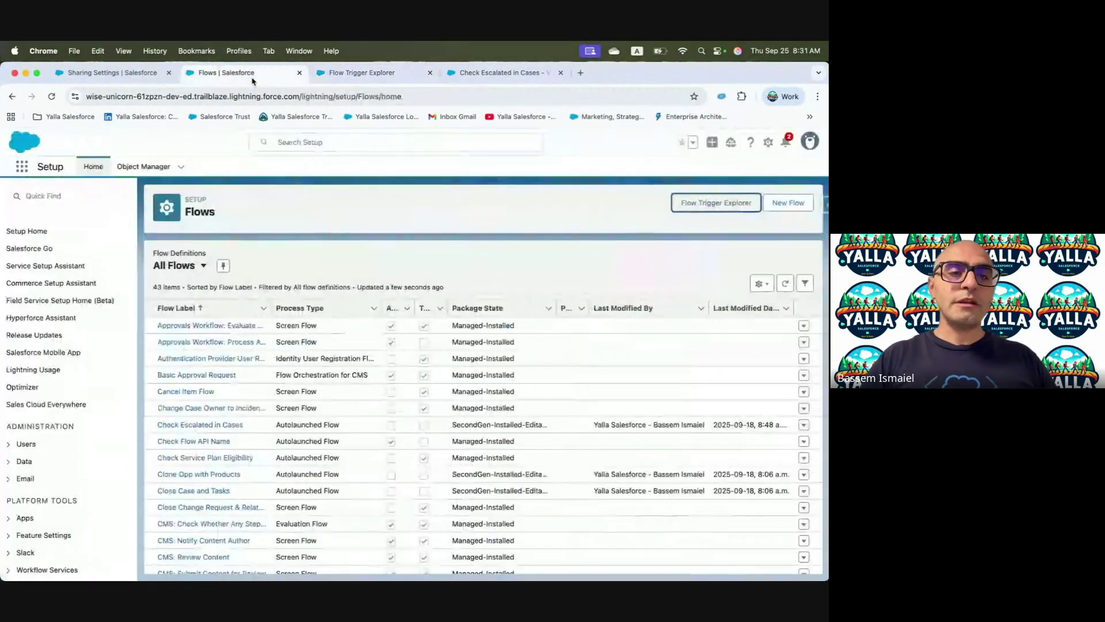
left_click(209, 324)
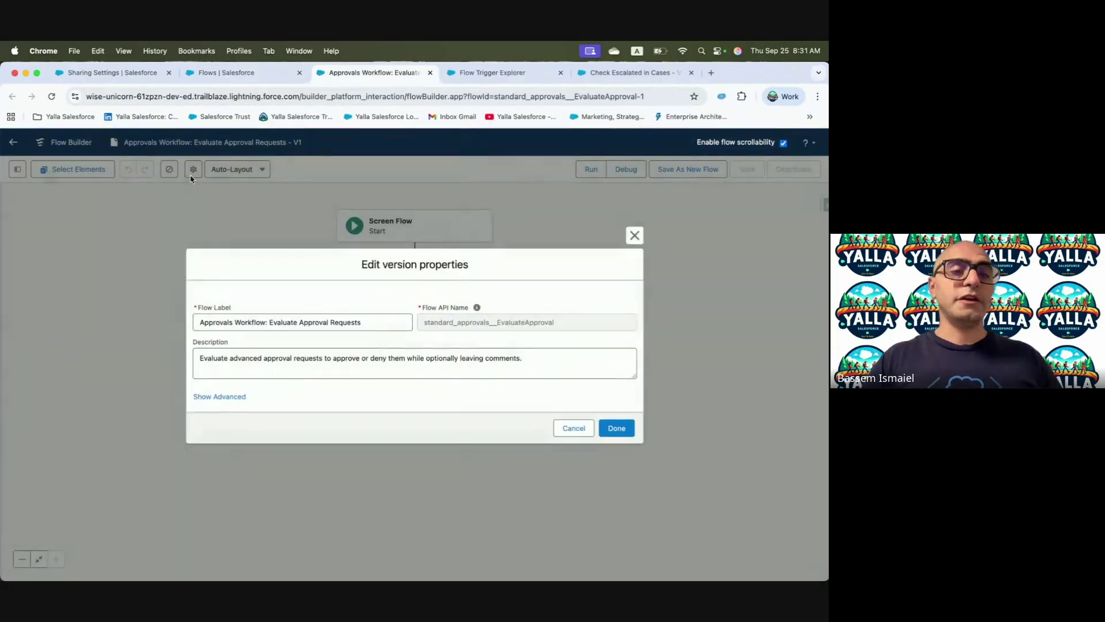
left_click(217, 395)
left_click(296, 351)
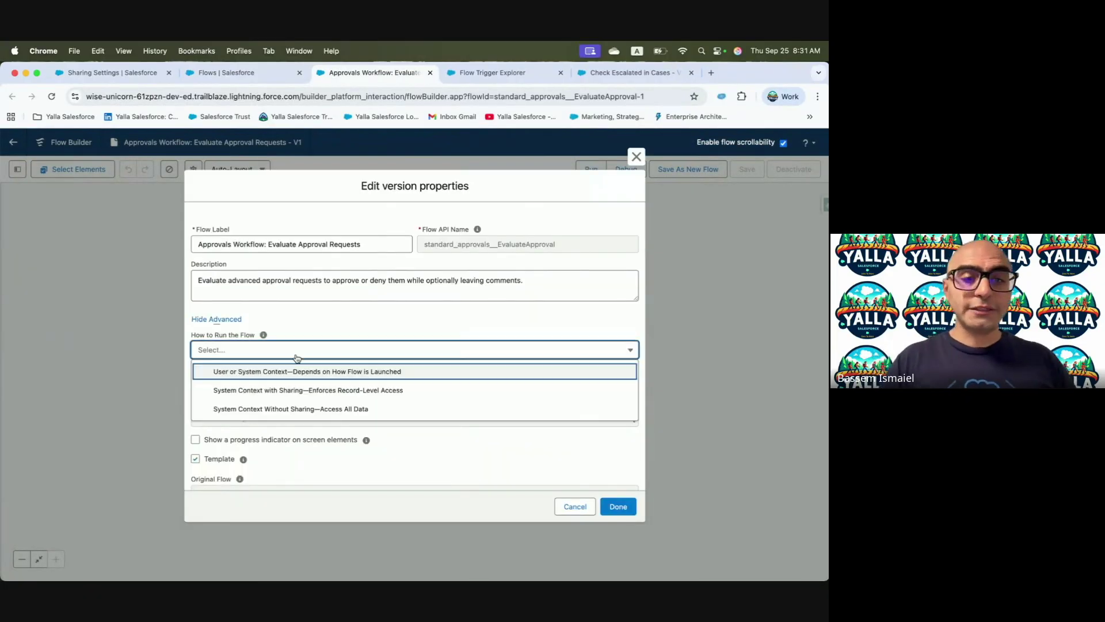
- Return to Trailhead and read the default and optional contexts for screen flows and autolaunched flows
key("ctrl+Left")
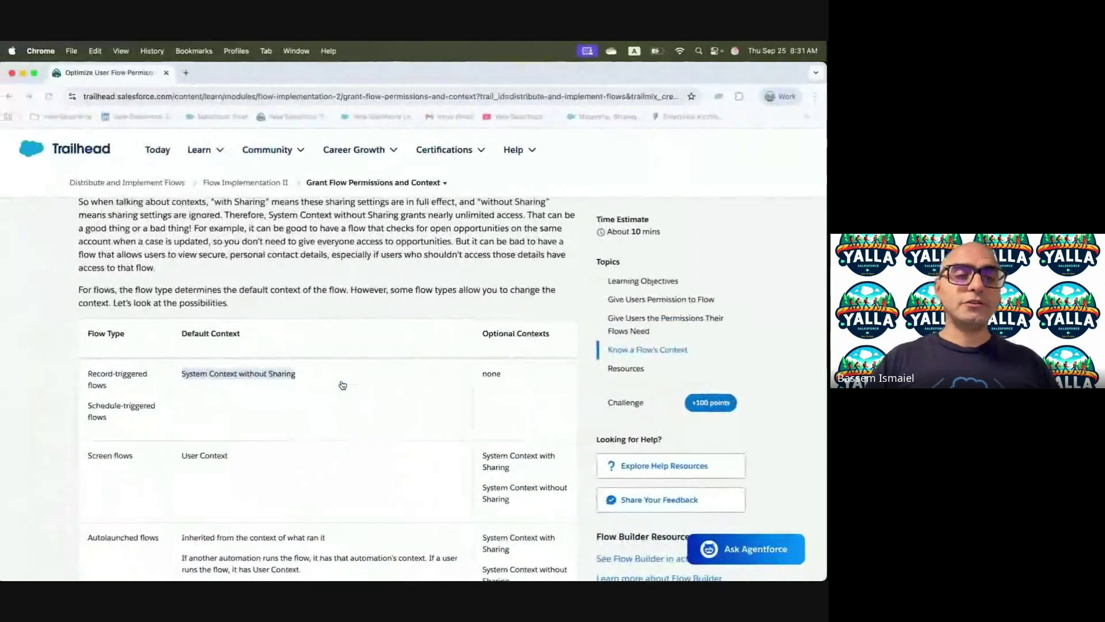
scroll(342, 385, "down", 1)
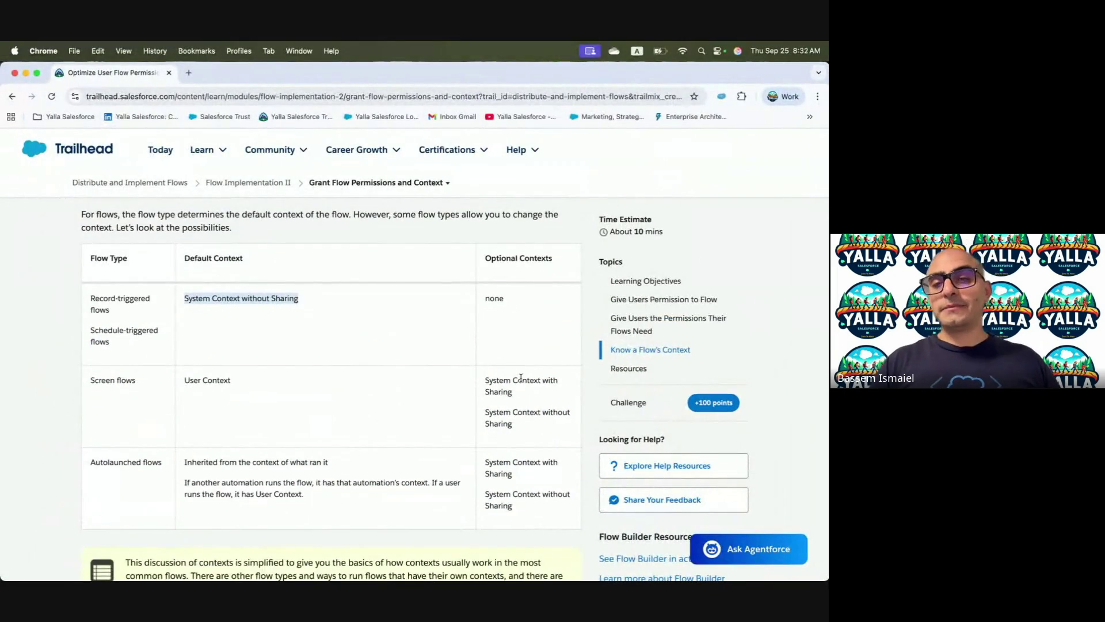
scroll(521, 378, "down", 3)
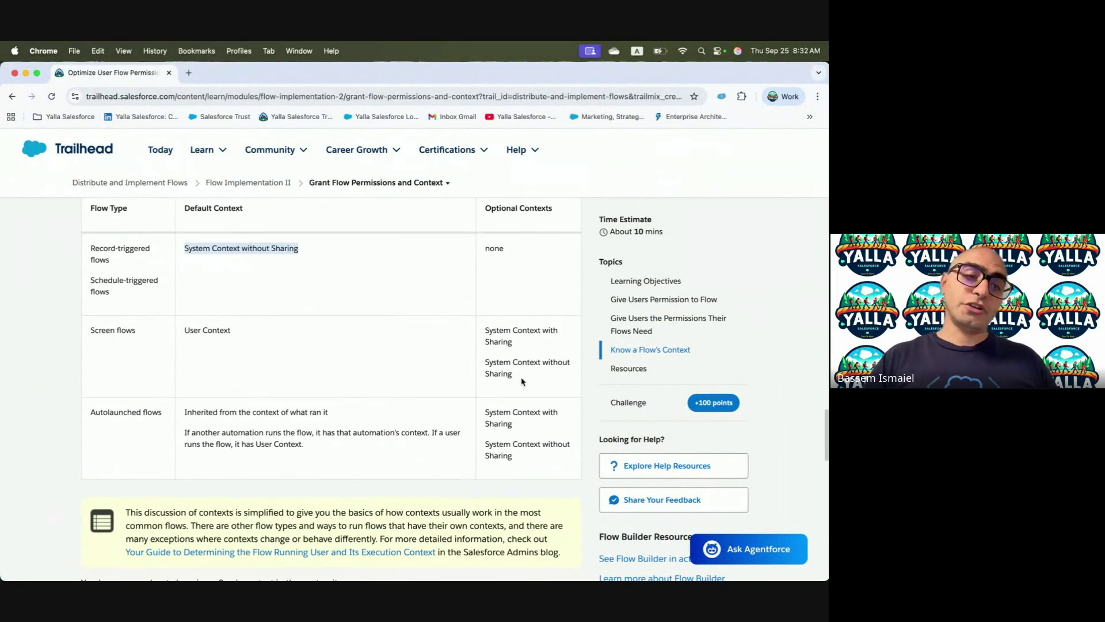
left_click(136, 410)
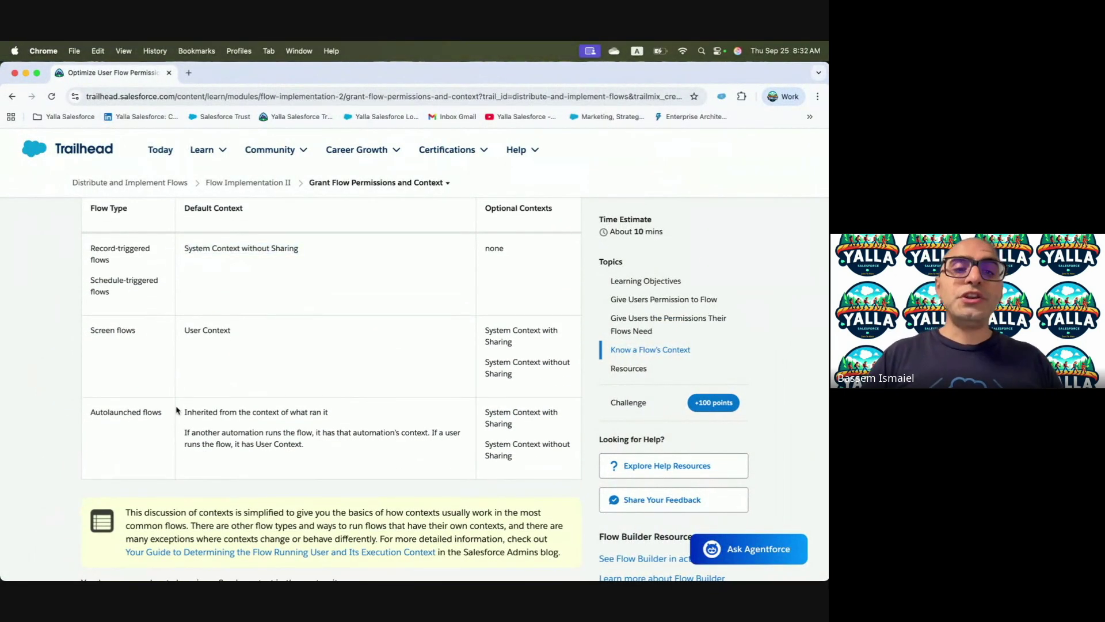
left_click_drag(185, 412, 328, 412)
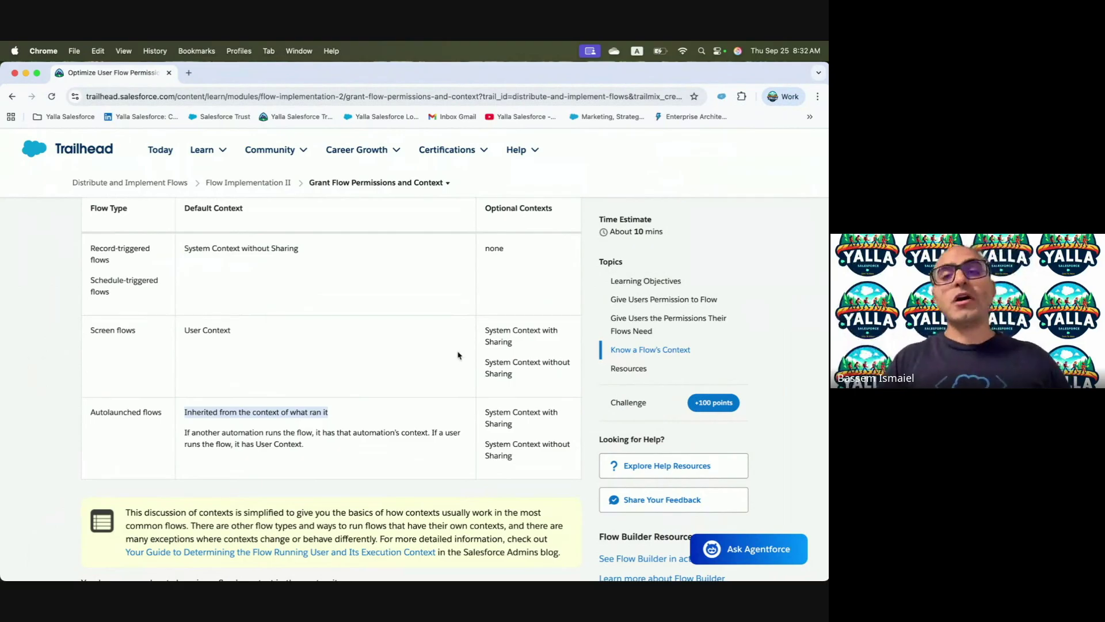
left_click_drag(483, 412, 556, 483)
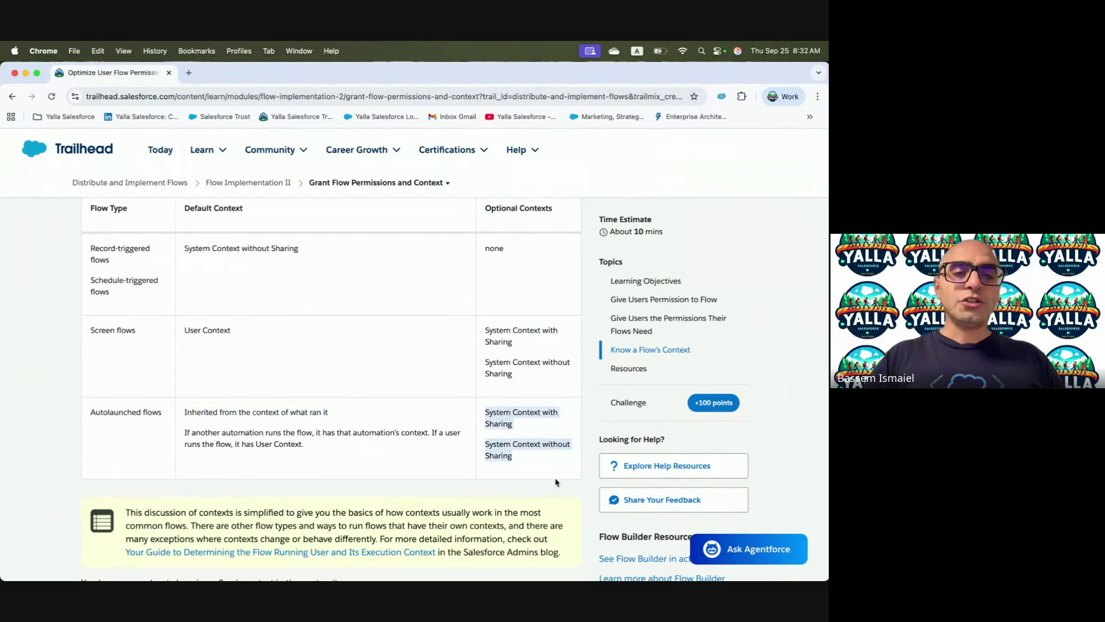
- Switch to the playground, exit the approvals flow to the Flows list, and create a new autolaunched flow
key("ctrl+Right")
left_click(635, 156)
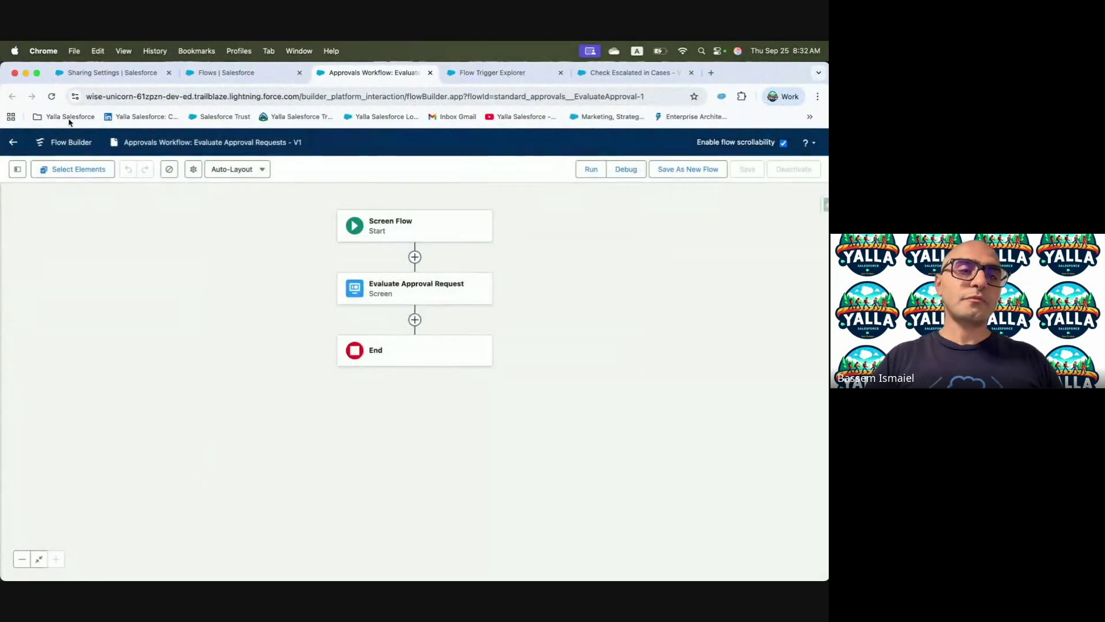
left_click(14, 143)
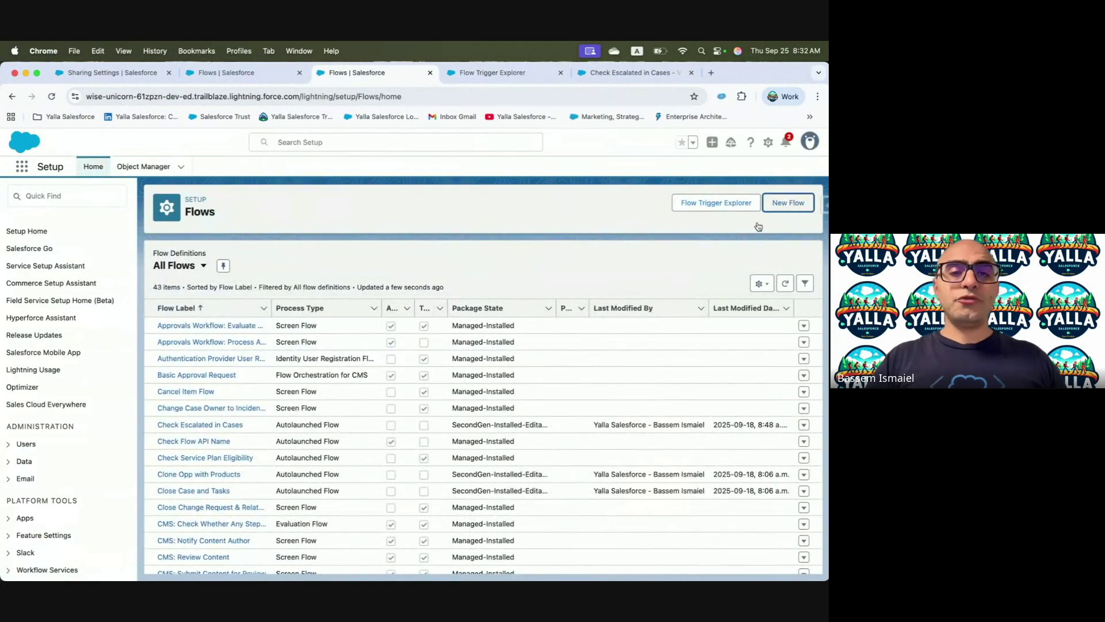
left_click(776, 214)
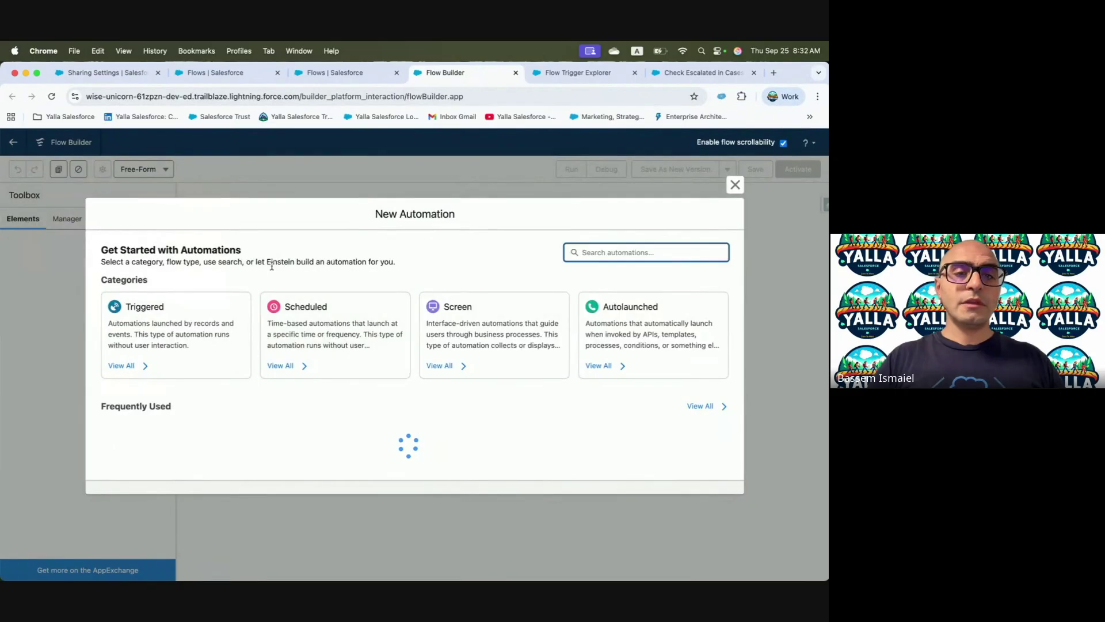
left_click(656, 331)
left_click(240, 306)
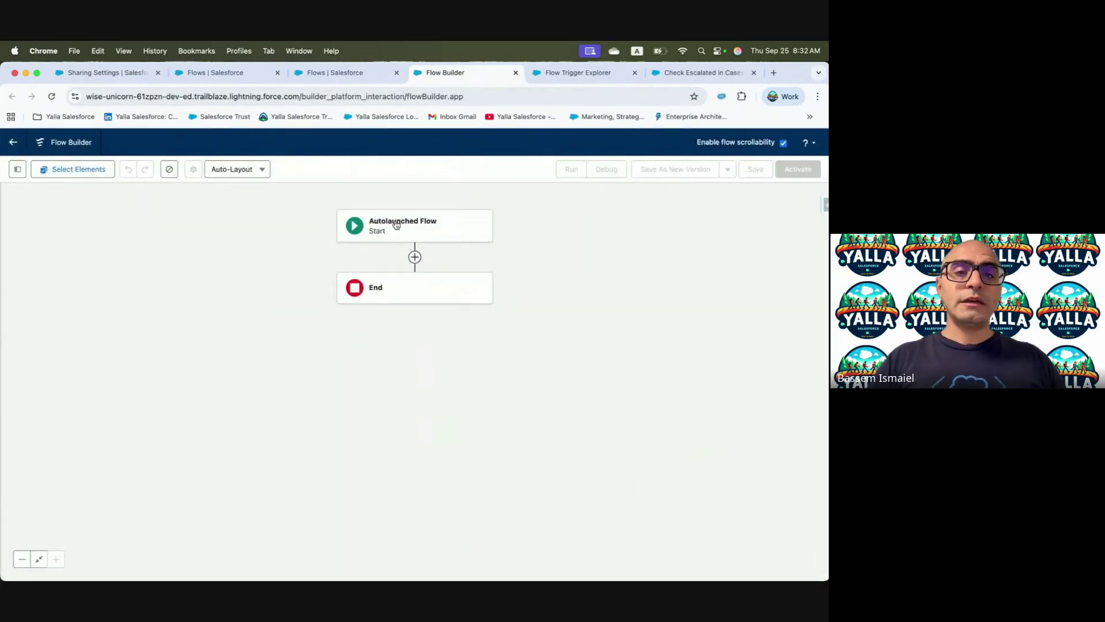
- Add a Get Records element labelled Get Acc after the flow's start, retrieving from the Account object
left_click(415, 257)
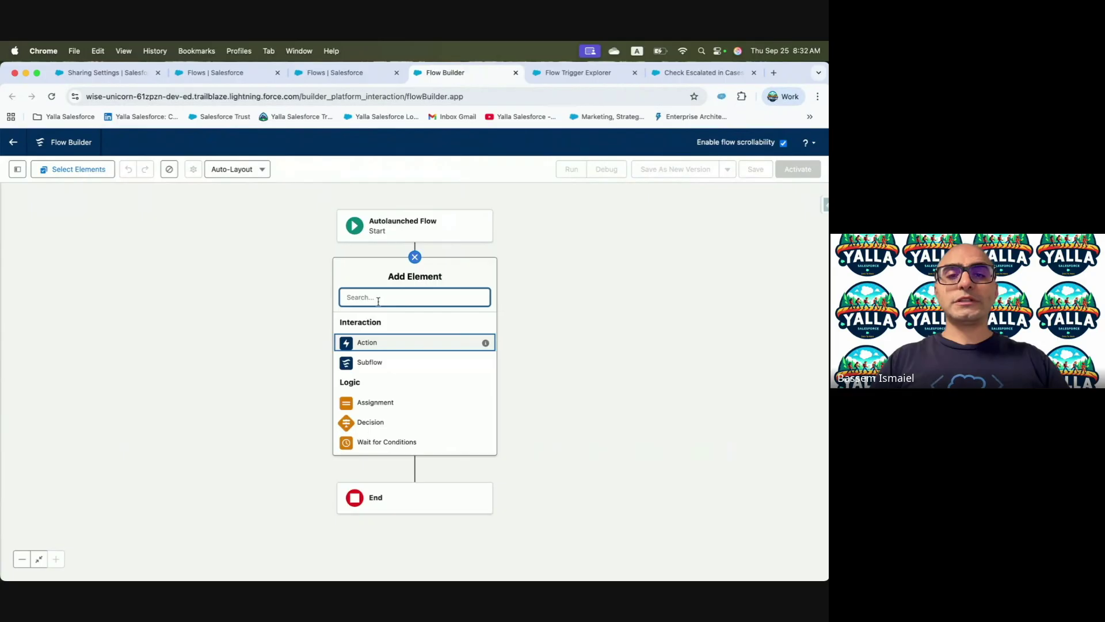
type("Get")
left_click(383, 321)
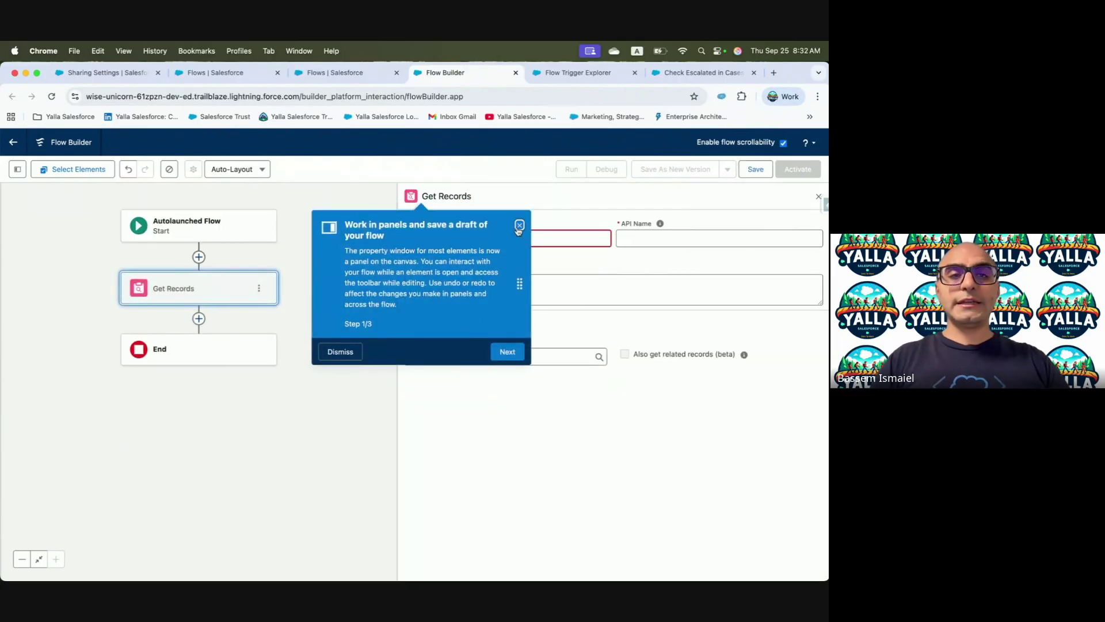
left_click(548, 234)
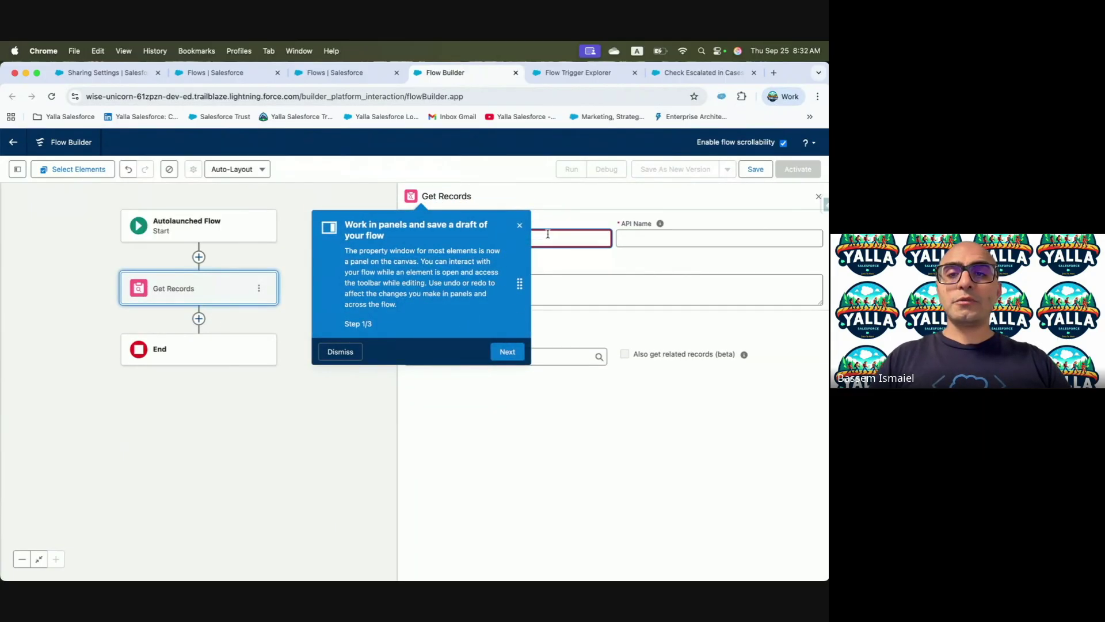
left_click(735, 231)
left_click(334, 351)
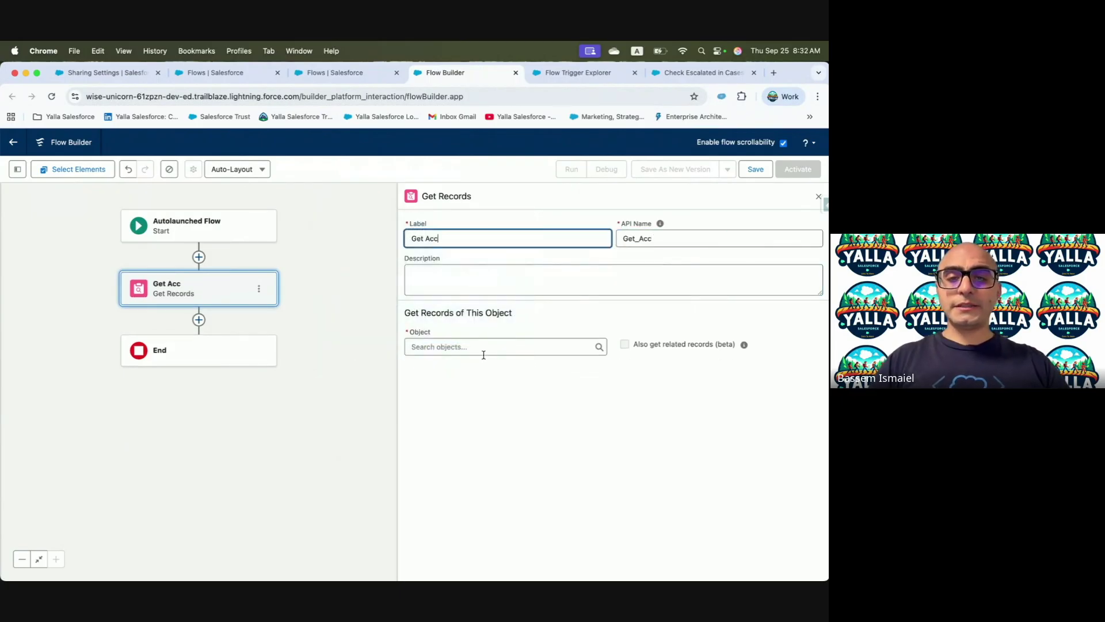
left_click(483, 348)
type("Account")
left_click(484, 368)
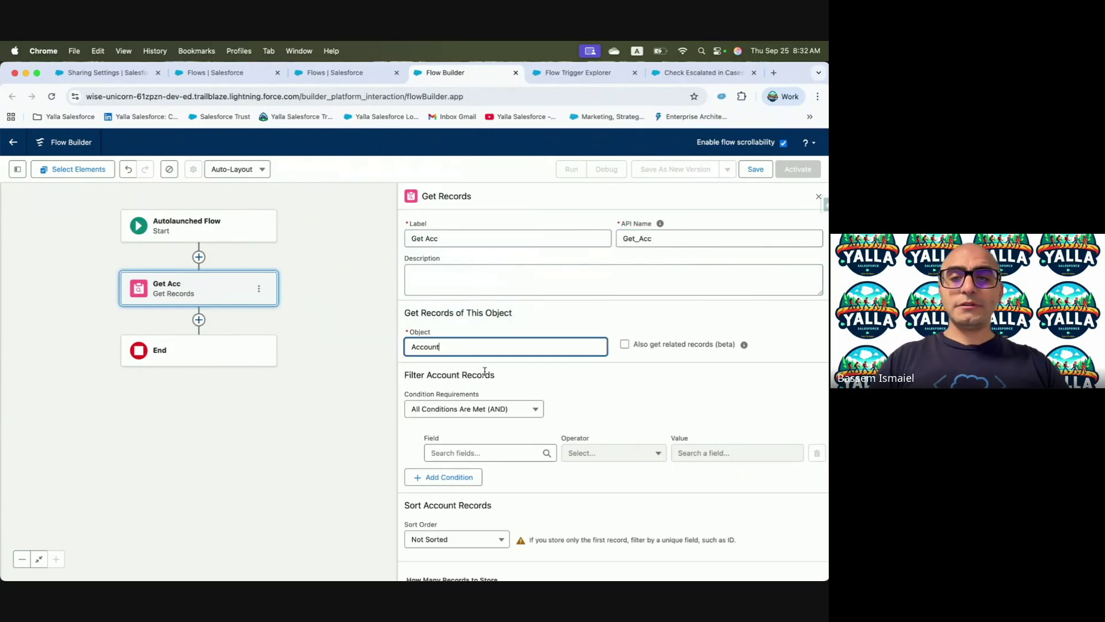
- Set the Get Acc element's condition requirements to None—Get All Account Records
left_click(484, 452)
left_click(721, 390)
left_click(426, 423)
left_click(458, 431)
- Save the autolaunched flow with the label dsa
left_click(755, 169)
left_click(353, 331)
type("dsa")
key("Tab")
key("Tab")
left_click(615, 429)
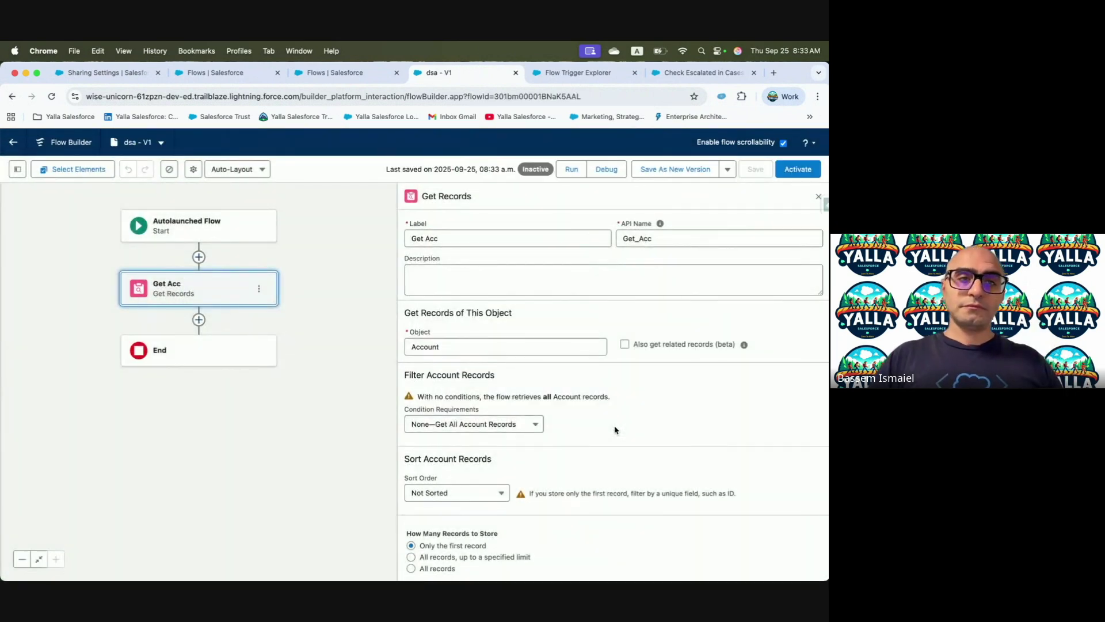
- Show the dsa flow's advanced version properties and list the How to Run the Flow options
left_click(195, 168)
left_click(217, 397)
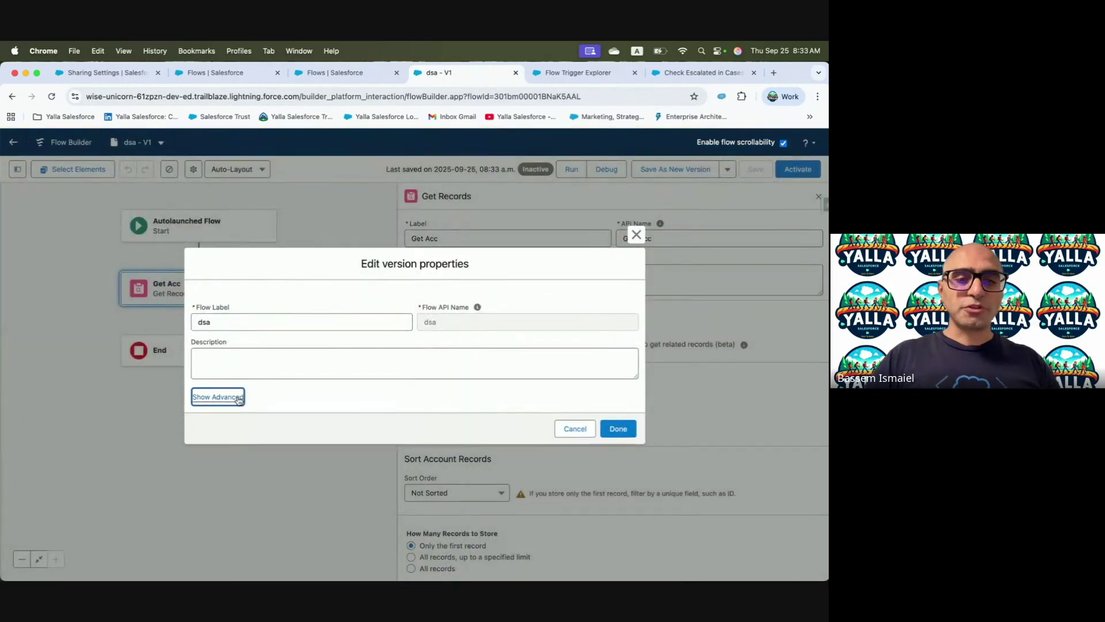
scroll(316, 368, "down", 2)
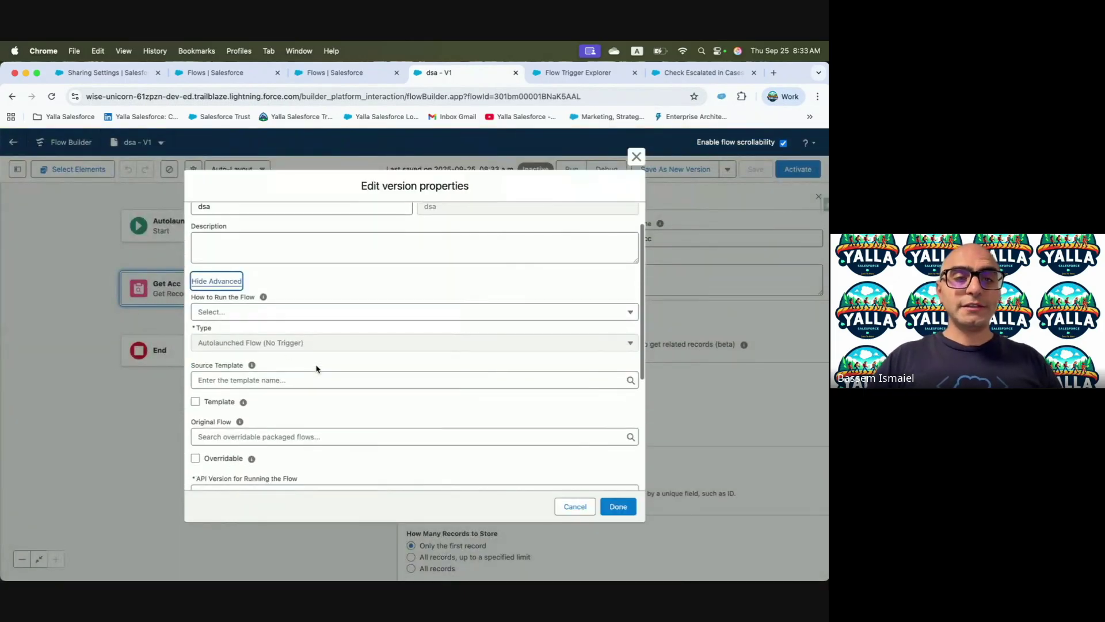
left_click(213, 311)
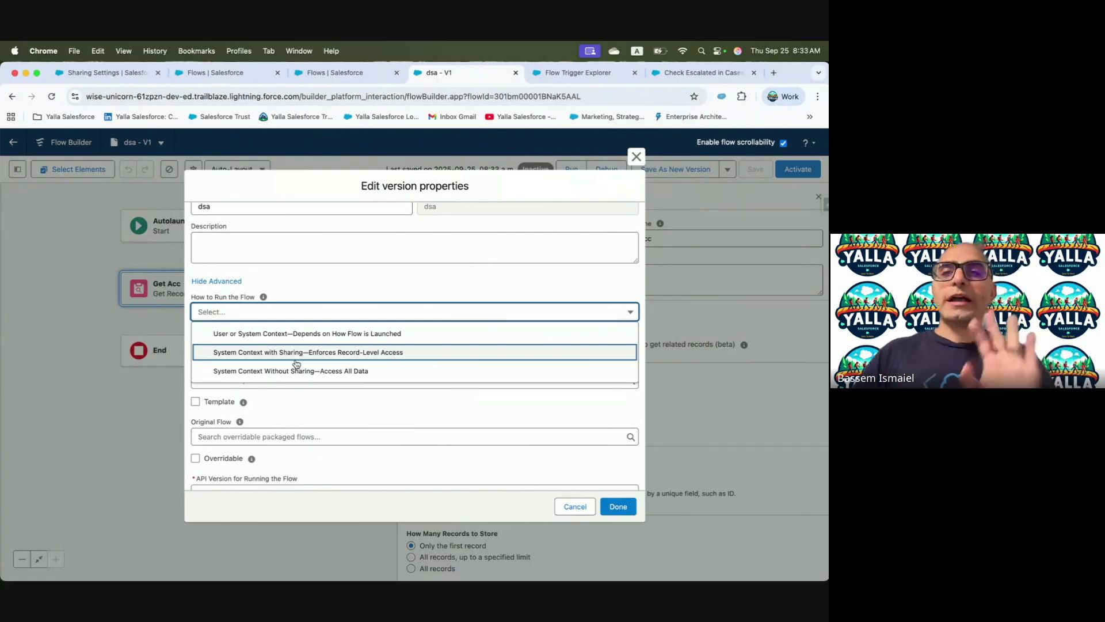
- Return to Trailhead and review the autolaunched flow contexts and the note on context exceptions below the table
key("ctrl+Left")
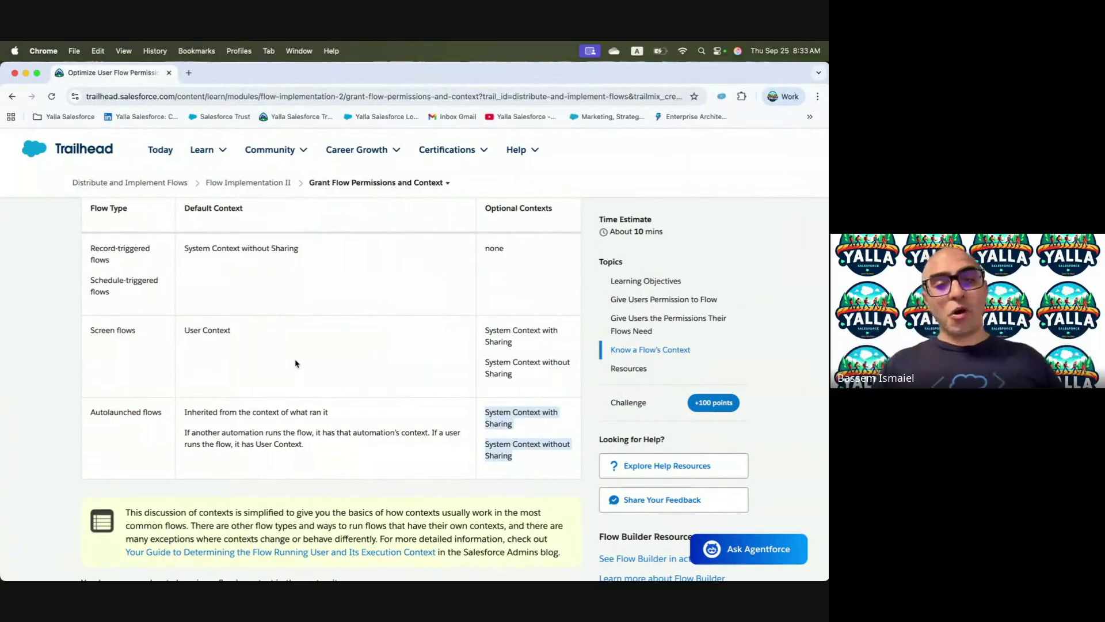
scroll(295, 363, "down", 5)
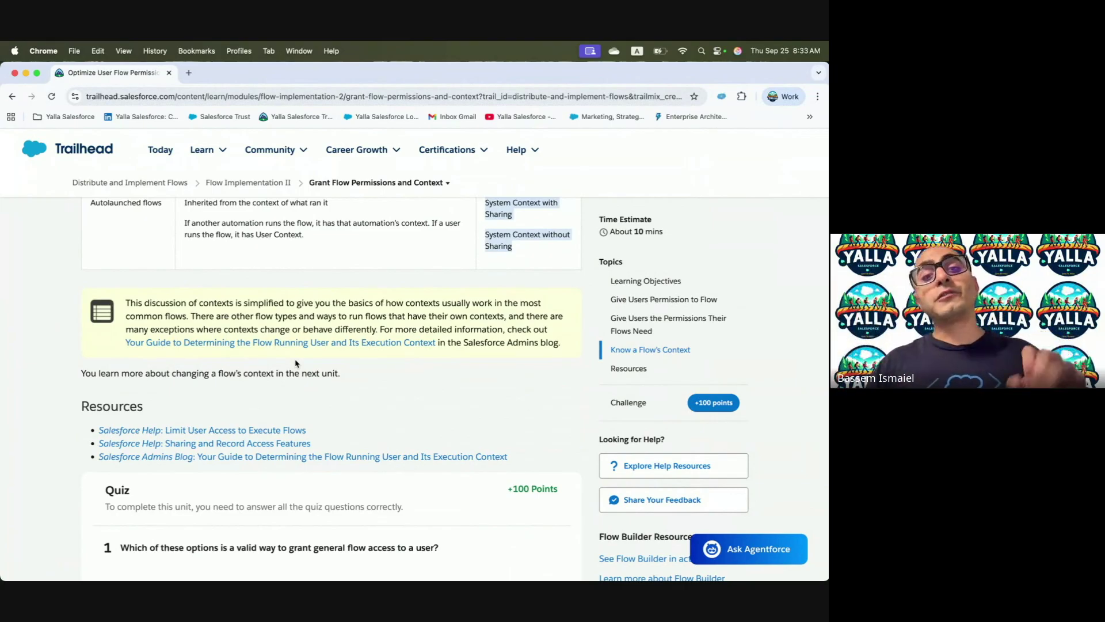
scroll(295, 364, "up", 2)
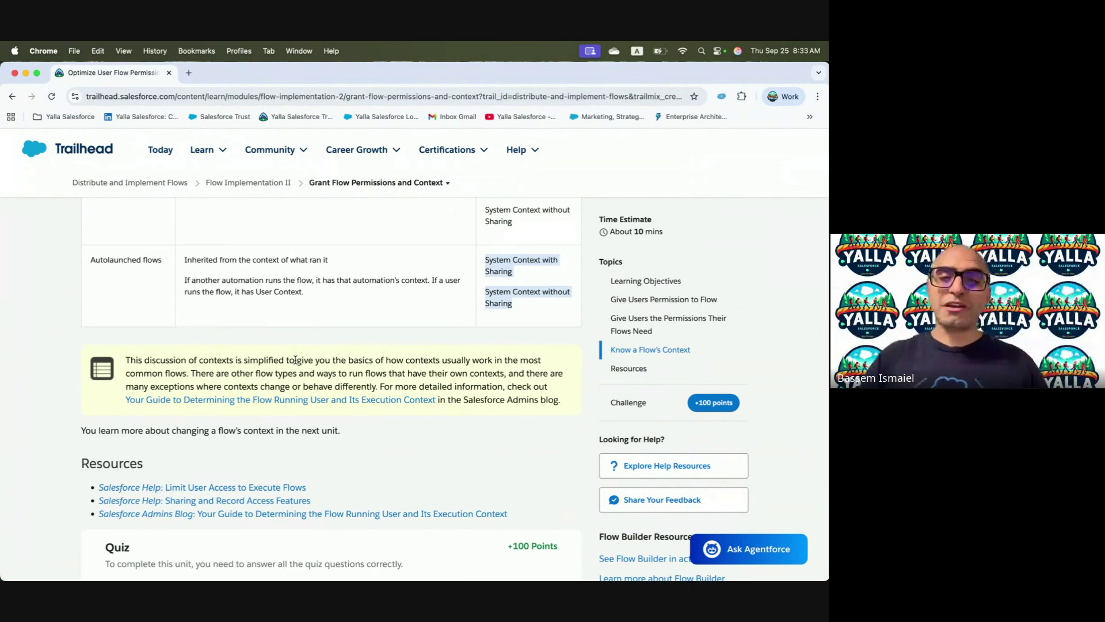
scroll(296, 357, "down", 1)
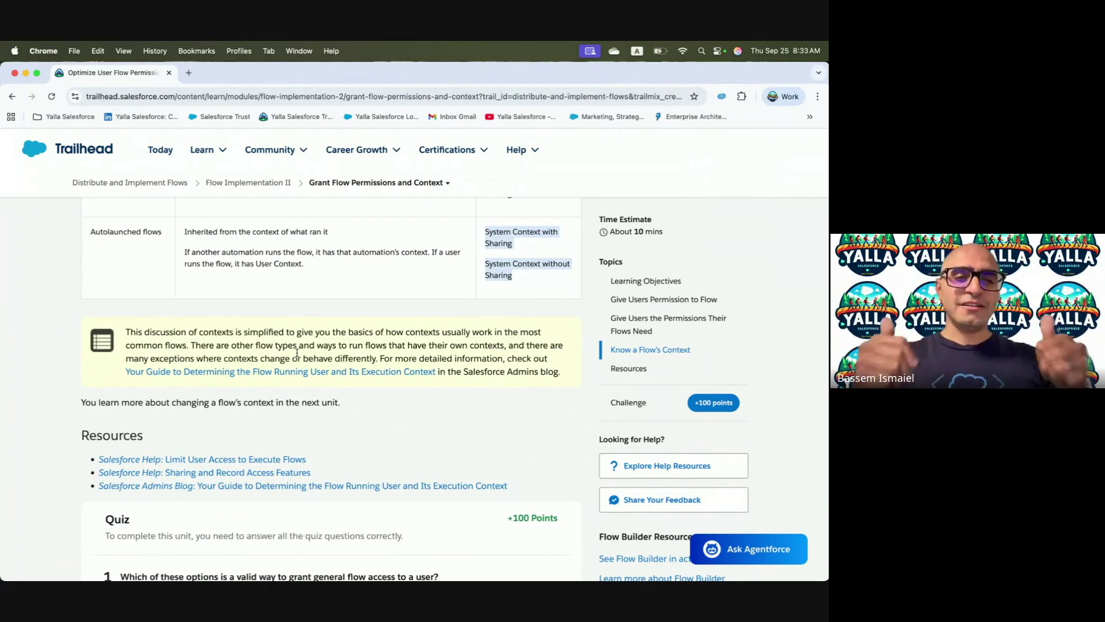
- Answer quiz question 1 with "Enable Run Flows on a permission set assigned to the user."
scroll(298, 352, "down", 5)
scroll(297, 356, "down", 3)
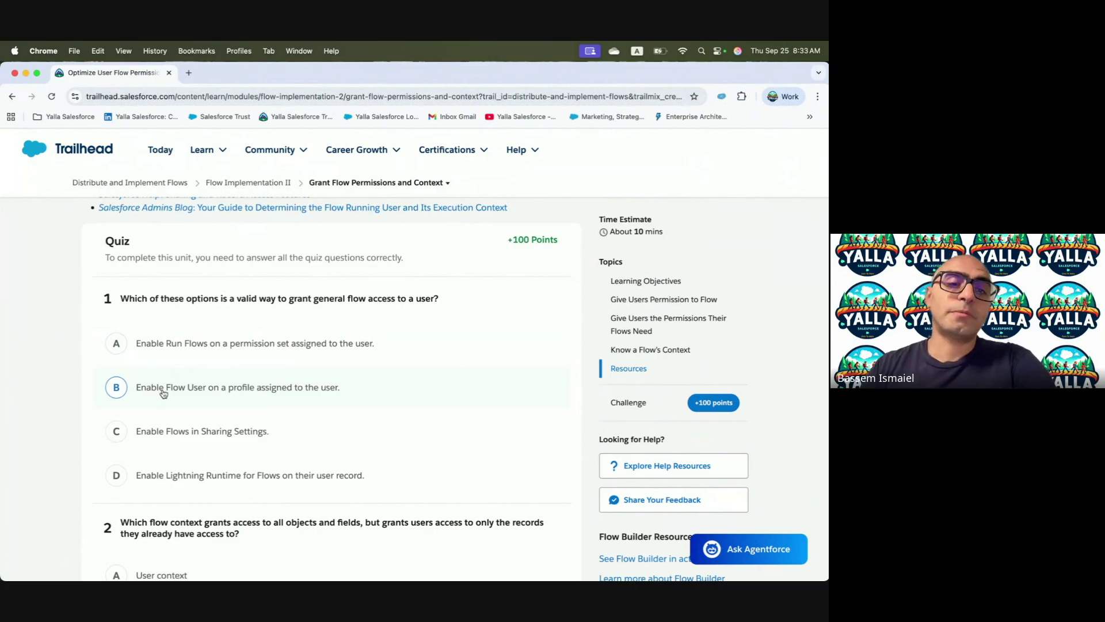
left_click(334, 396)
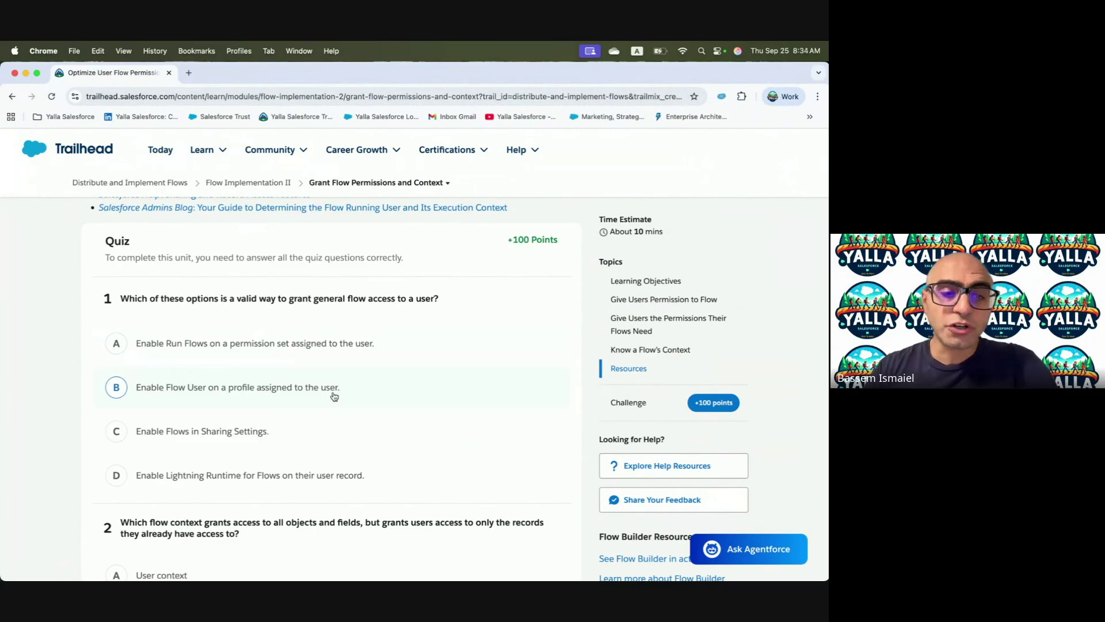
left_click(116, 424)
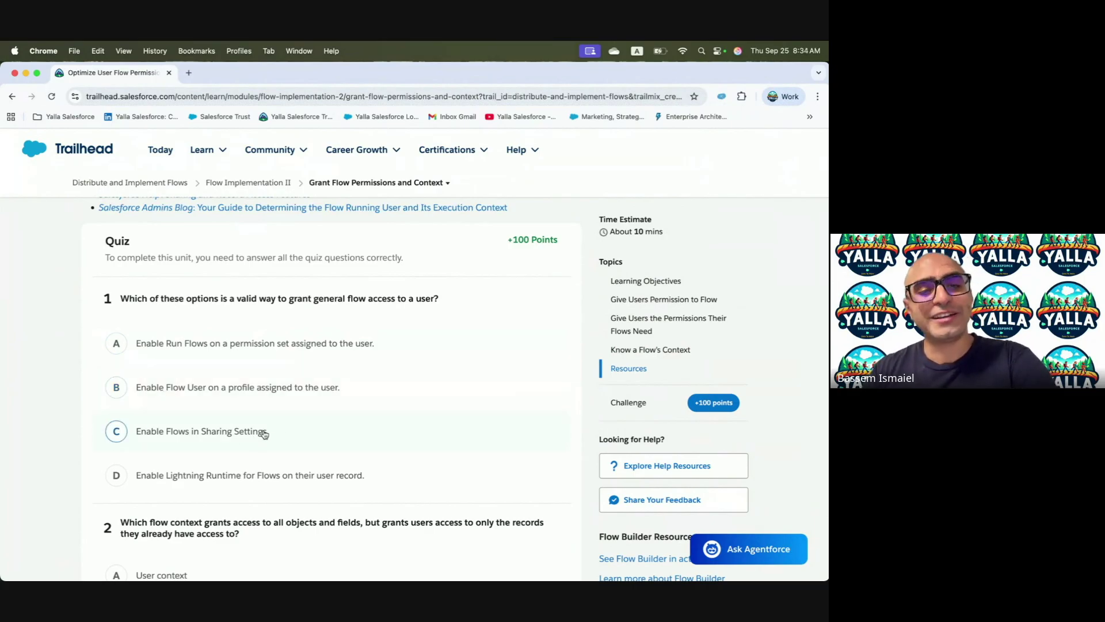
left_click(186, 481)
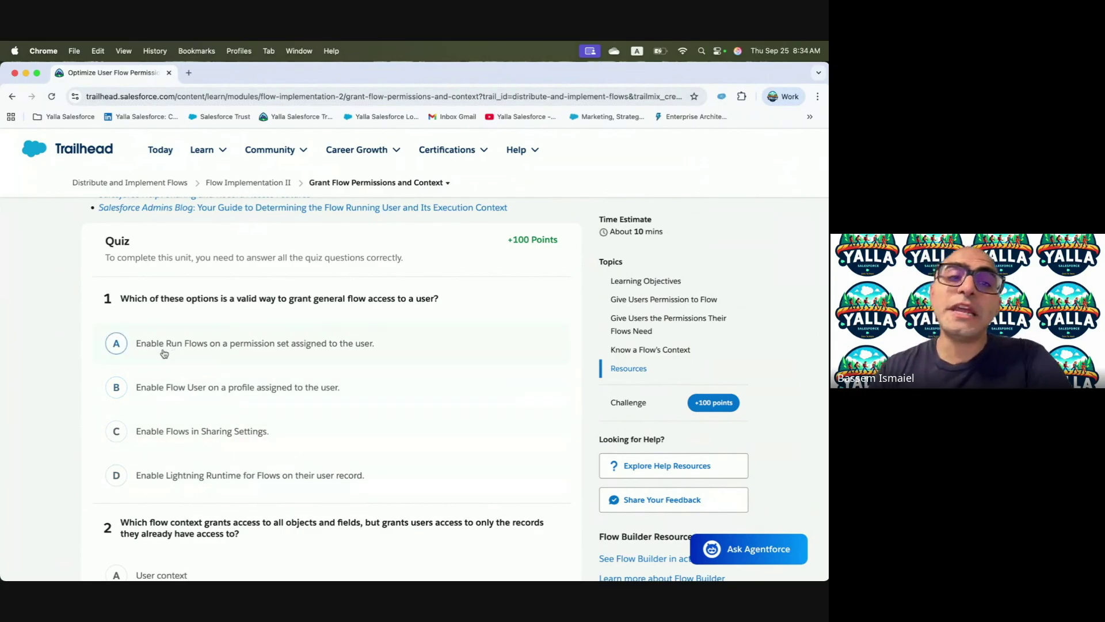
left_click(116, 344)
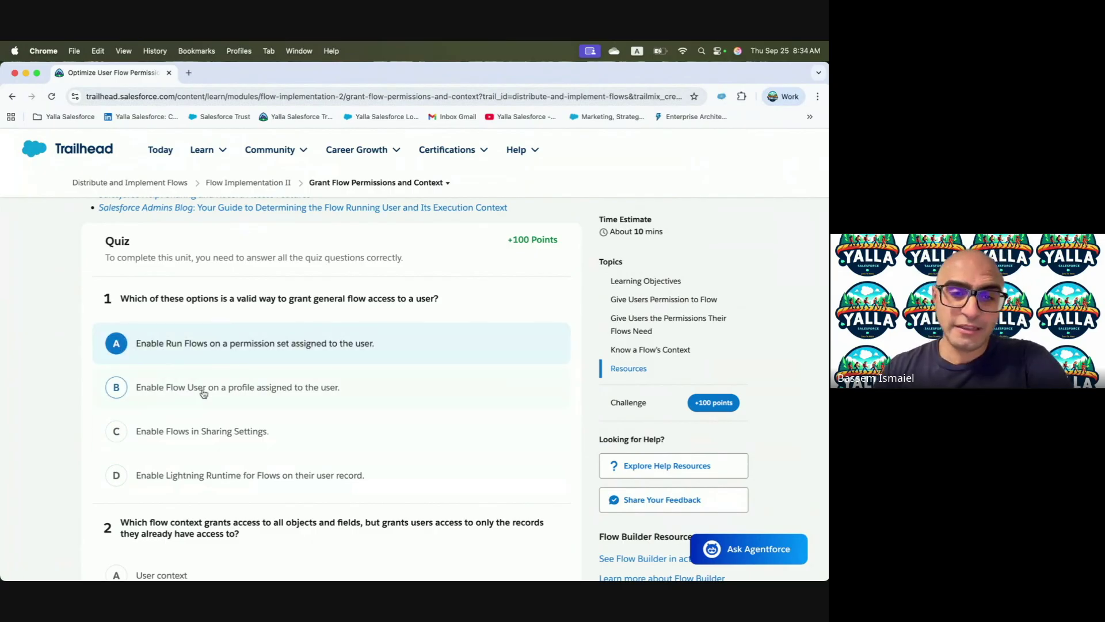
- Answer quiz question 2 with "System context with sharing" and submit the quiz for checking
scroll(203, 394, "down", 5)
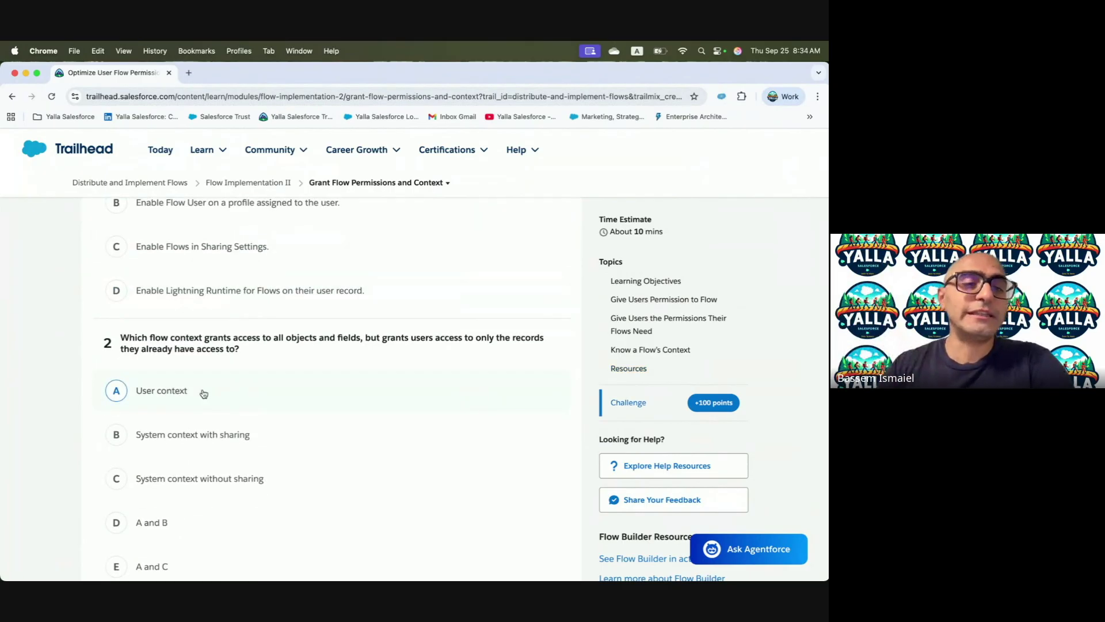
scroll(204, 394, "down", 1)
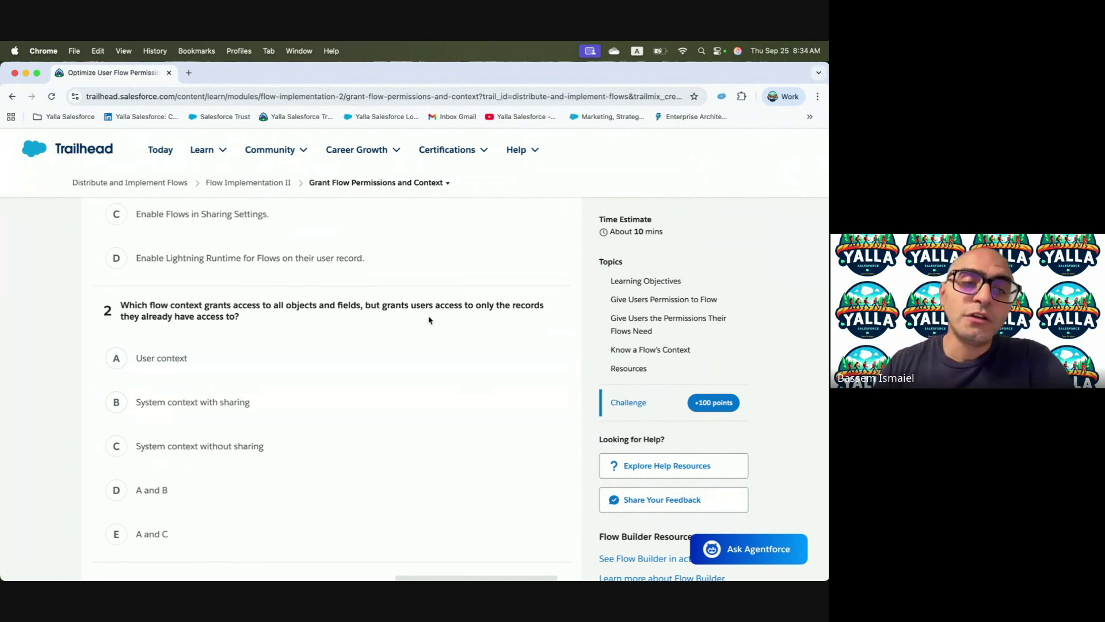
left_click(119, 409)
scroll(352, 420, "down", 2)
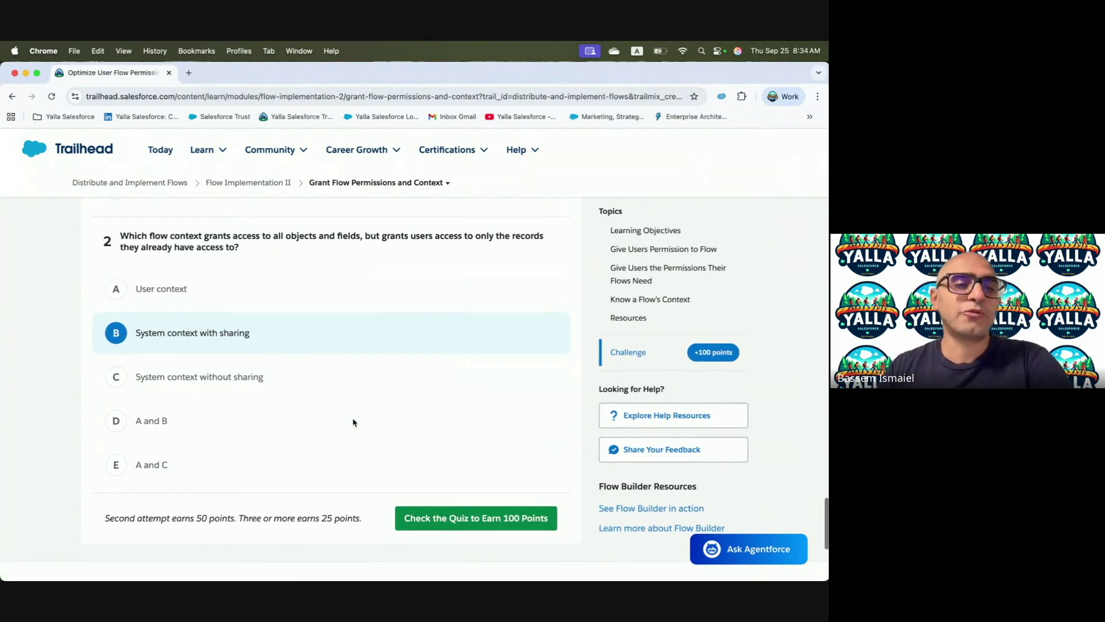
left_click(446, 520)
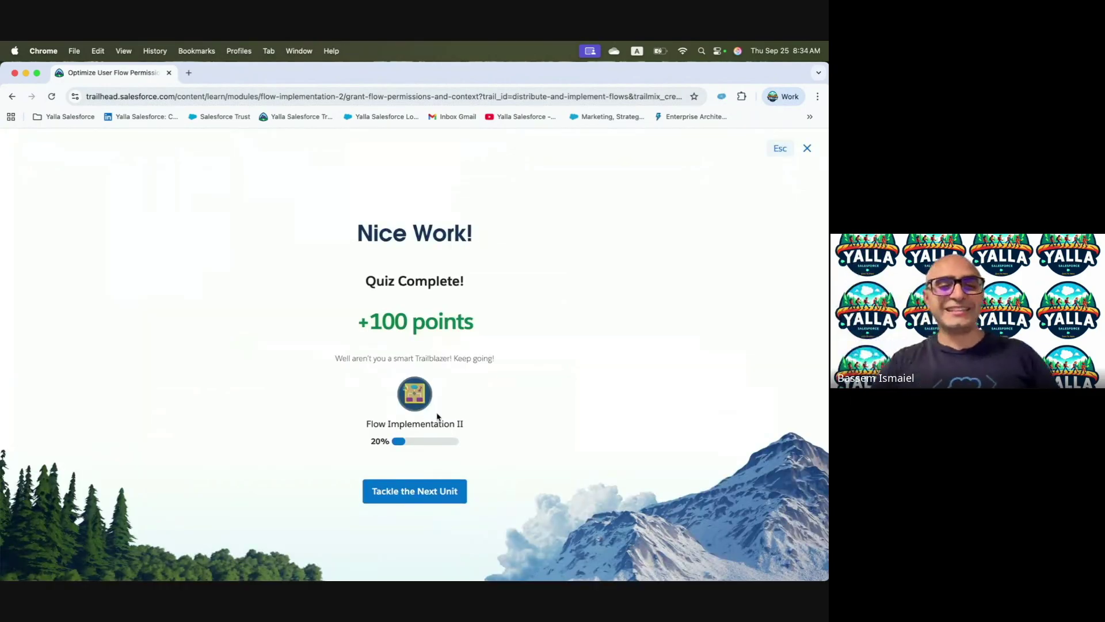
- Open the next unit, Debug Flows as Another User, dismiss the assistant prompt, and read how to enable debugging as another user
left_click(440, 494)
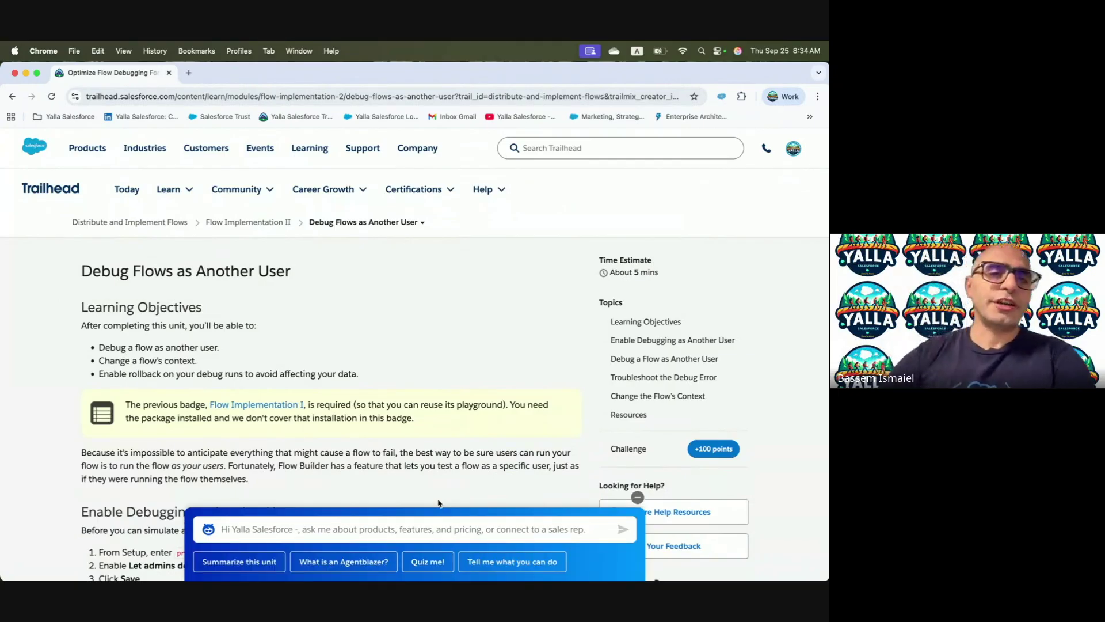
scroll(433, 441, "down", 2)
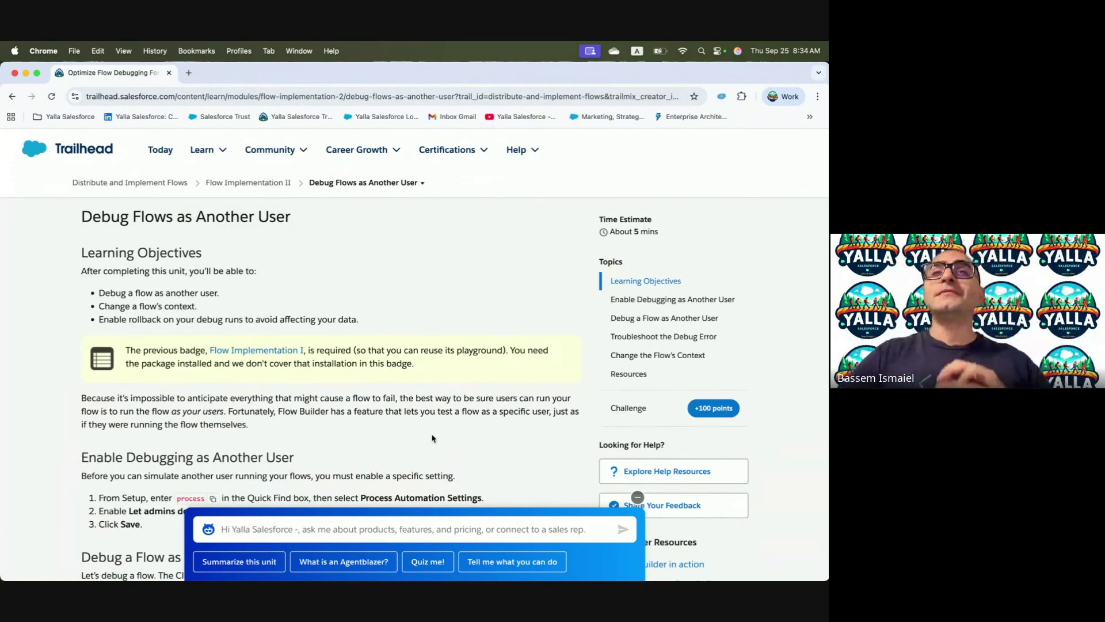
left_click(638, 498)
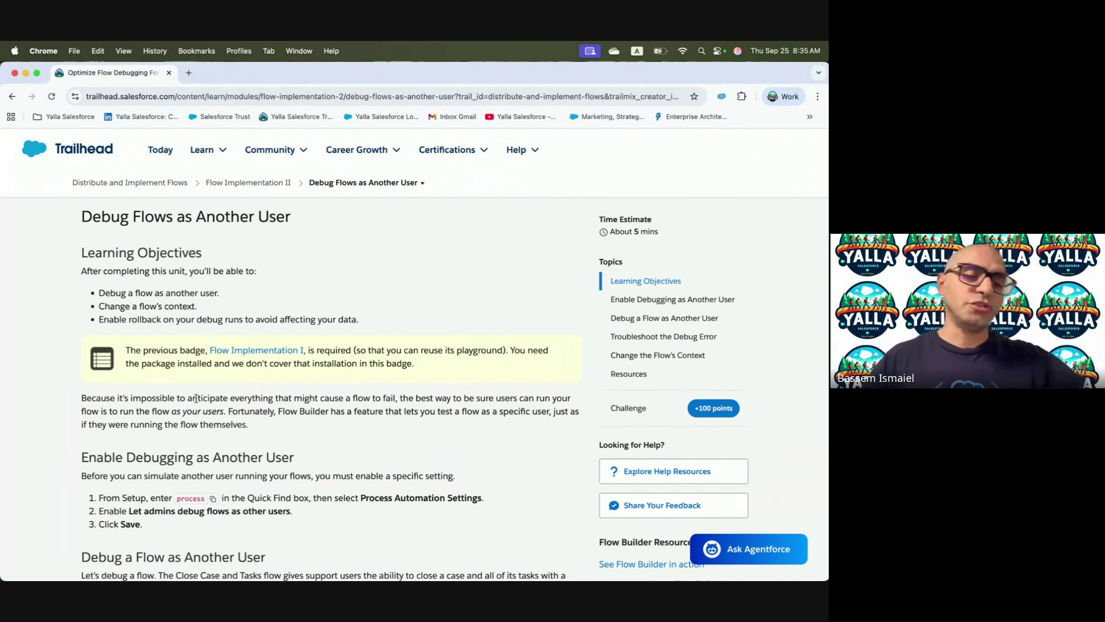
scroll(195, 398, "down", 3)
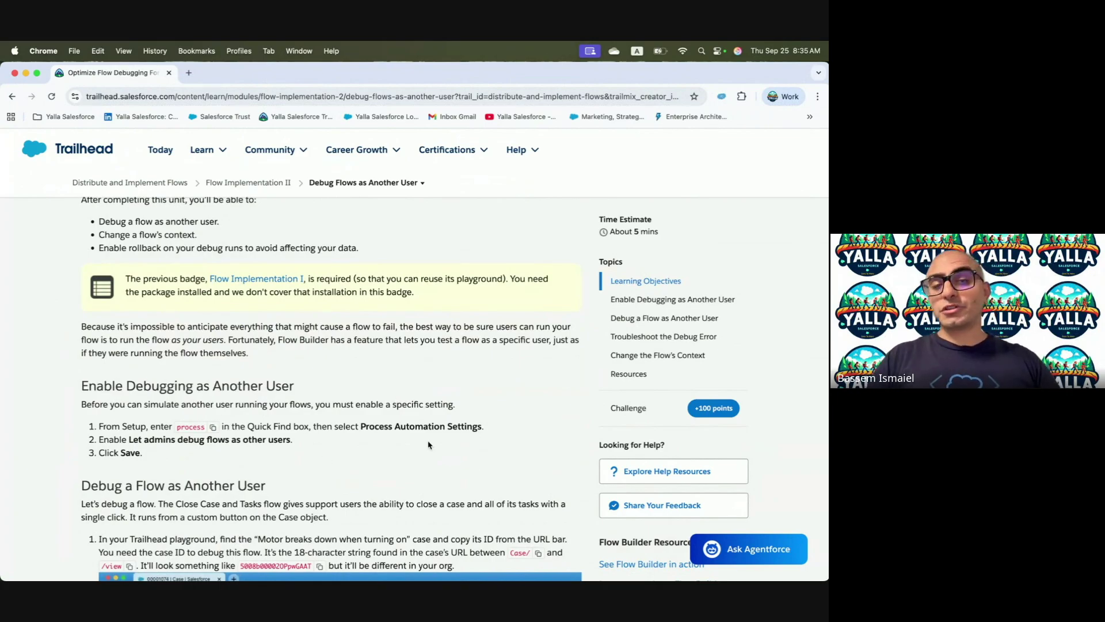
- Copy the setting name "Let admins debug flows as other users" from Trailhead and locate it in the playground's Process Automation Settings
left_click_drag(128, 439, 290, 435)
key("super+c")
key("ctrl+Right")
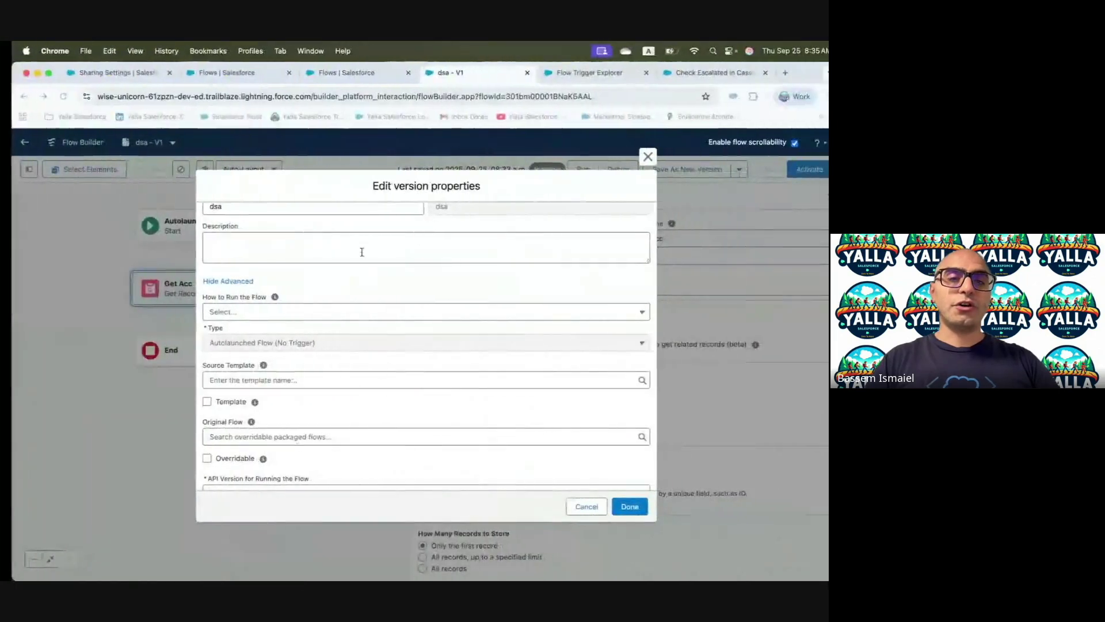
left_click(128, 73)
left_click_drag(67, 196, 26, 196)
type("Automati")
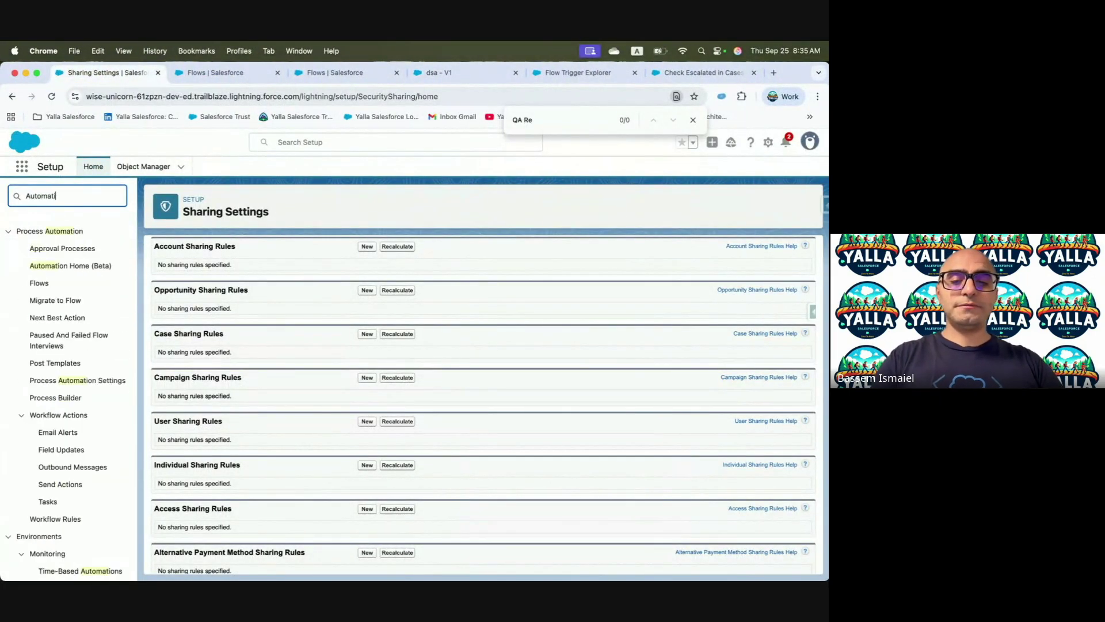
type("on Se")
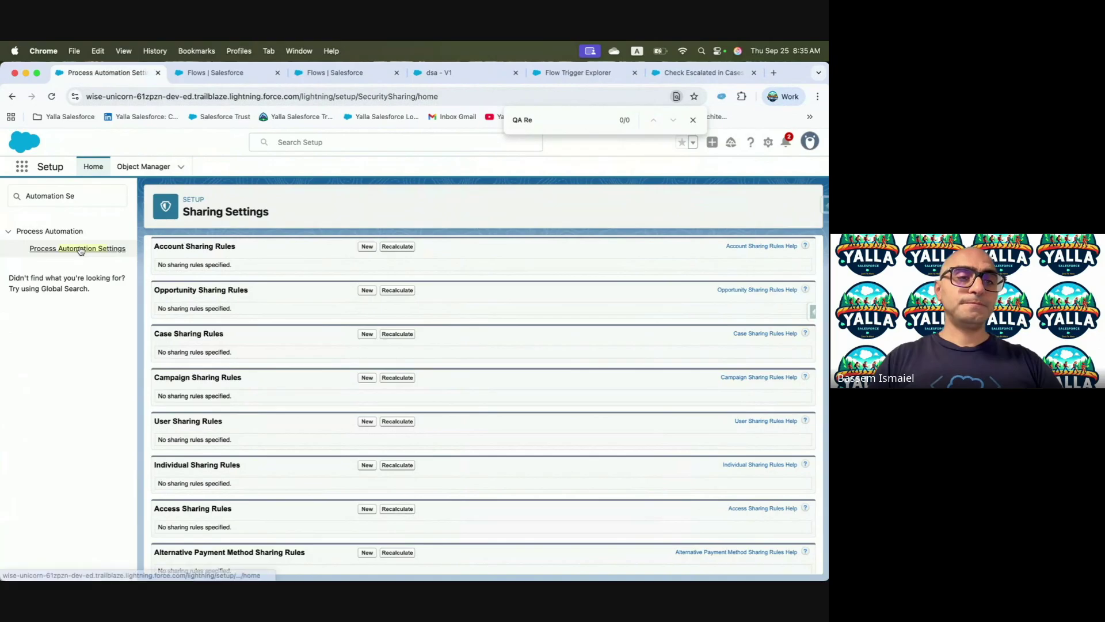
left_click(80, 249)
key("super+f")
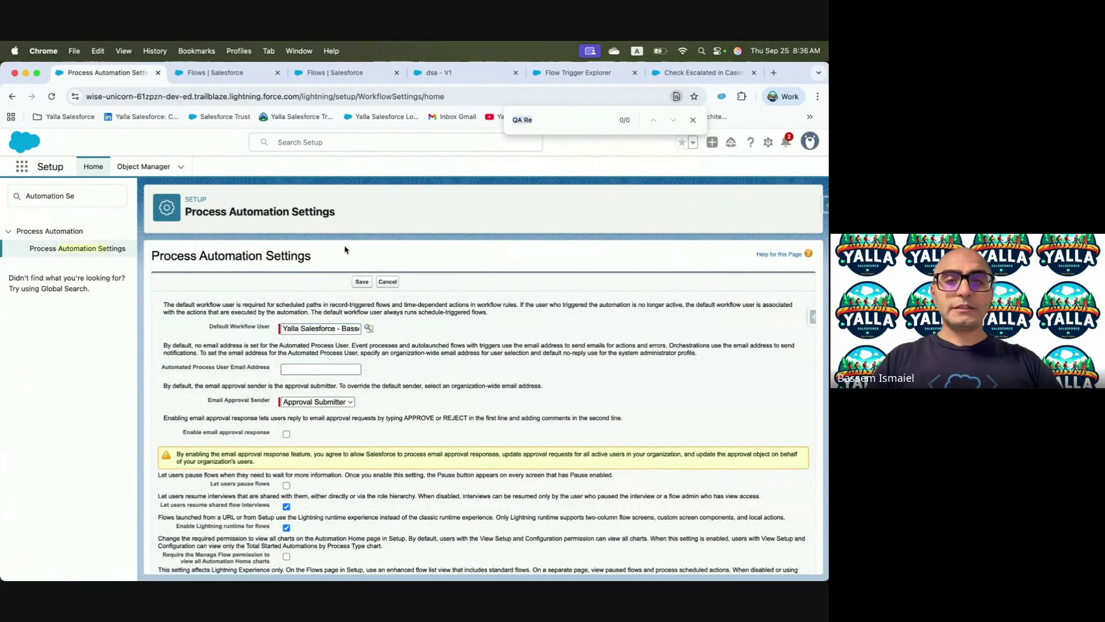
key("super+v")
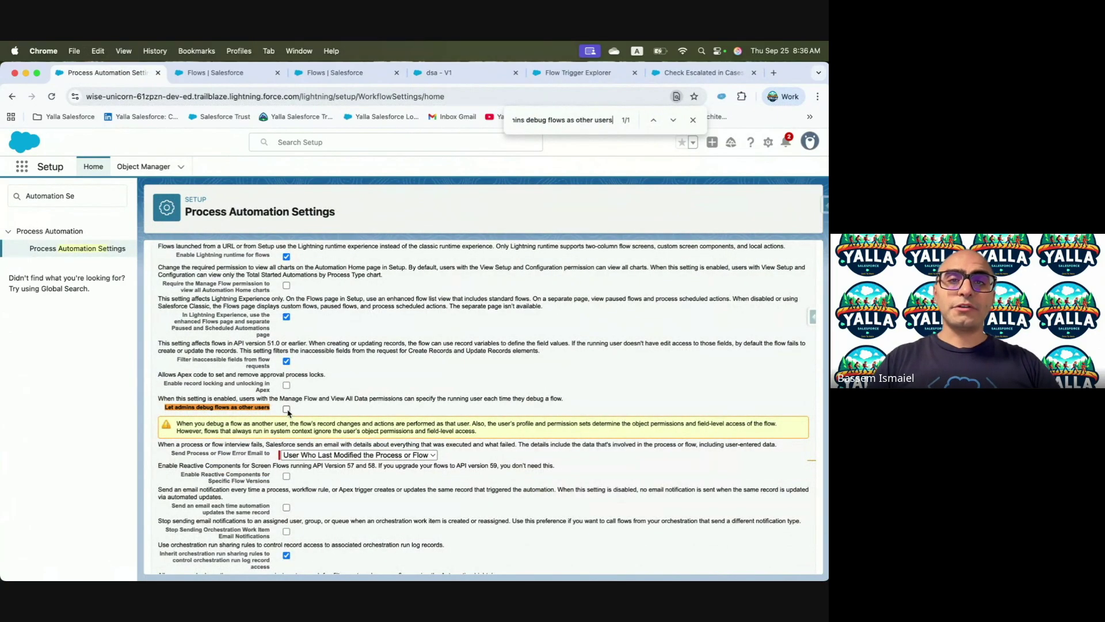
- Check the dsa flow's debug options for Run flow as another user, and return to Process Automation Settings
left_click(346, 70)
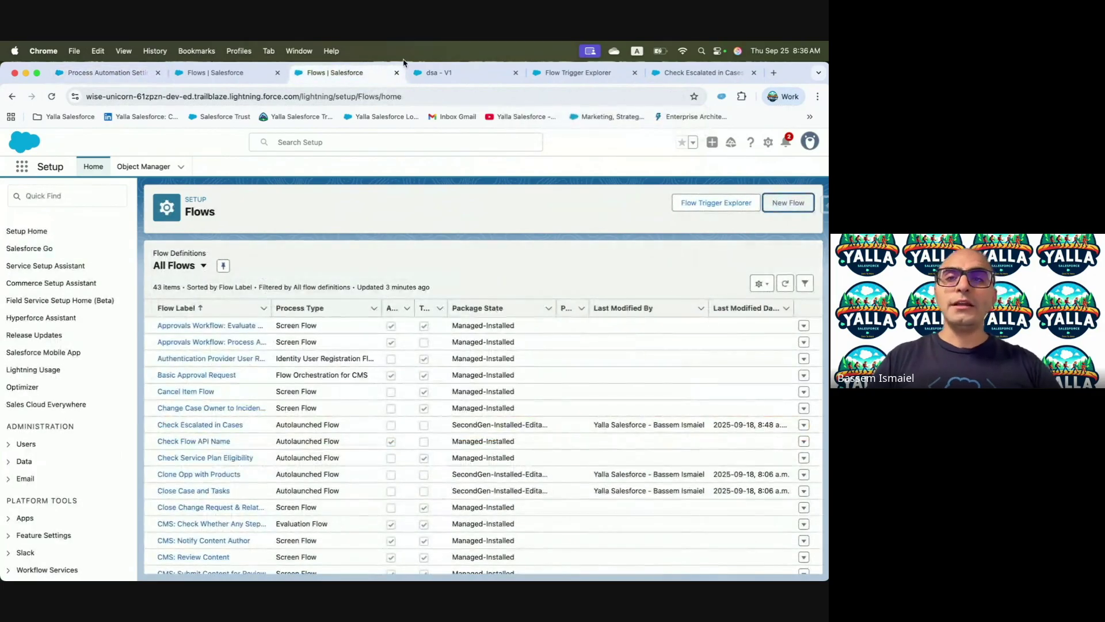
left_click(599, 74)
left_click(449, 72)
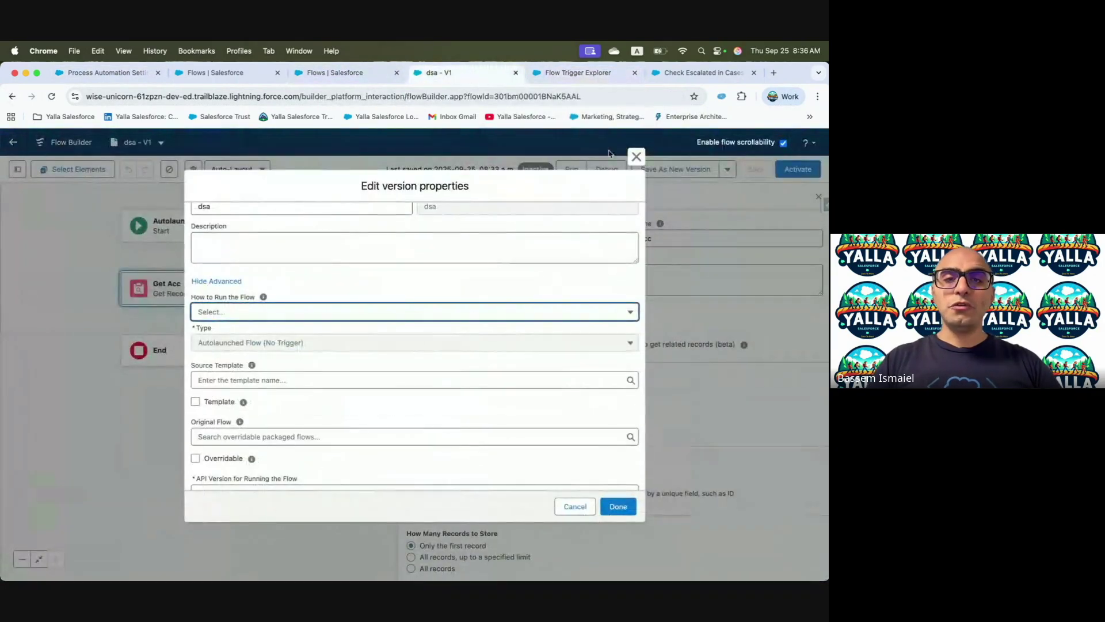
left_click(635, 156)
left_click(607, 170)
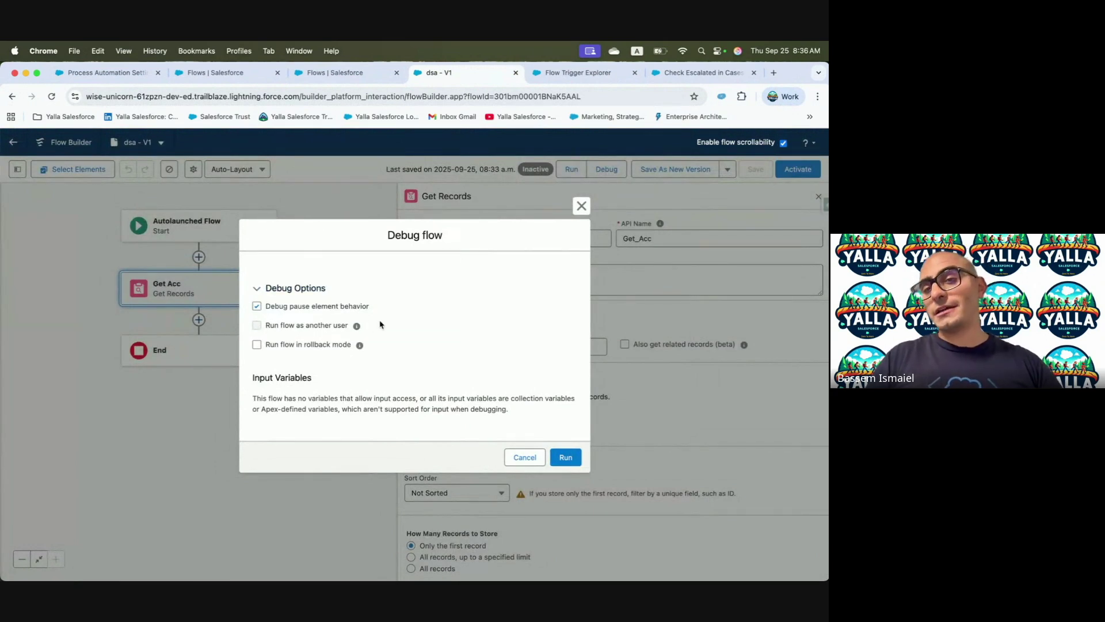
left_click(582, 206)
left_click(104, 72)
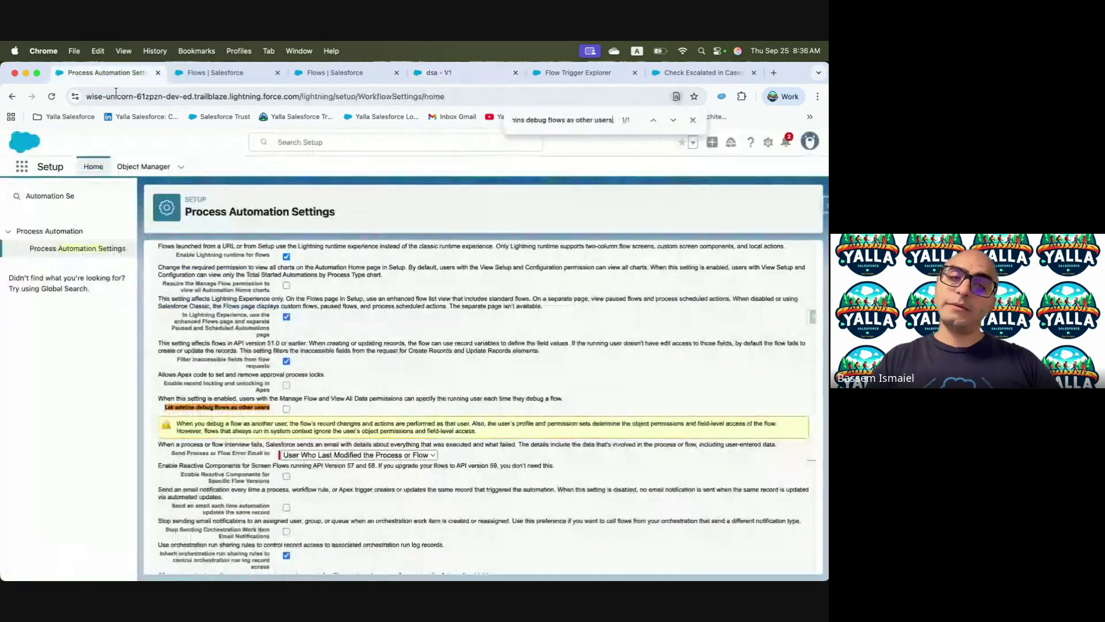
- Enable Let admins debug flows as other users in Process Automation Settings and save the settings
left_click(286, 409)
scroll(305, 398, "up", 5)
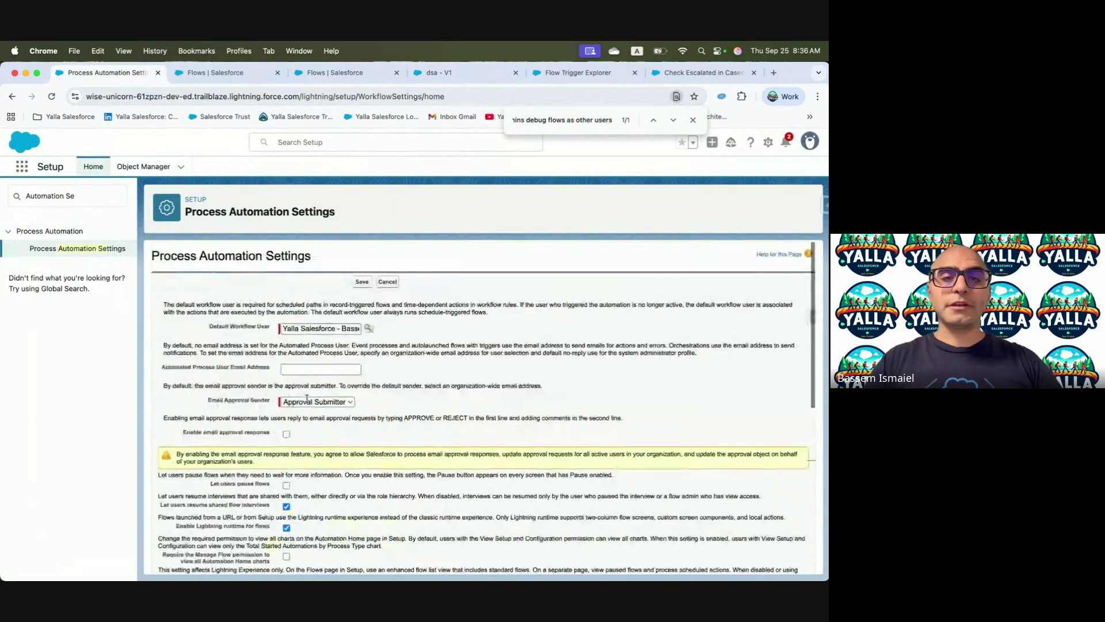
left_click(365, 285)
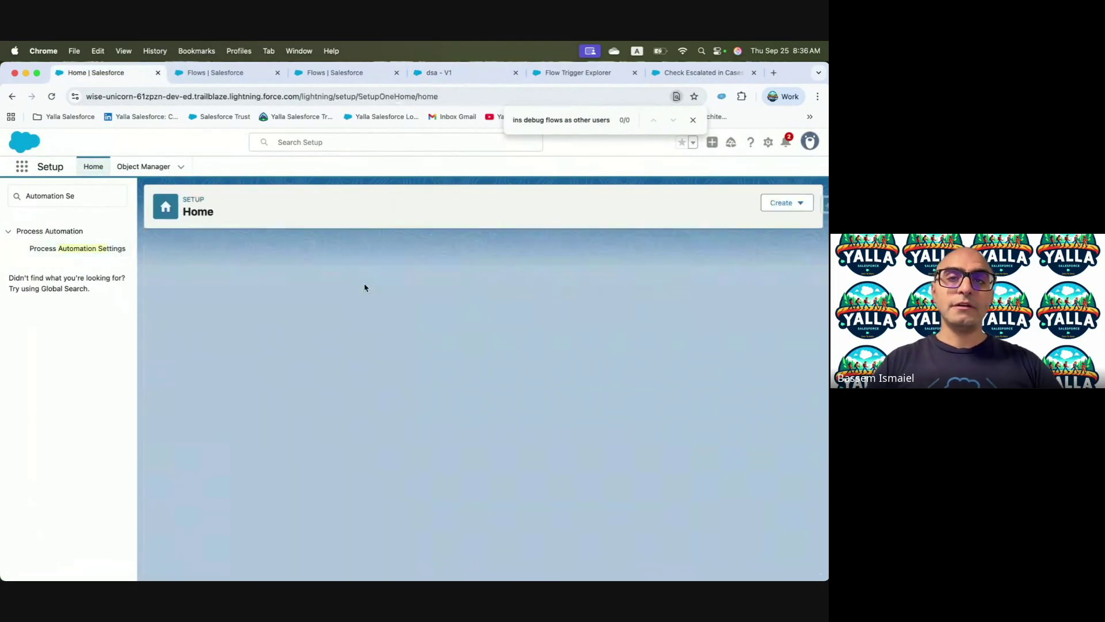
- Try the Run flow as another user debug option on the Check Escalated in Cases flow, choosing the suggested user
left_click(590, 72)
left_click(433, 72)
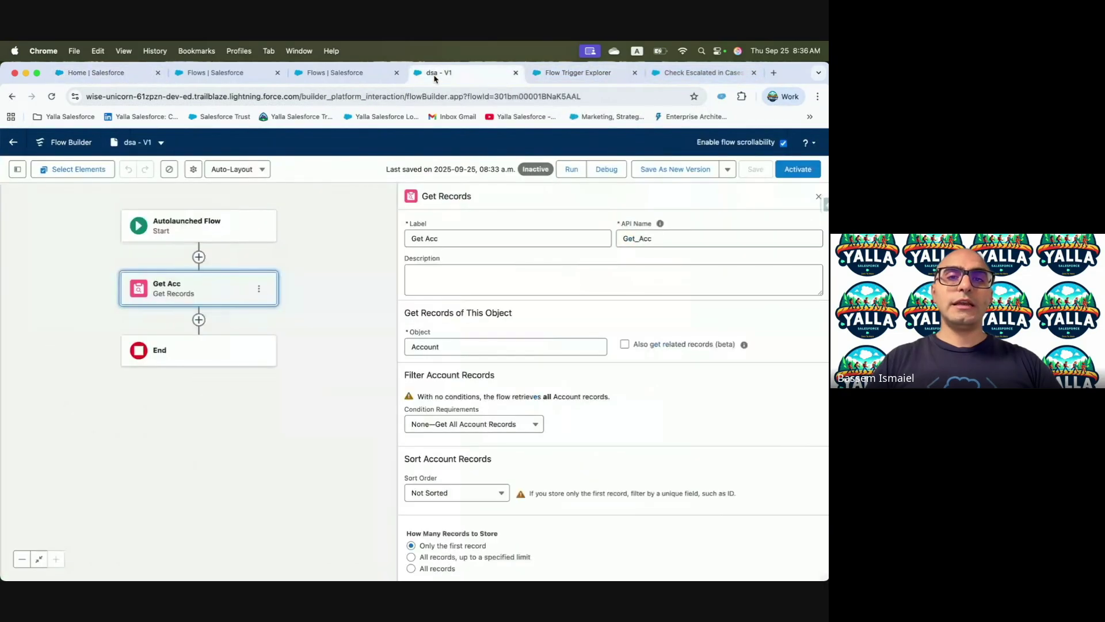
left_click(690, 79)
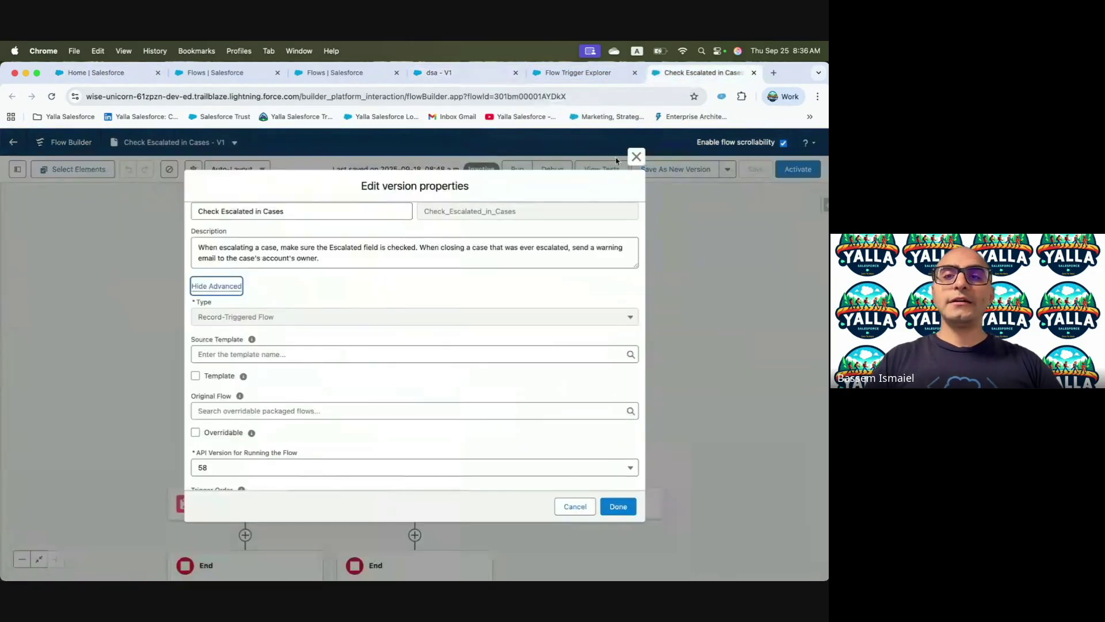
left_click(637, 156)
left_click(542, 167)
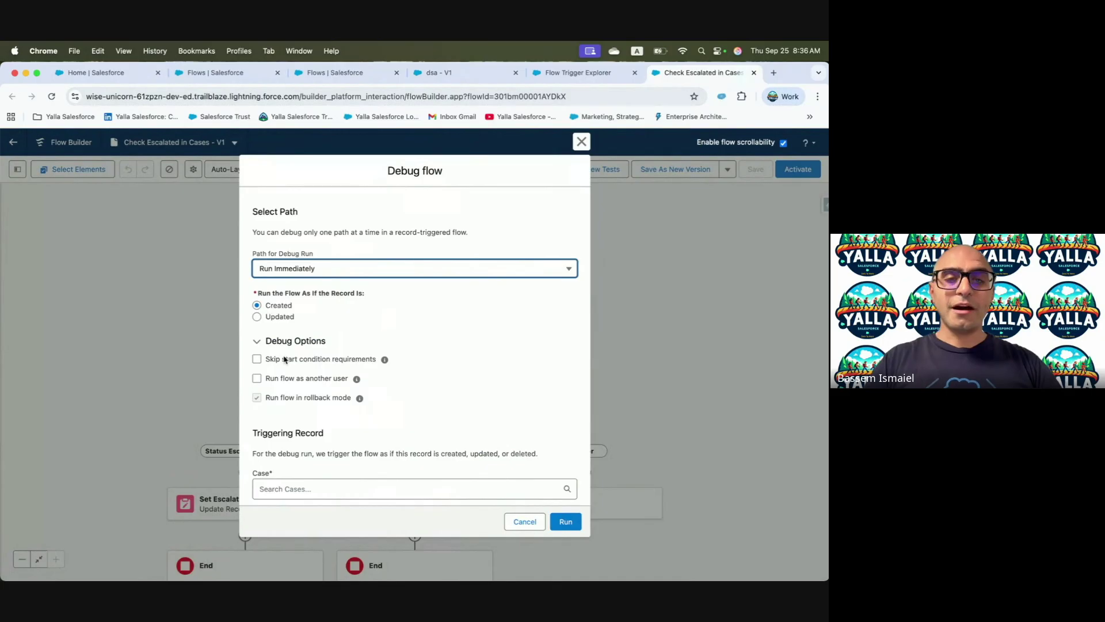
left_click(257, 378)
left_click(302, 413)
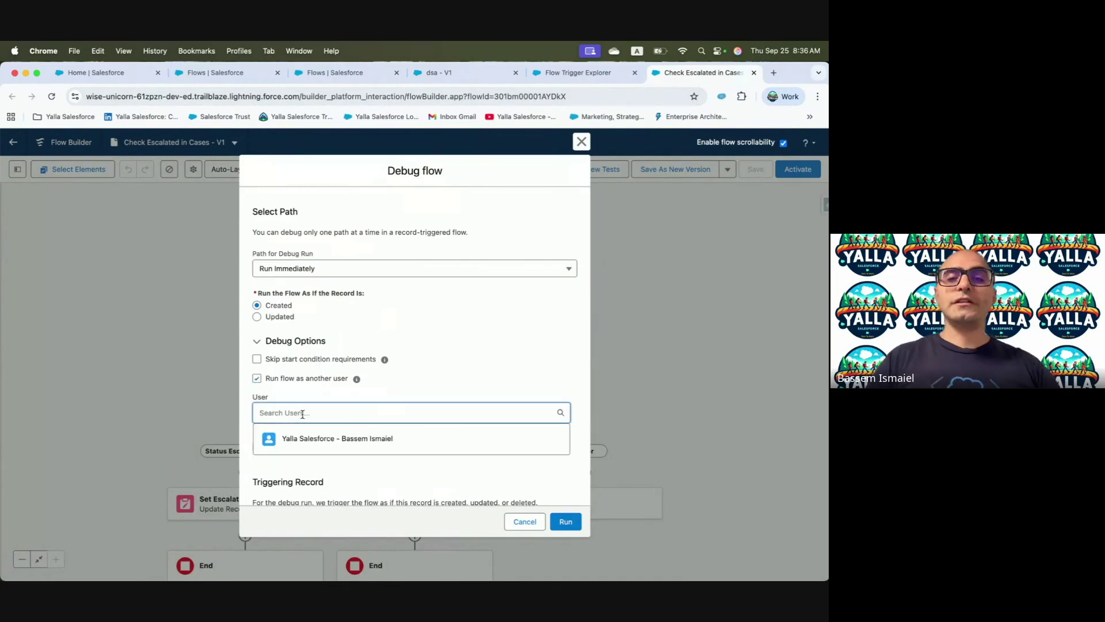
left_click(420, 440)
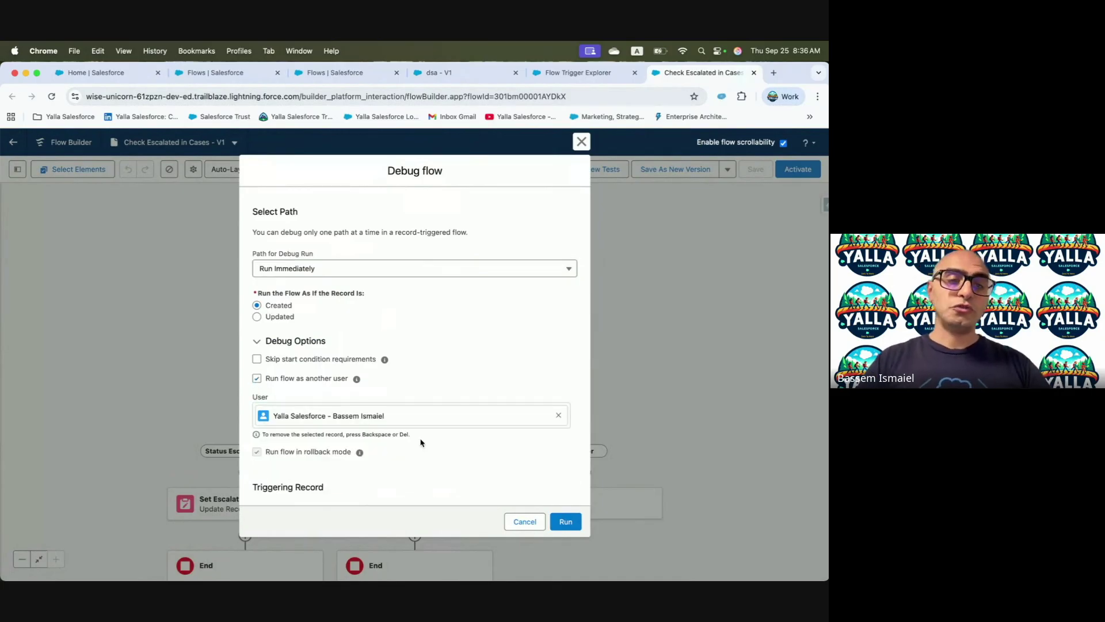
- Read Trailhead's Debug a Flow as Another User instructions, covering the Close Case and Tasks flow and how to find the case ID
key("ctrl+Left")
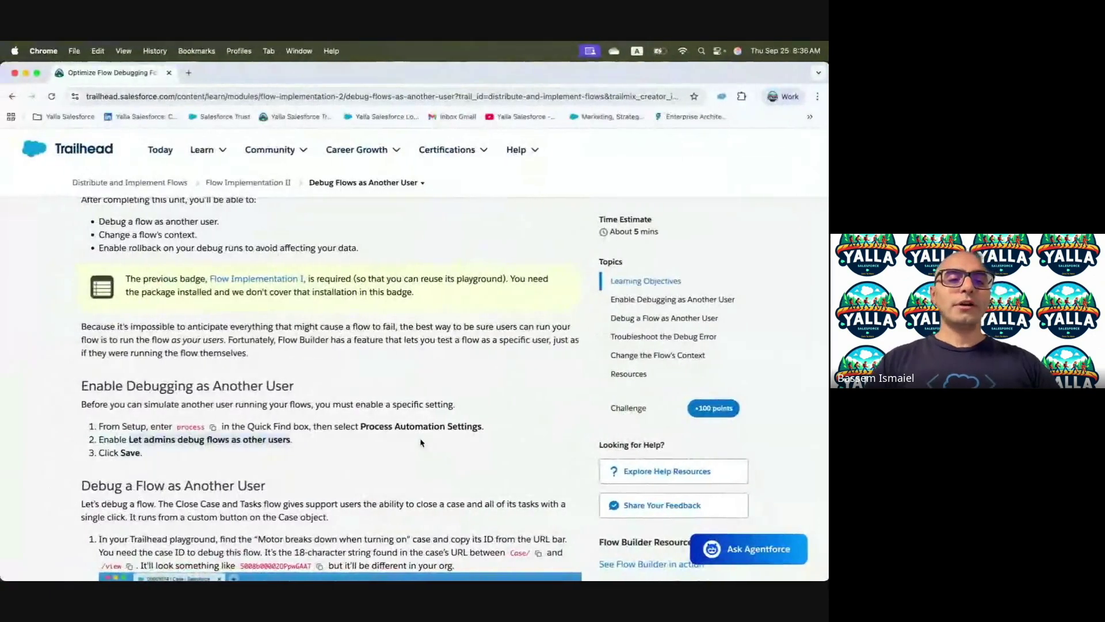
scroll(421, 441, "down", 2)
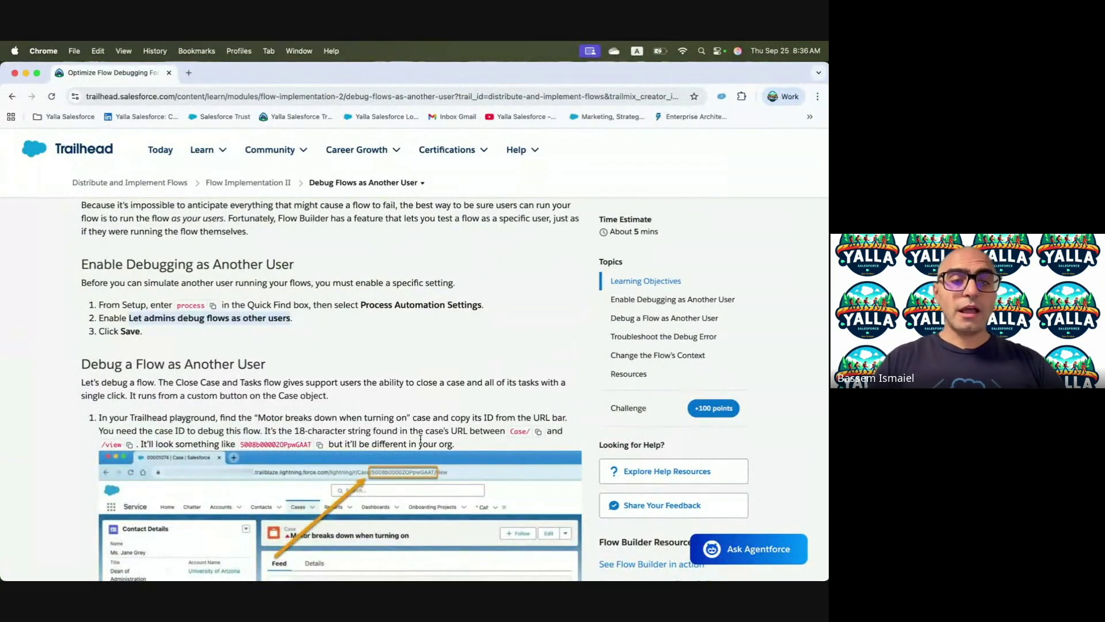
scroll(421, 441, "down", 1)
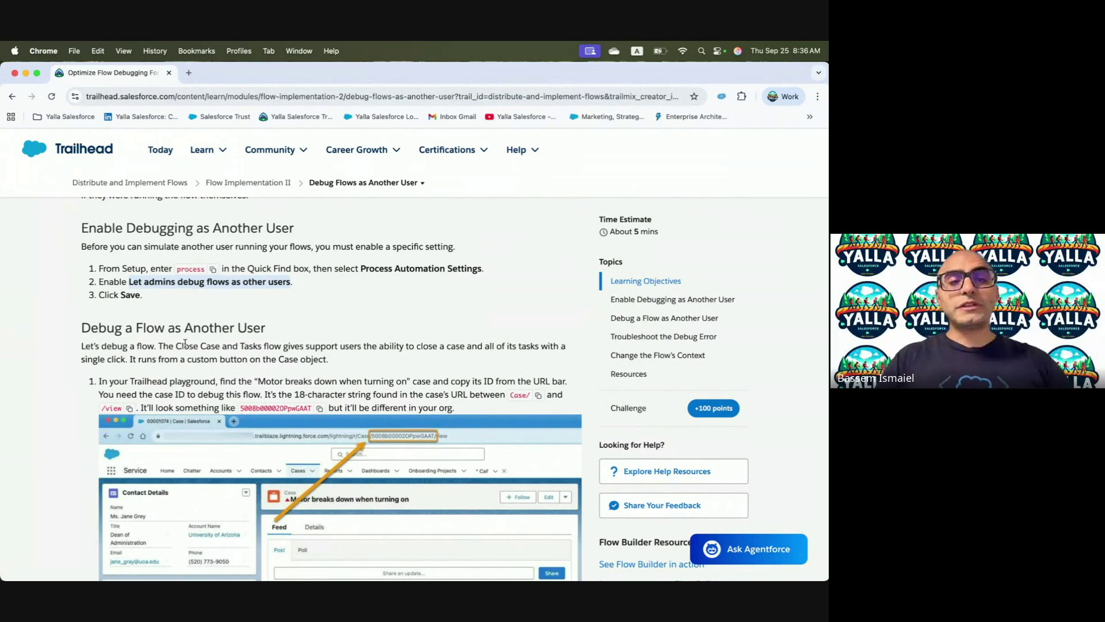
scroll(272, 342, "down", 1)
scroll(272, 345, "down", 2)
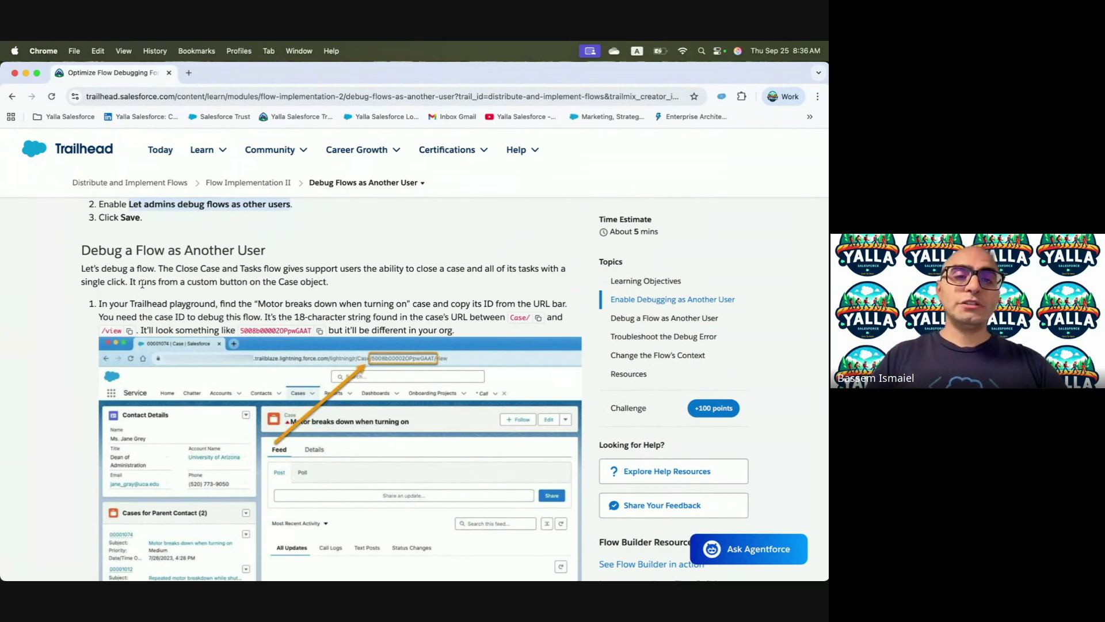
left_click_drag(173, 283, 316, 293)
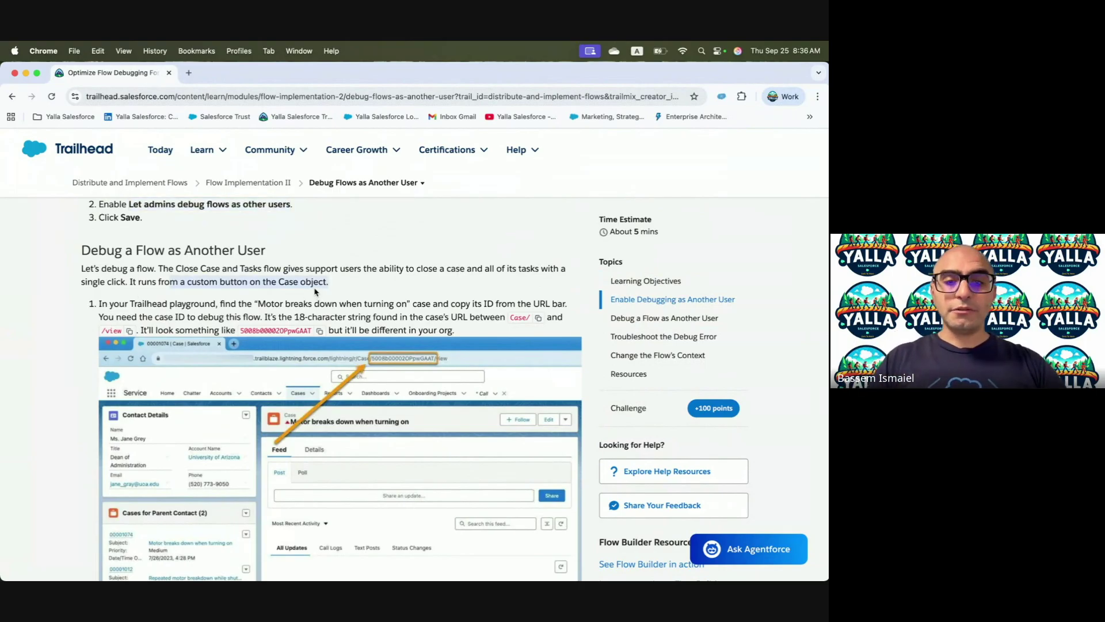
scroll(315, 292, "down", 1)
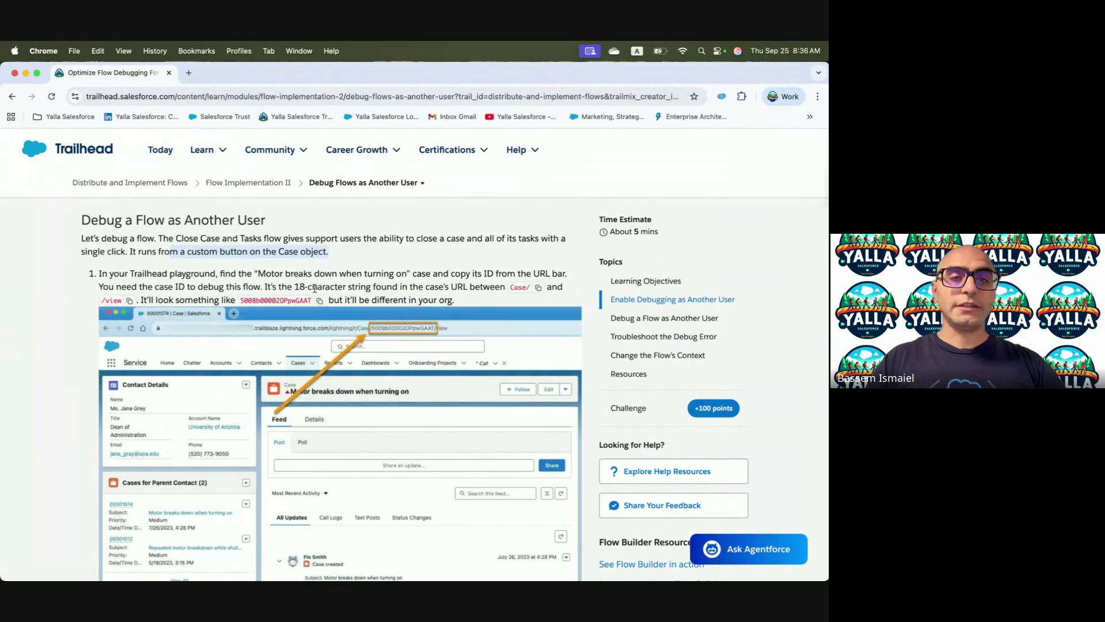
left_click(259, 275)
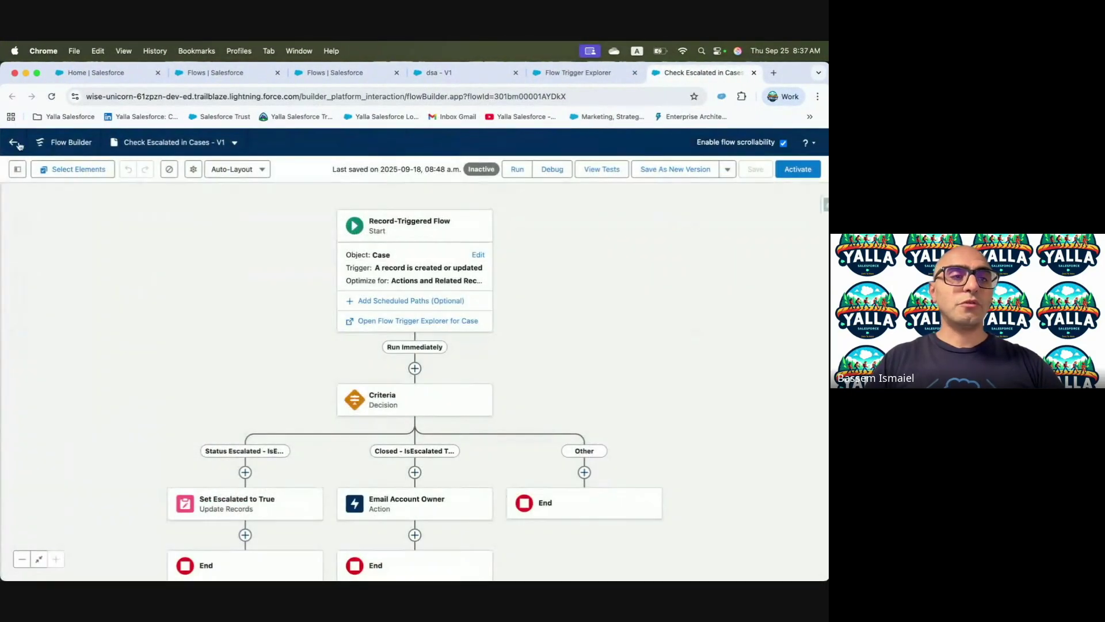
- Return to the playground's Setup home and switch to the Service app
left_click(97, 72)
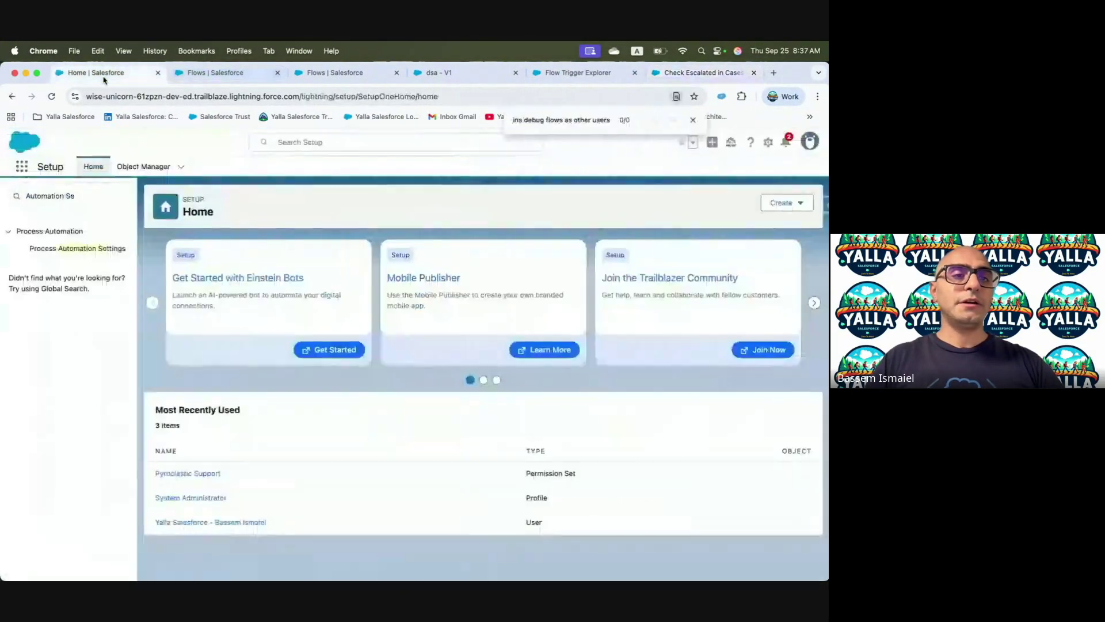
left_click(22, 168)
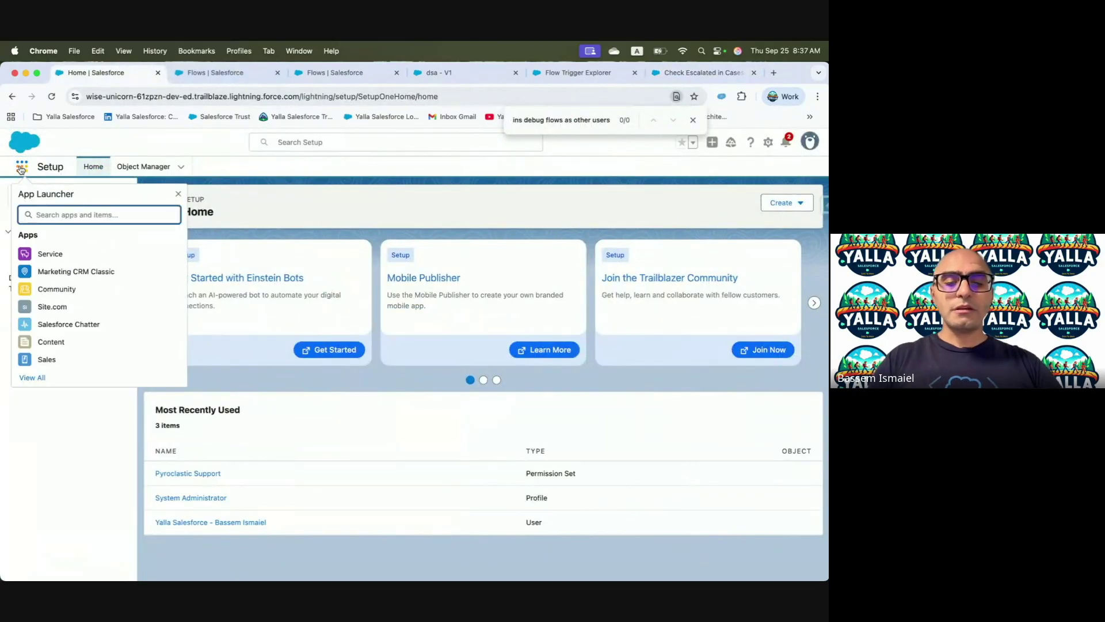
type("Service")
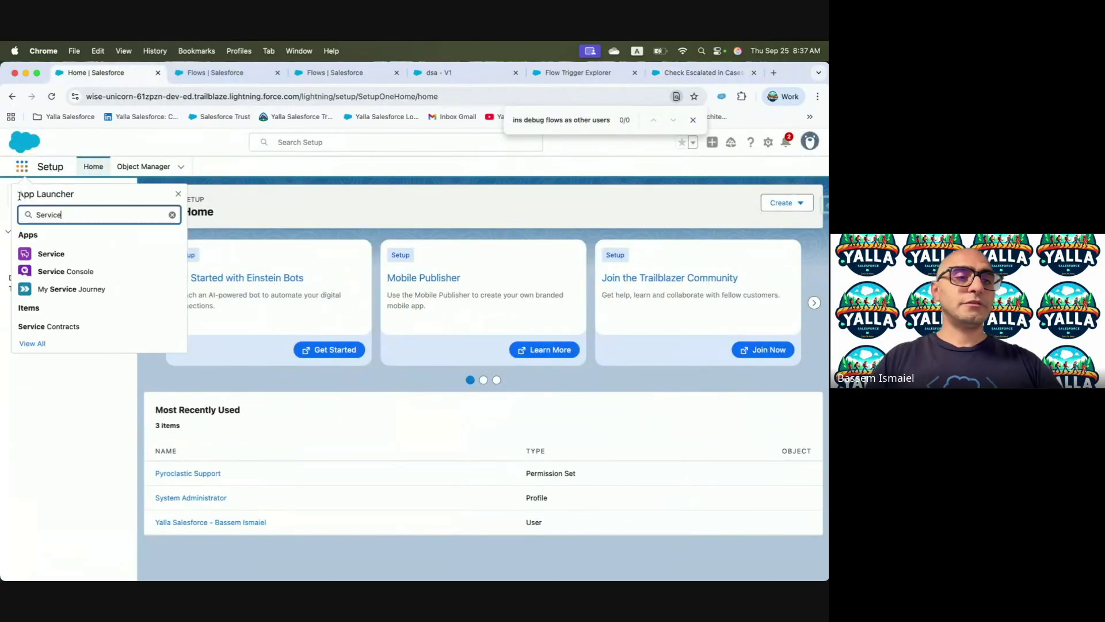
left_click(59, 258)
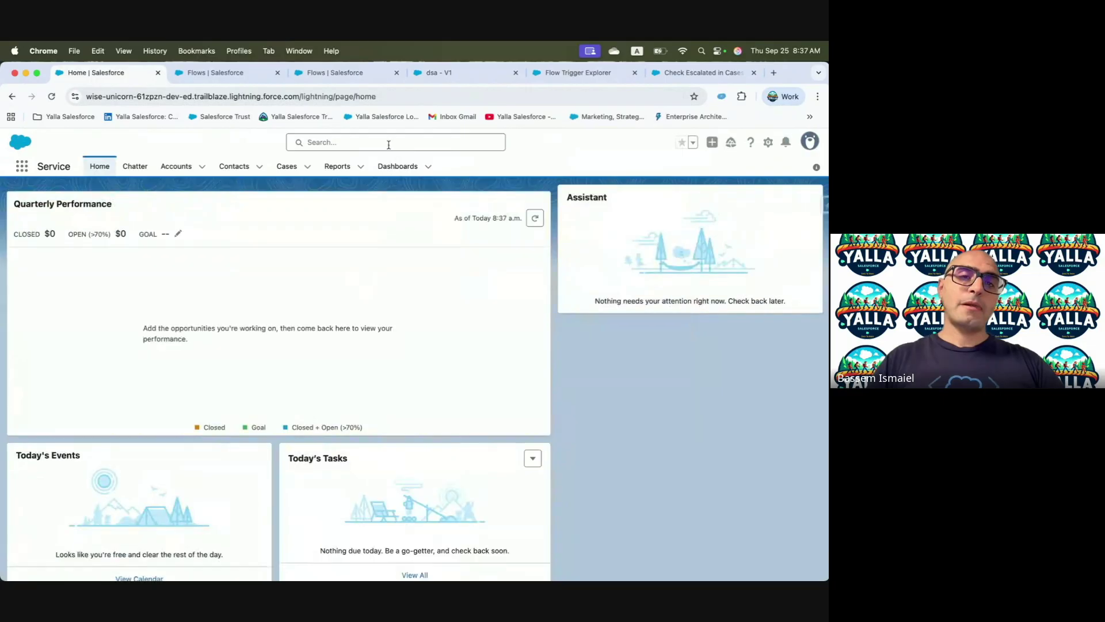
- Dismiss the Field Service Setup prompt, search for "Moto", and open the case "Motor breaks down when turning on"
left_click(387, 147)
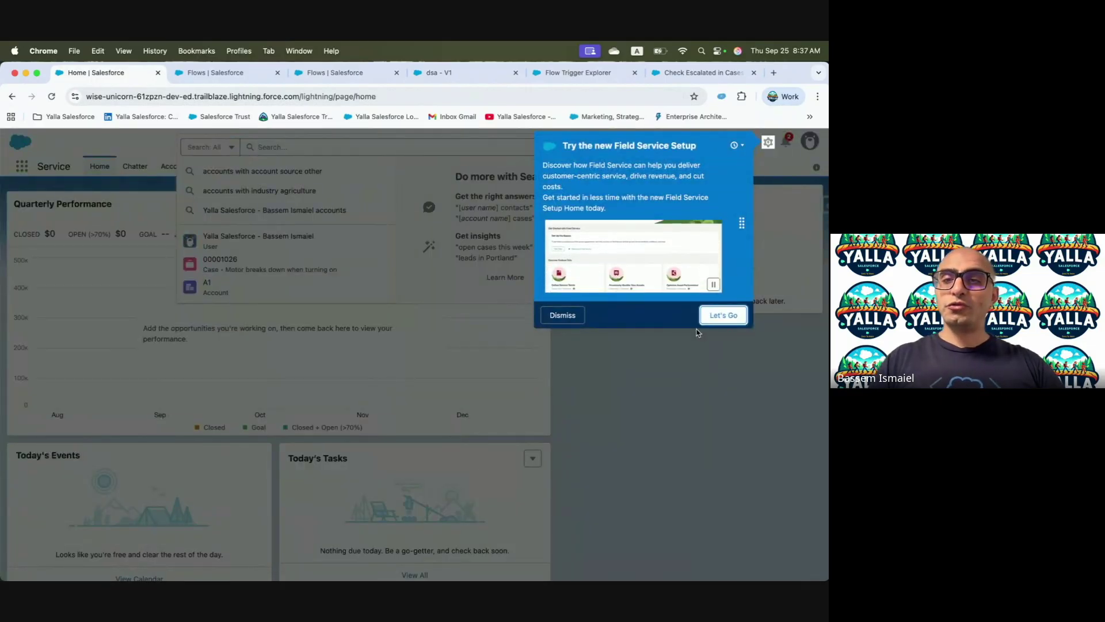
left_click(562, 315)
left_click(322, 142)
type("Moto")
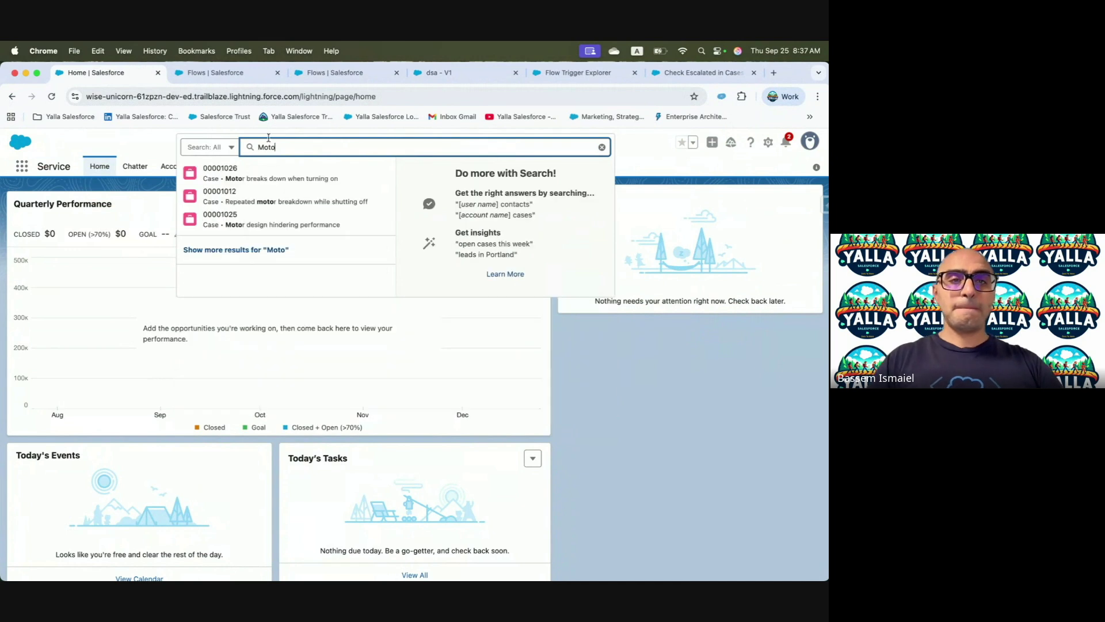
left_click(241, 172)
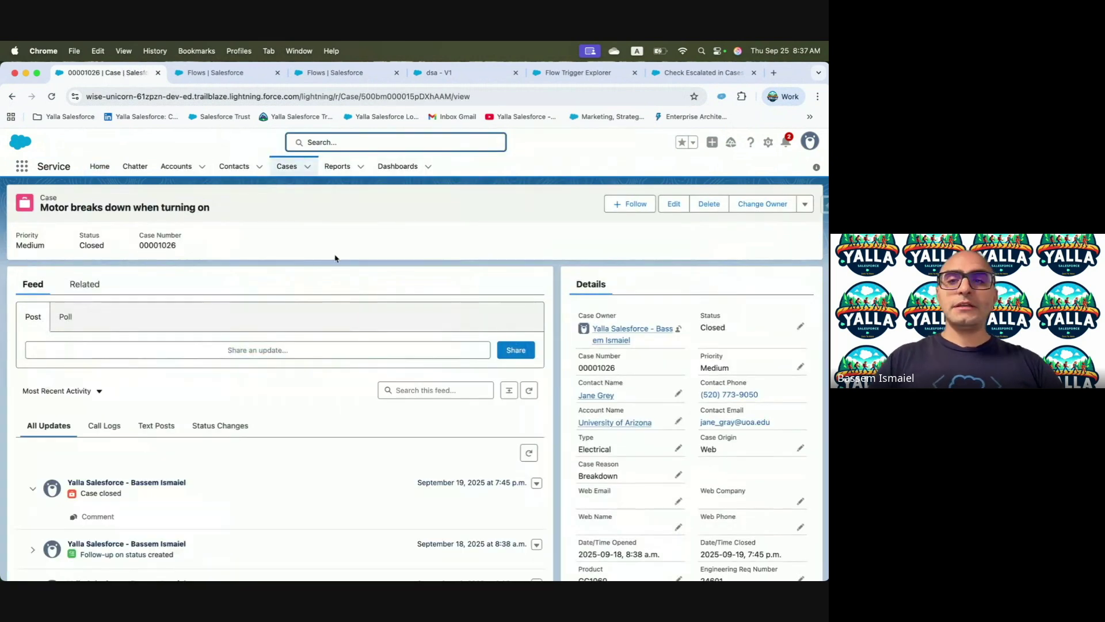
- Recheck the case ID instruction in Trailhead and copy the 18-character case ID from the open case's URL
key("ctrl+Left")
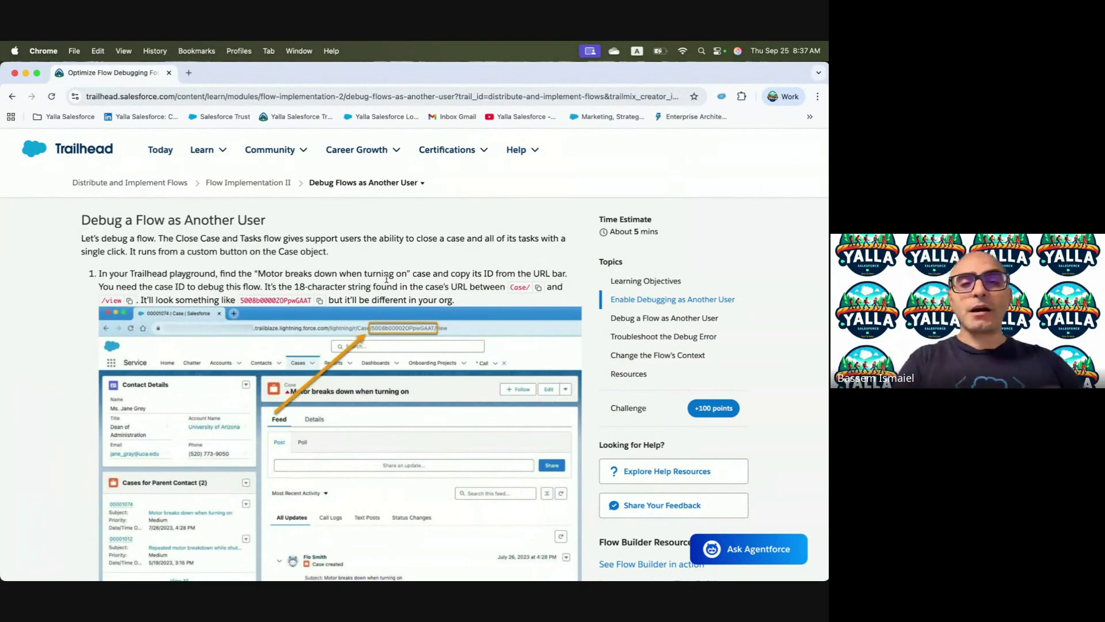
key("ctrl+Right")
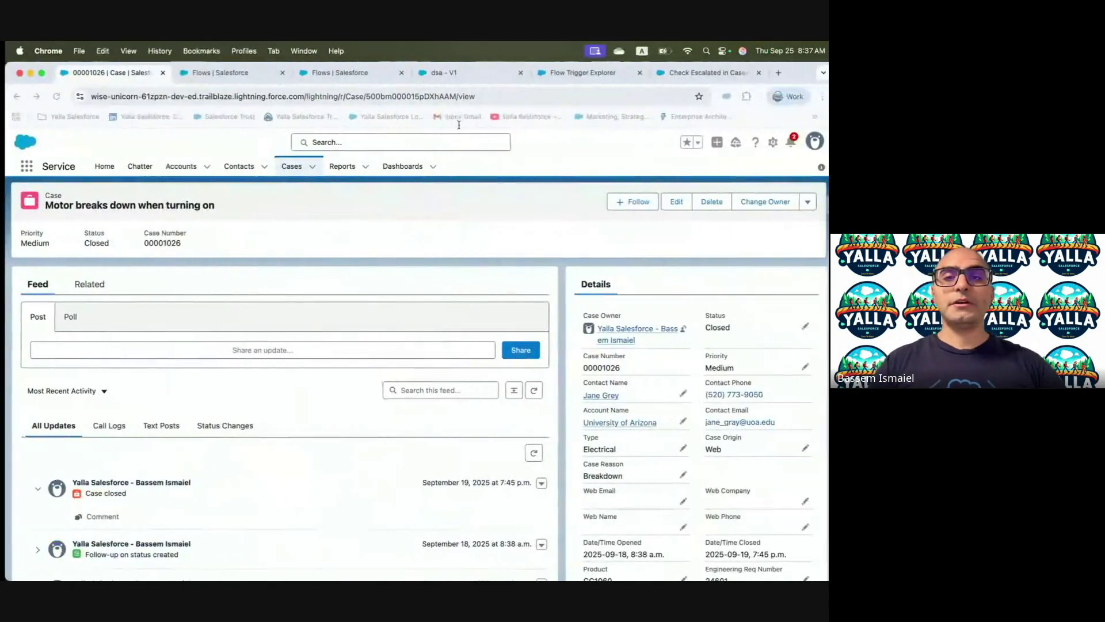
left_click(383, 97)
double_click(436, 96)
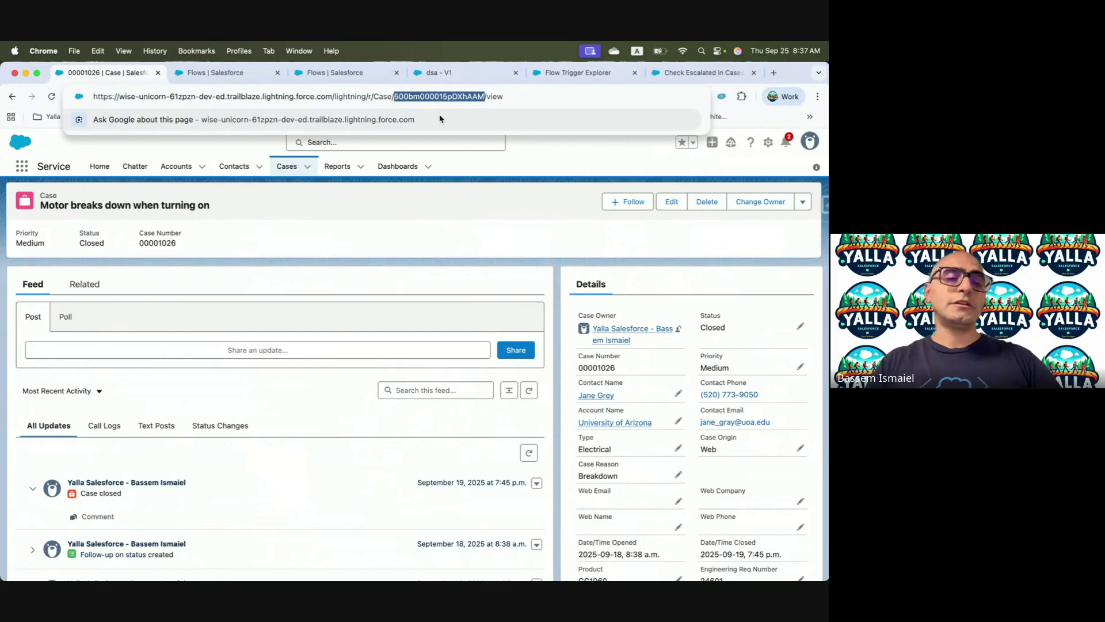
- Read the next Trailhead instruction, then close the dsa, Flow Trigger Explorer and Check Escalated in Cases pages
key("ctrl+Left")
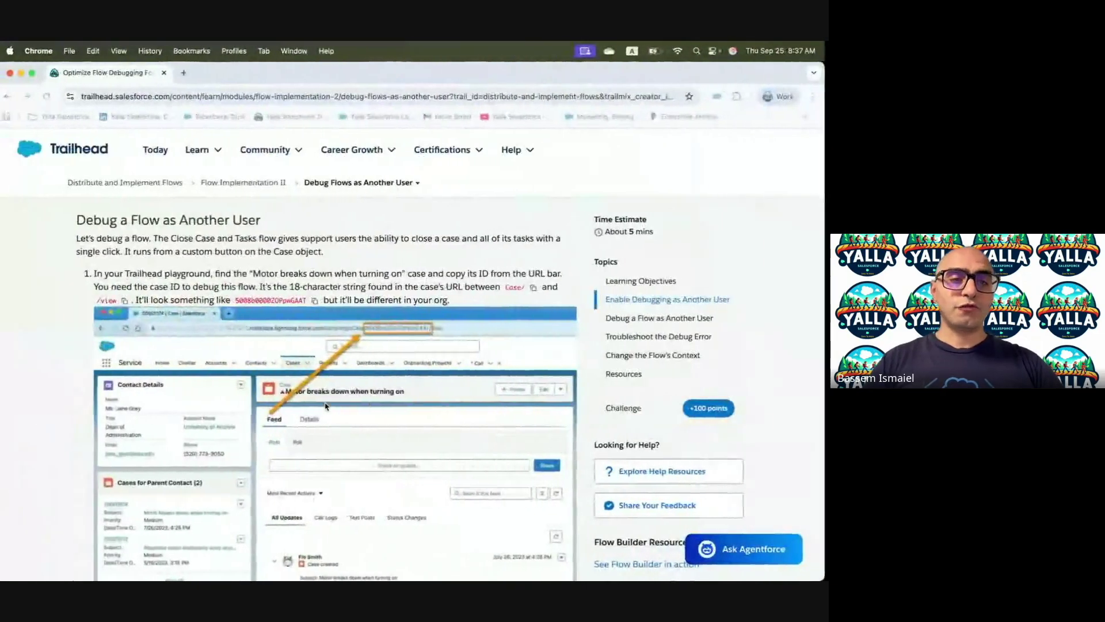
scroll(326, 407, "down", 5)
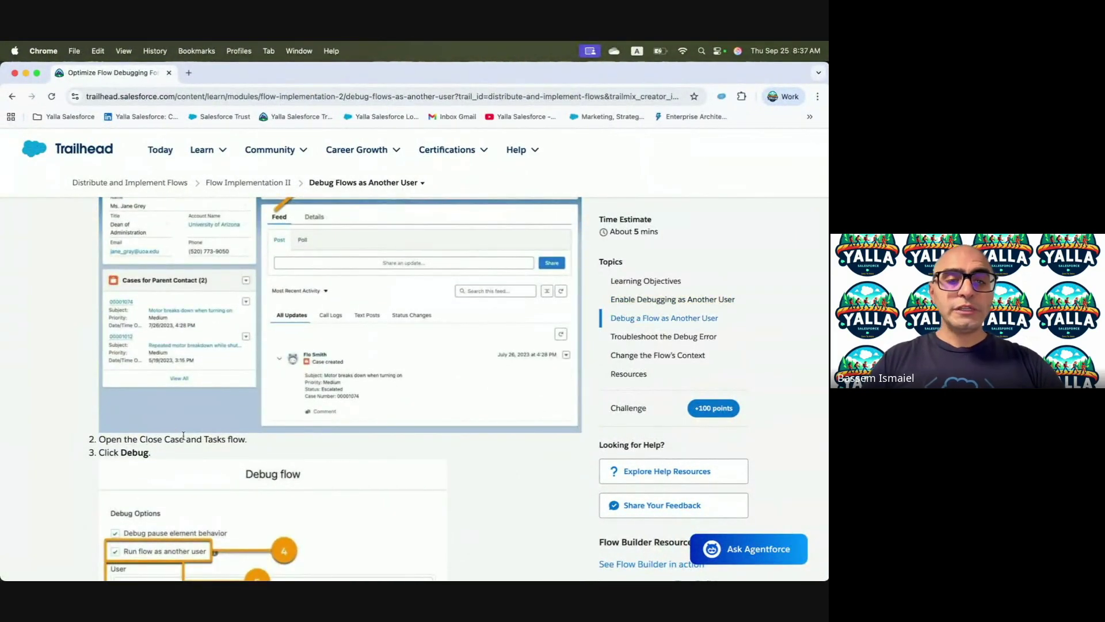
key("ctrl+Right")
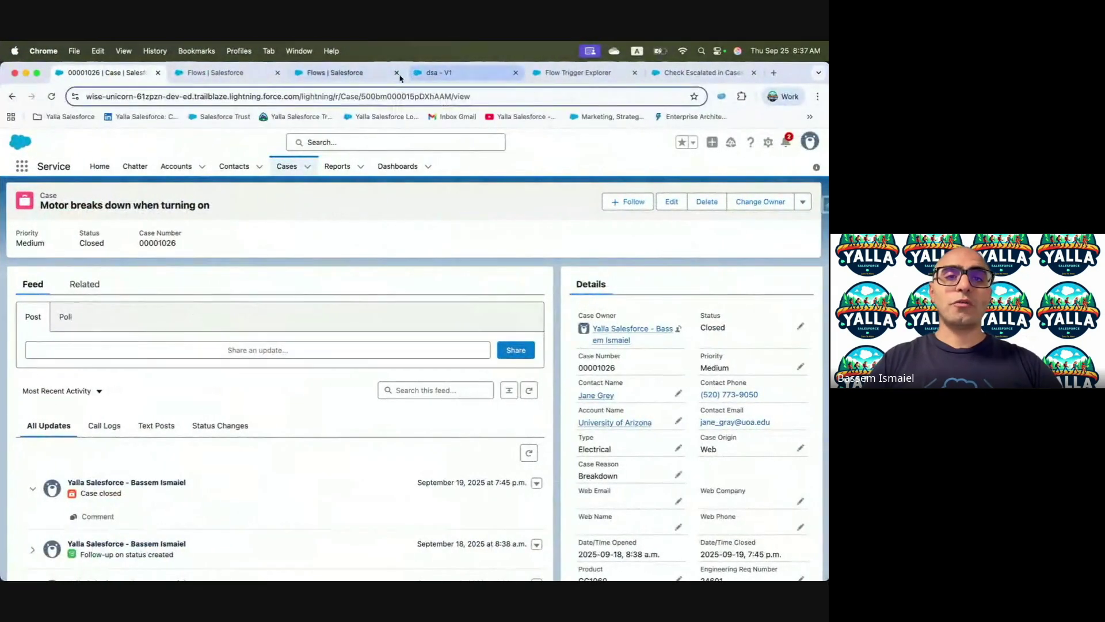
left_click(515, 73)
left_click(514, 73)
left_click(399, 74)
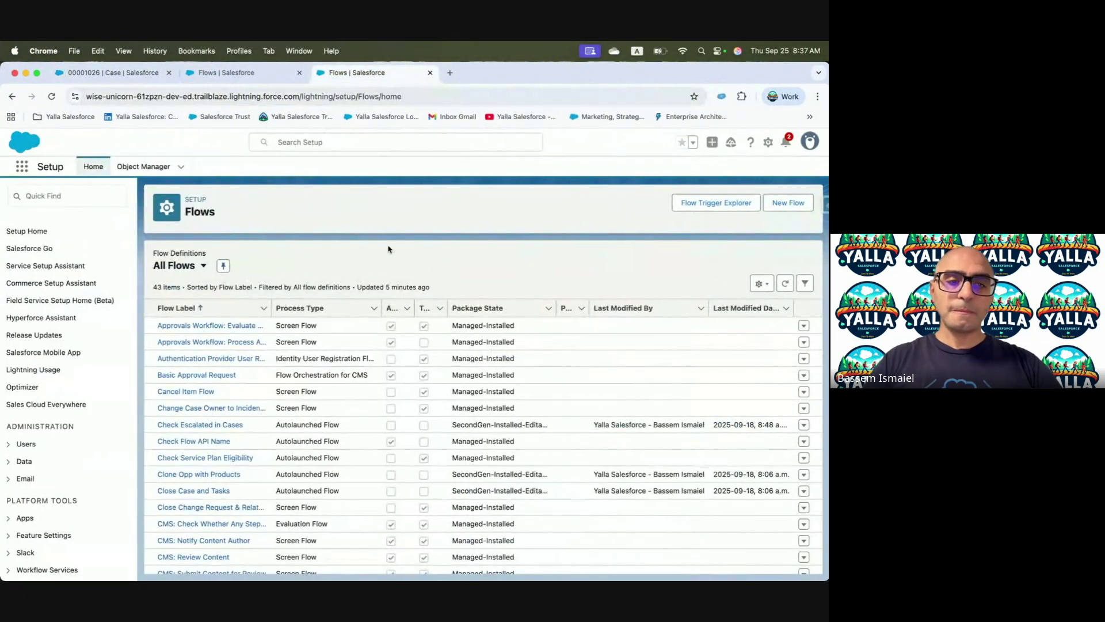
- Find the Close Case and Tasks flow in the Flows list and open it in Flow Builder
key("ctrl+Left")
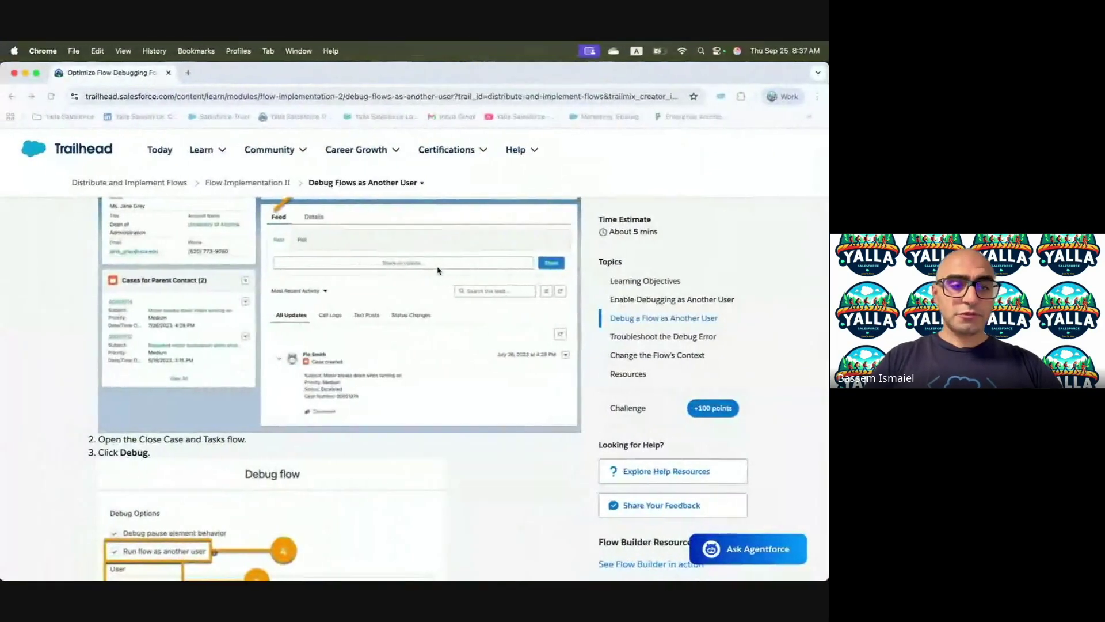
key("ctrl+Right")
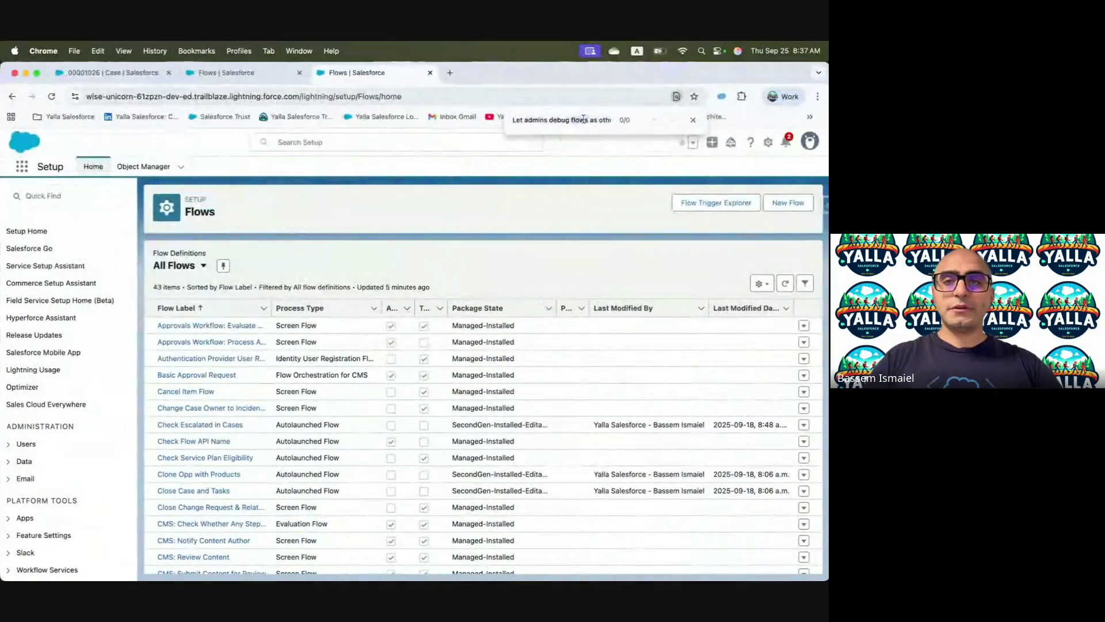
key("super+f")
type("Close Ca")
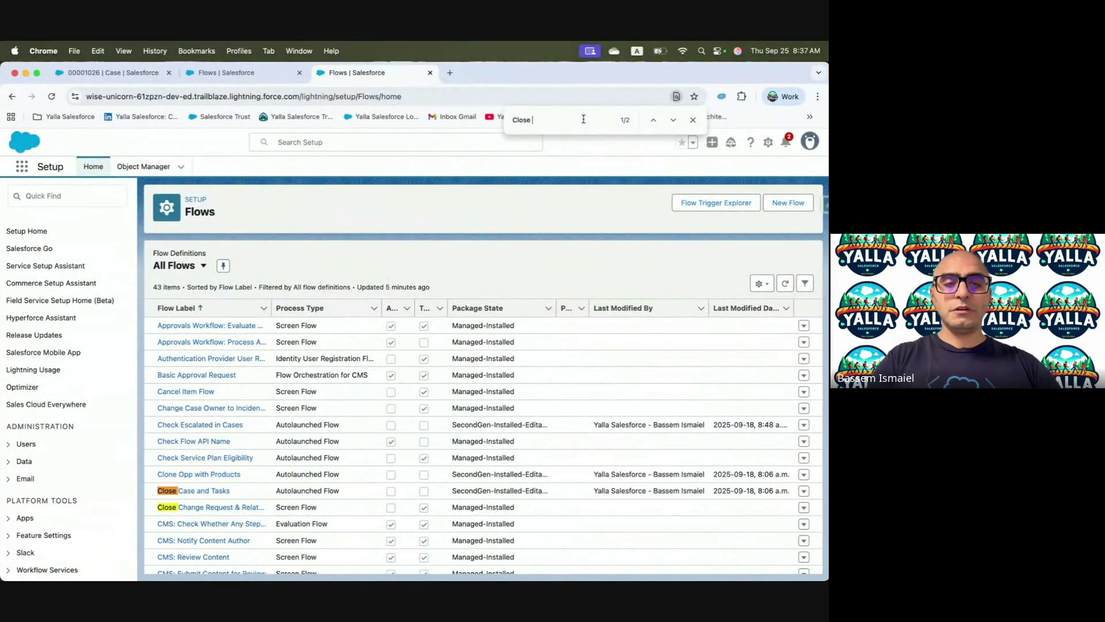
left_click(219, 492)
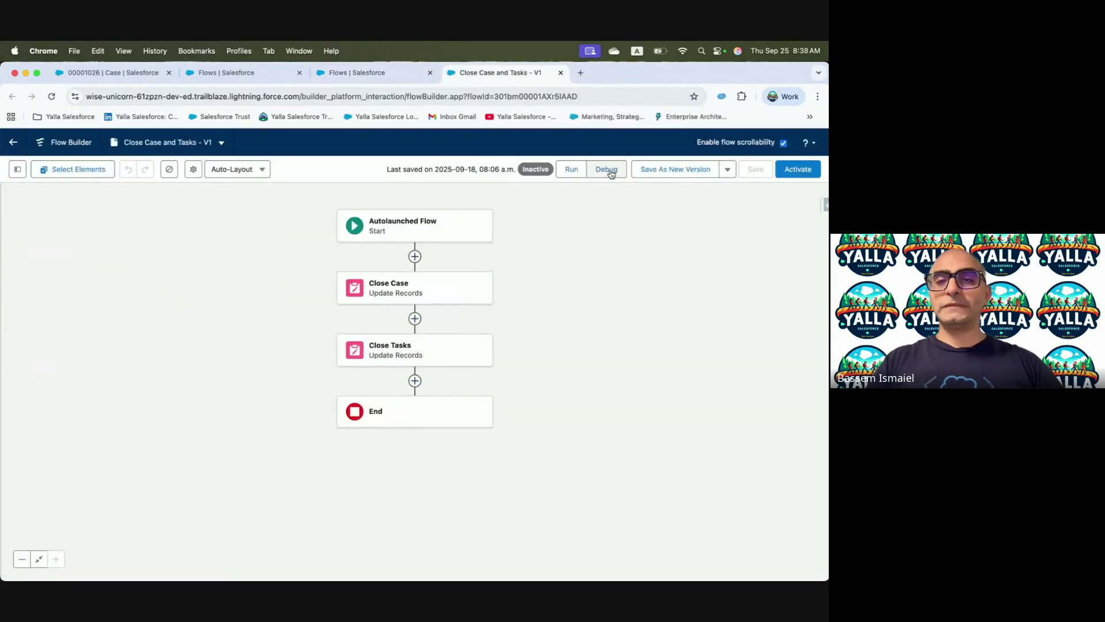
- Start debugging the Close Case and Tasks flow and enter the copied case ID as the CaseID input variable
left_click(606, 169)
left_click(311, 419)
left_click(340, 452)
left_click(412, 448)
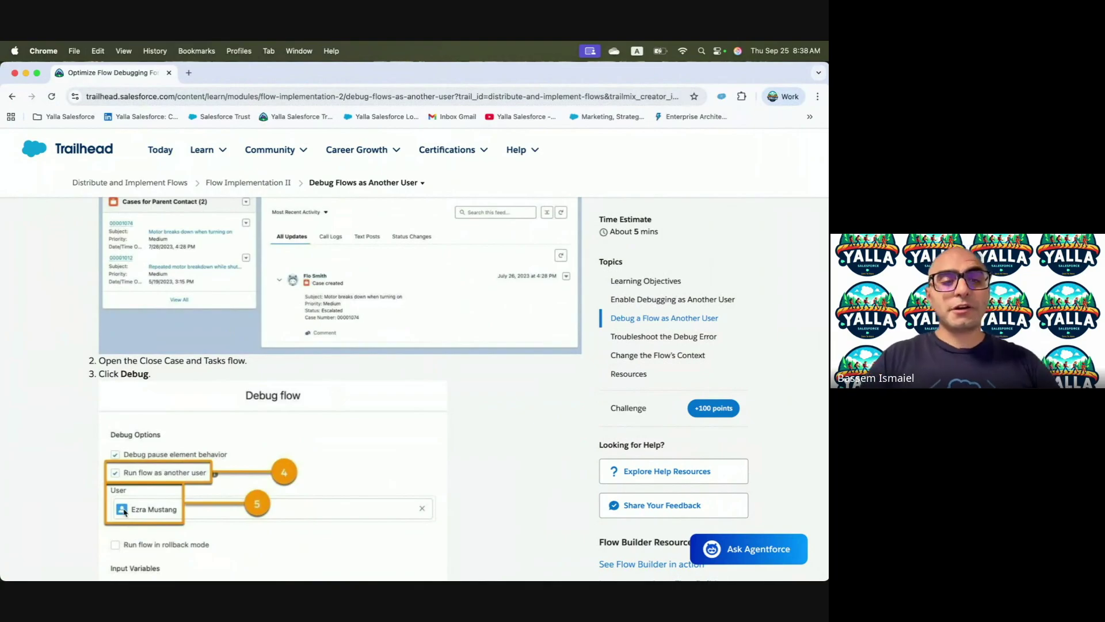
- Enable Run flow as another user for the debug run and select the user named in the Trailhead instructions
key("ctrl+Right")
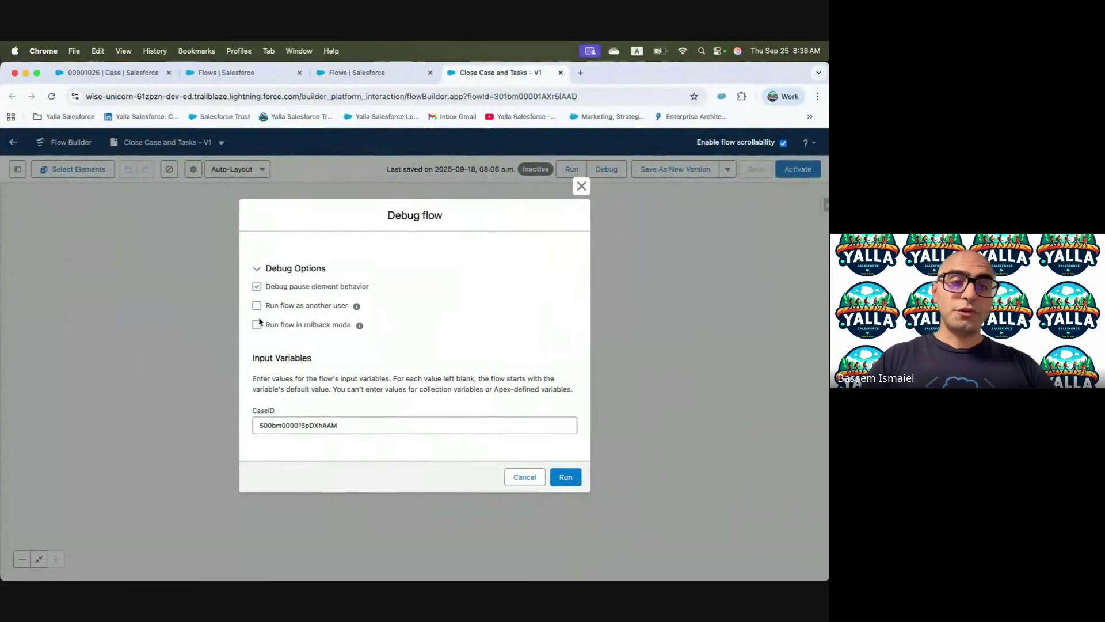
left_click(257, 306)
left_click(281, 315)
type("Ex")
type("r")
type("a")
left_click(320, 364)
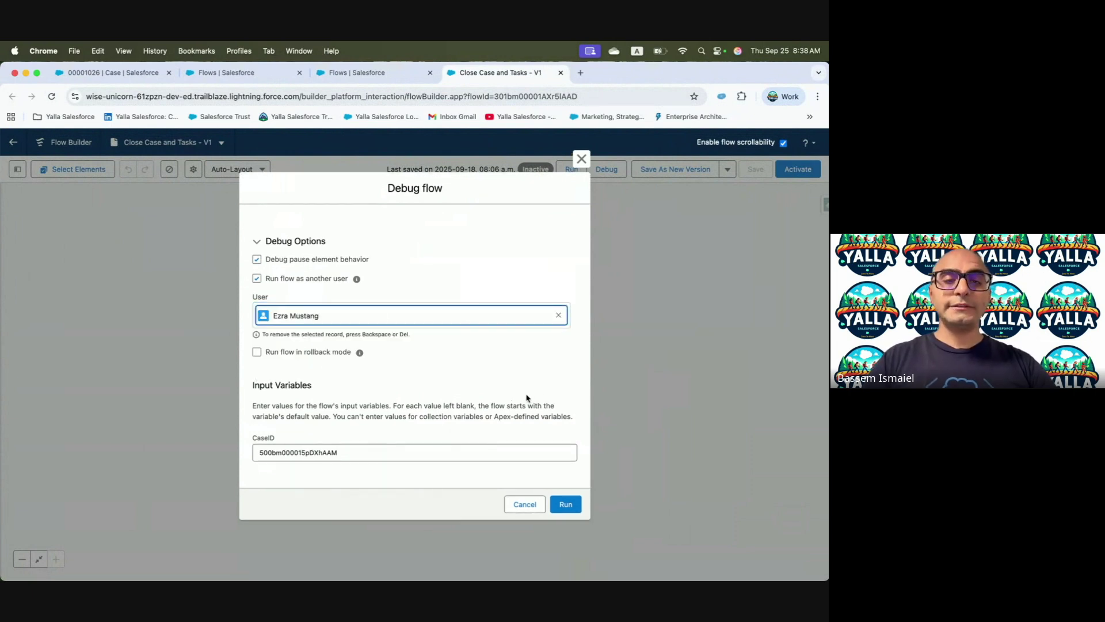
- Run the Close Case and Tasks debug as the selected user and examine the error details of the Close Tasks element
left_click(564, 506)
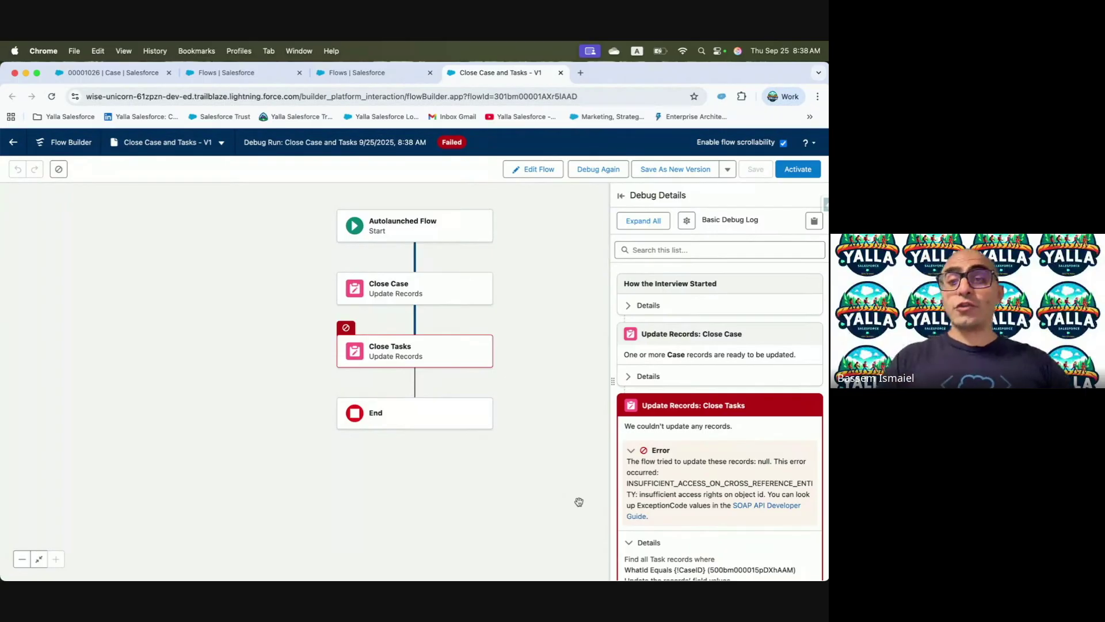
left_click_drag(644, 482, 805, 480)
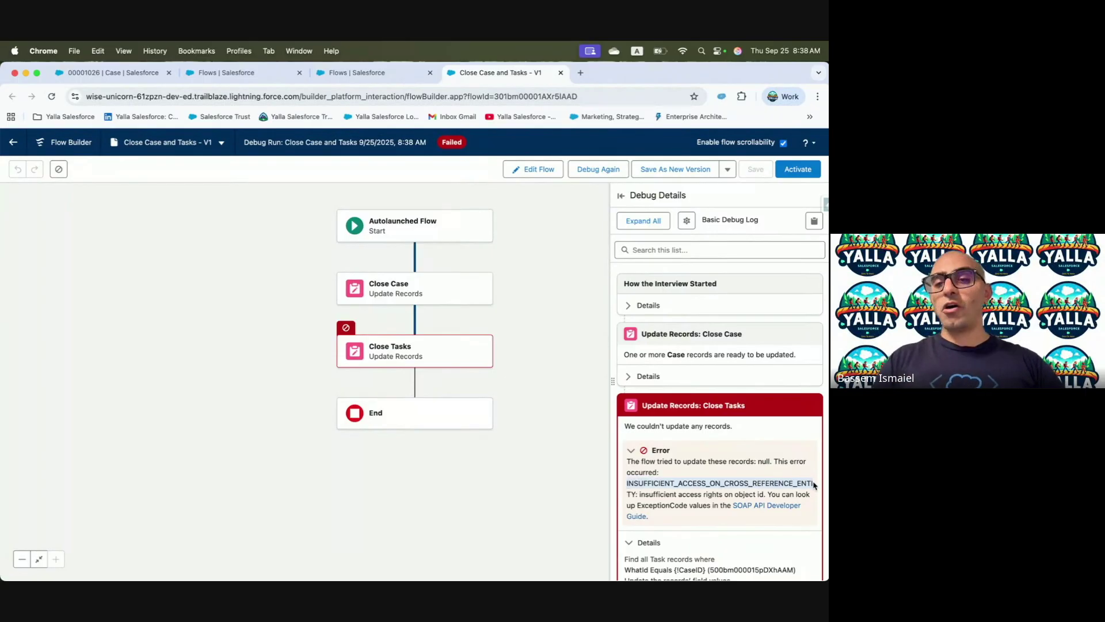
left_click_drag(814, 487, 637, 496)
left_click(637, 496)
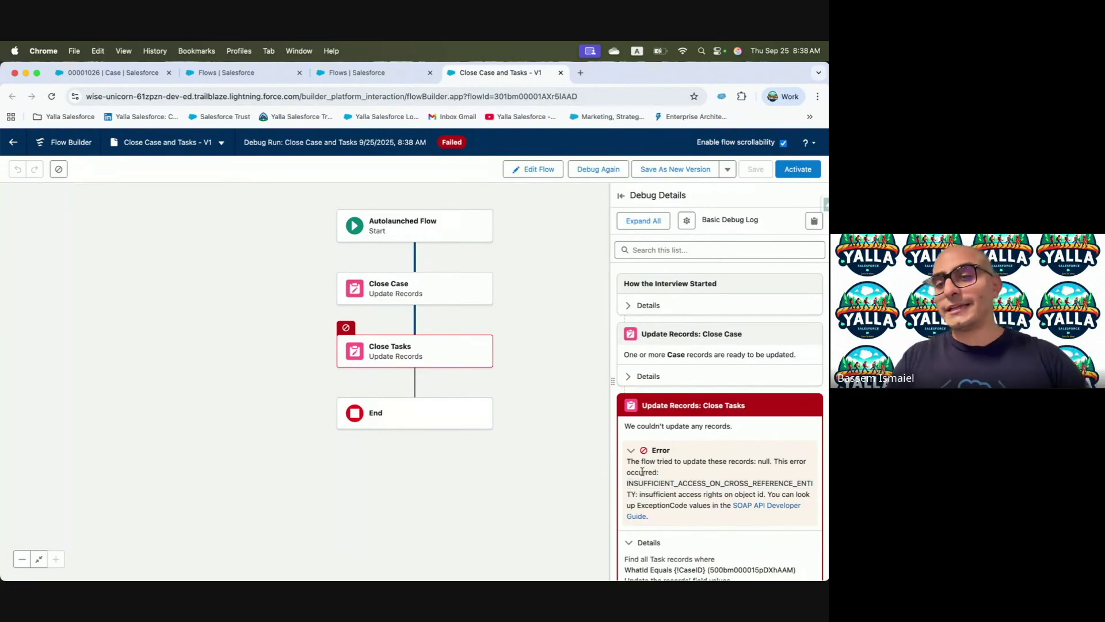
left_click_drag(628, 467, 756, 463)
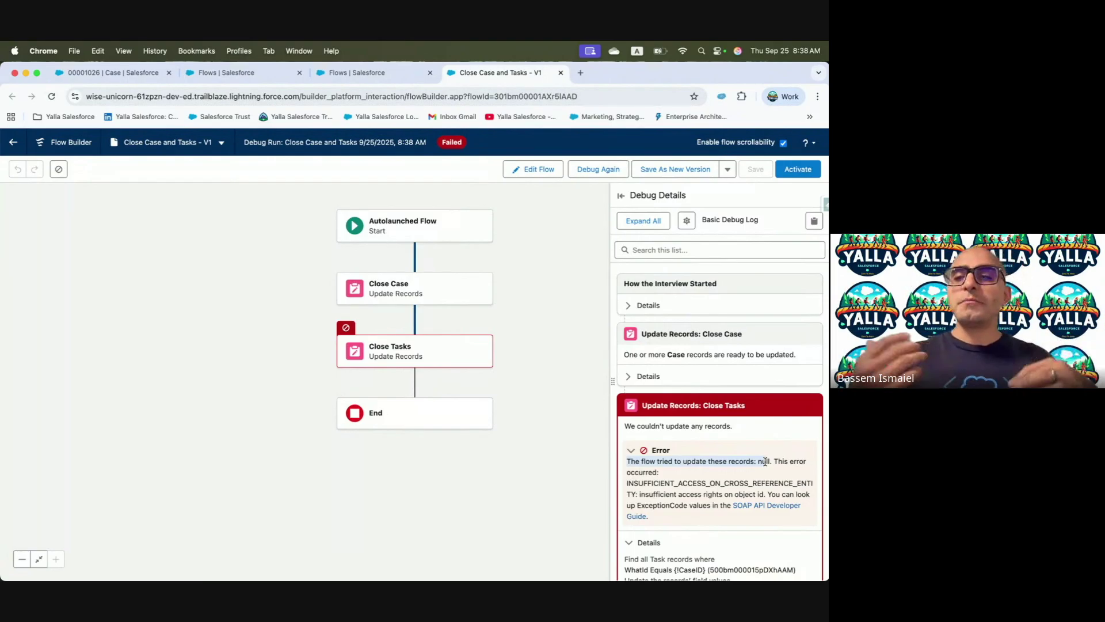
left_click(689, 488)
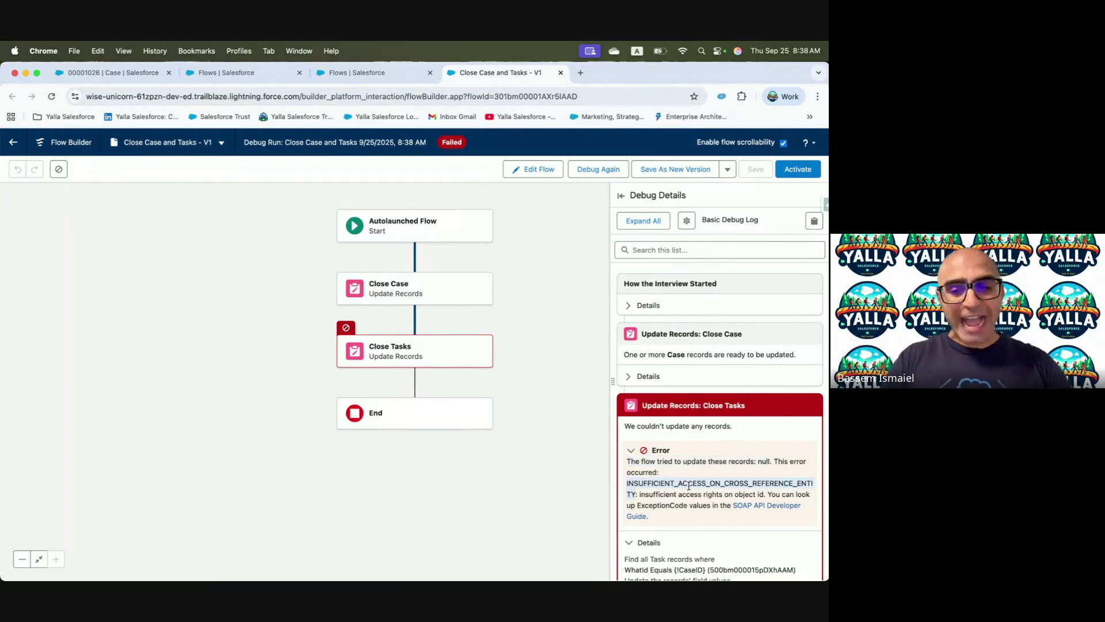
double_click(689, 486)
- Switch to the Trailhead unit, read on through the Convert to Test note and the troubleshooting section, then return to the flow
key("ctrl+Left")
scroll(395, 426, "down", 3)
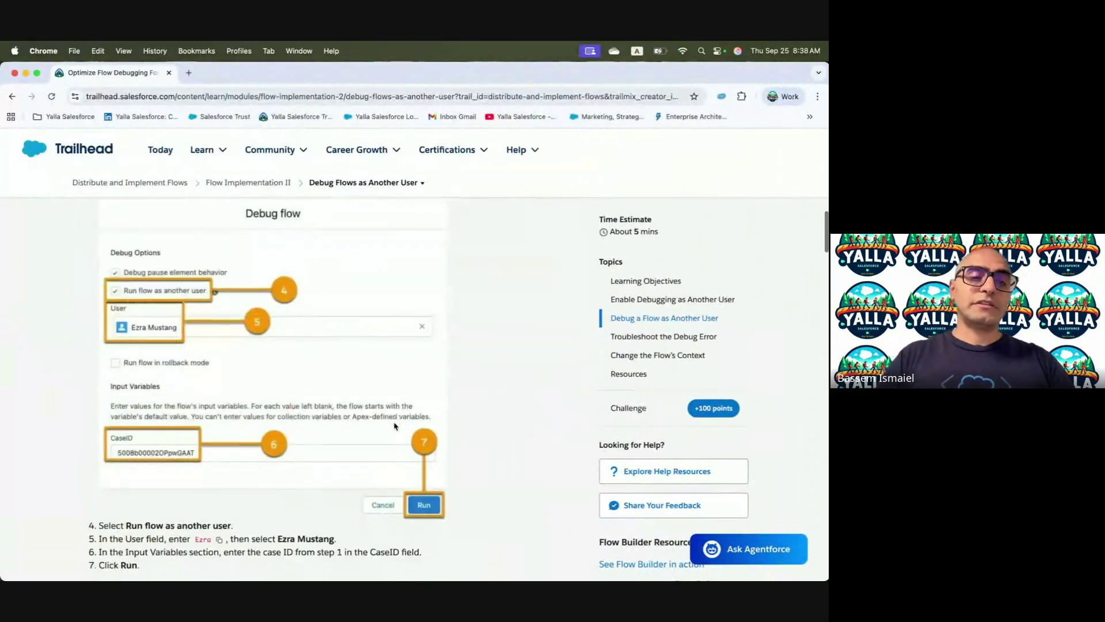
scroll(395, 426, "down", 3)
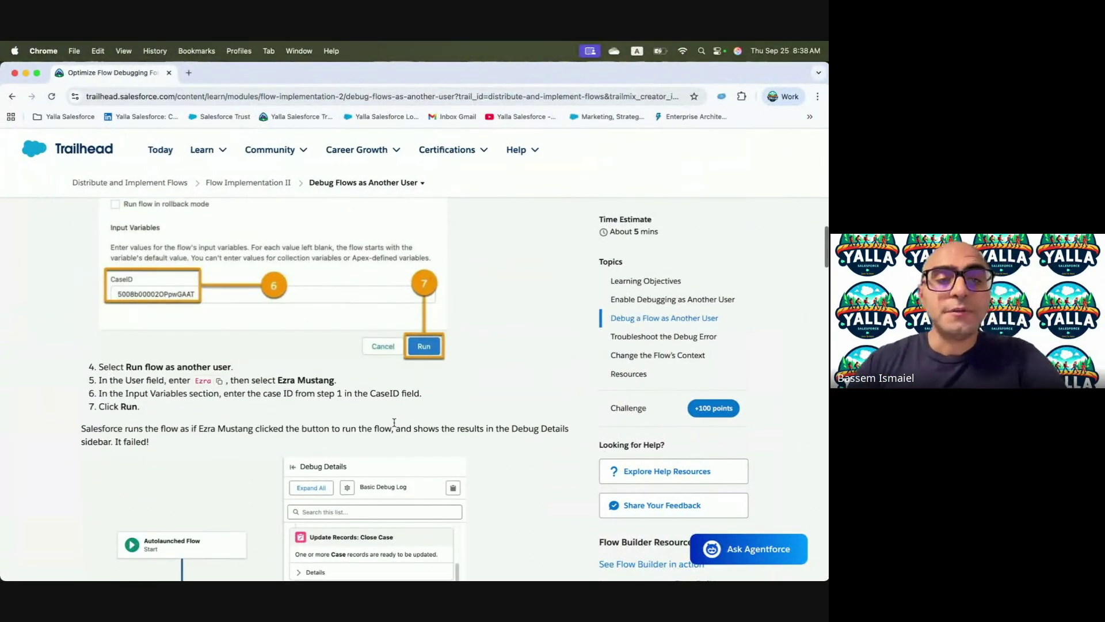
scroll(468, 375, "down", 3)
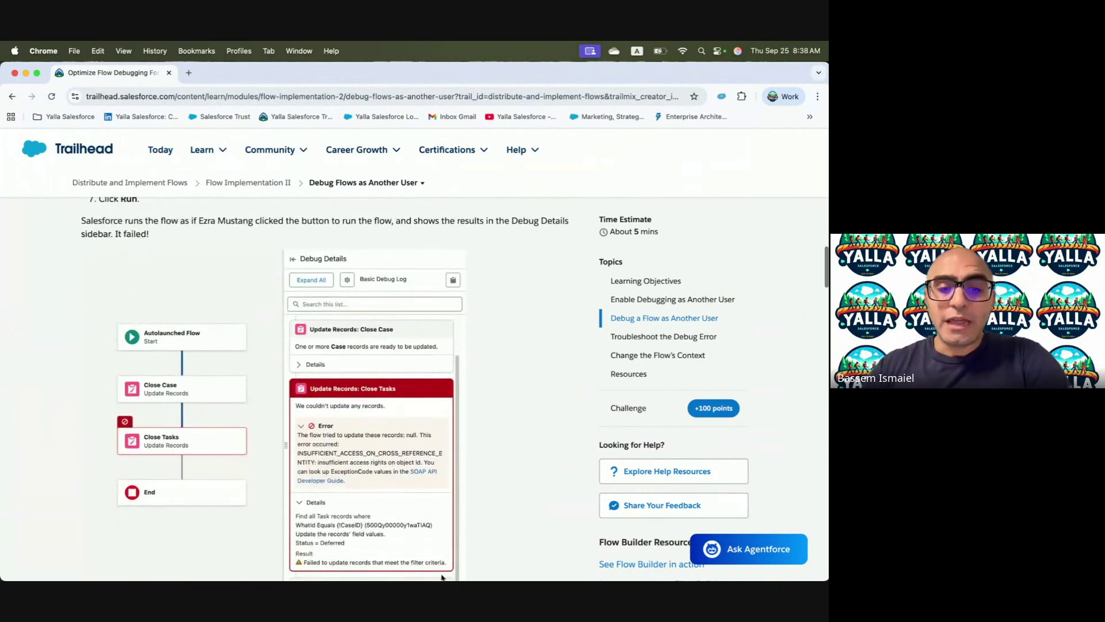
scroll(345, 506, "down", 5)
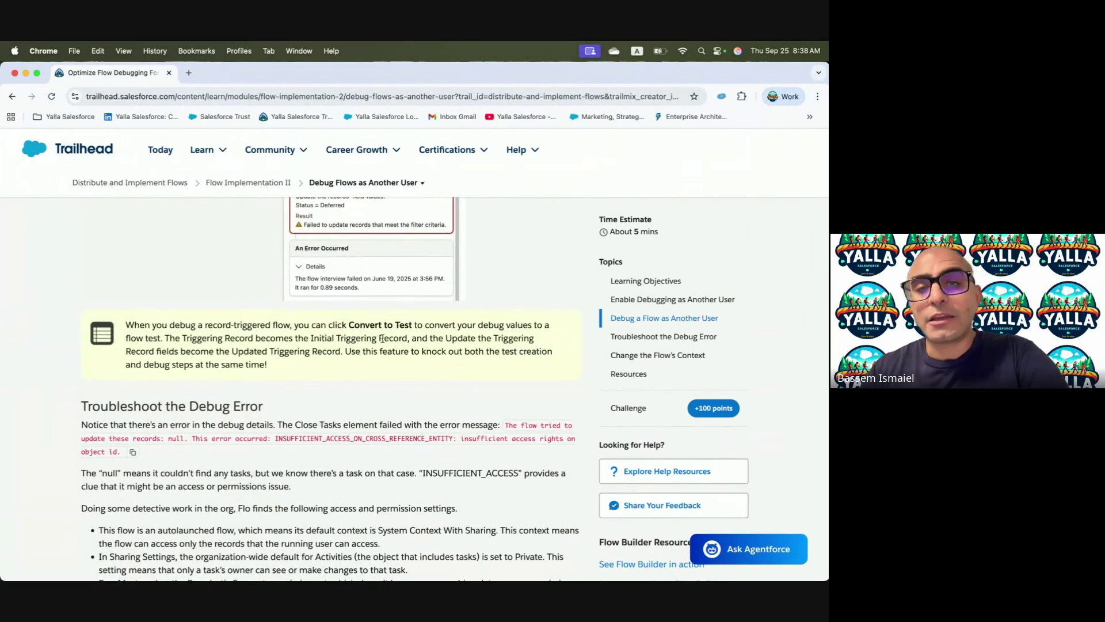
key("ctrl+Right")
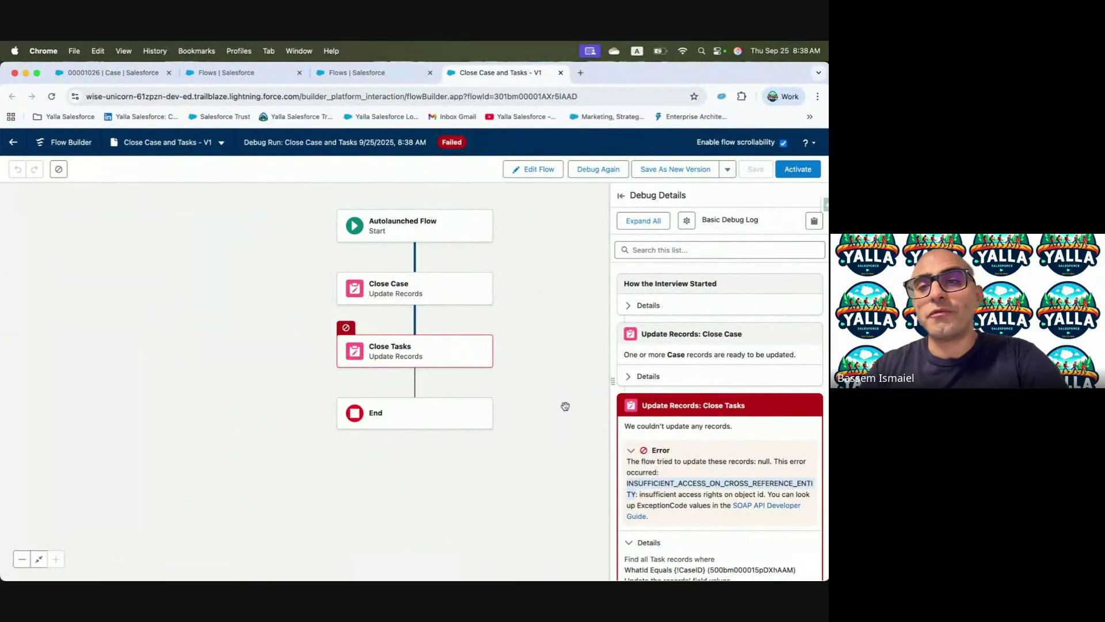
- Return the Close Case and Tasks flow to editing and debug it without another user, using the copied case ID as CaseID
left_click(597, 170)
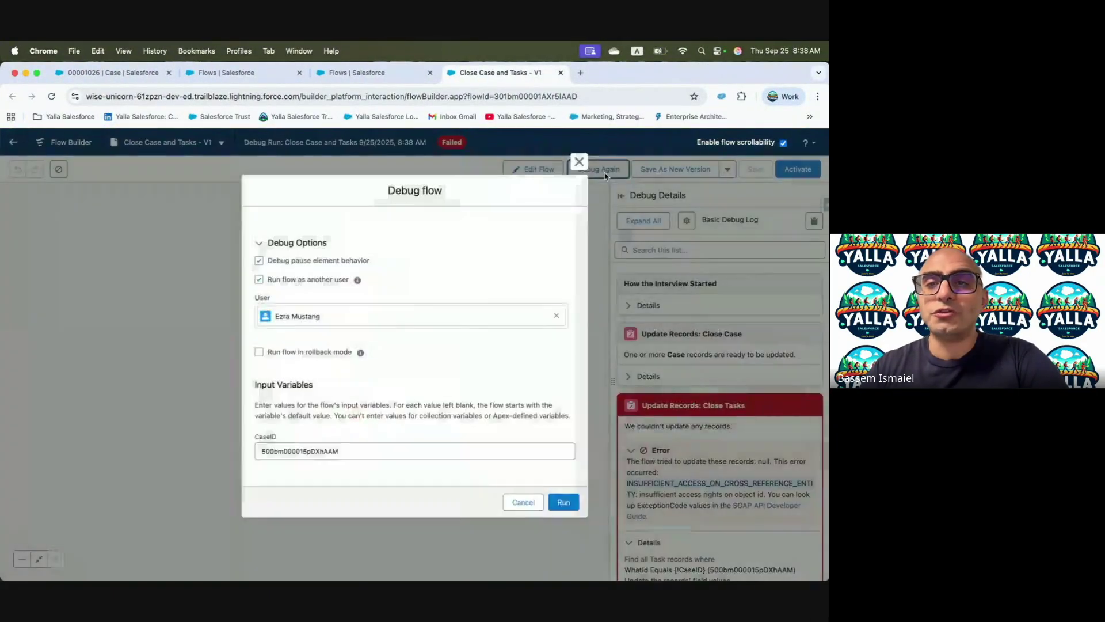
left_click(583, 159)
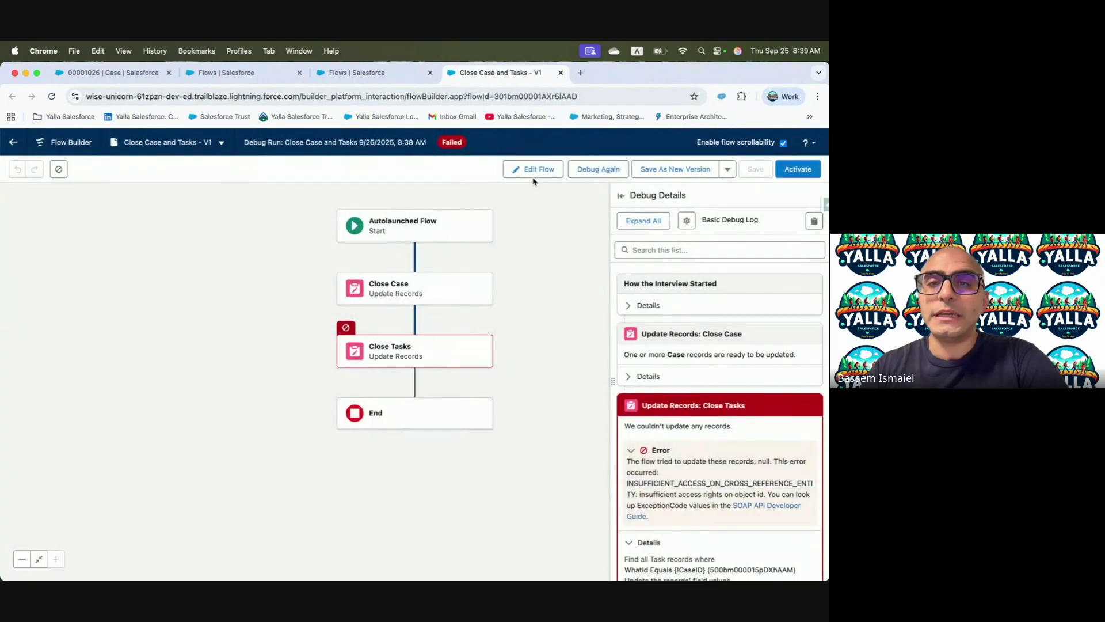
left_click(535, 169)
left_click(607, 169)
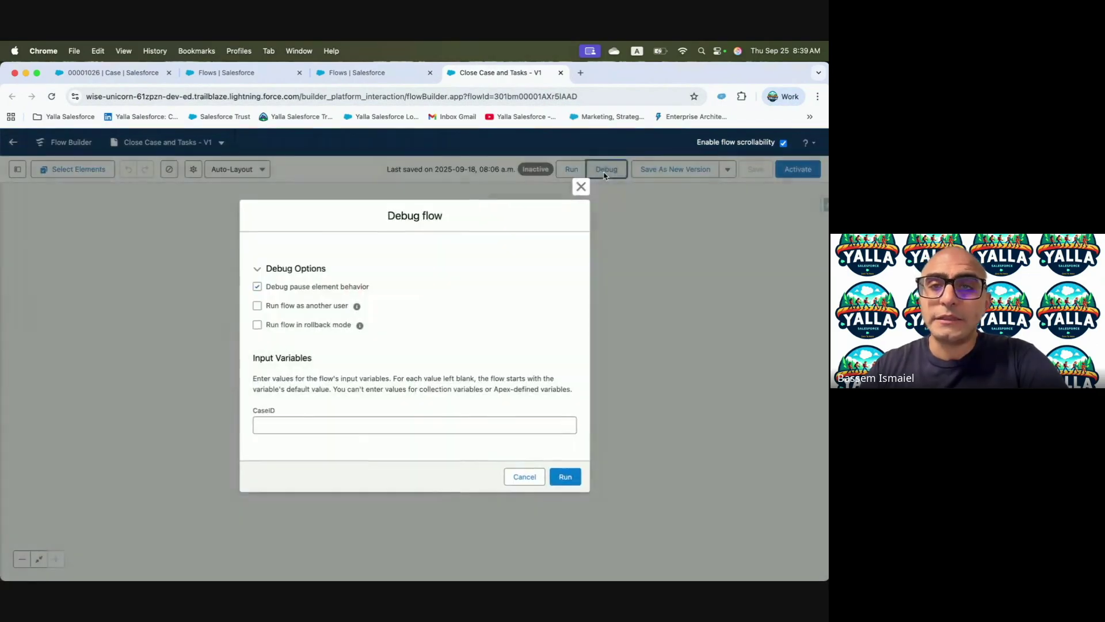
left_click(280, 424)
type("500bm000015pDXhAAM")
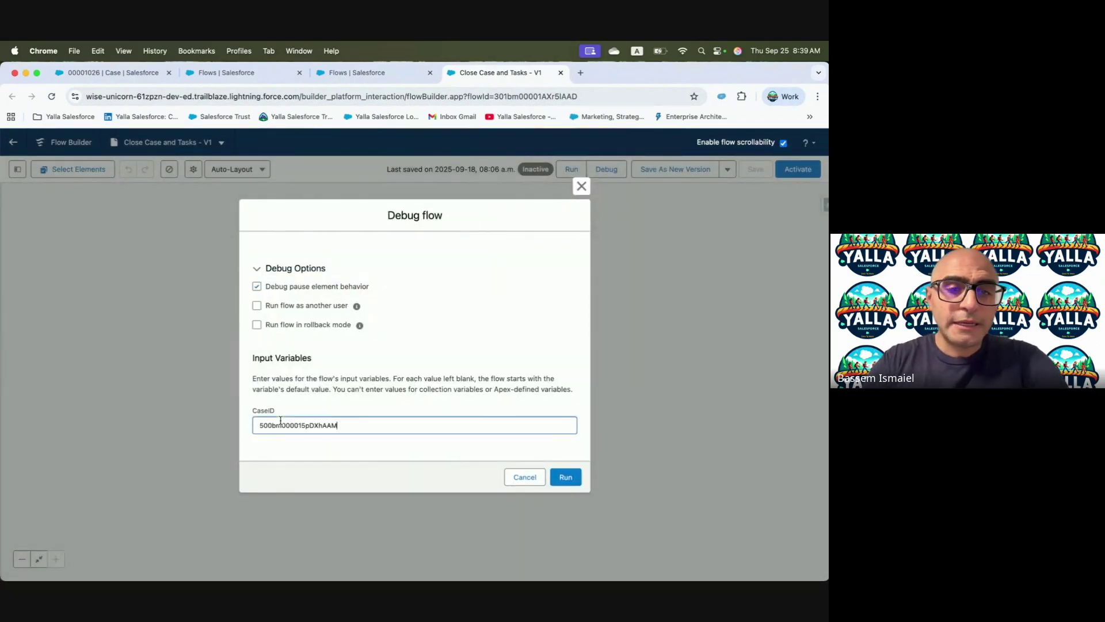
left_click(556, 479)
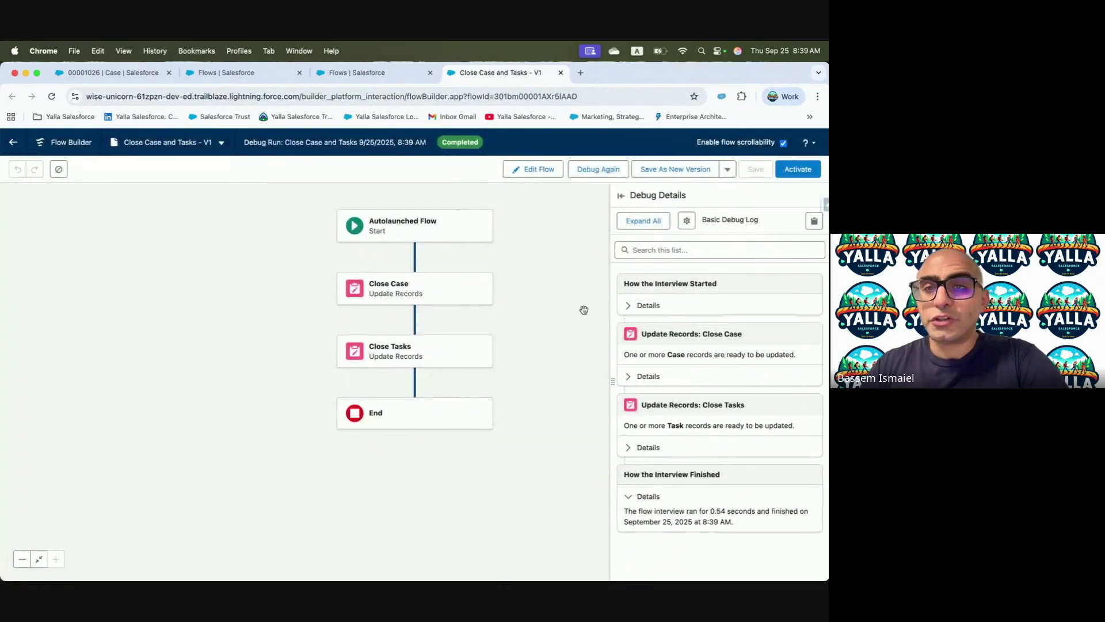
- Open the Flow Trigger Explorer from the Flows list and open the Check Escalated in Cases flow
left_click(338, 79)
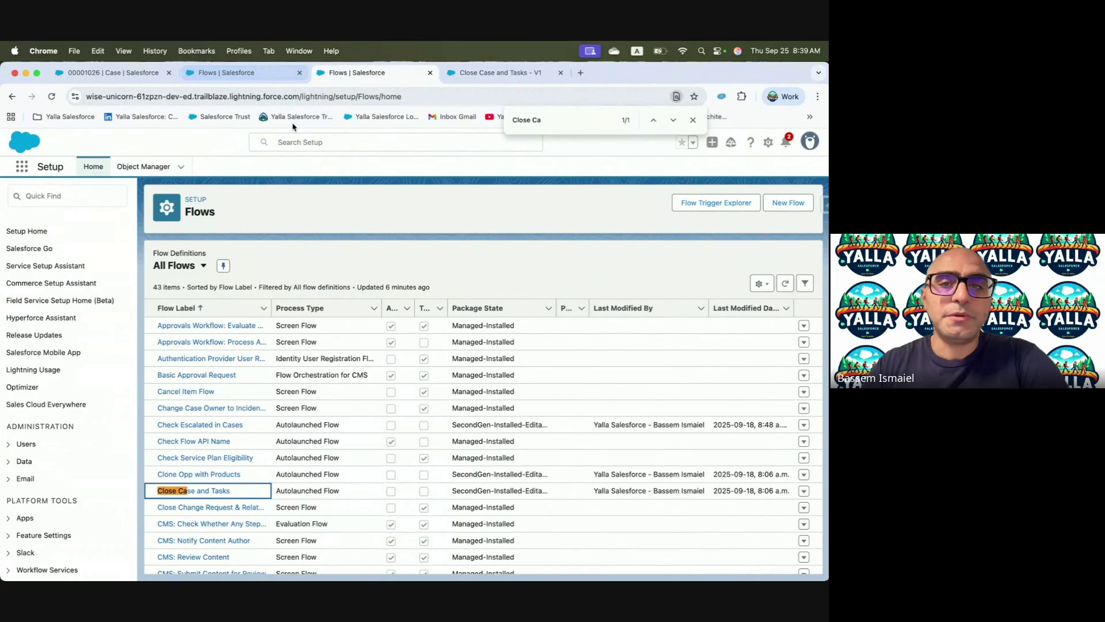
left_click(716, 202)
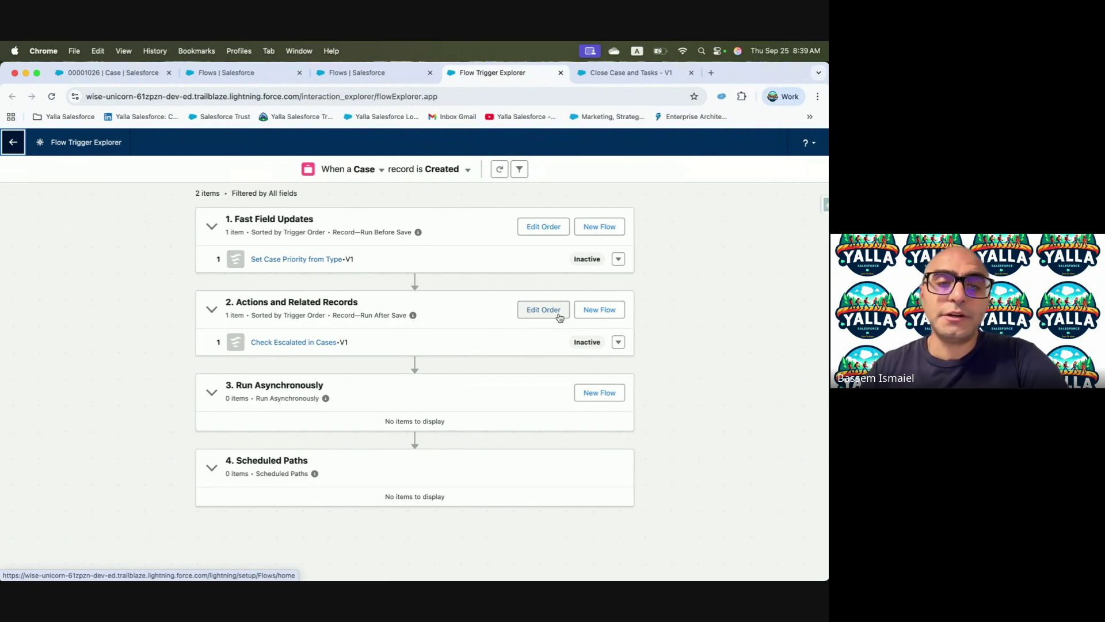
left_click(296, 343)
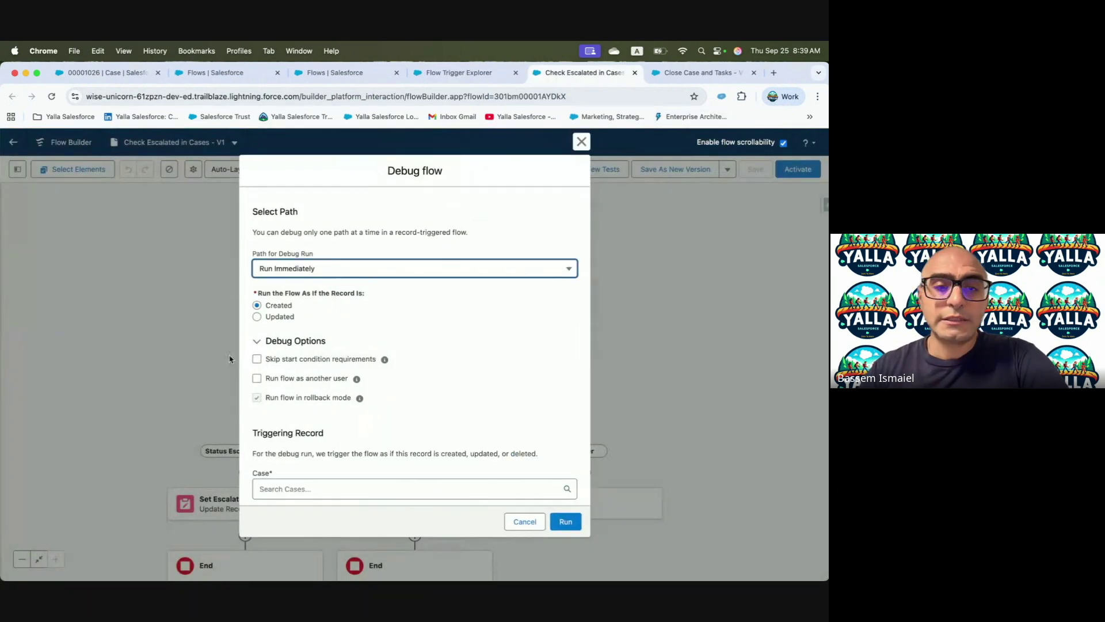
- Debug the Check Escalated in Cases flow as another user, selecting the user named in the Trailhead instructions
left_click(285, 379)
left_click(319, 409)
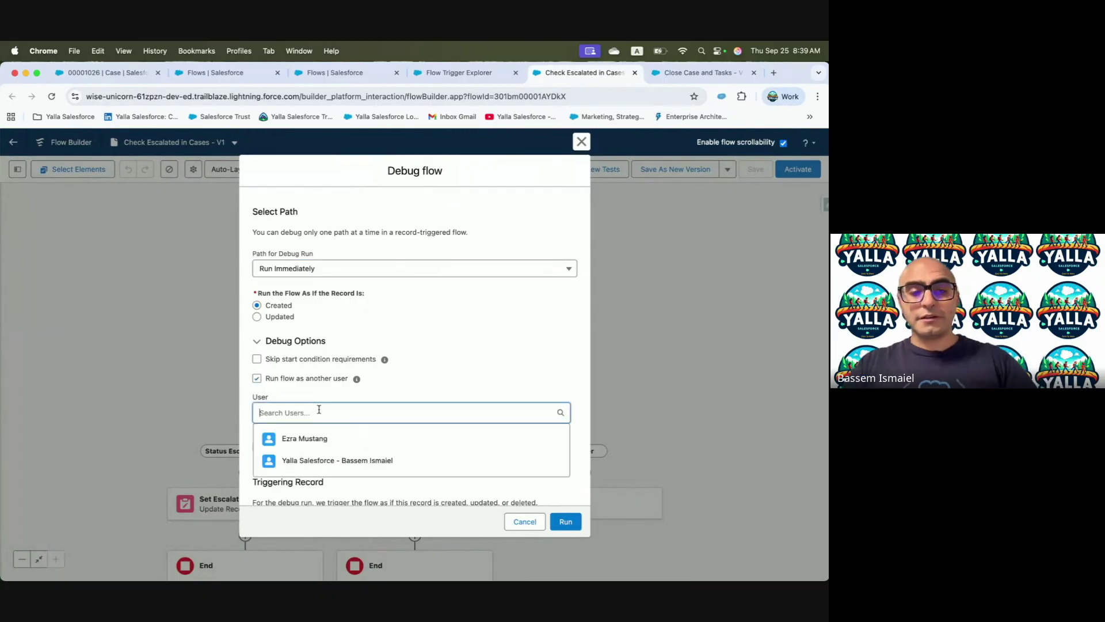
left_click(313, 437)
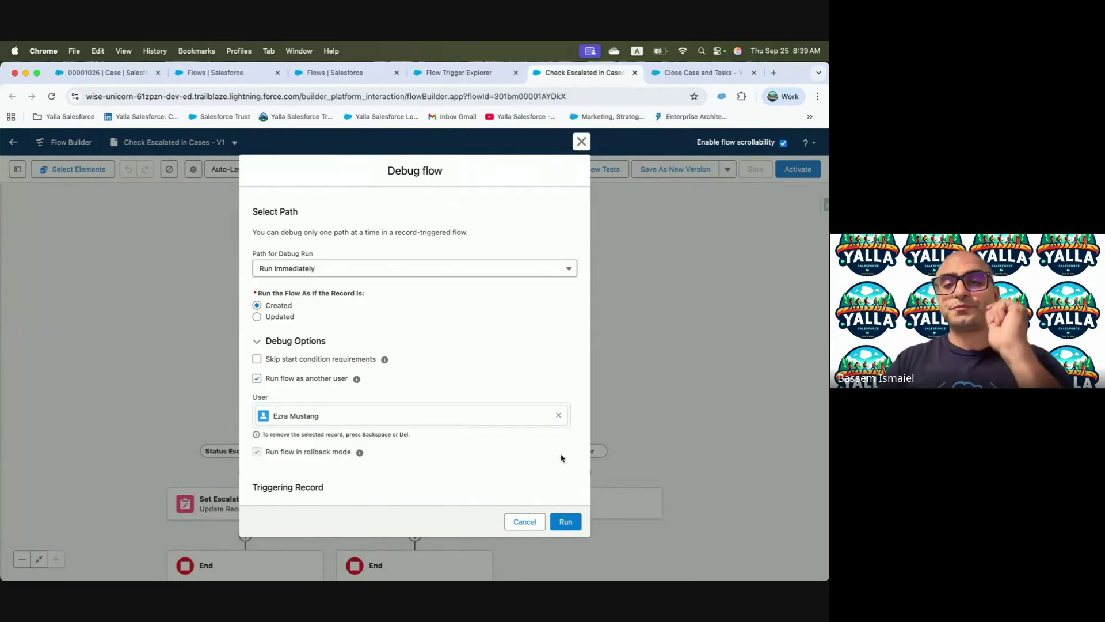
left_click(564, 523)
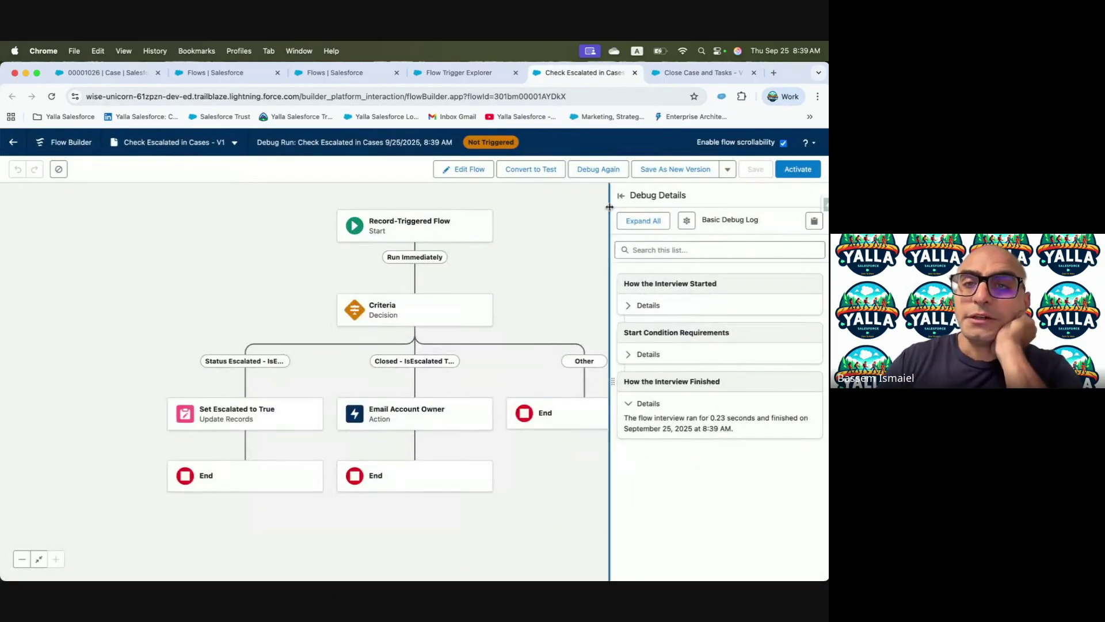
- Examine the initial triggering record settings offered when converting the debug run to a test, and close the new test
left_click(516, 171)
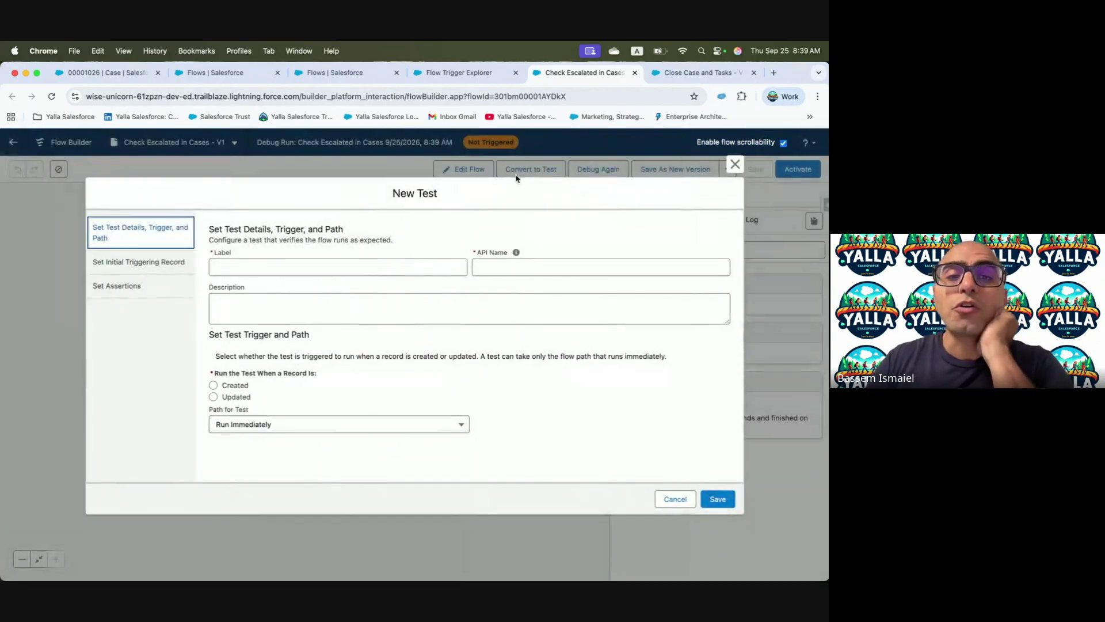
left_click(137, 269)
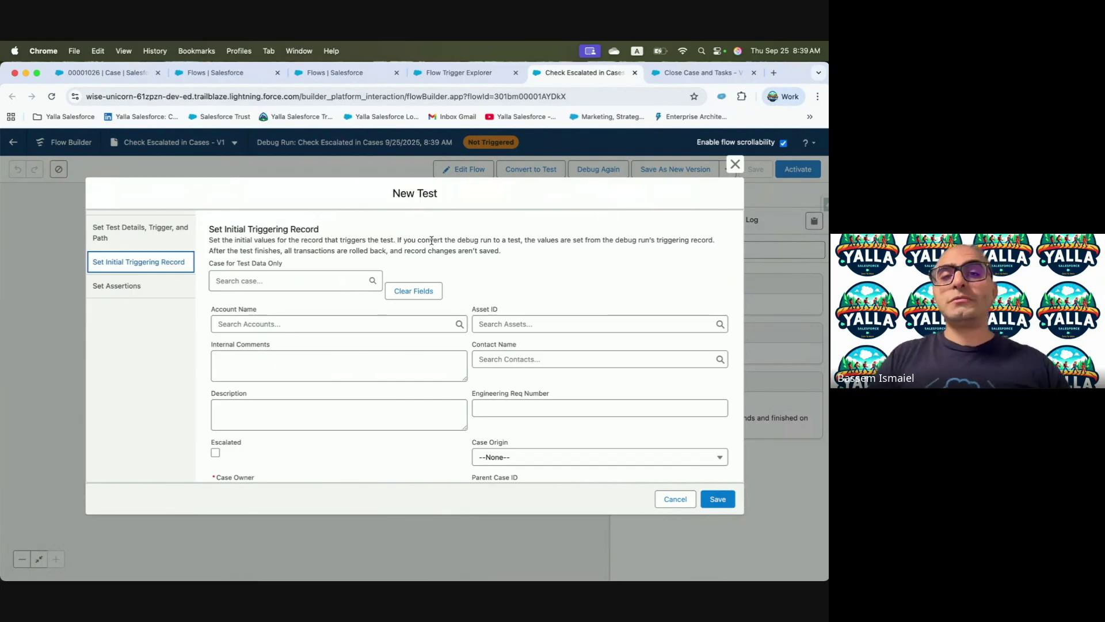
left_click(733, 164)
left_click(598, 169)
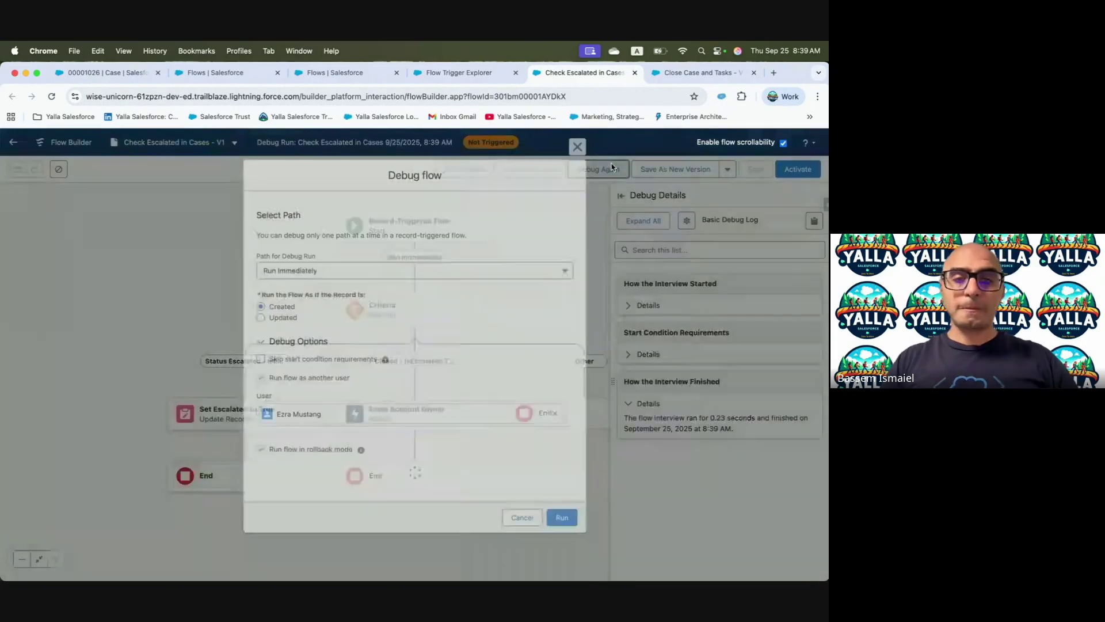
scroll(444, 266, "down", 3)
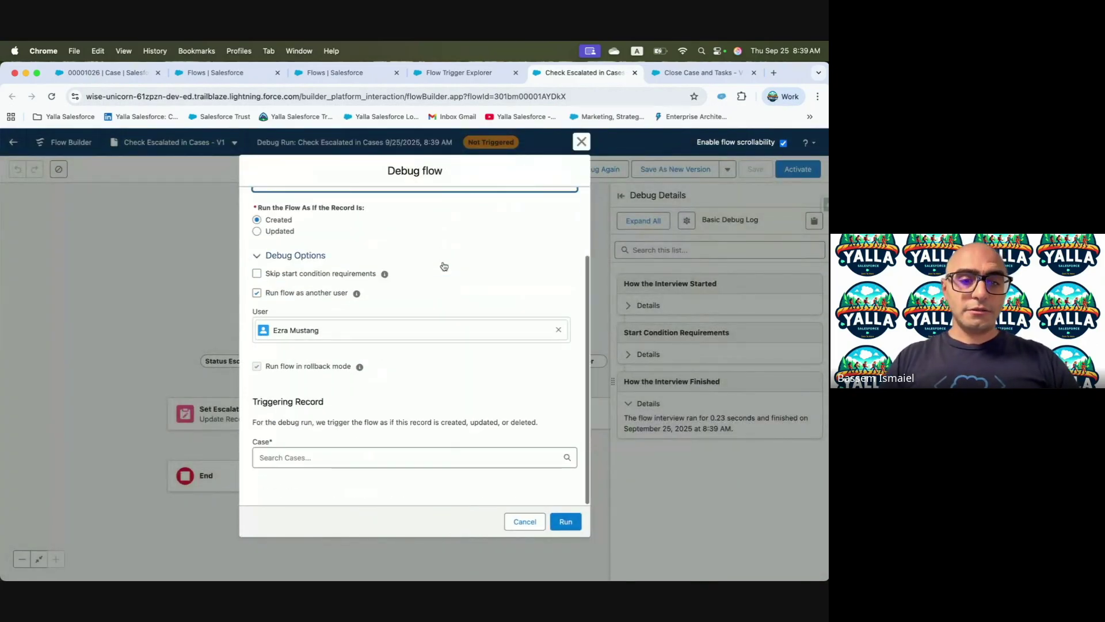
left_click(360, 457)
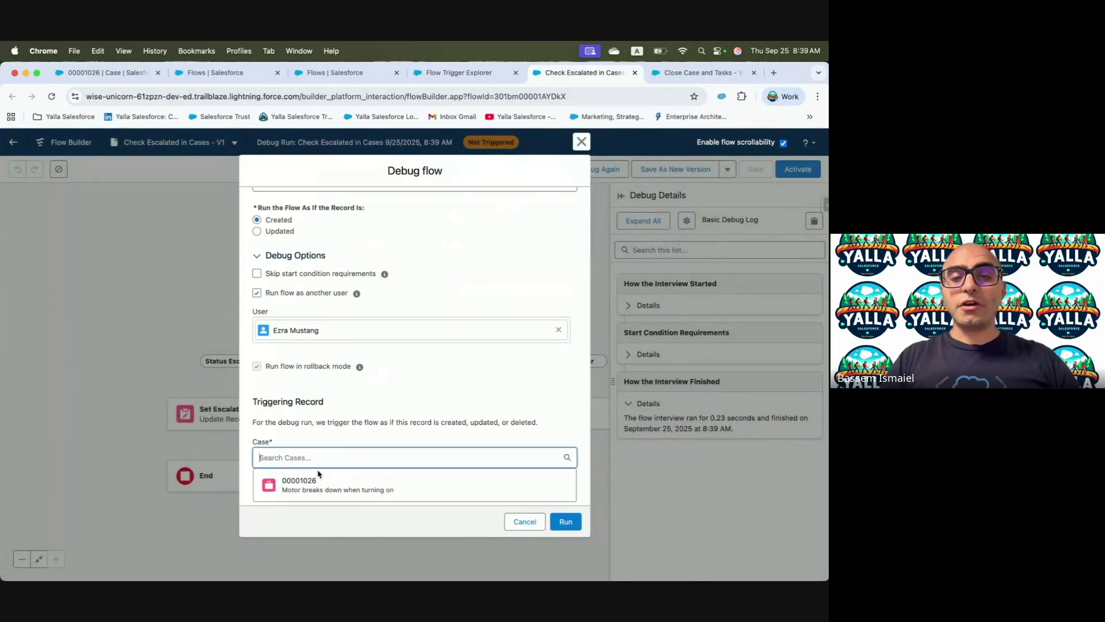
left_click(379, 491)
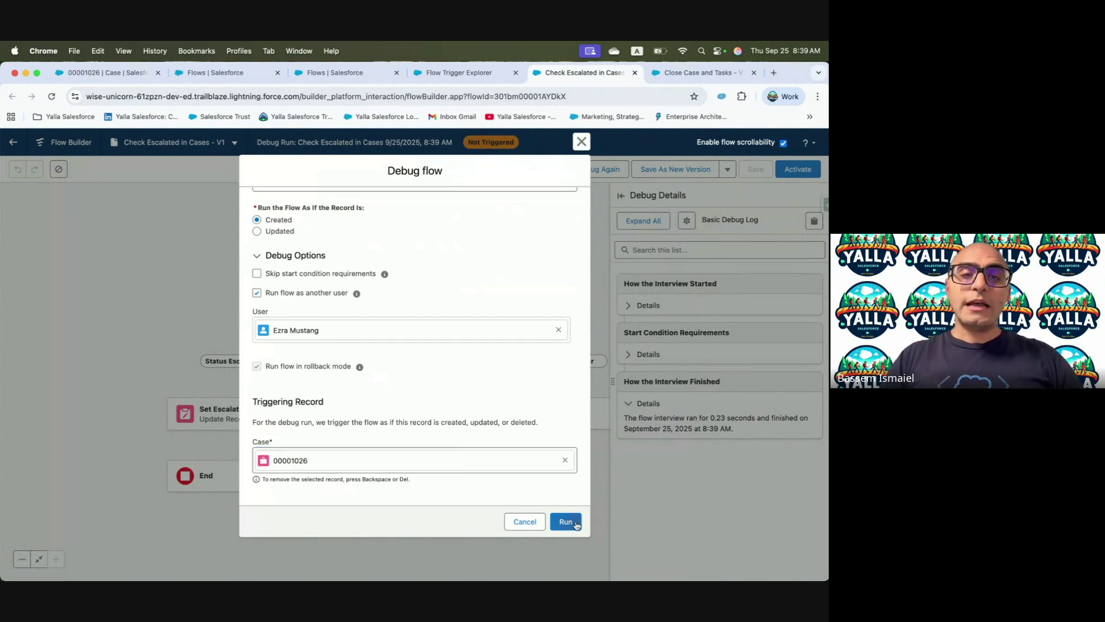
left_click(523, 521)
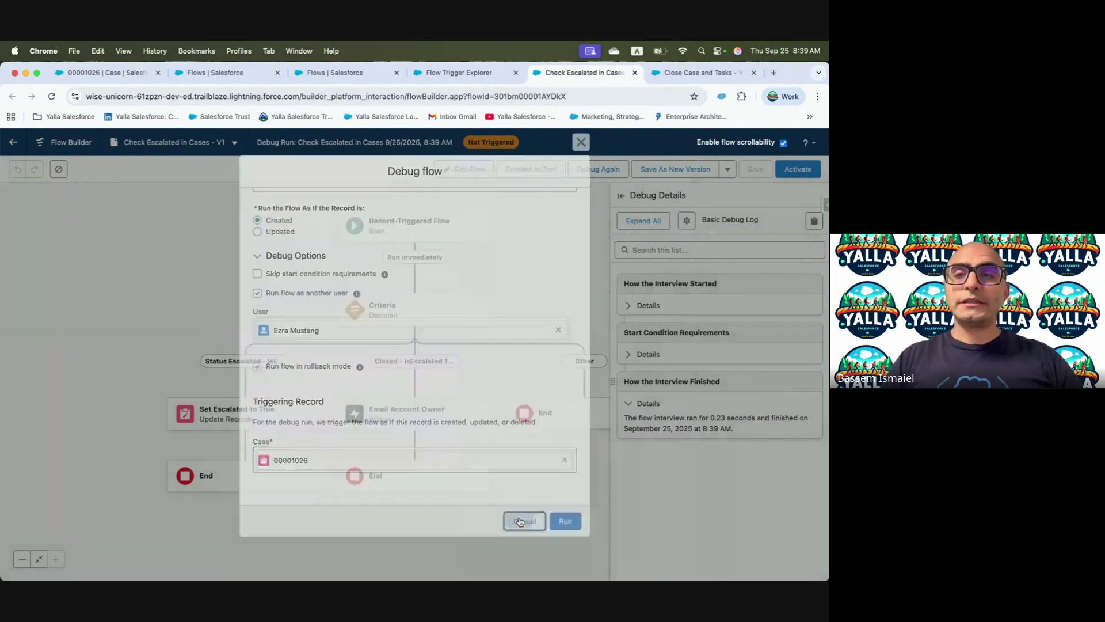
- Convert the debug run to a test and search for its initial triggering case by the copied case ID
left_click(547, 171)
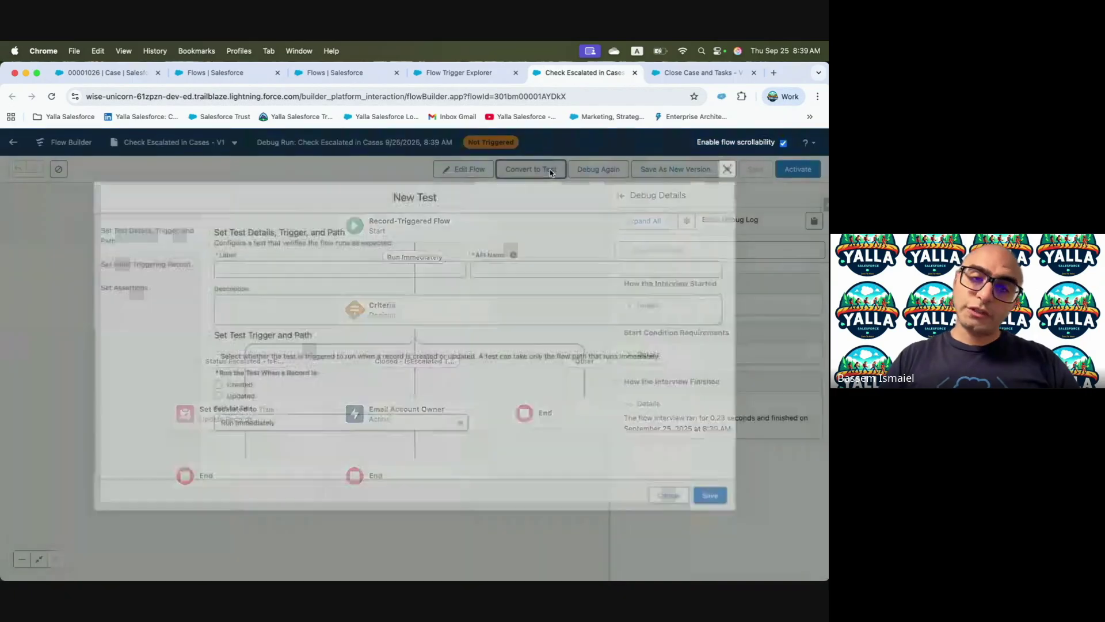
left_click(130, 264)
left_click(296, 278)
type("500bm000015pDXhAAM")
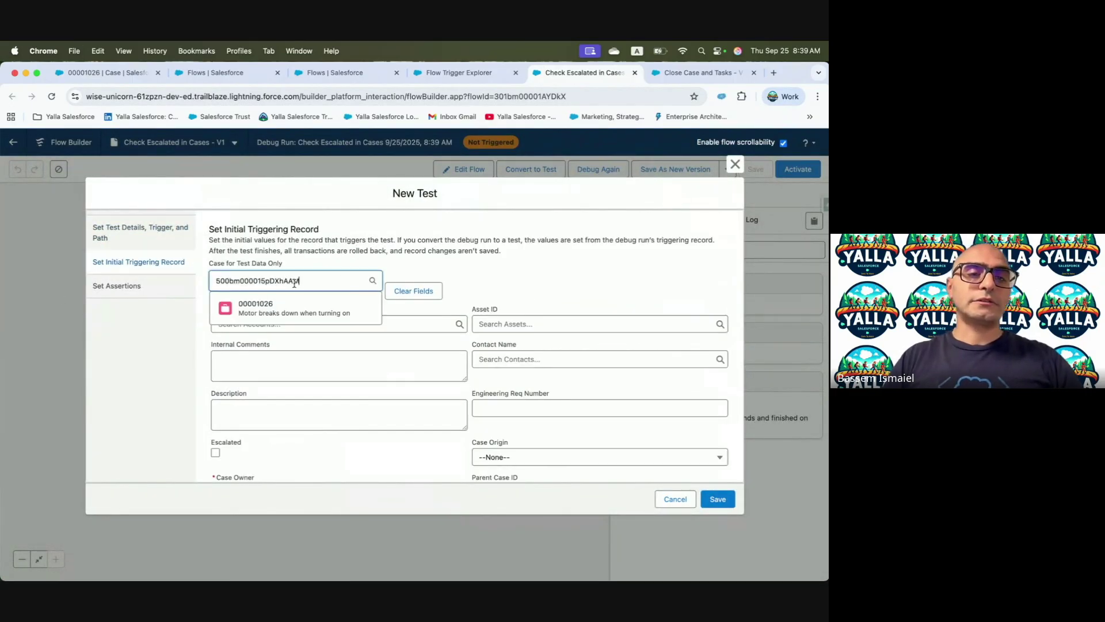
- Load the "Motor breaks down when turning on" case as the new test's initial triggering record and view the assertion settings
left_click(285, 305)
left_click(303, 279)
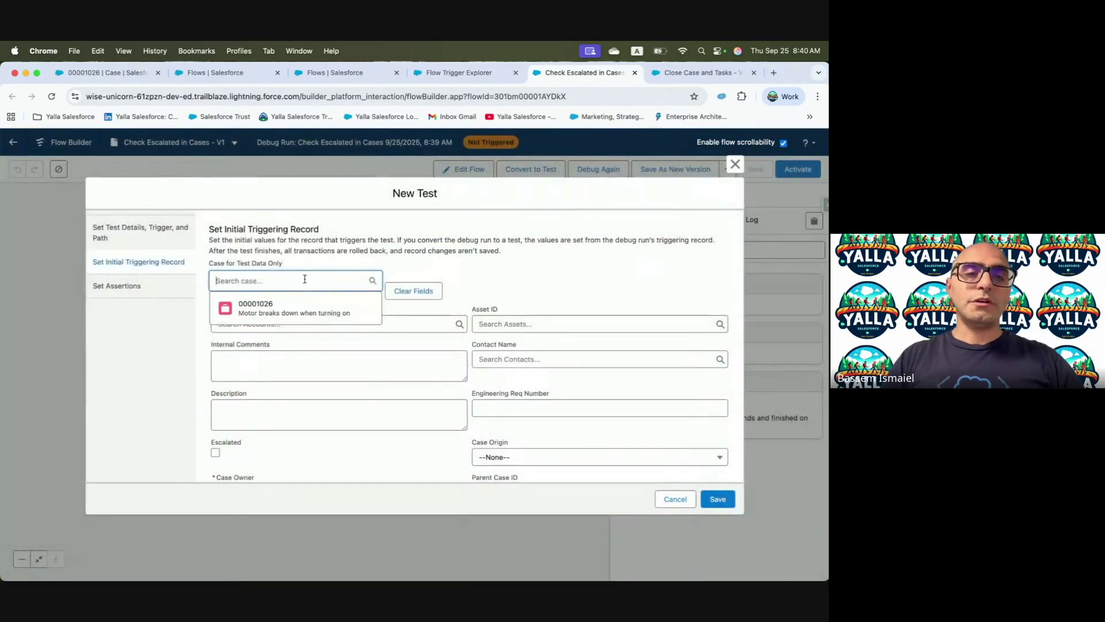
left_click(288, 311)
scroll(375, 371, "down", 10)
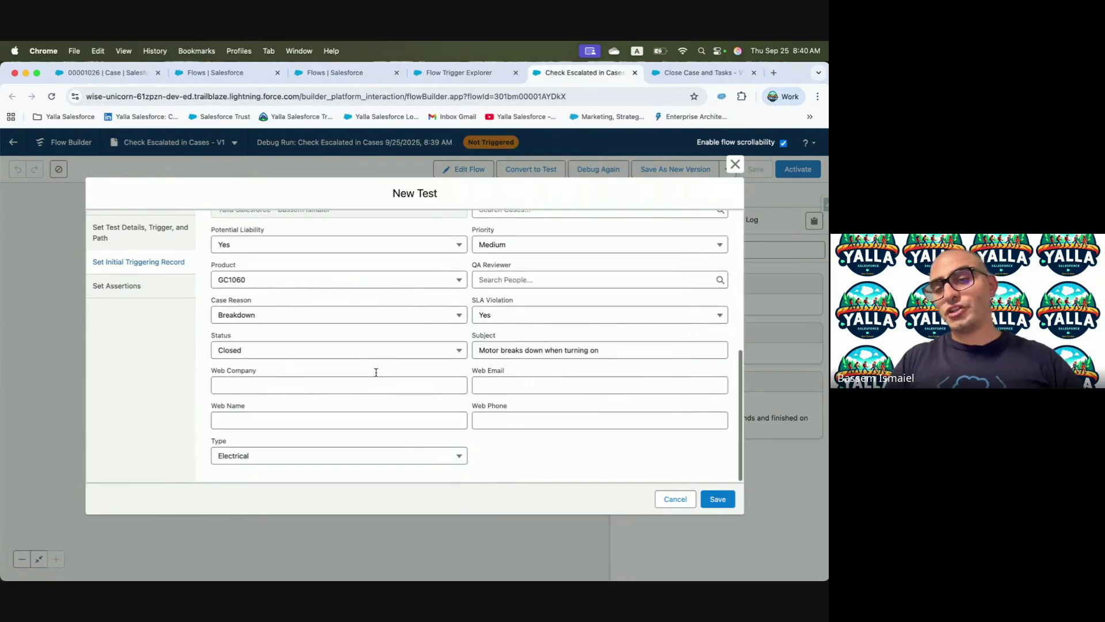
scroll(376, 373, "up", 10)
left_click(143, 285)
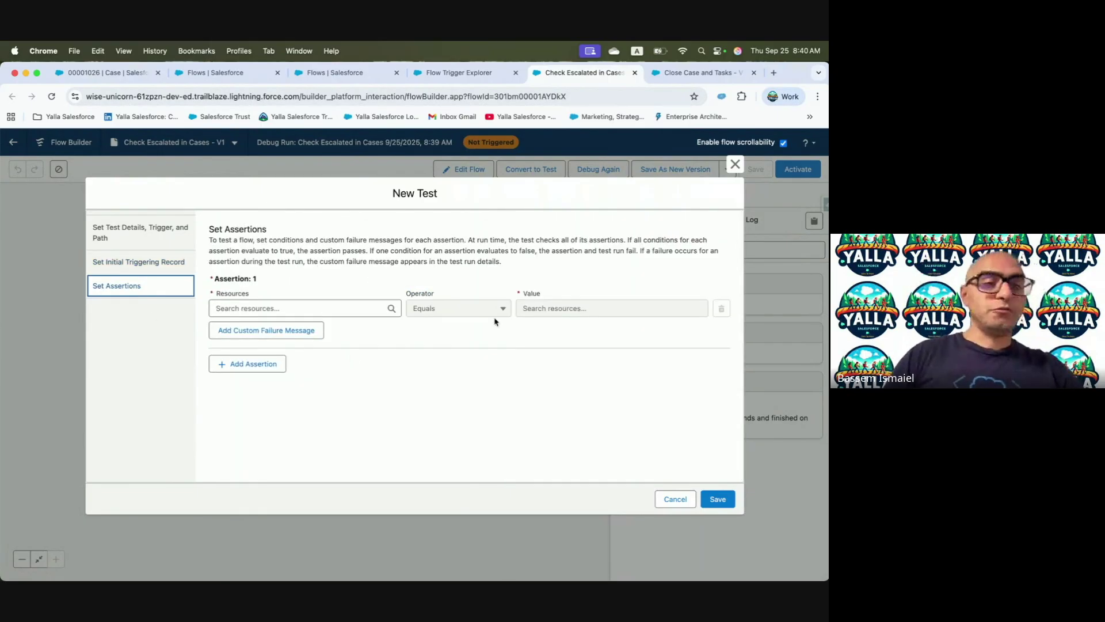
- Discard the new test and close the Check Escalated in Cases and Close Case and Tasks flows
left_click(736, 164)
left_click(634, 72)
left_click(636, 74)
- Read the Trailhead section on troubleshooting the debug error, covering the error message and the flow's default System Context With Sharing
key("ctrl+Left")
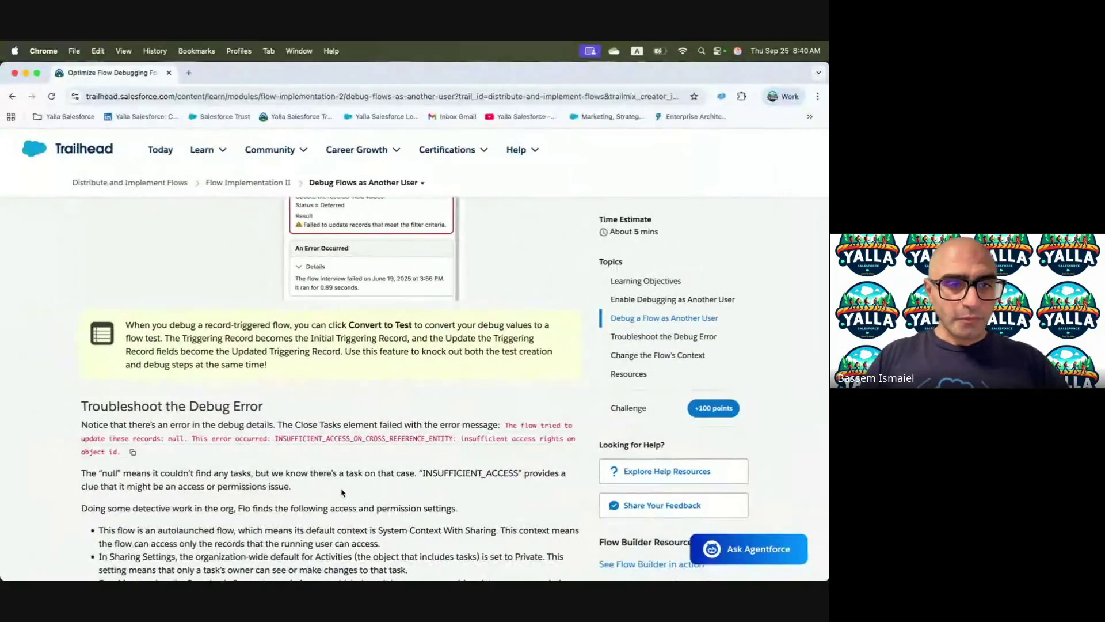
scroll(342, 492, "down", 3)
scroll(342, 493, "down", 2)
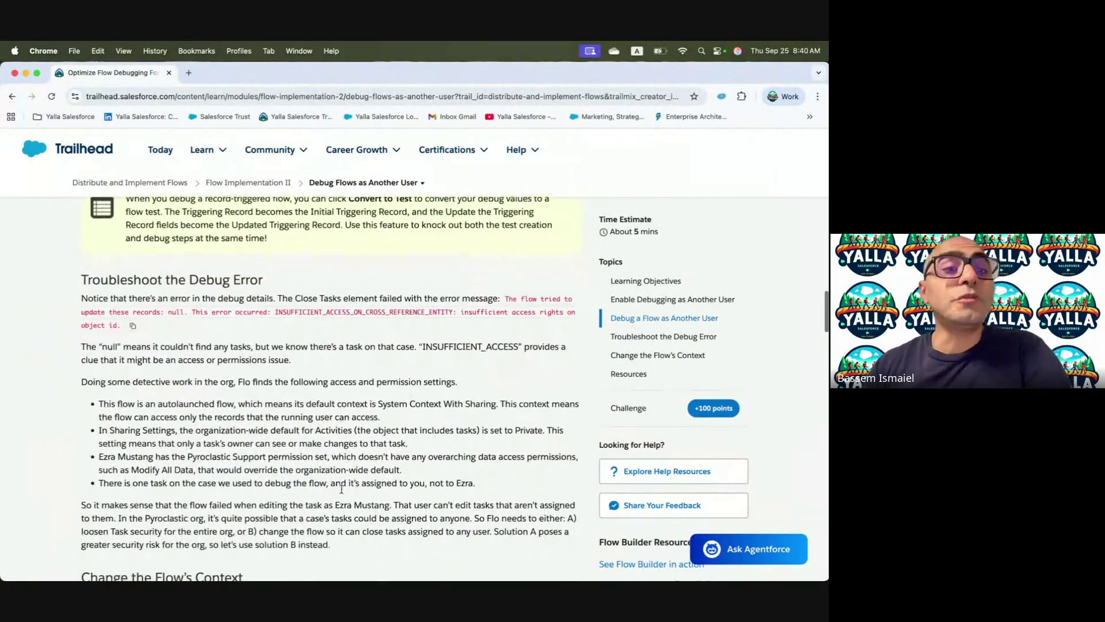
left_click_drag(504, 299, 186, 313)
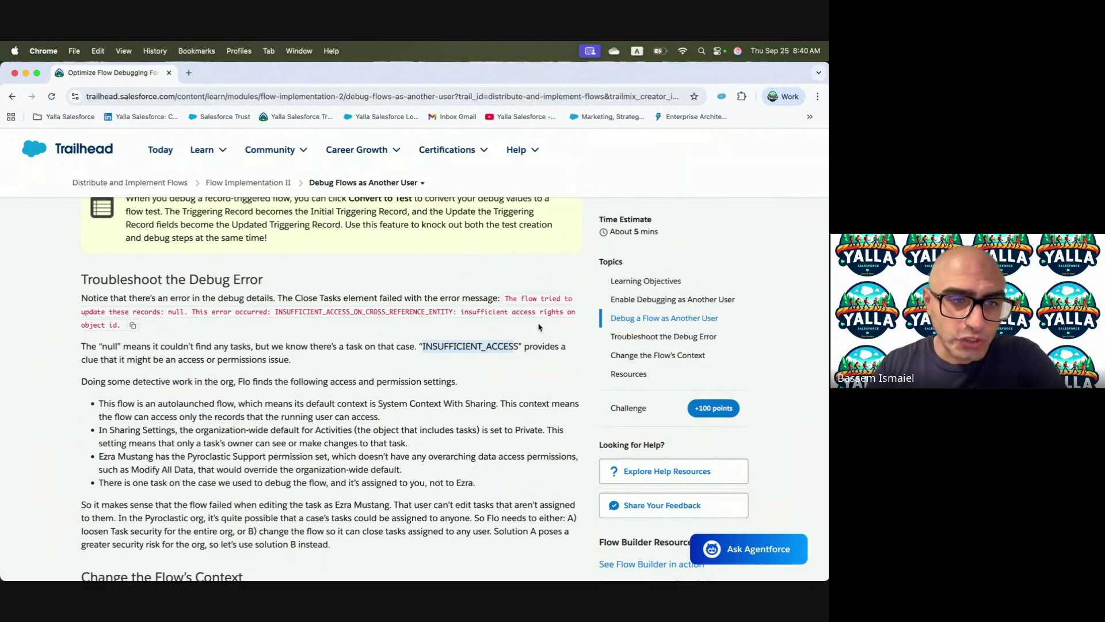
scroll(539, 327, "down", 2)
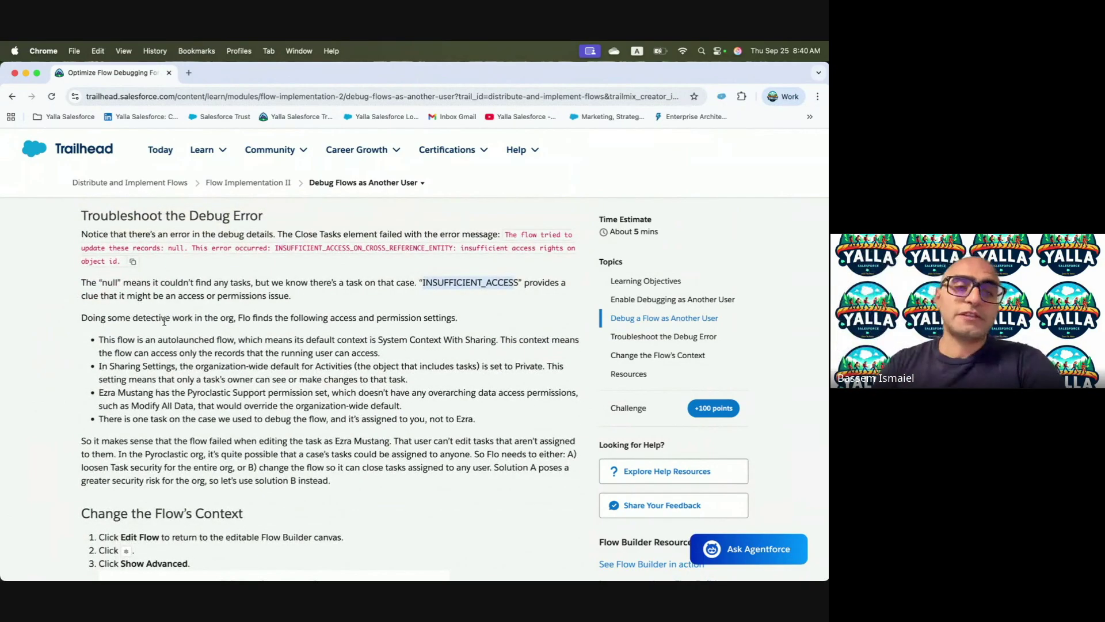
left_click_drag(99, 339, 415, 344)
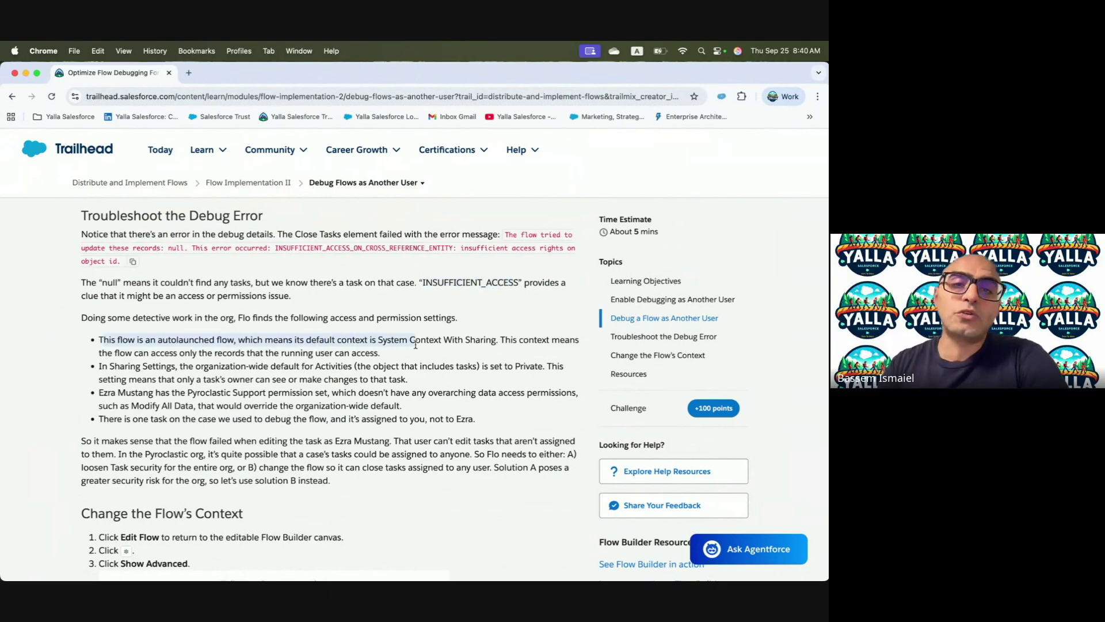
left_click(416, 345)
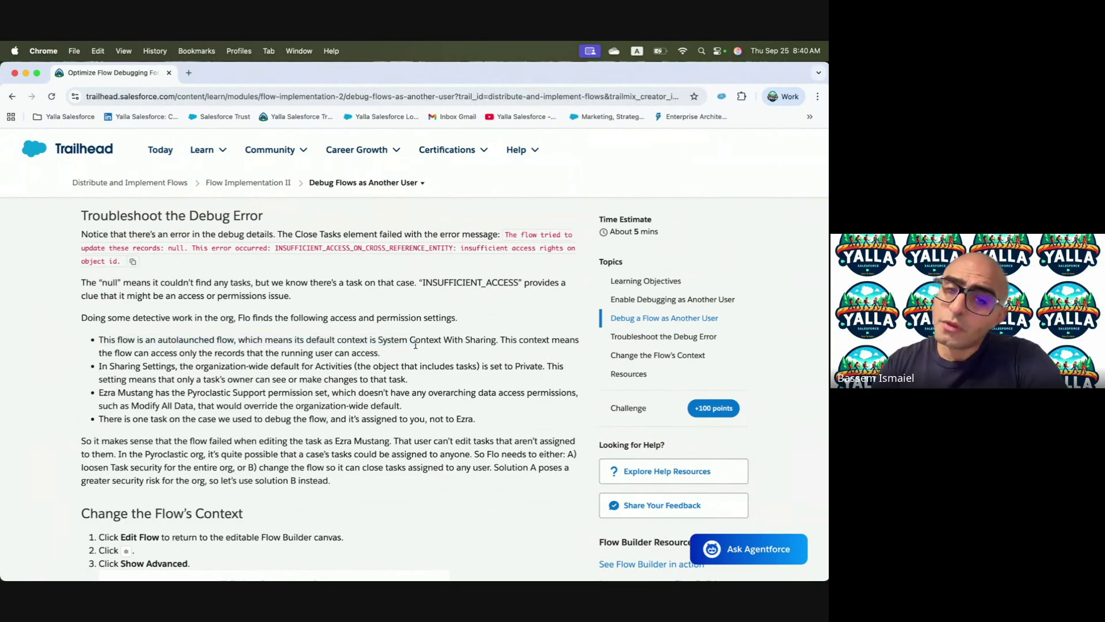
left_click_drag(370, 338, 495, 340)
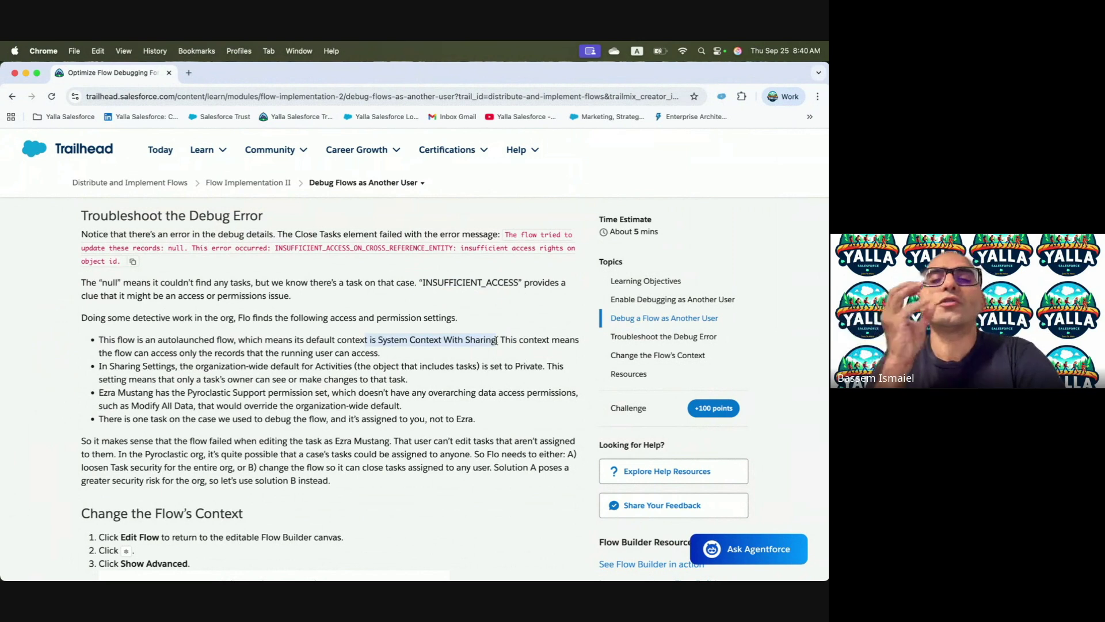
left_click(425, 344)
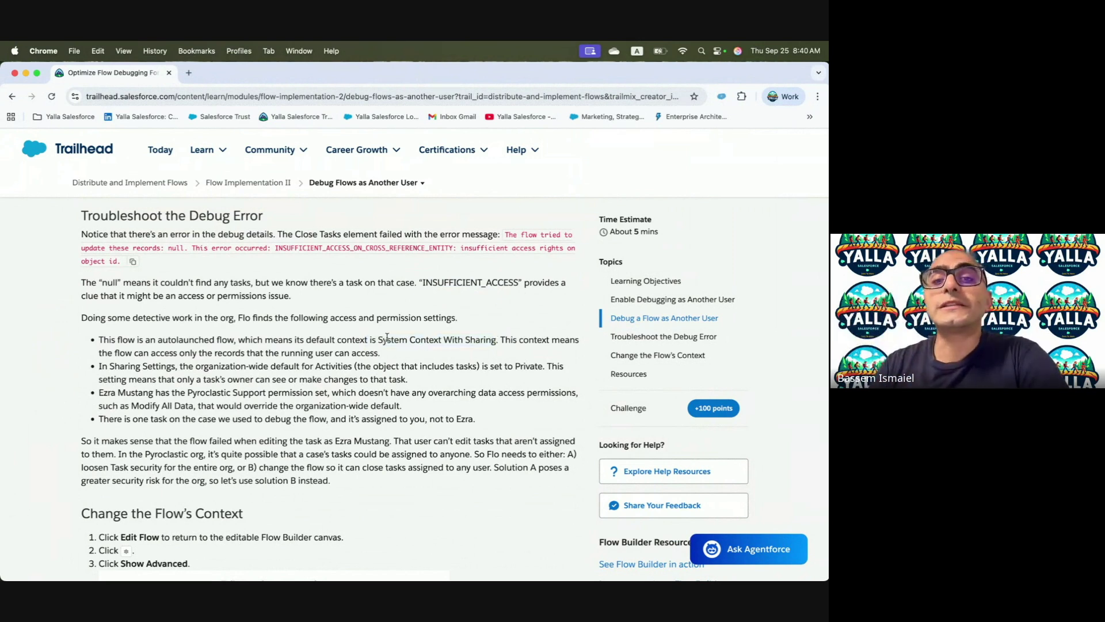
left_click_drag(377, 339, 490, 340)
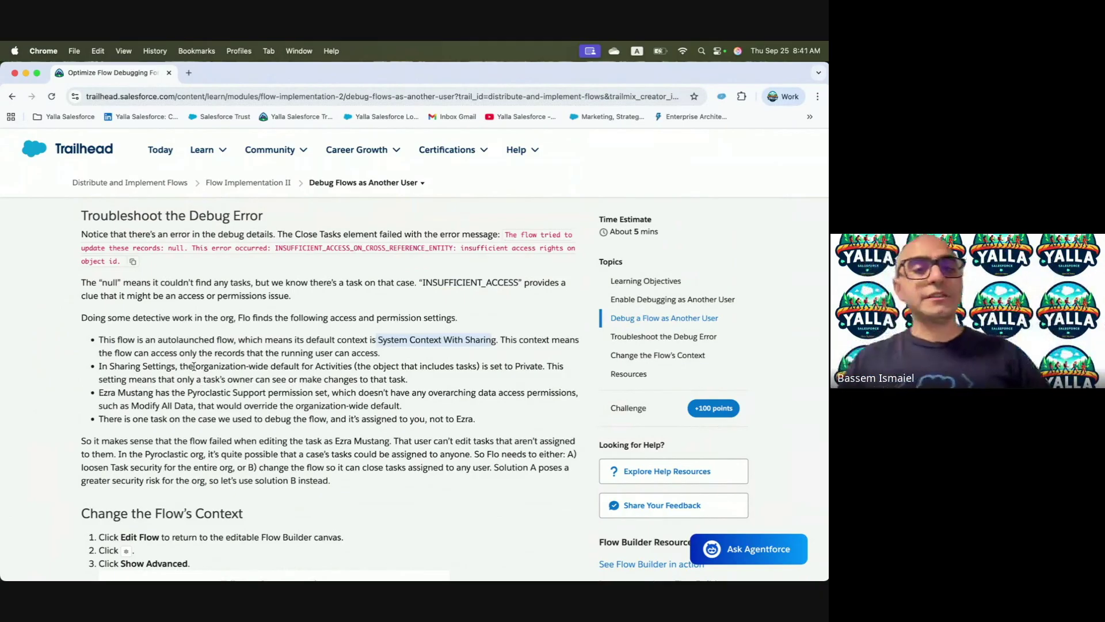
- Switch to the Salesforce org and open Sharing Settings in Setup
key("ctrl+Right")
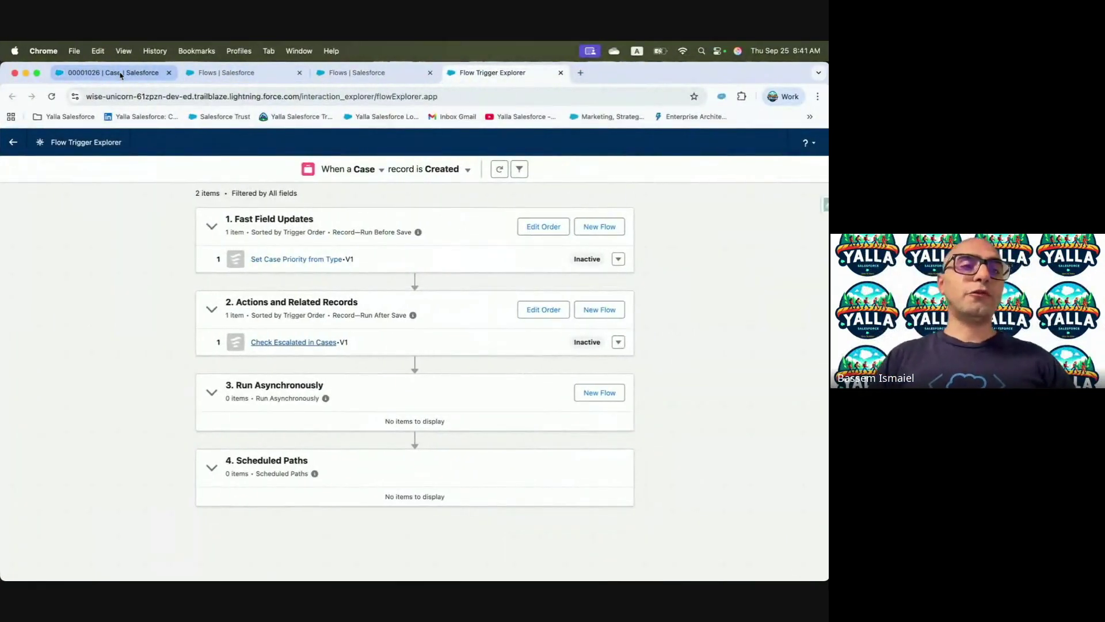
left_click(121, 74)
left_click(225, 72)
left_click(67, 196)
type("S")
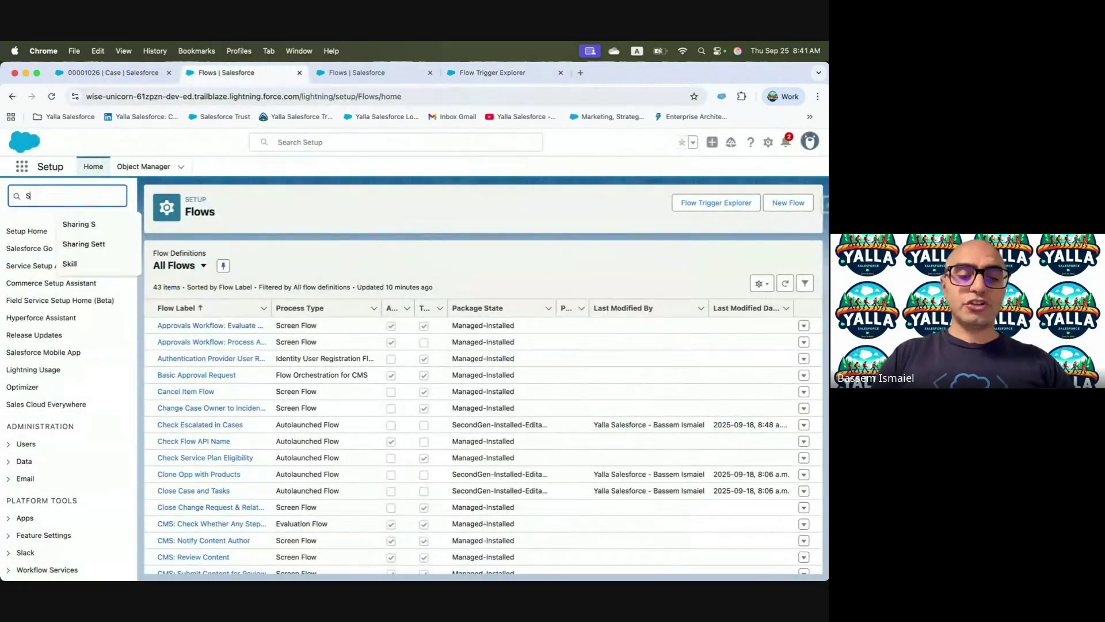
type("haring S")
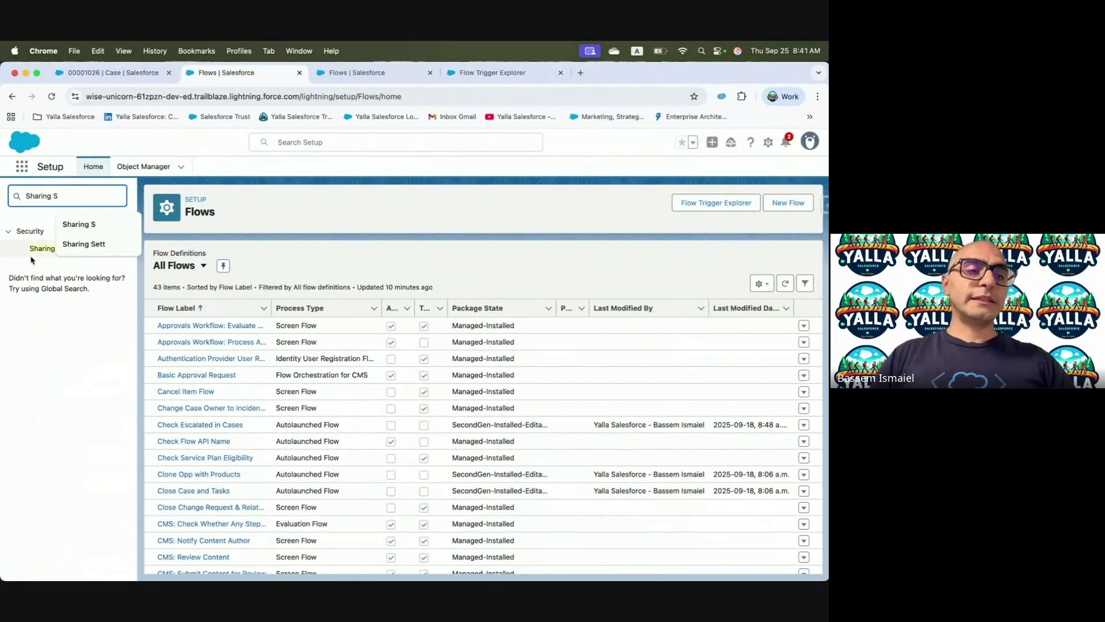
left_click(41, 248)
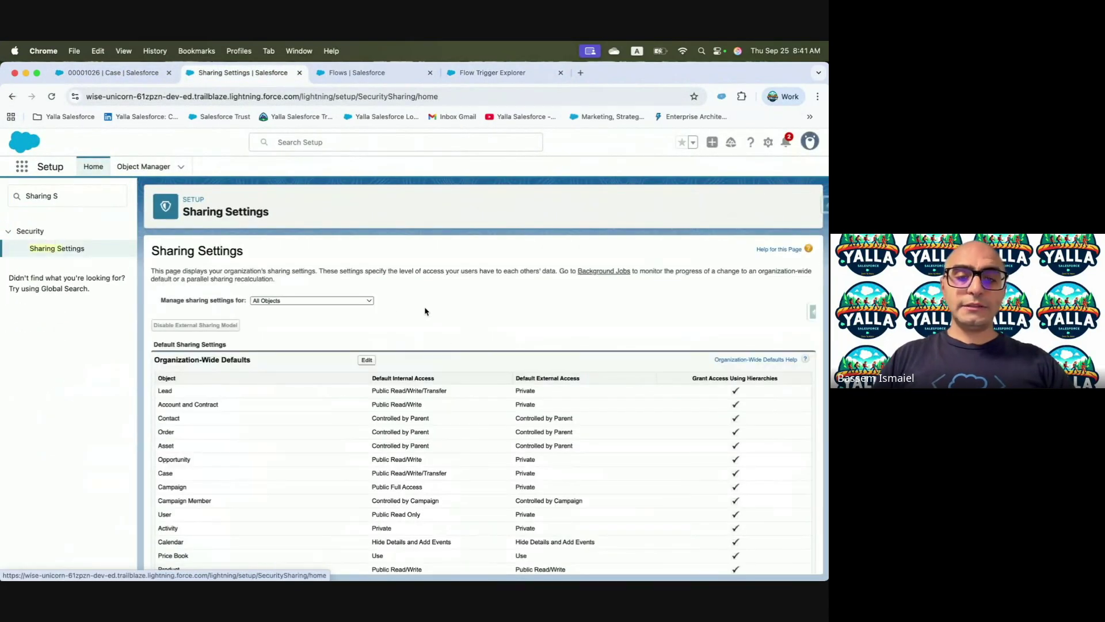
- Search the sharing settings for Task and Activity, and check the organization-wide default access for Activity
key("super+f")
type("Task")
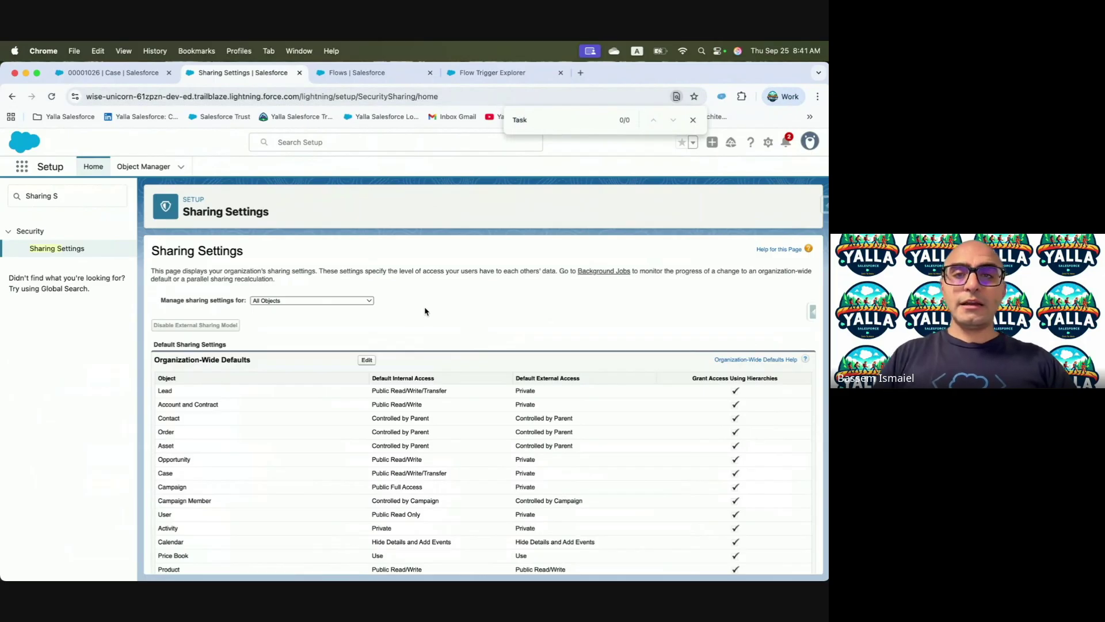
scroll(303, 369, "down", 1)
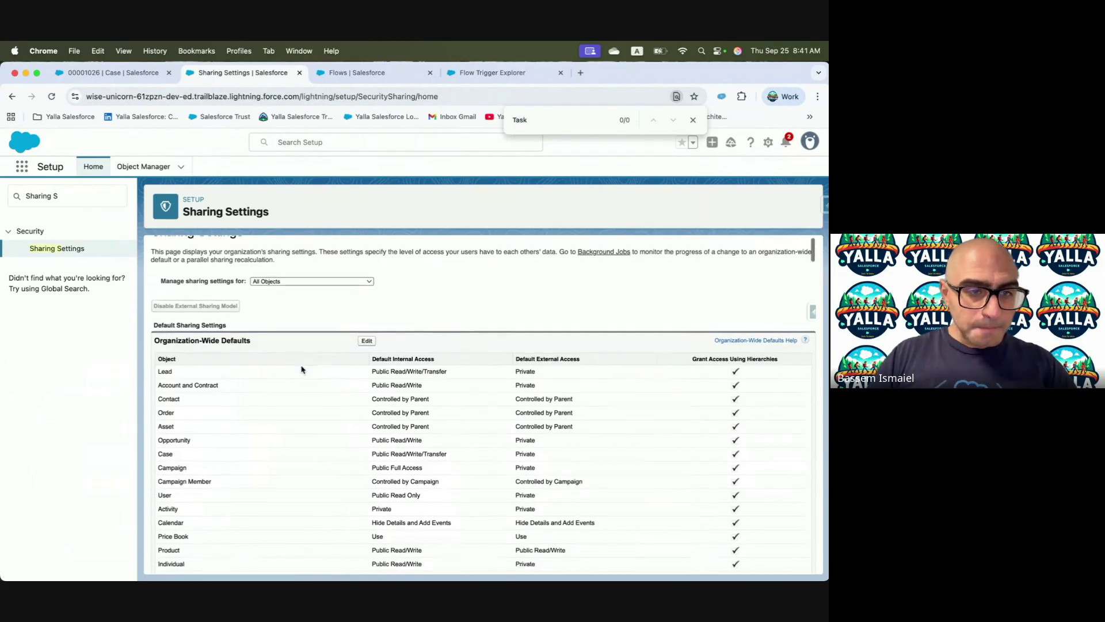
double_click(537, 114)
type("Activi")
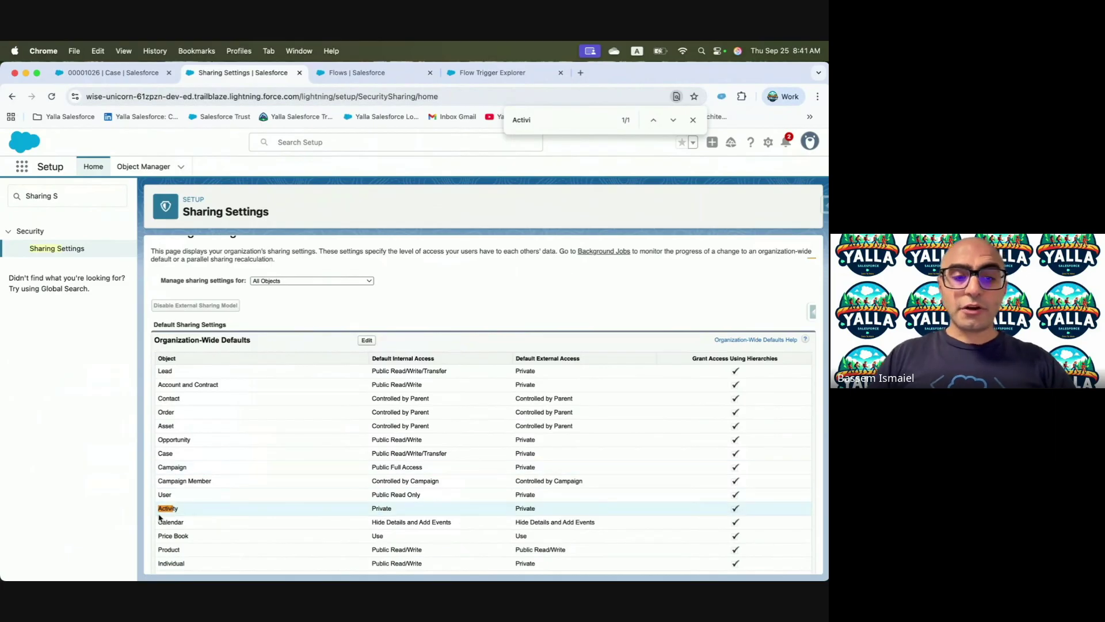
left_click_drag(158, 510, 452, 511)
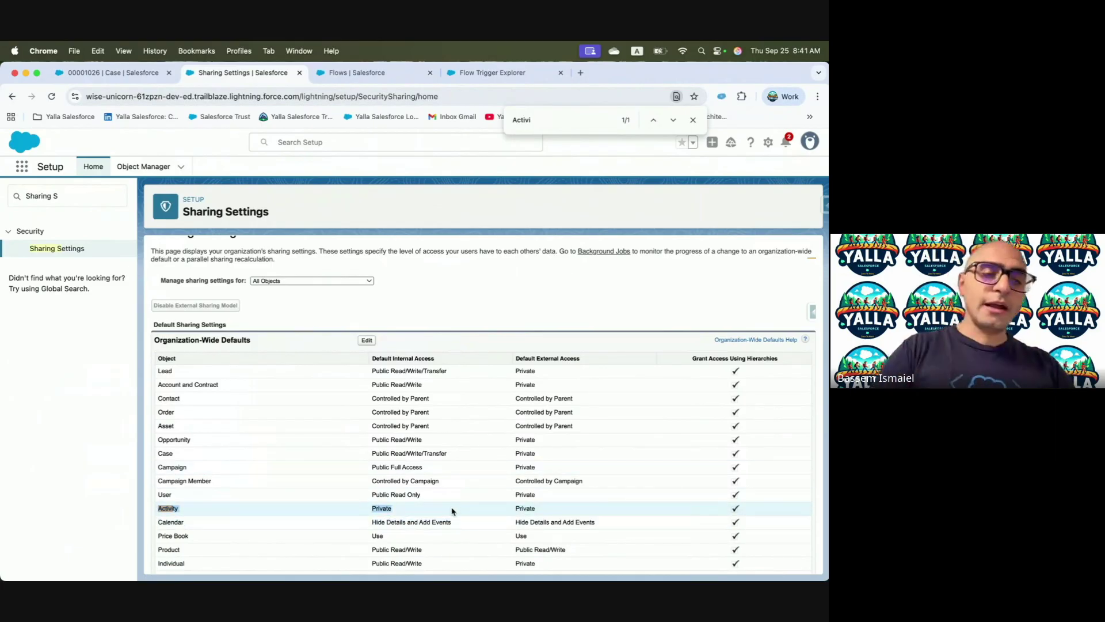
double_click(167, 510)
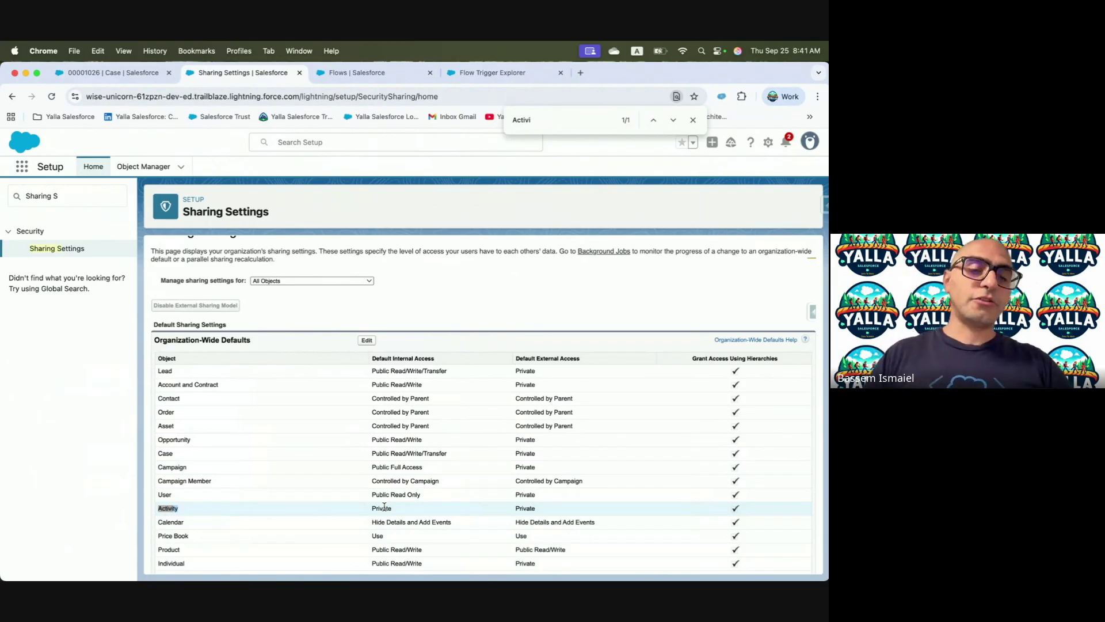
- Return to Trailhead and read how Activity sharing, the Pyroclastic Support permission set and task assignment affect the flow's access
key("ctrl+Left")
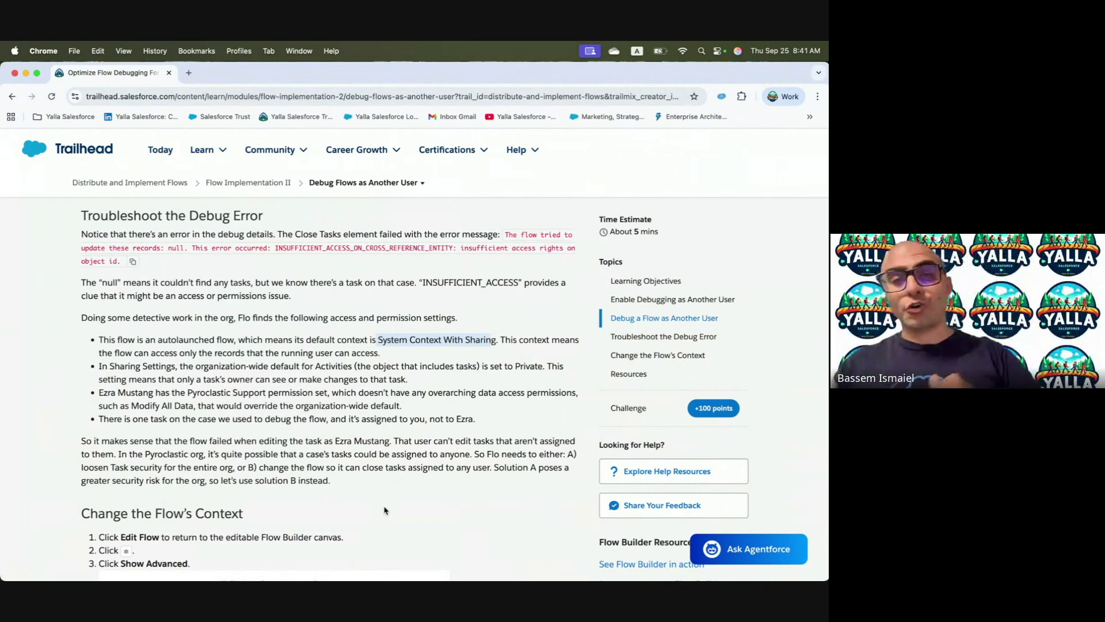
left_click(395, 351)
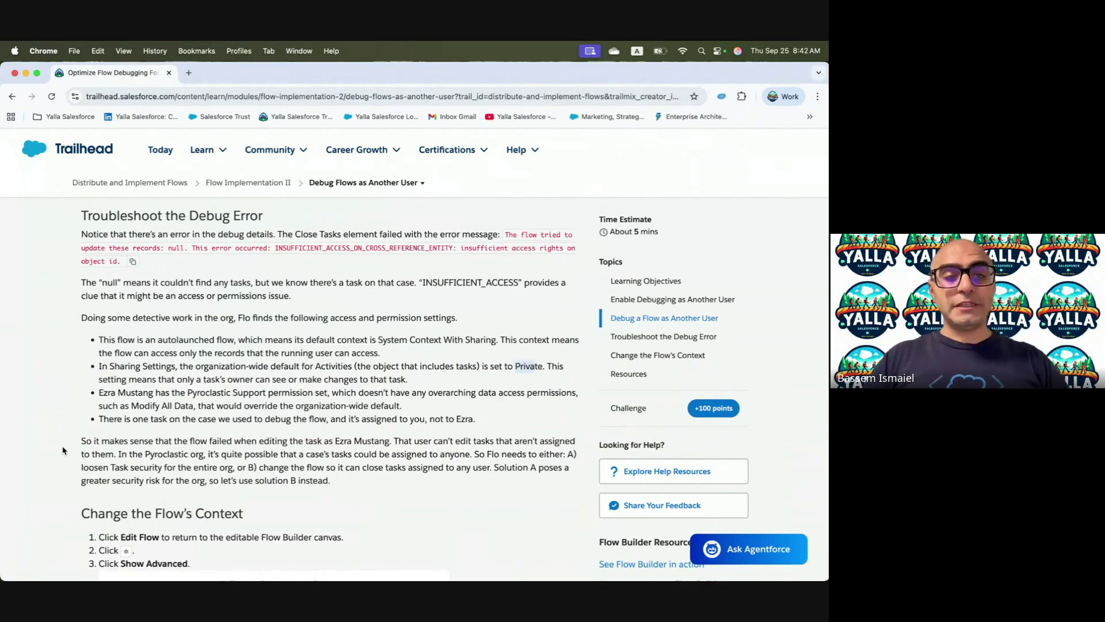
left_click_drag(203, 375, 384, 376)
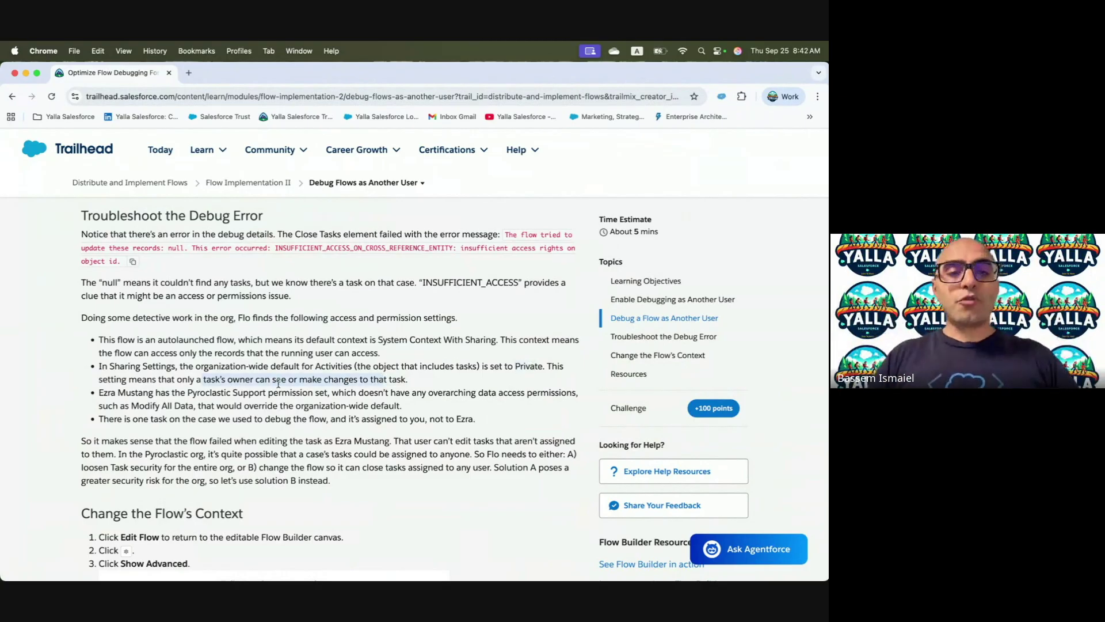
left_click_drag(183, 393, 426, 404)
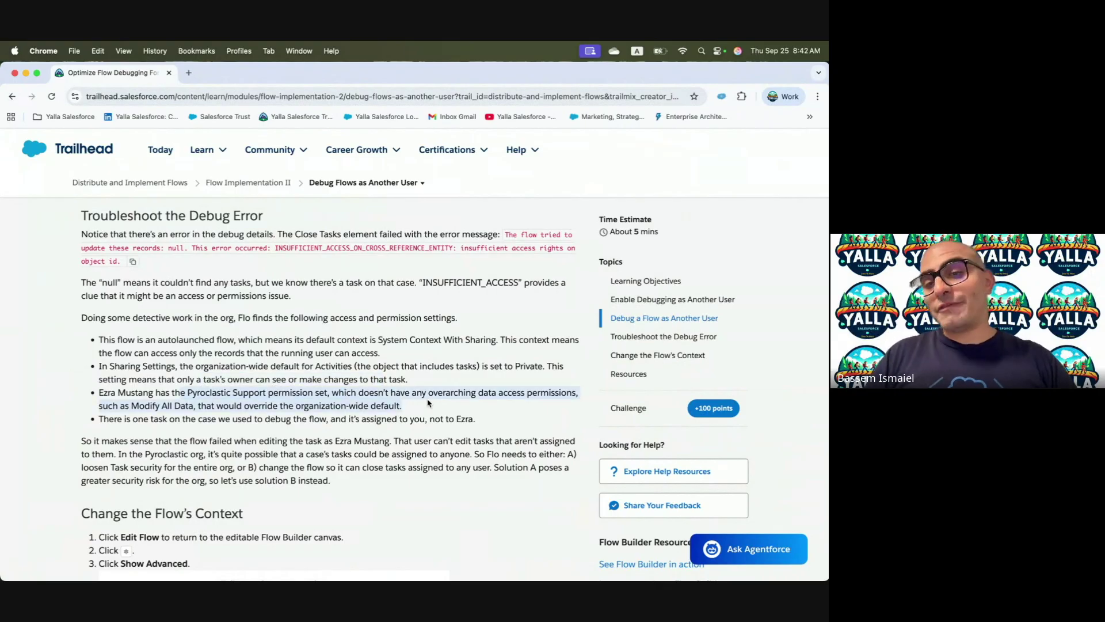
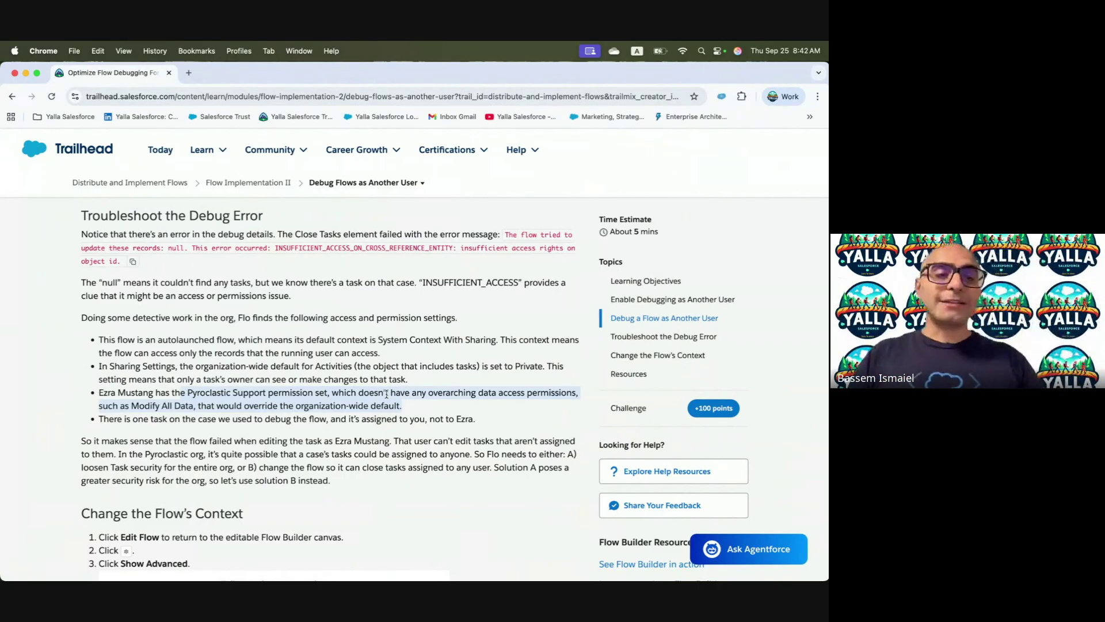
left_click(131, 454)
left_click_drag(107, 419, 346, 416)
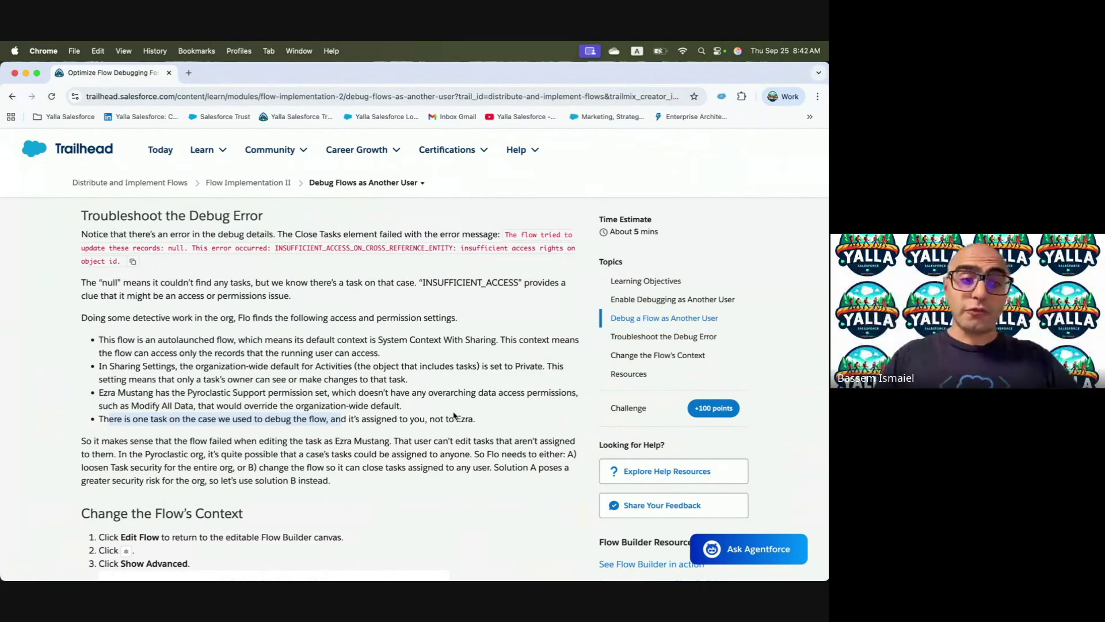
- Read why the flow failed, compare the two proposed solutions, and look at the instructions for changing the flow's context
left_click_drag(158, 442, 400, 441)
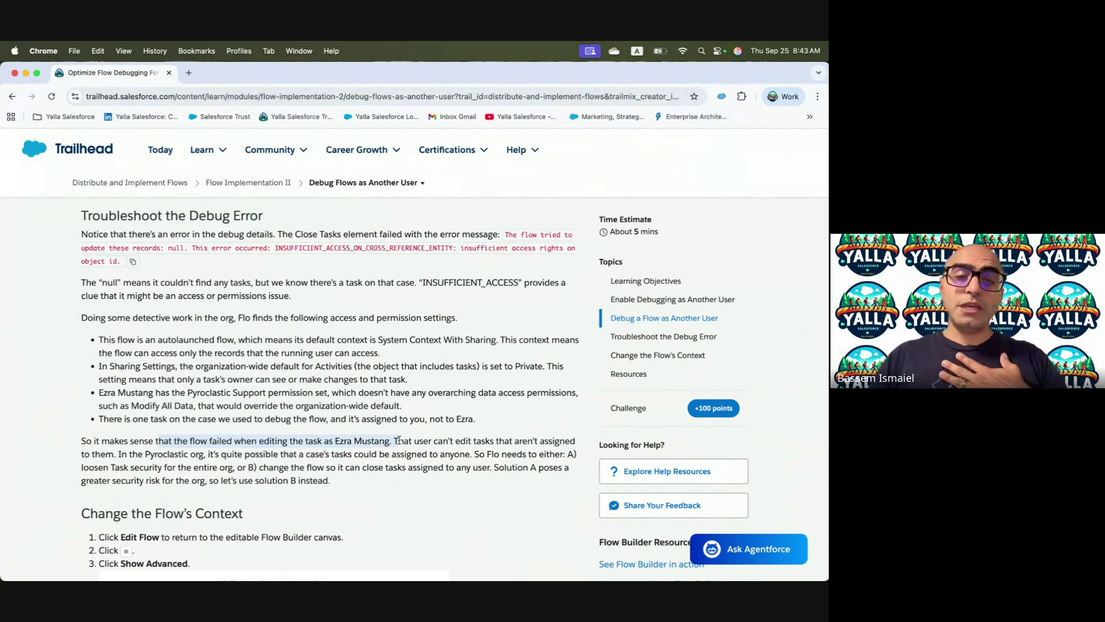
left_click(399, 441)
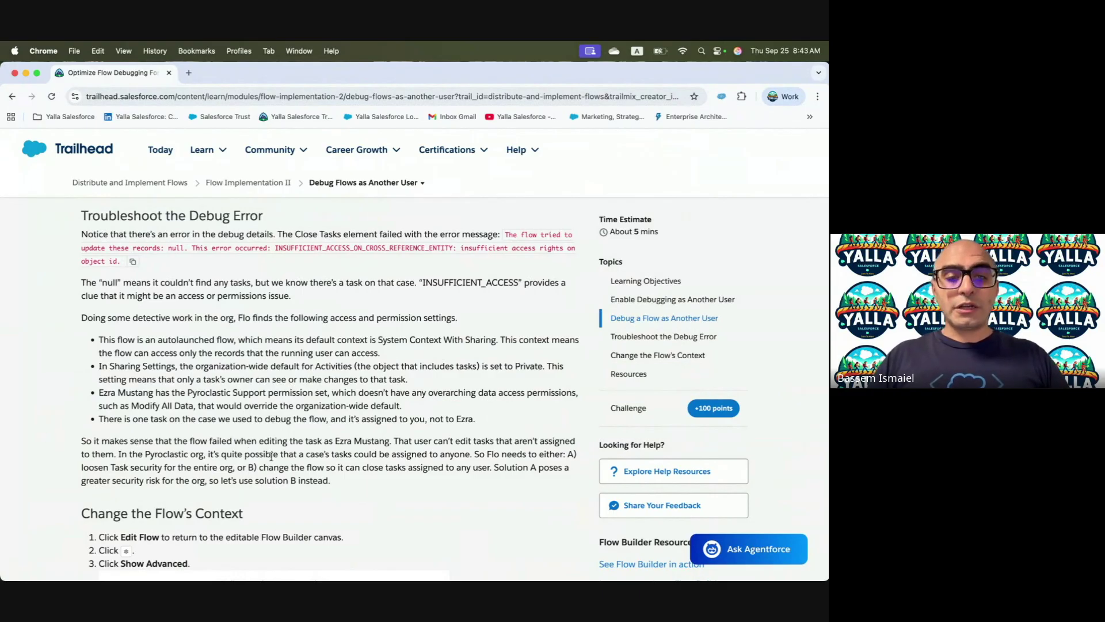
left_click_drag(289, 456, 500, 455)
left_click(546, 457)
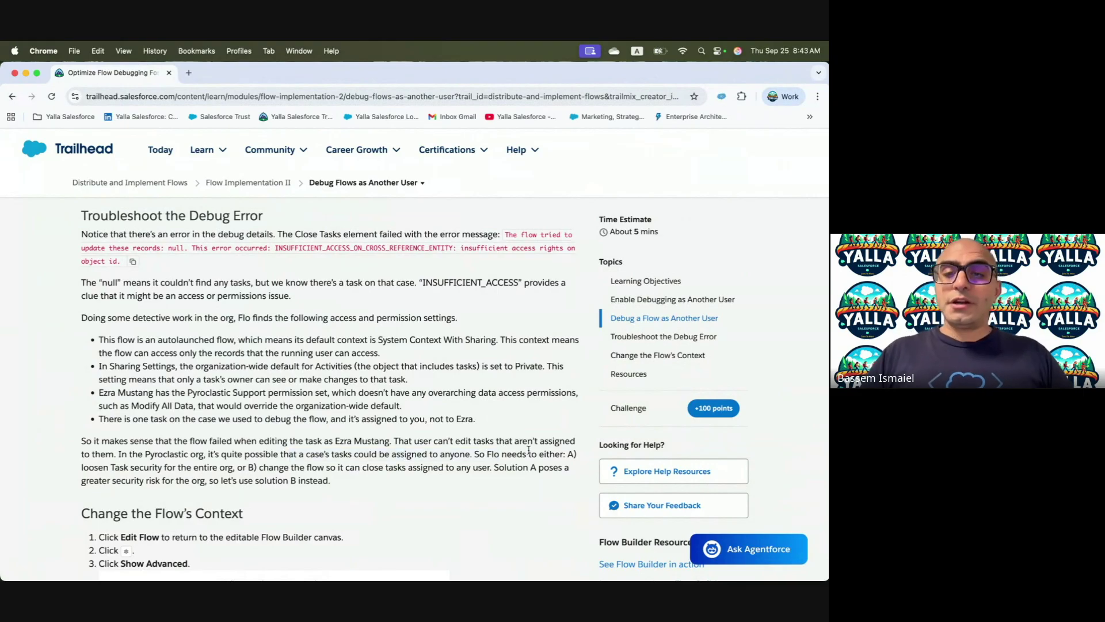
left_click_drag(79, 469, 241, 468)
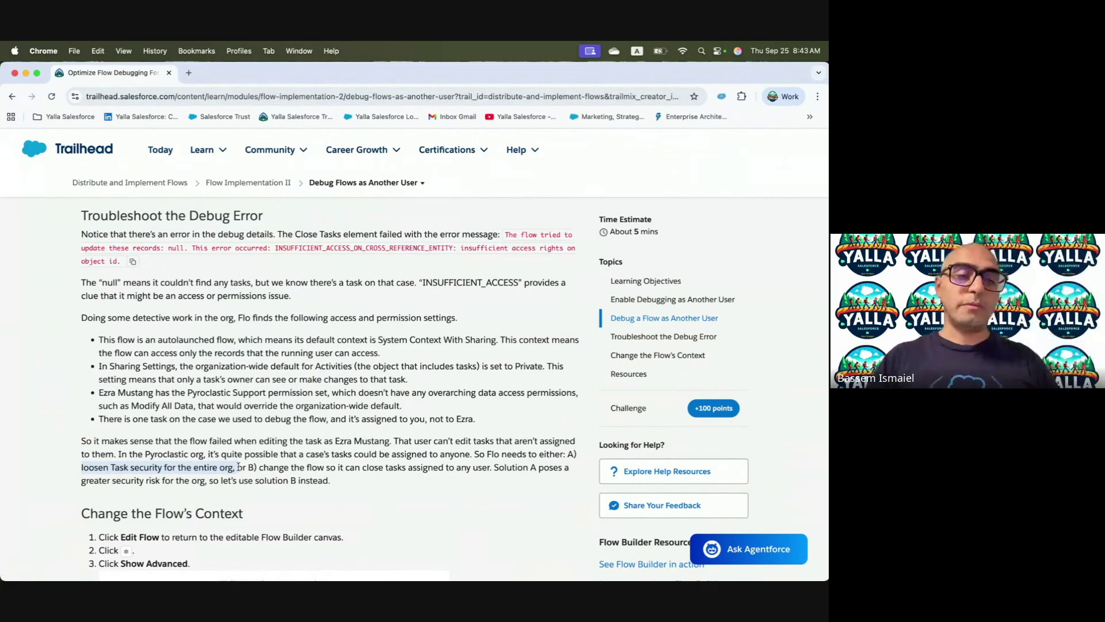
left_click_drag(262, 467, 535, 467)
left_click(533, 468)
left_click_drag(244, 479, 473, 489)
scroll(473, 489, "down", 6)
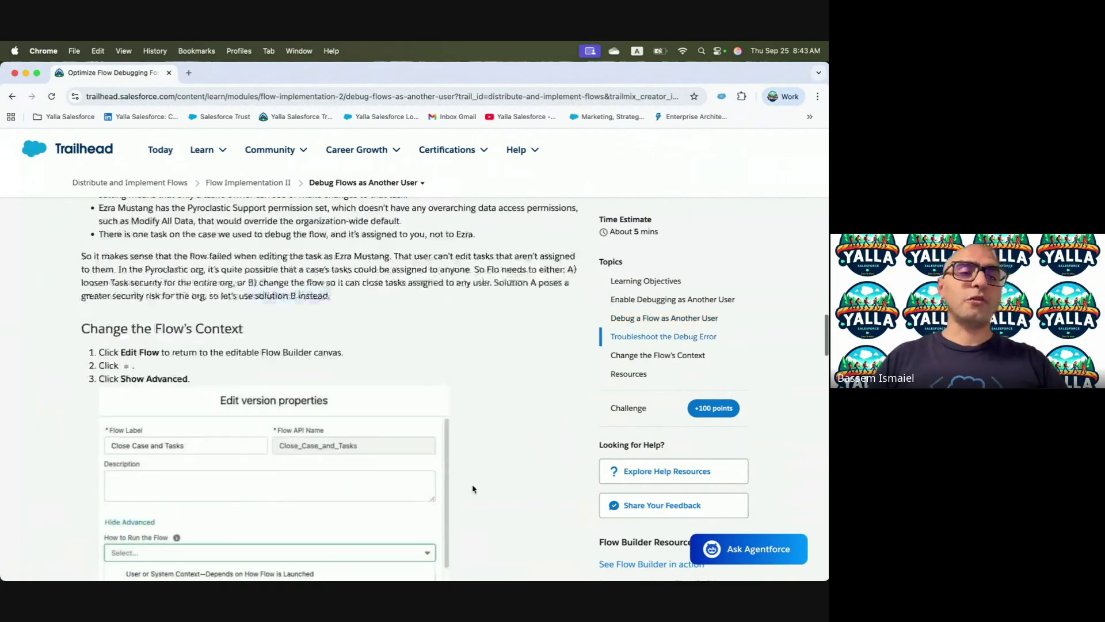
- Switch to the Salesforce org and open the Close Case and Tasks flow from the list of all flows
key("ctrl+Right")
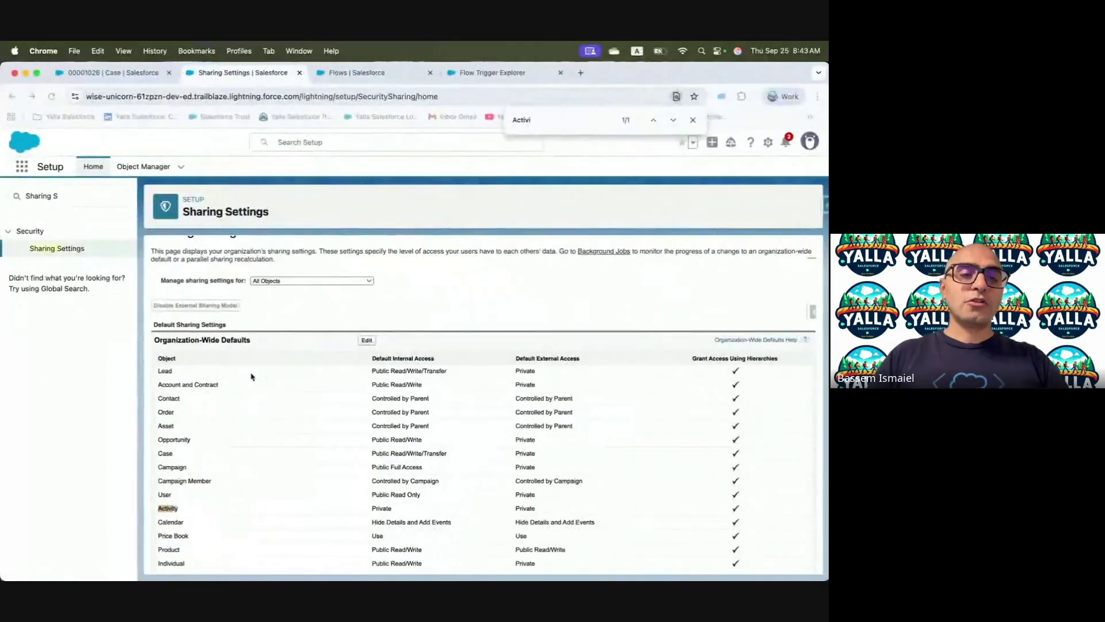
left_click(500, 73)
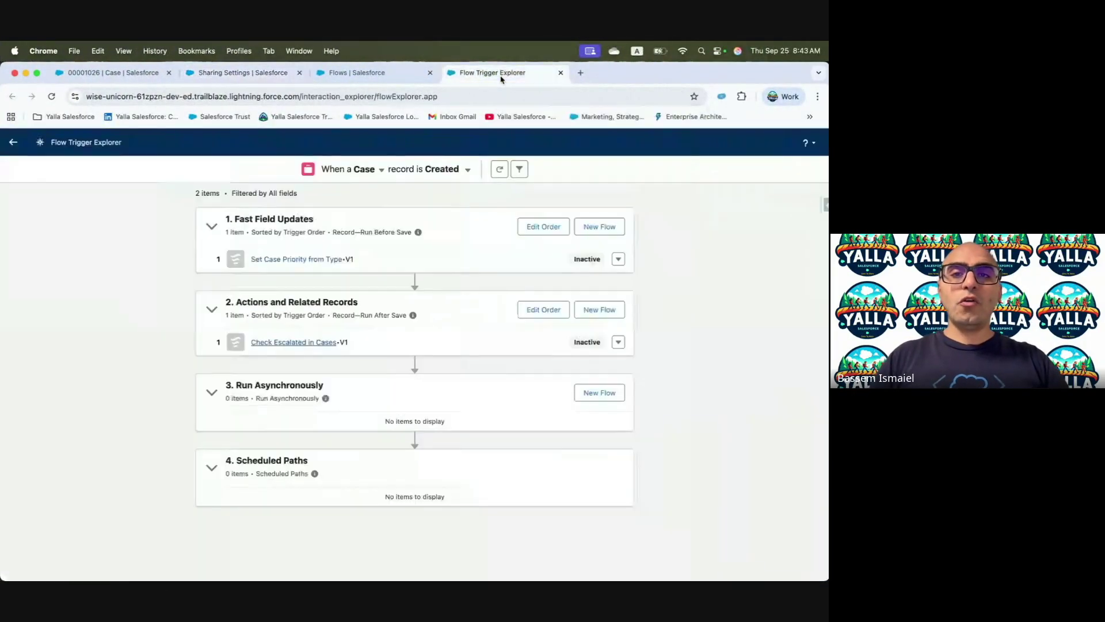
left_click(365, 73)
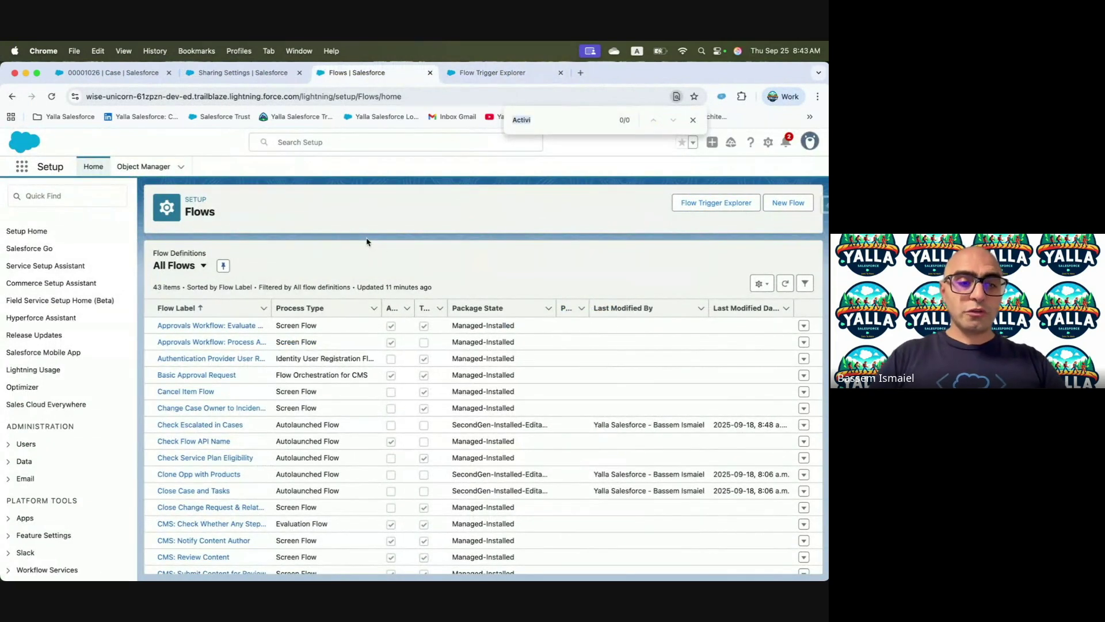
left_click(185, 492)
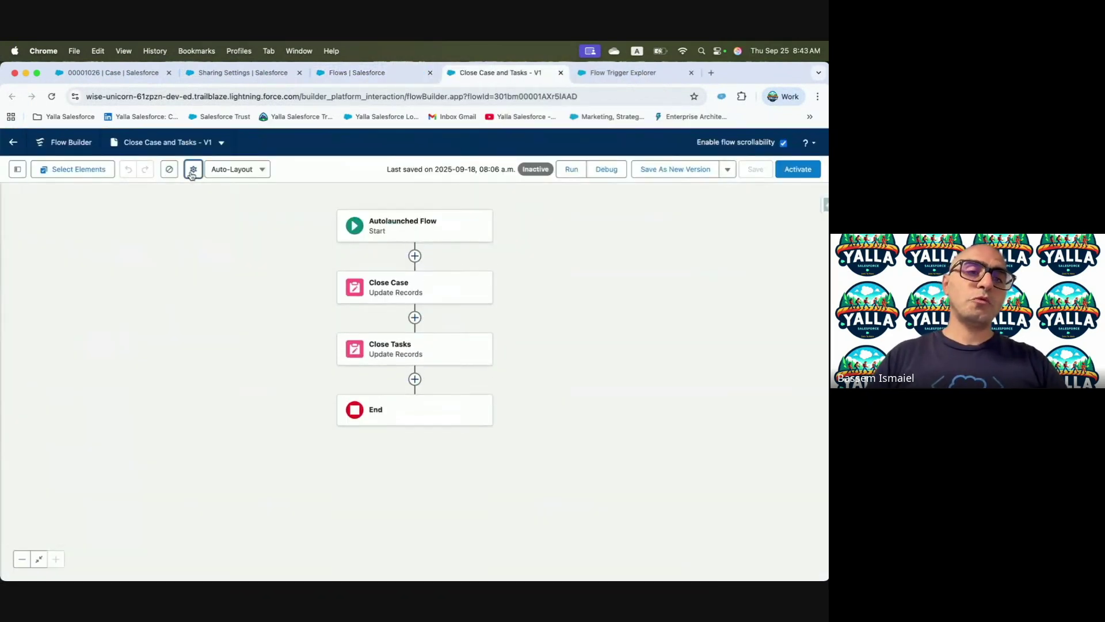
- Set How to Run the Flow to System Context Without Sharing—Access All Data in the flow's version properties
left_click(169, 170)
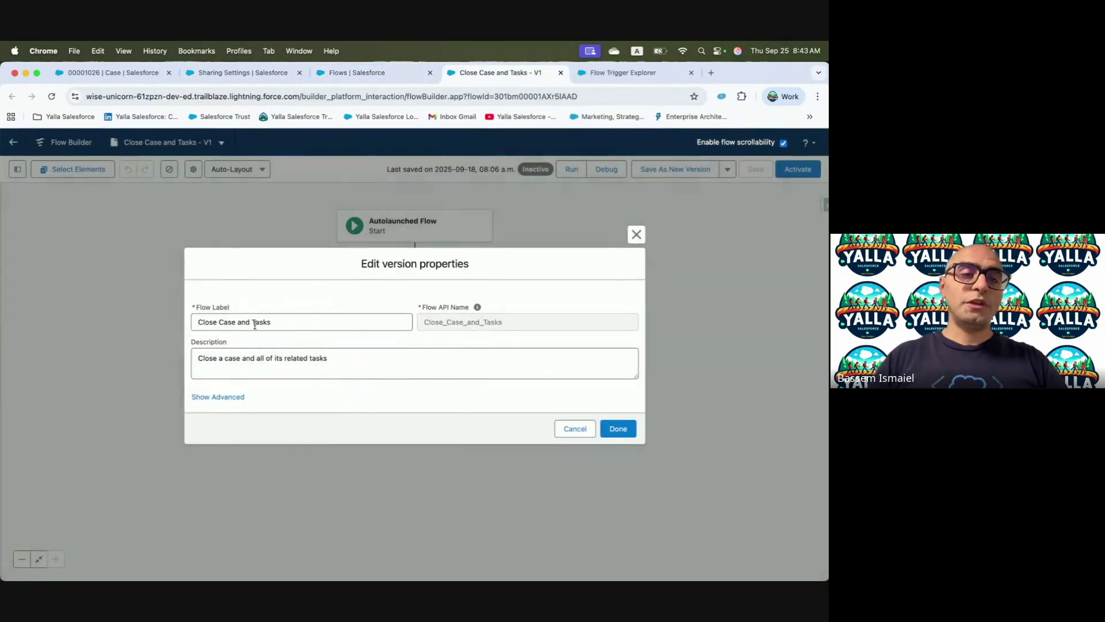
left_click(226, 397)
left_click(226, 352)
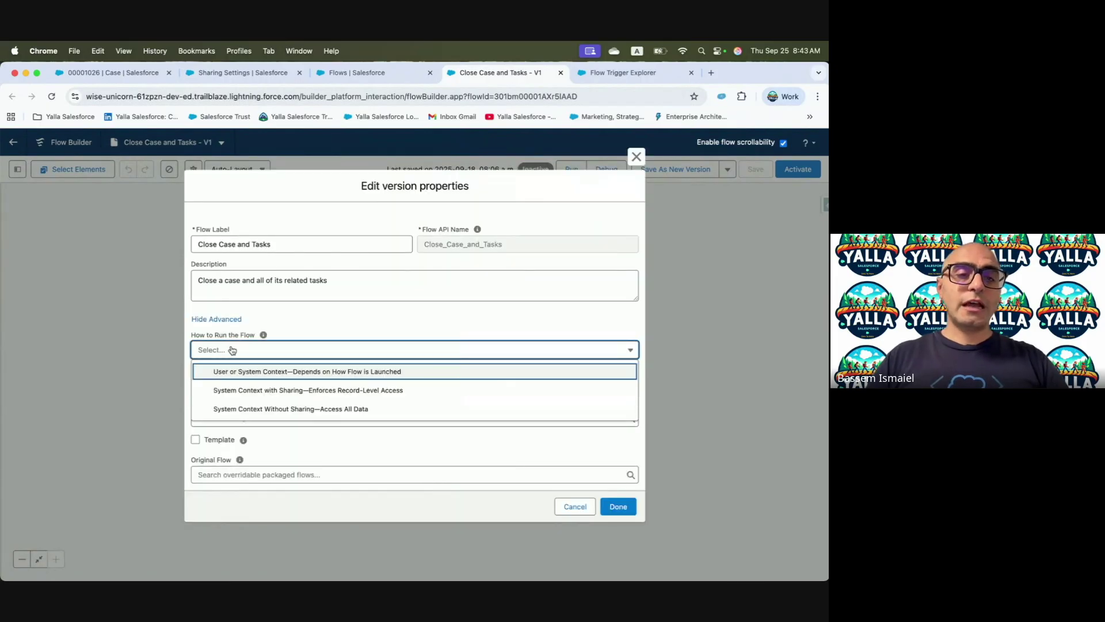
left_click(277, 411)
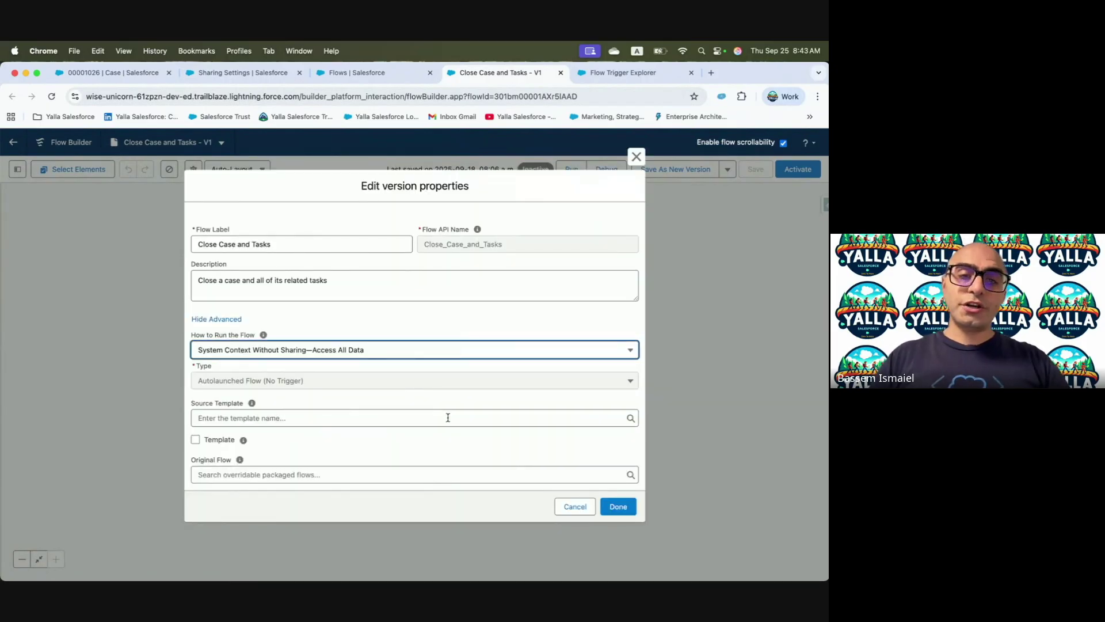
scroll(455, 388, "down", 2)
scroll(455, 389, "up", 2)
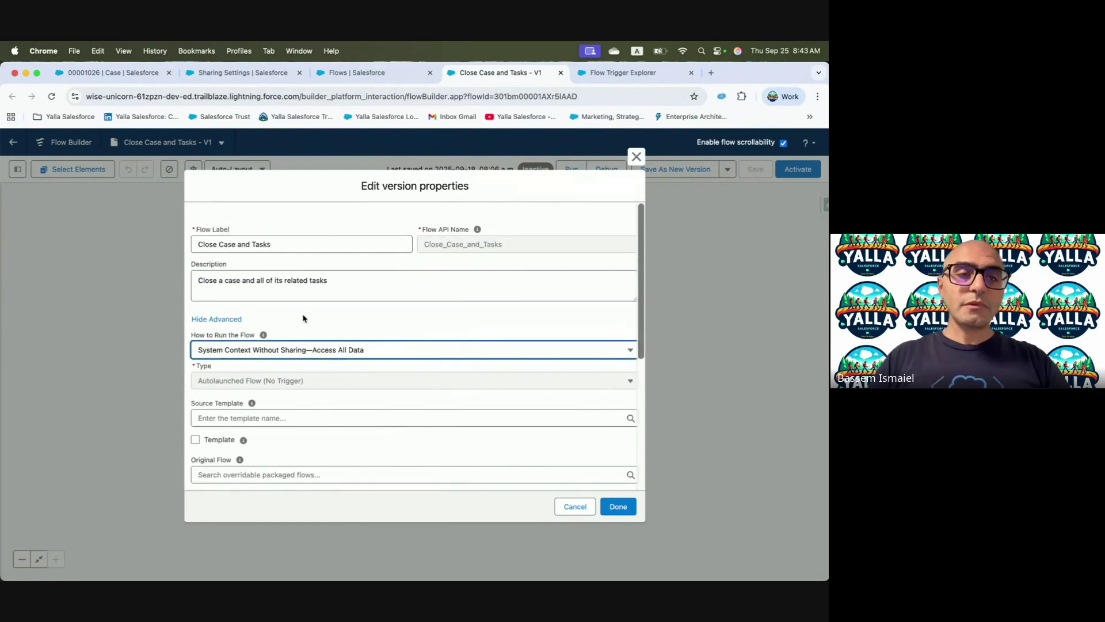
scroll(269, 407, "down", 5)
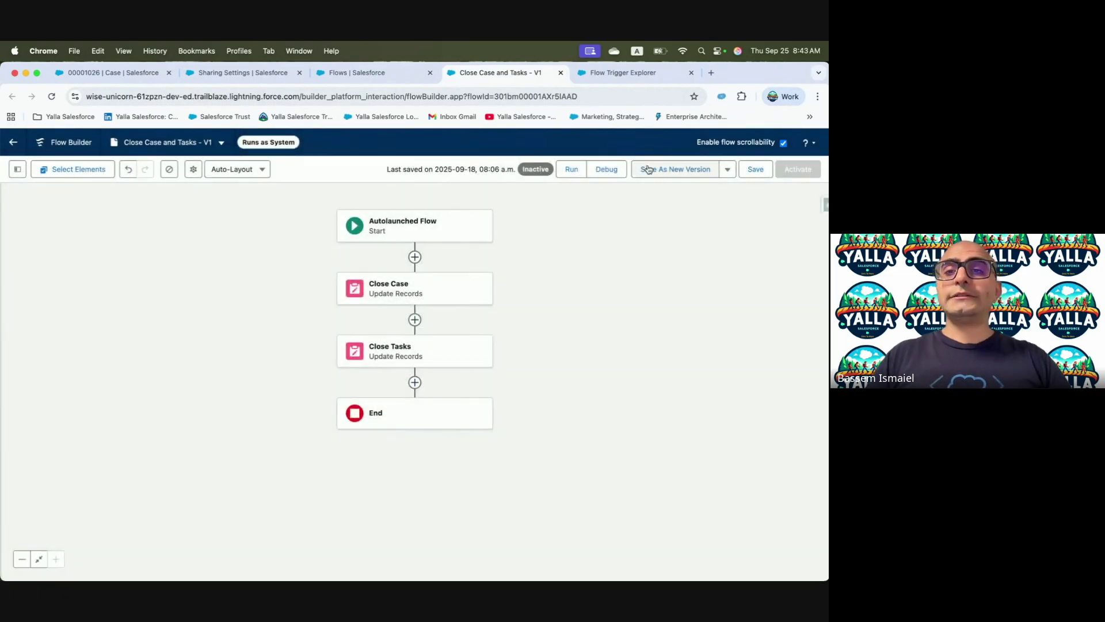
- Save the flow and run a debug as the other user from the exercise, with CaseID 500bm000015pDXhAAM
left_click(607, 169)
left_click(501, 383)
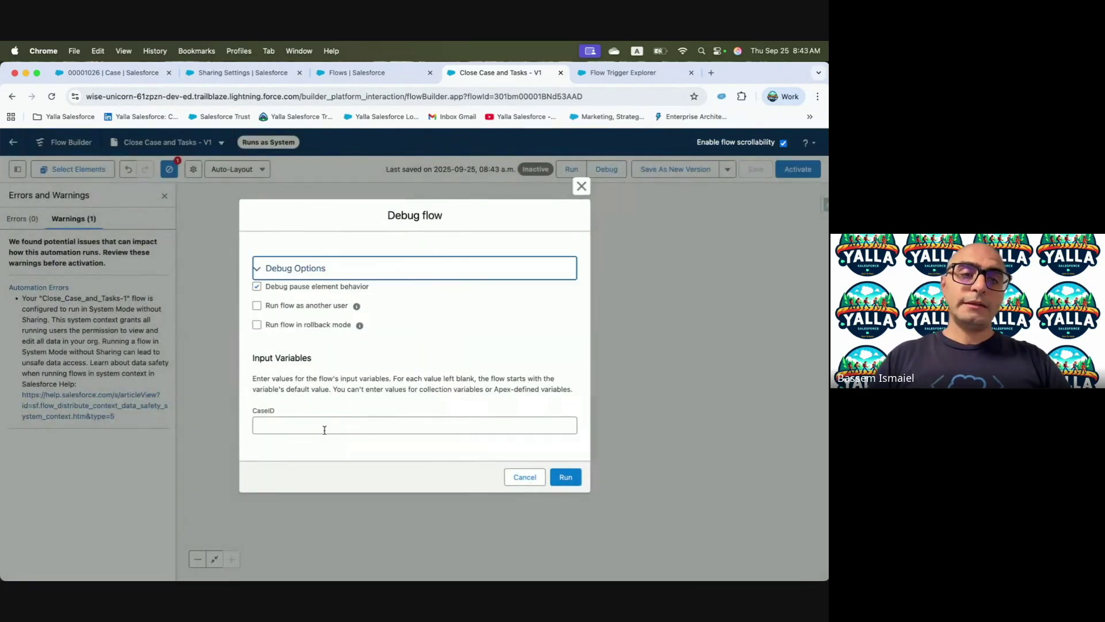
left_click(289, 430)
type("500bm000015pDXhAAM")
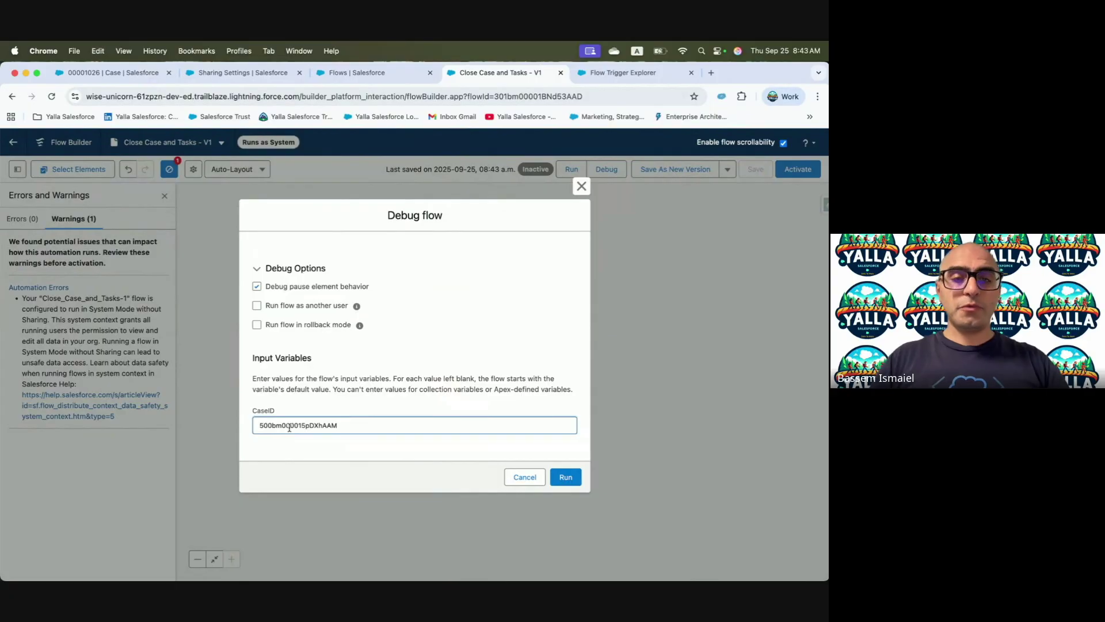
left_click(257, 305)
left_click(298, 321)
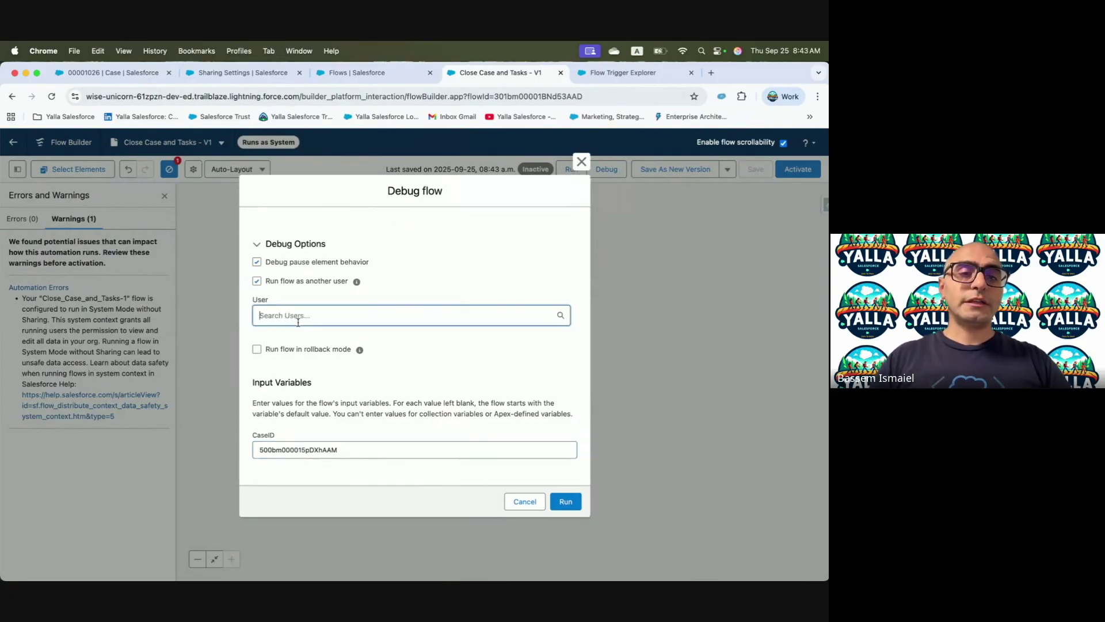
left_click(304, 342)
left_click(570, 509)
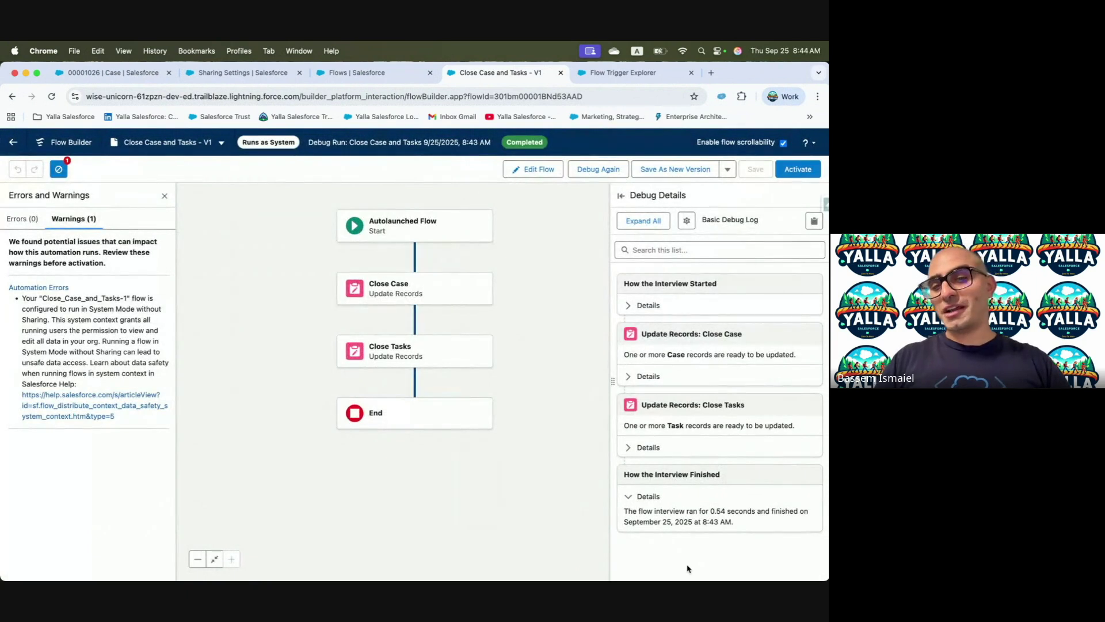
- Examine the Close Tasks details in the debug log and open the Close Tasks element's settings
left_click(643, 447)
scroll(695, 472, "down", 1)
double_click(740, 416)
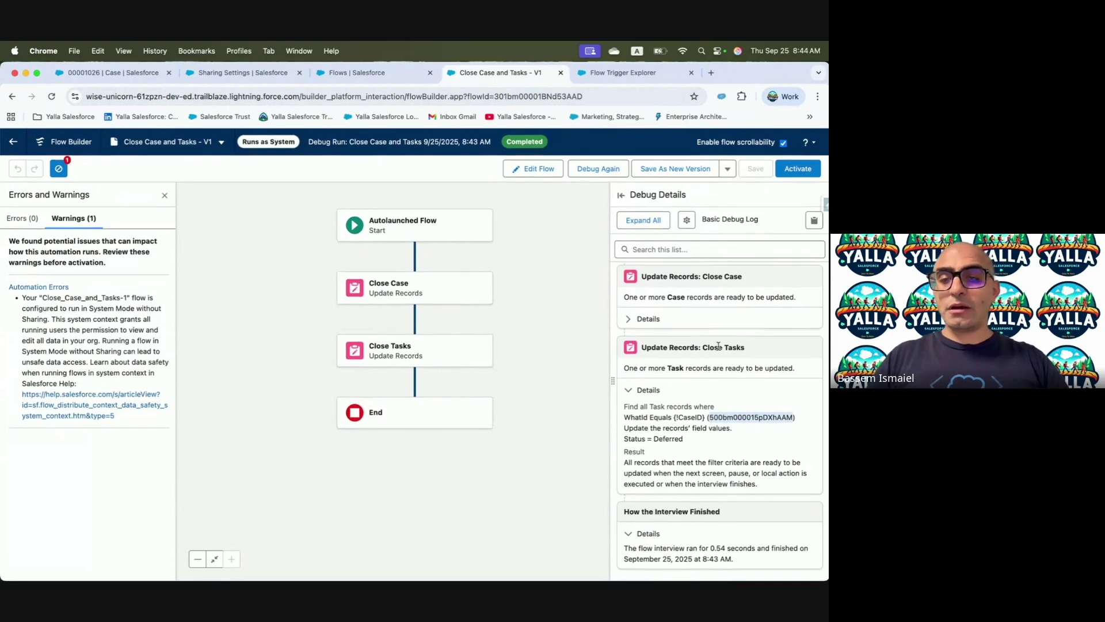
left_click(395, 351)
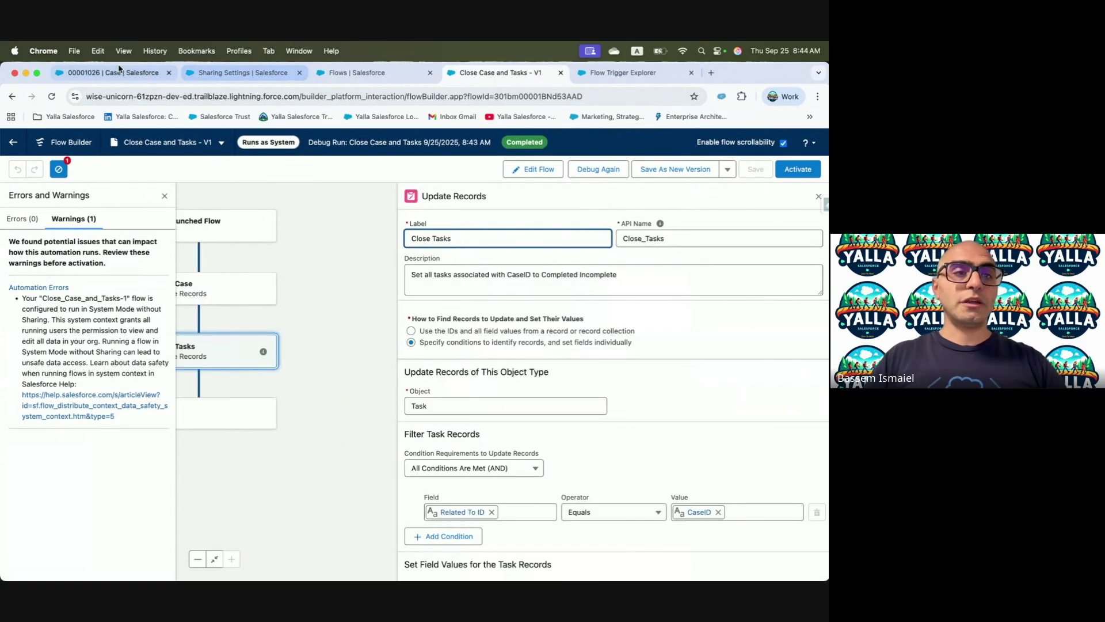
- Open the follow-up task from the case's related open activities and check its status, assignee and last modifier
left_click(115, 73)
scroll(690, 407, "down", 5)
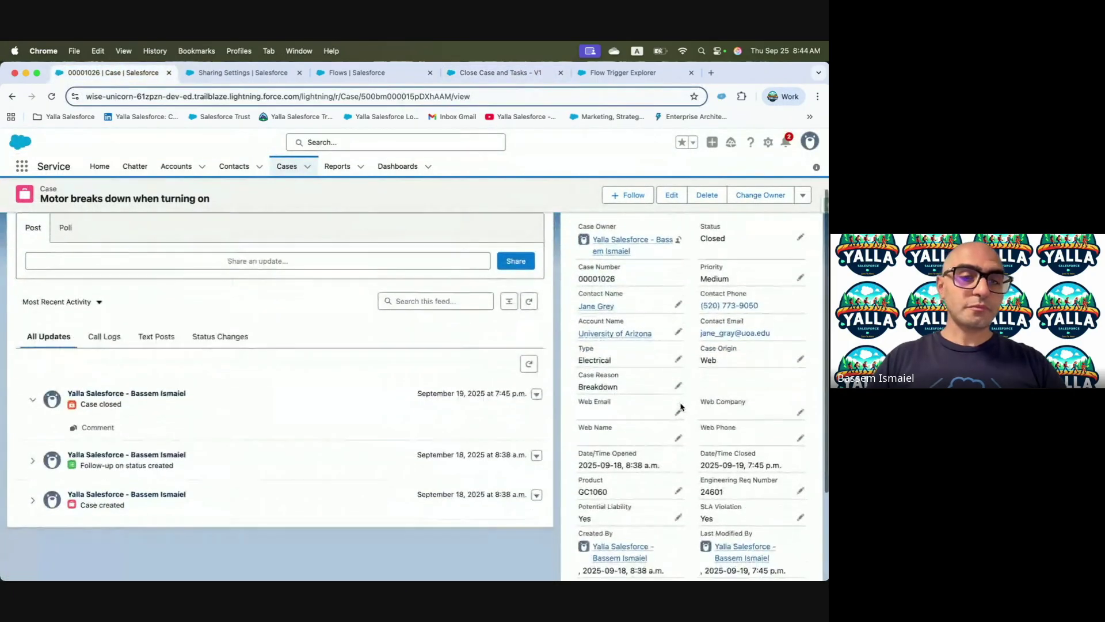
scroll(681, 407, "up", 5)
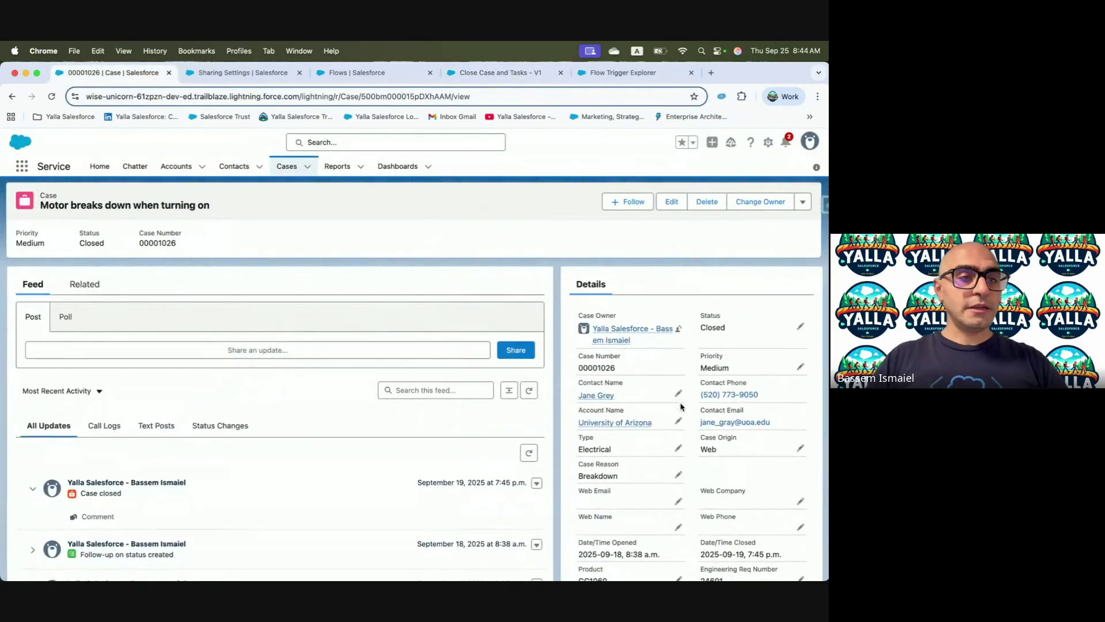
left_click(87, 287)
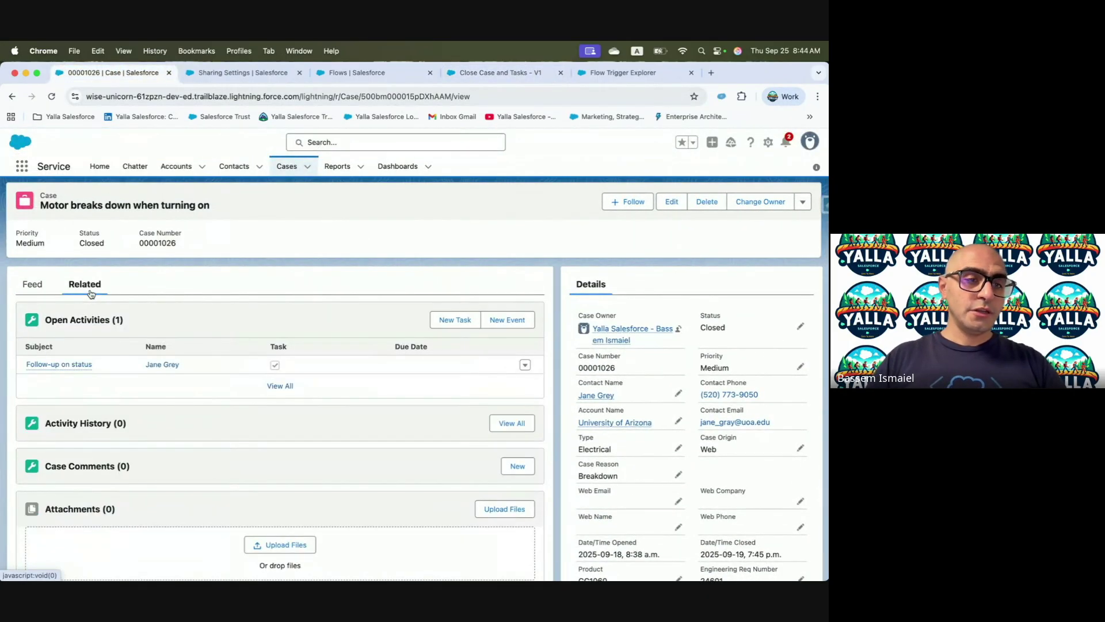
left_click(52, 367)
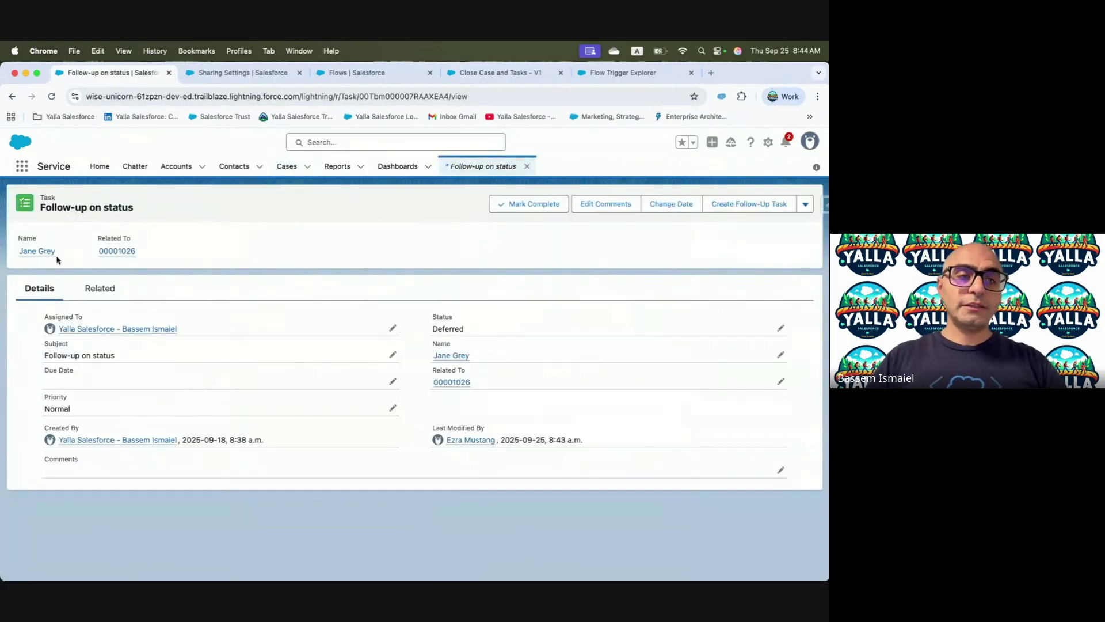
left_click_drag(29, 330, 261, 331)
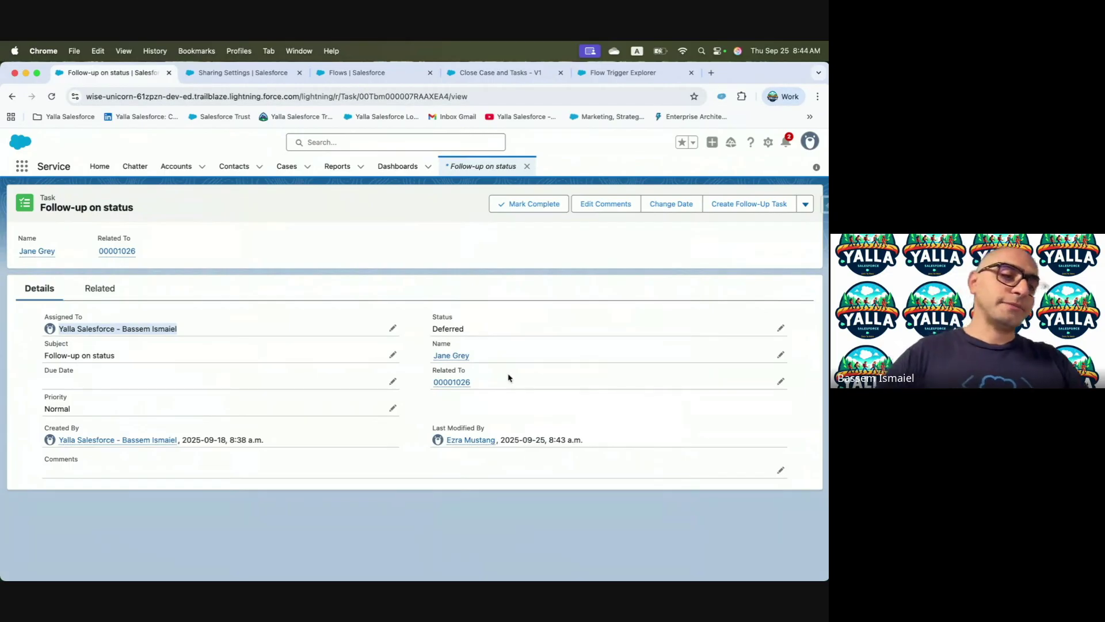
- Return to Trailhead, read the rest of the context-change instructions, and compare the pictured task with the task in the org
key("ctrl+Left")
scroll(419, 419, "down", 5)
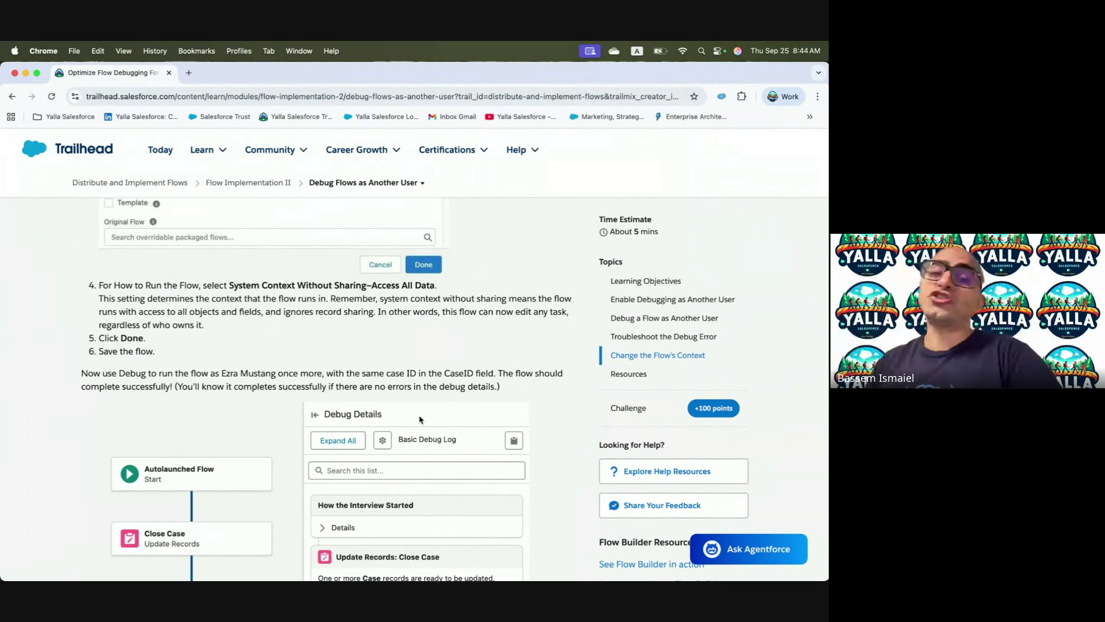
scroll(419, 419, "down", 6)
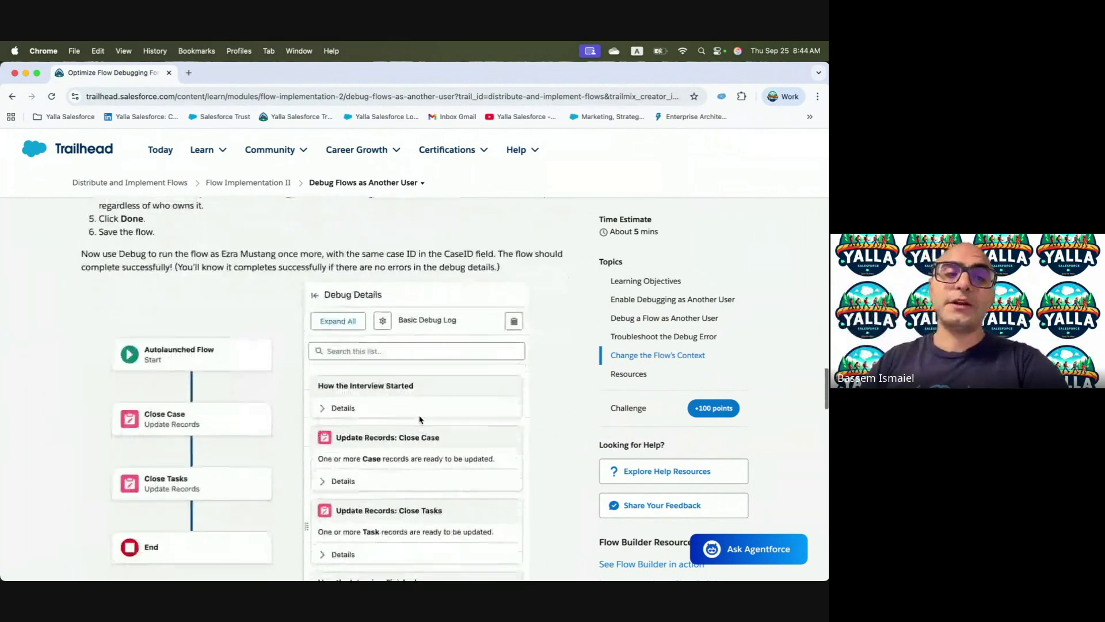
scroll(419, 419, "down", 3)
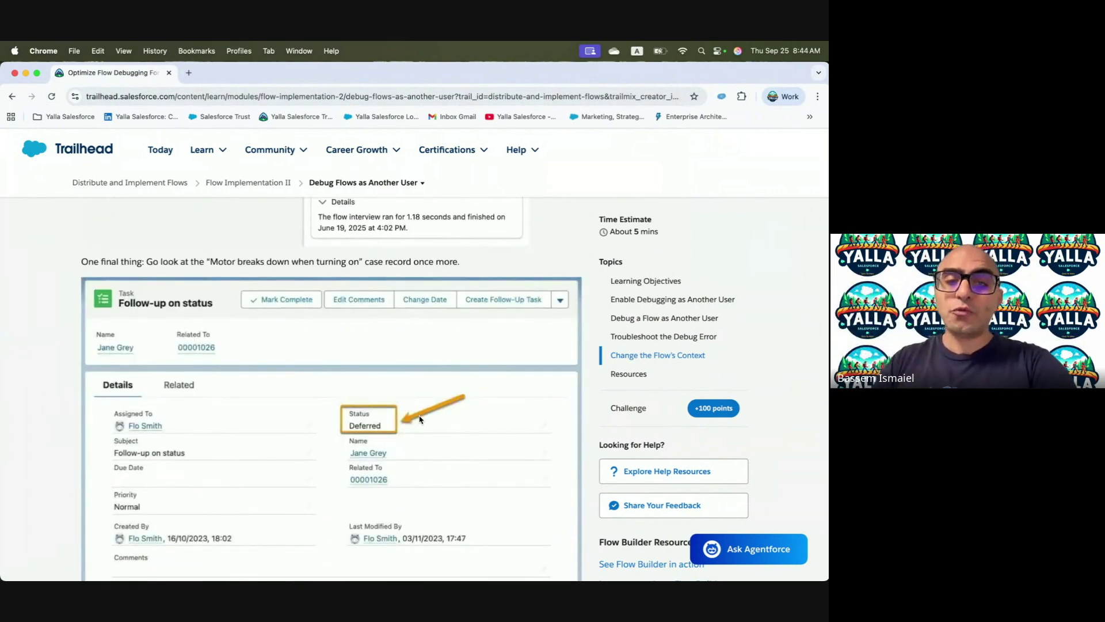
key("ctrl+Right")
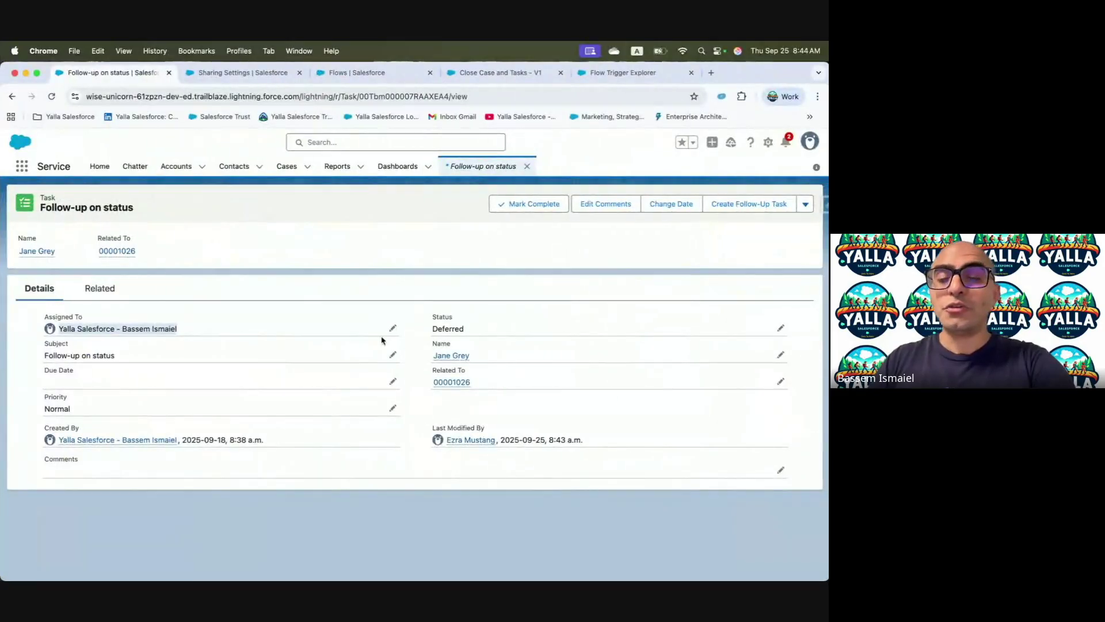
- Read Trailhead's explanation of why debug runs change records, why flows belong in a sandbox, and what rollback mode does
key("ctrl+Left")
scroll(374, 422, "down", 5)
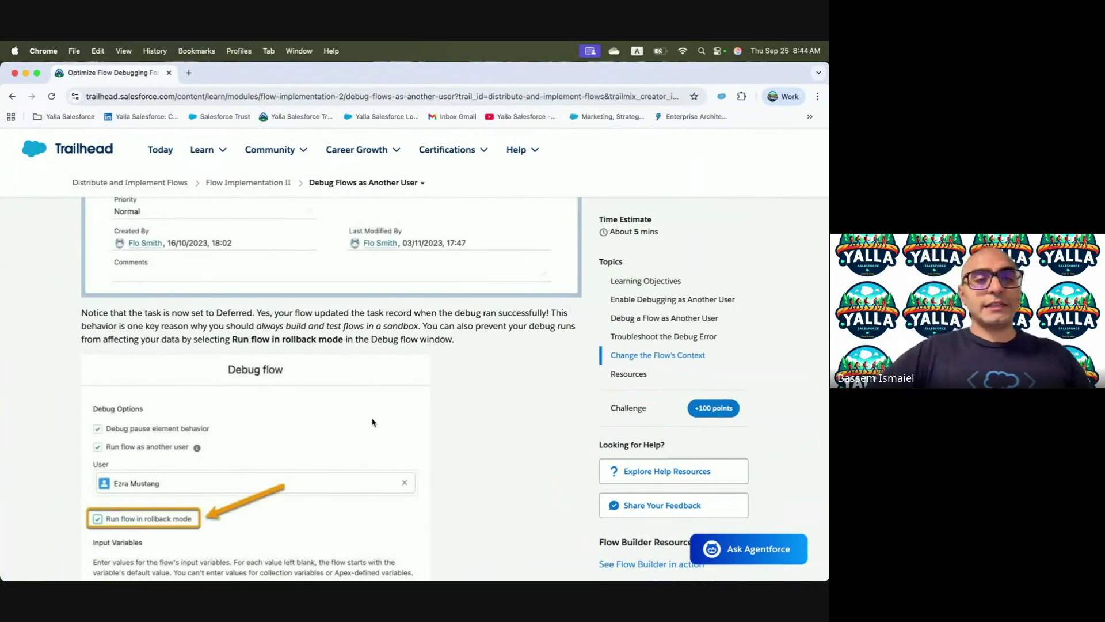
left_click_drag(298, 310, 568, 313)
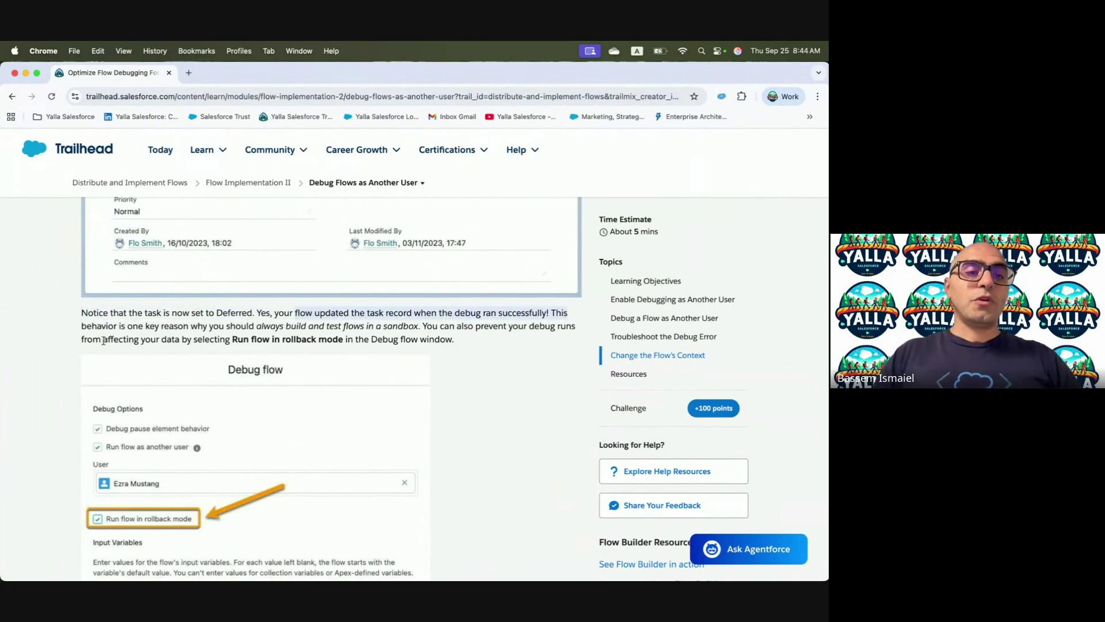
key("ctrl+Right")
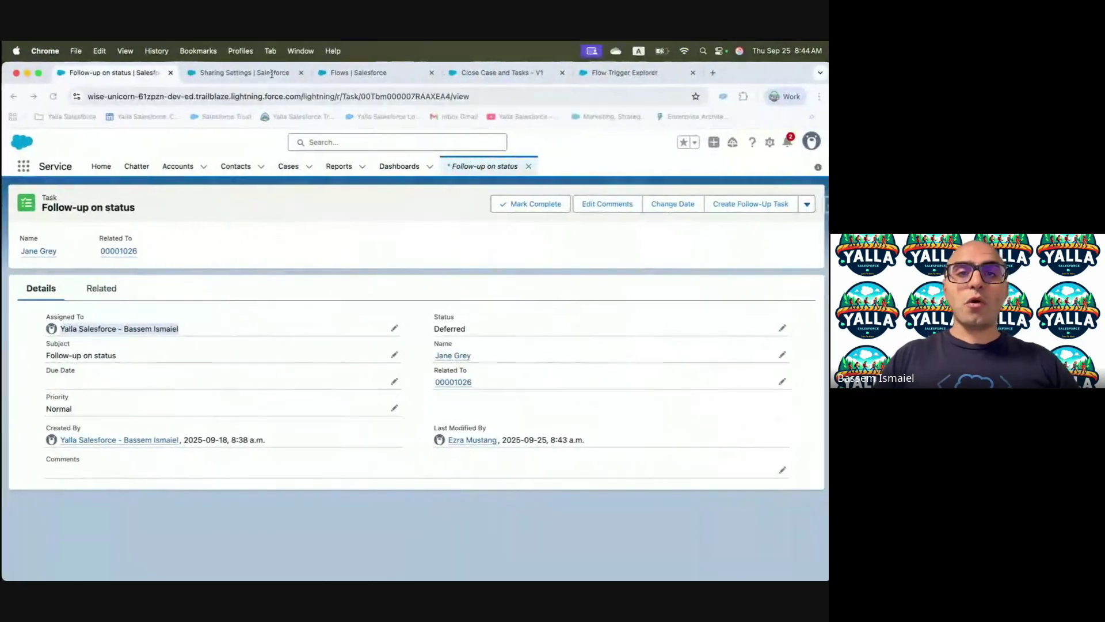
left_click(662, 77)
key("ctrl+Left")
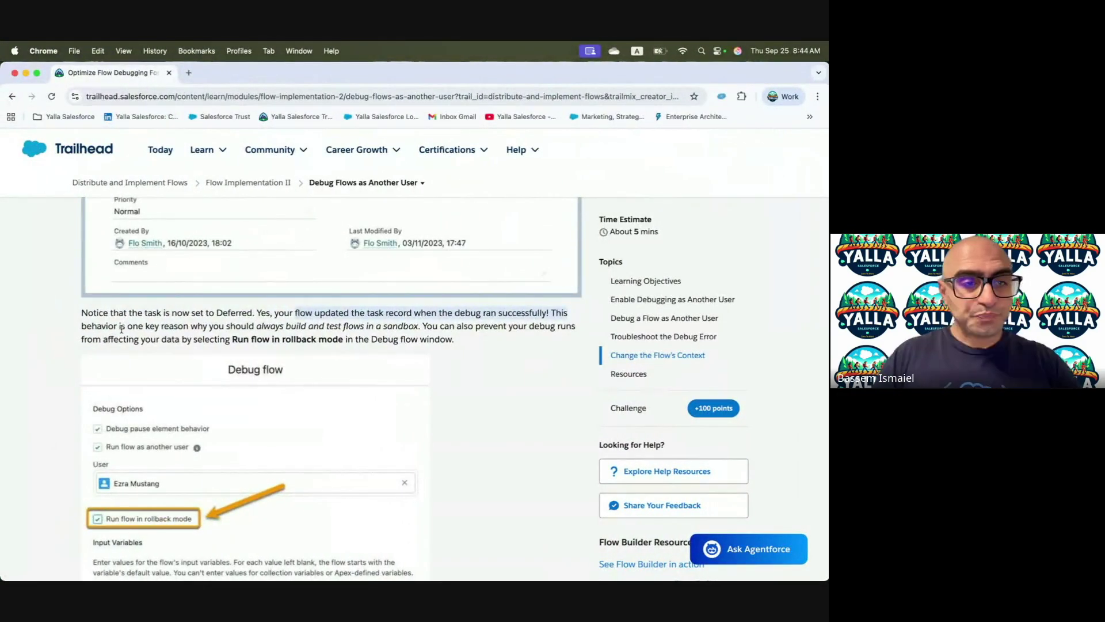
left_click_drag(114, 326, 326, 326)
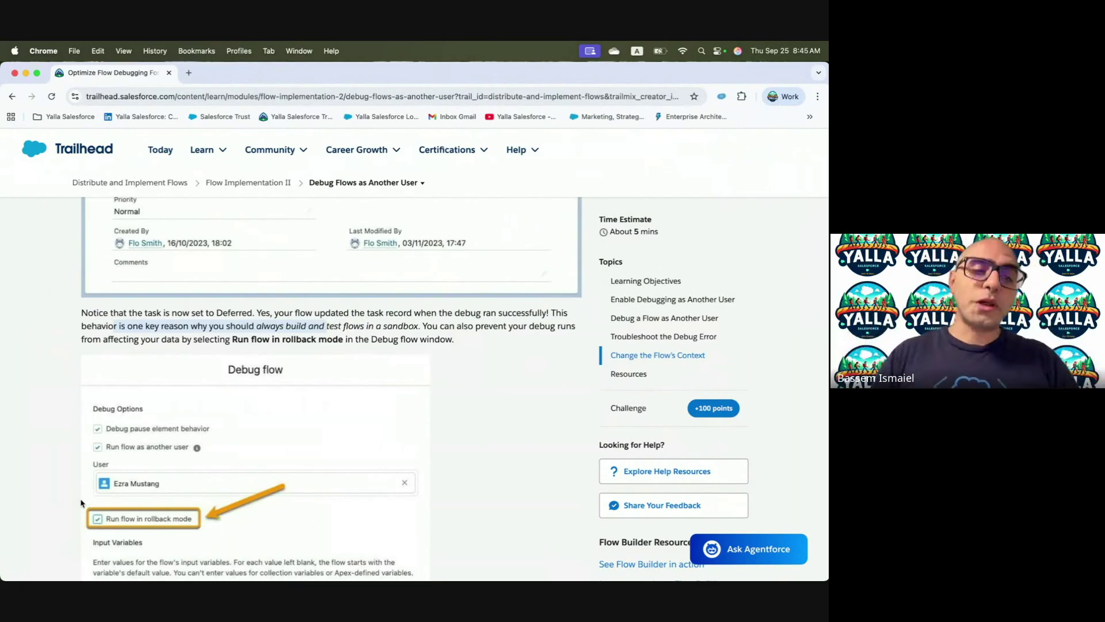
- Reopen the debug options of the Close Case and Tasks flow and enable Run flow in rollback mode
key("super+grave")
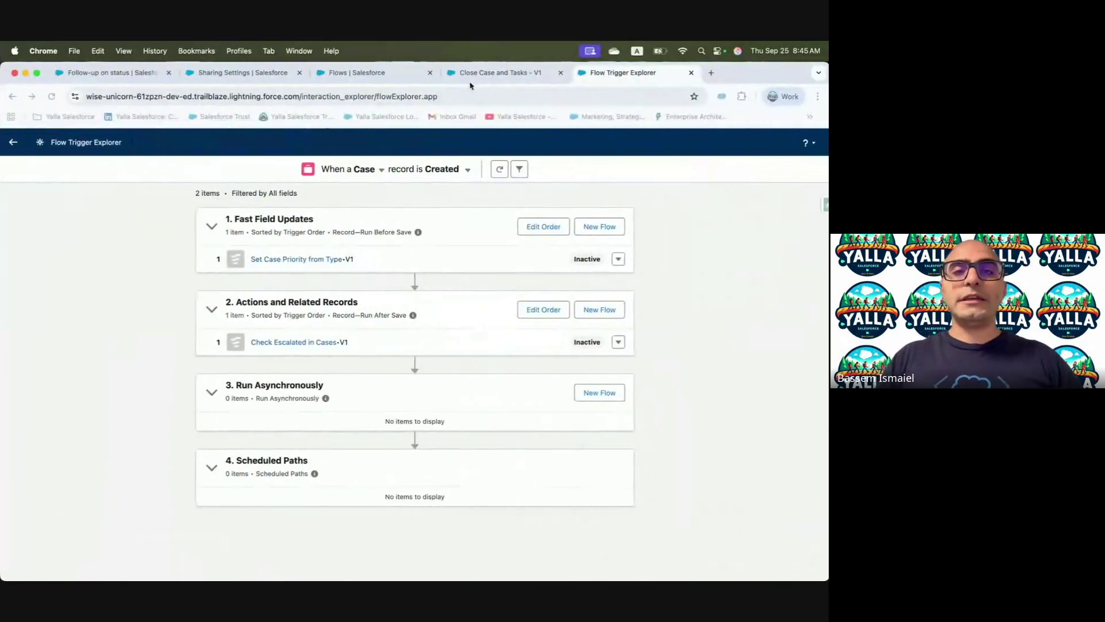
left_click(500, 73)
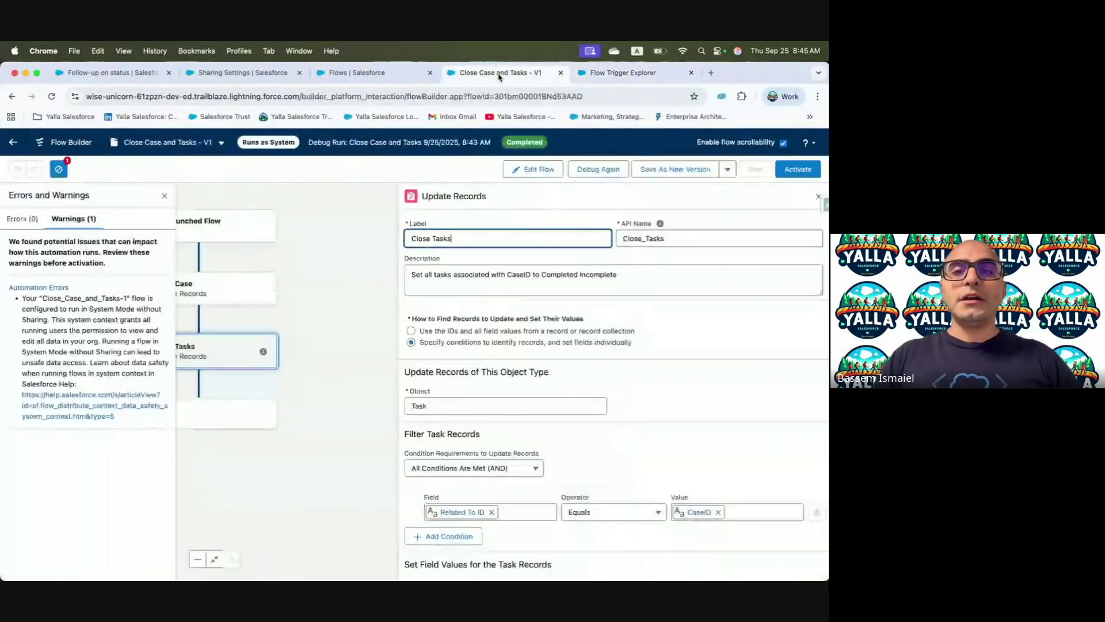
left_click(613, 174)
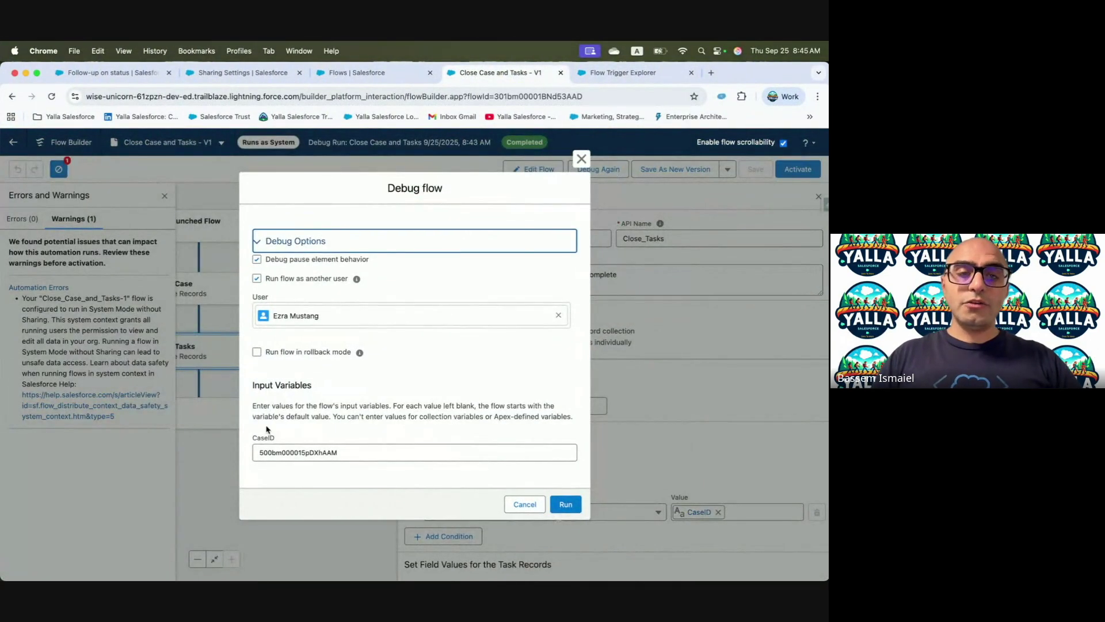
left_click(266, 355)
mouse_move(361, 356)
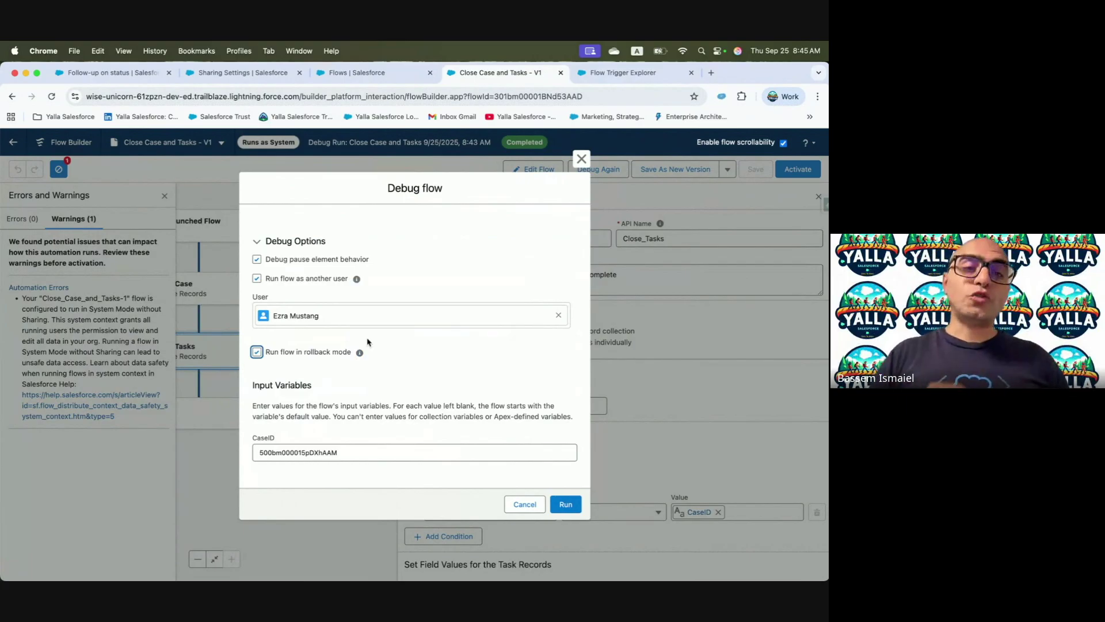
- Compare the debug options with Trailhead's picture, run the flow in rollback mode, and expand the debug log's Rollback details
key("ctrl+Left")
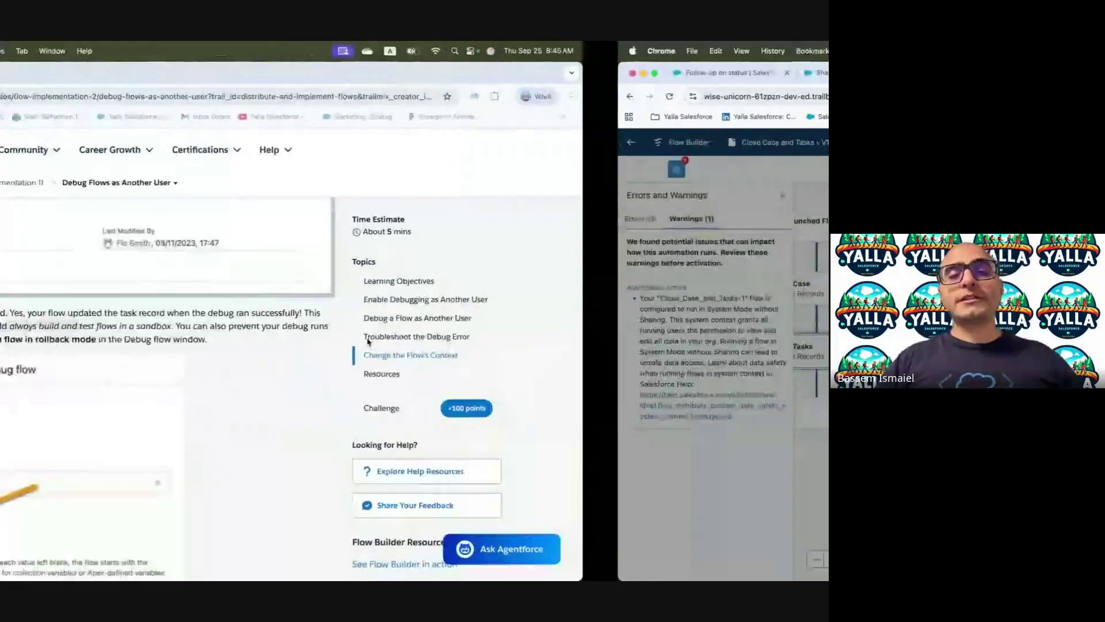
scroll(369, 342, "down", 5)
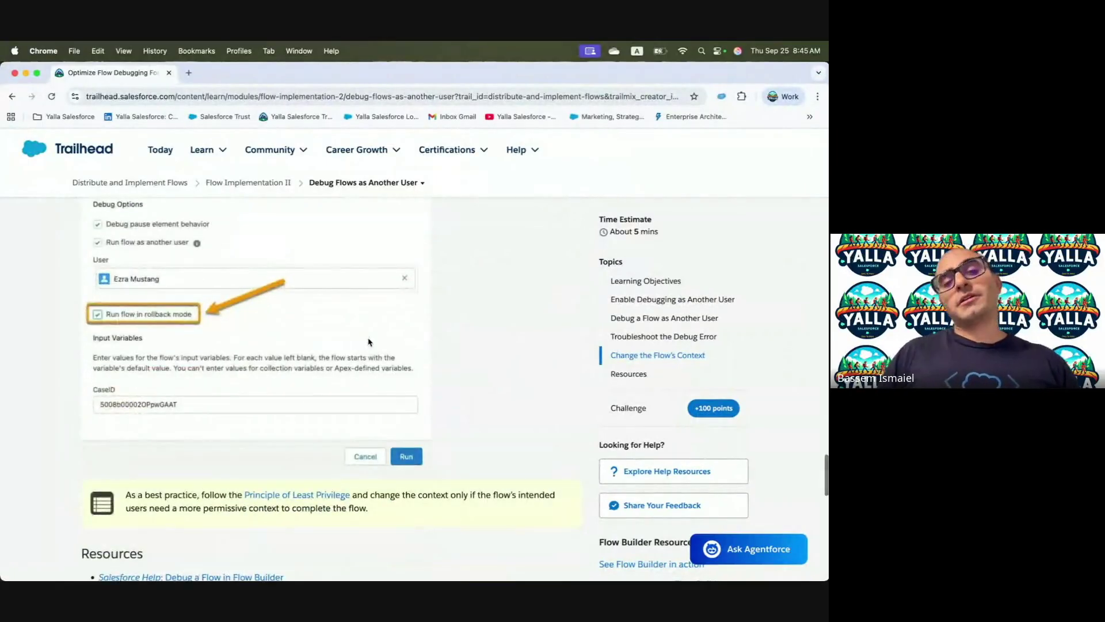
key("ctrl+Right")
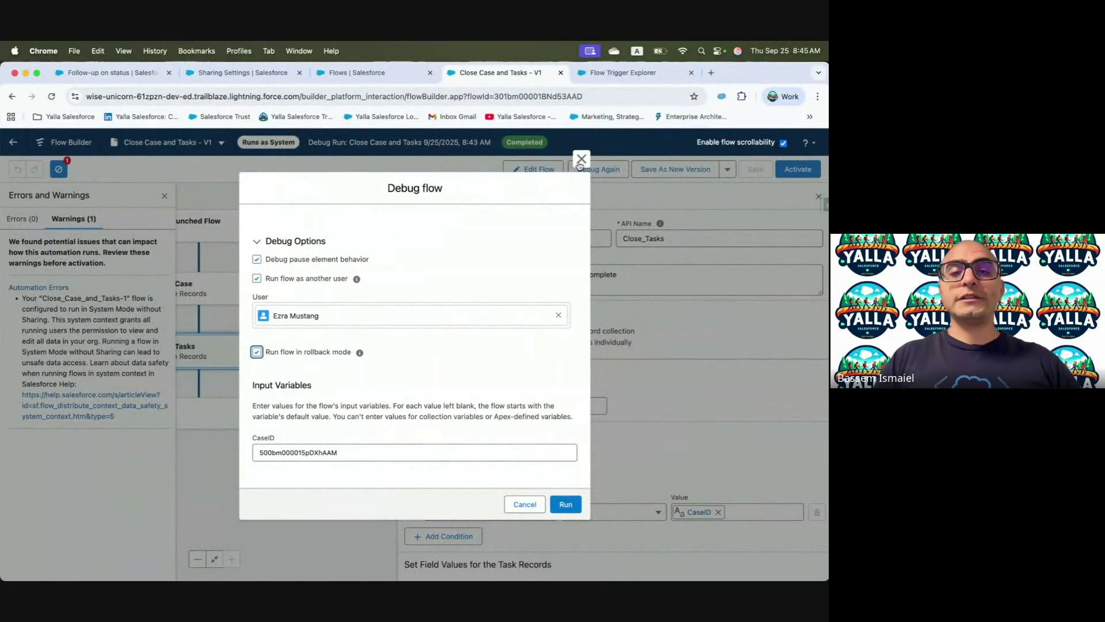
left_click(566, 505)
scroll(694, 440, "down", 1)
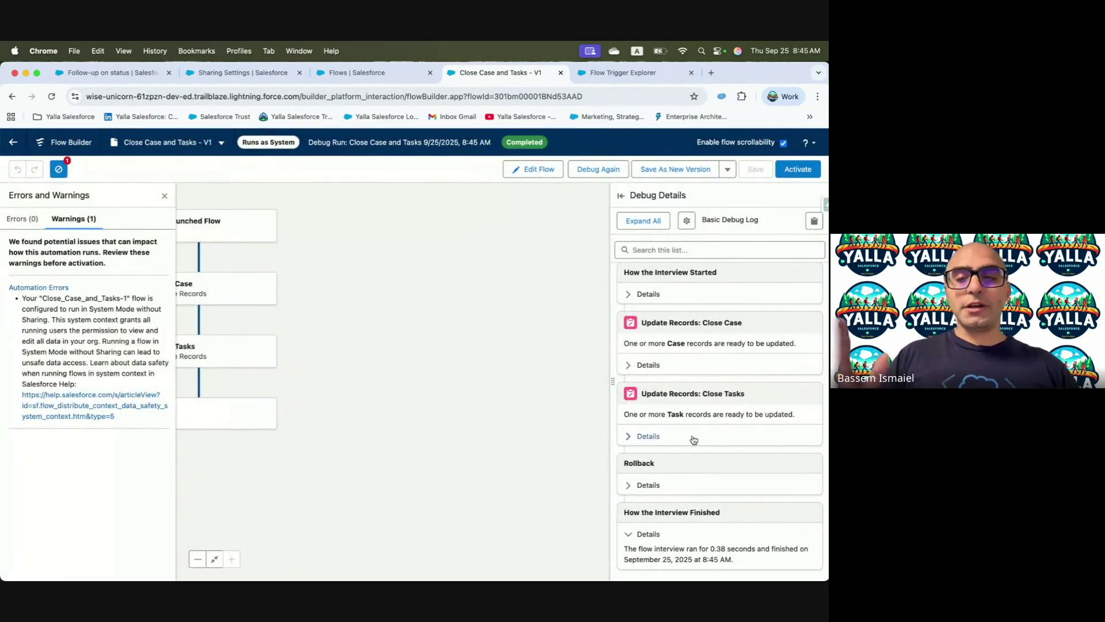
left_click(638, 484)
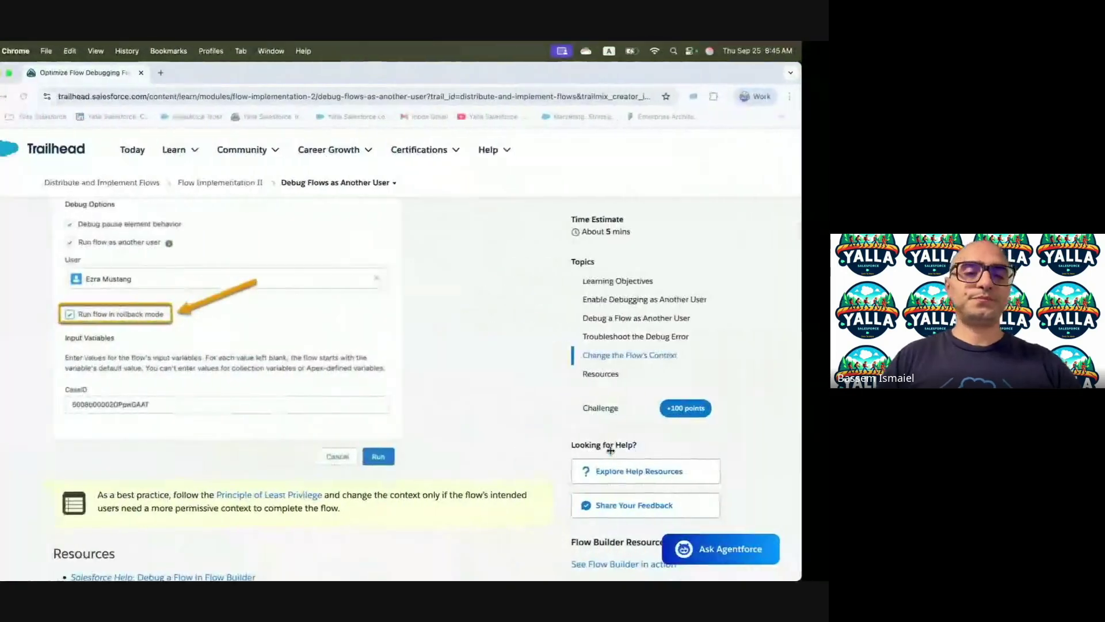
- Return to the Trailhead unit's quiz and answer question 1, about protecting data from debug runs, with "A and B"
scroll(385, 447, "down", 10)
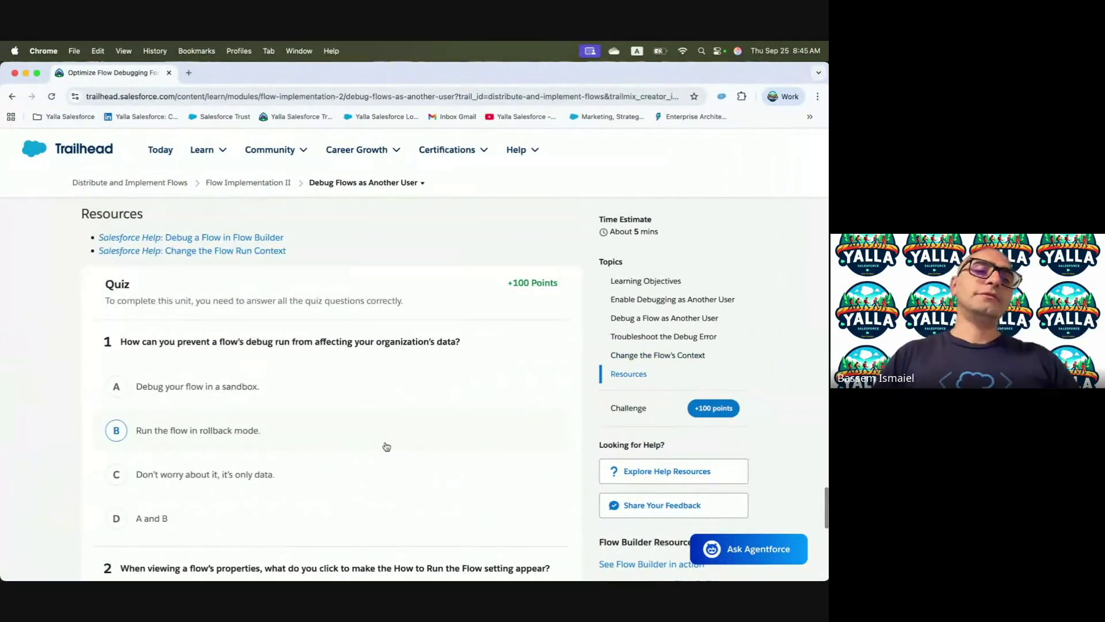
scroll(385, 447, "down", 3)
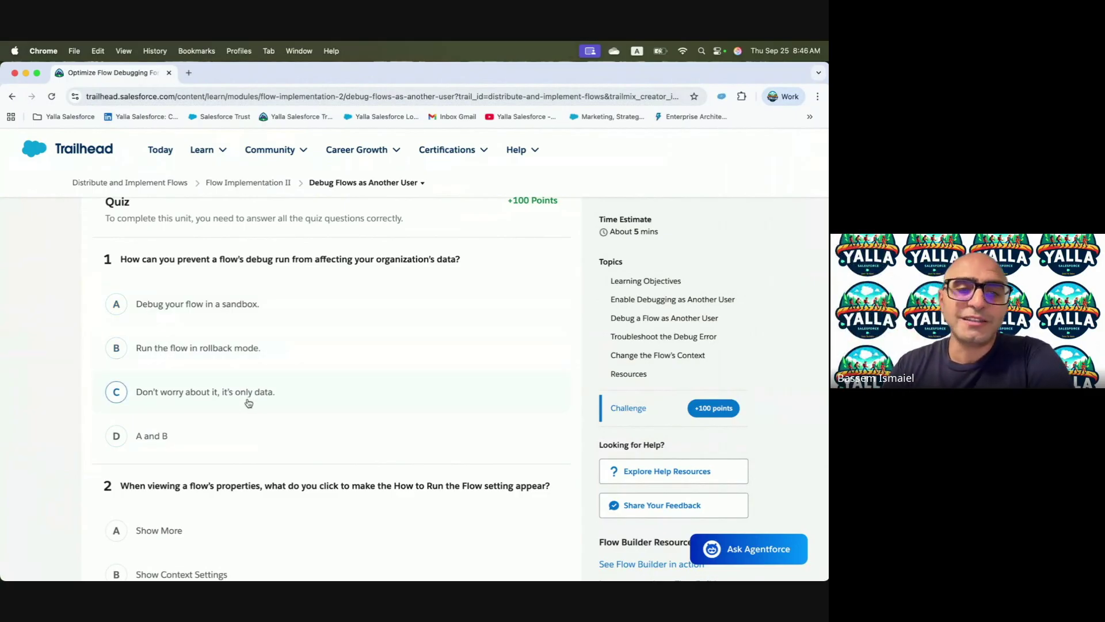
left_click(111, 441)
left_click(111, 441)
scroll(109, 431, "down", 4)
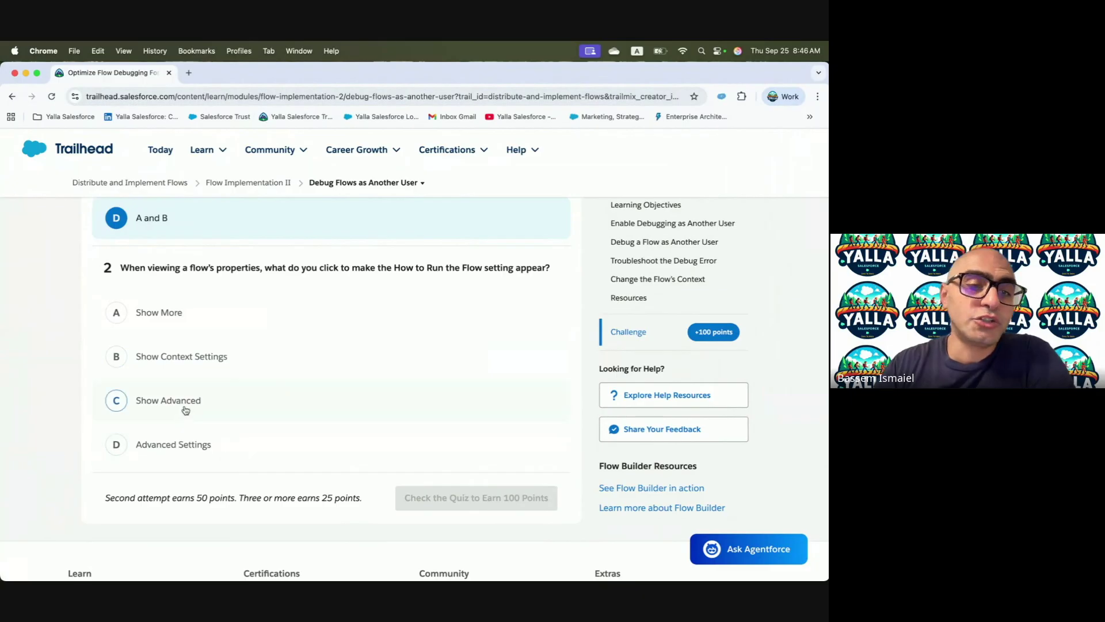
- Return the Close Case and Tasks flow to editing and reveal the advanced settings in its version properties to check quiz question 2
key("ctrl+Right")
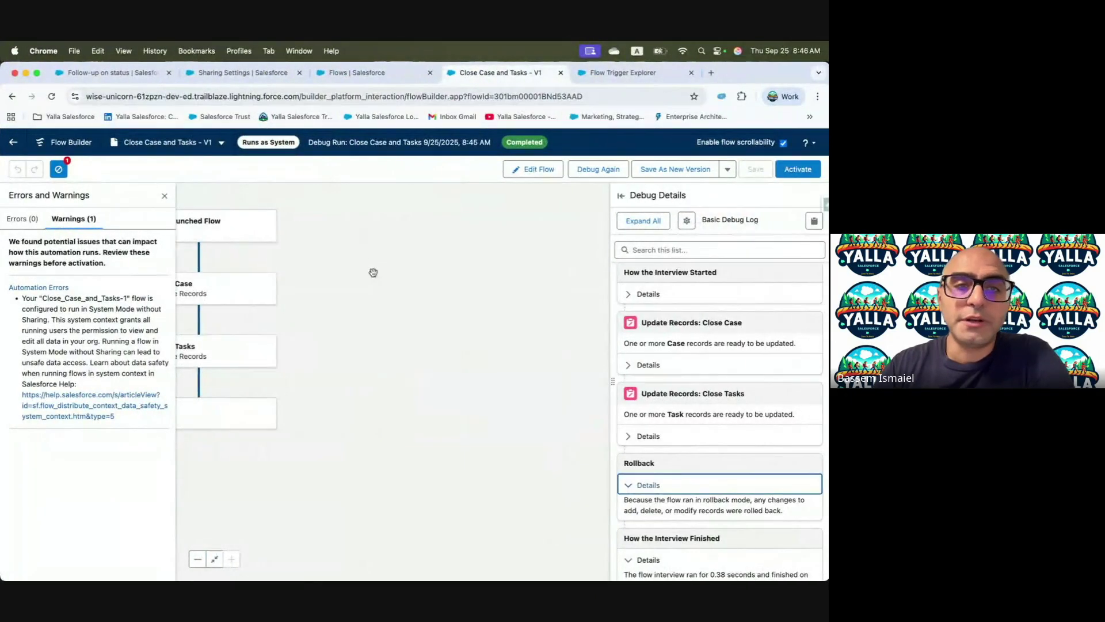
left_click(544, 171)
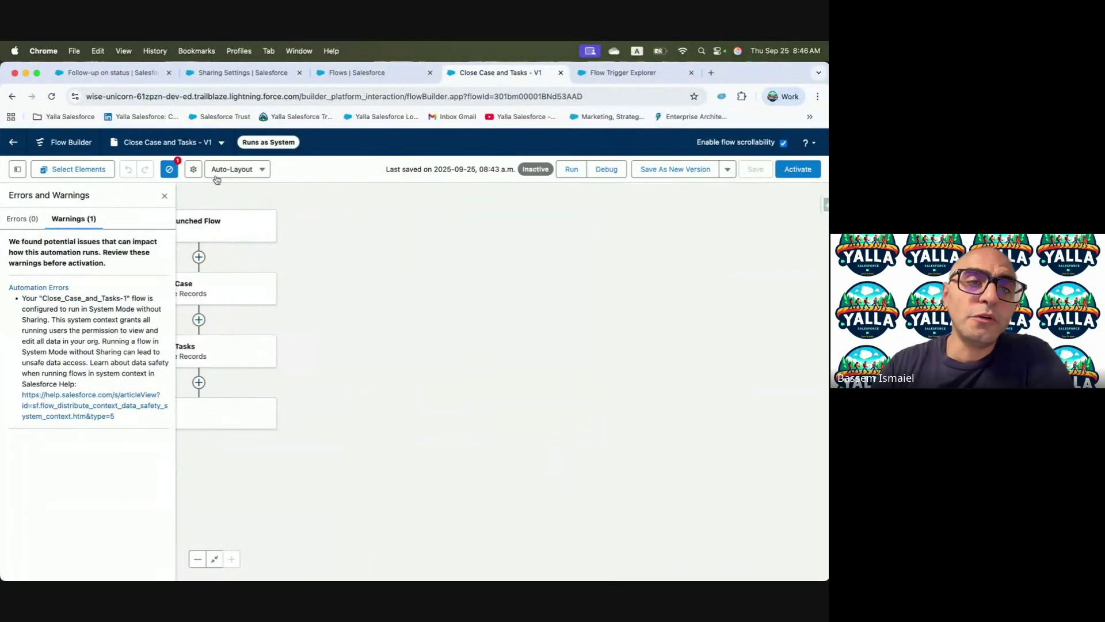
left_click(194, 169)
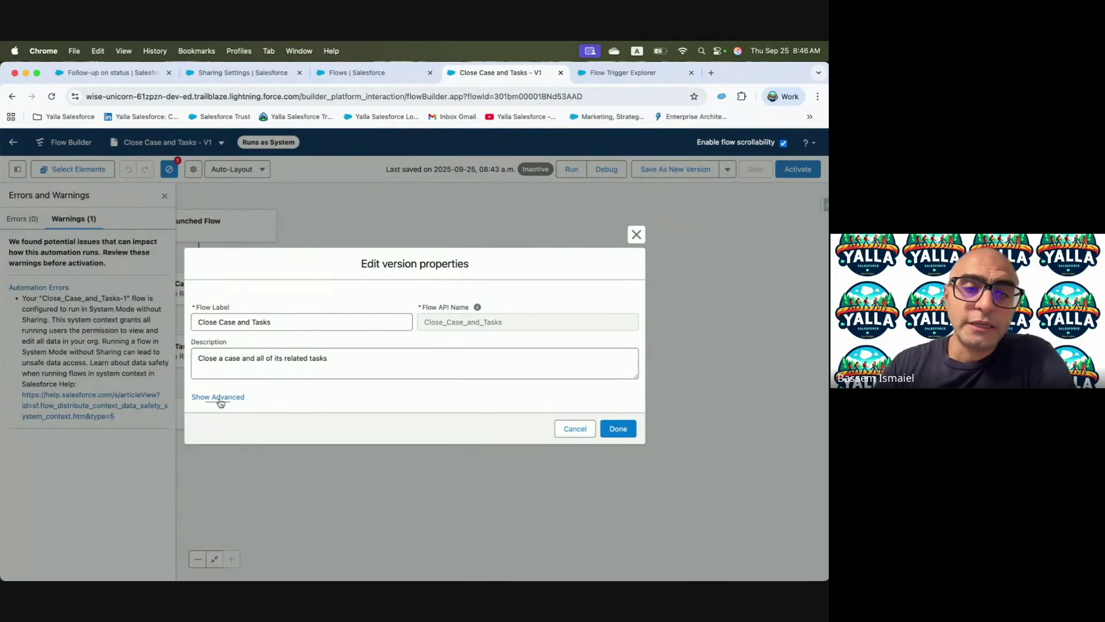
left_click(219, 398)
- Answer Trailhead quiz question 2 with "Show Advanced" and submit the quiz
key("ctrl+Left")
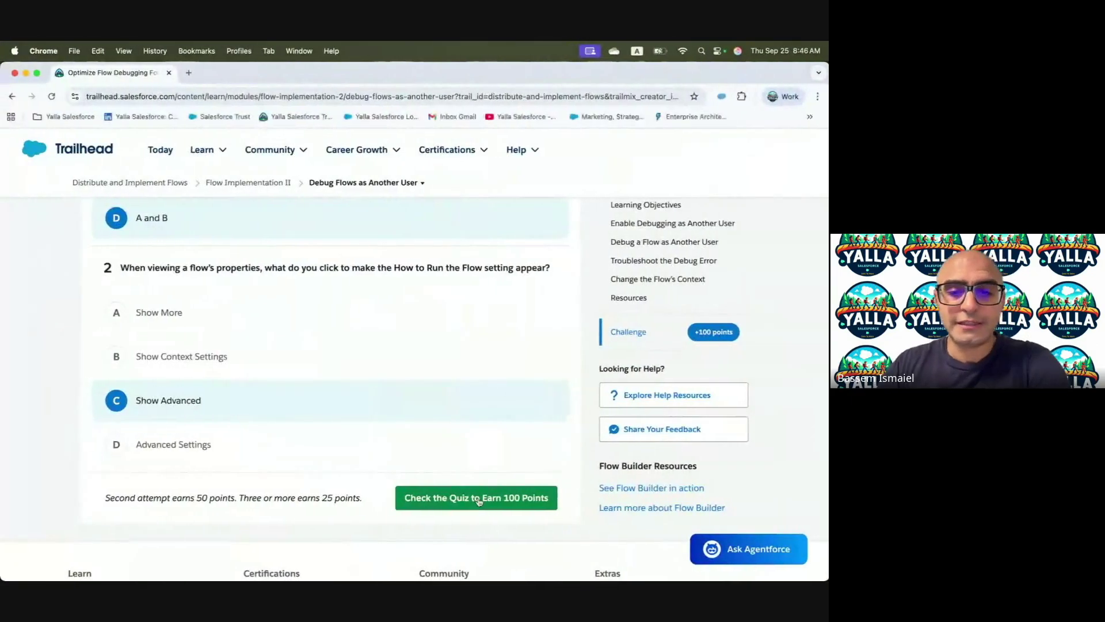
left_click(477, 497)
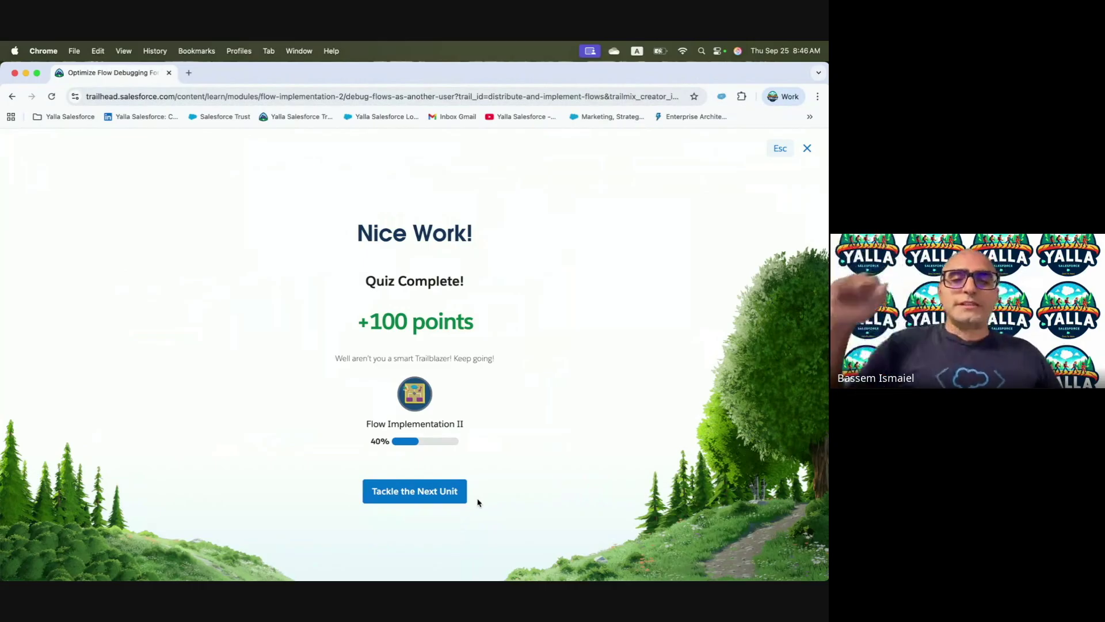
- Continue to the next unit, Handle Flow Errors with Fault Paths, and read its section on the unhandled fault message
left_click(429, 495)
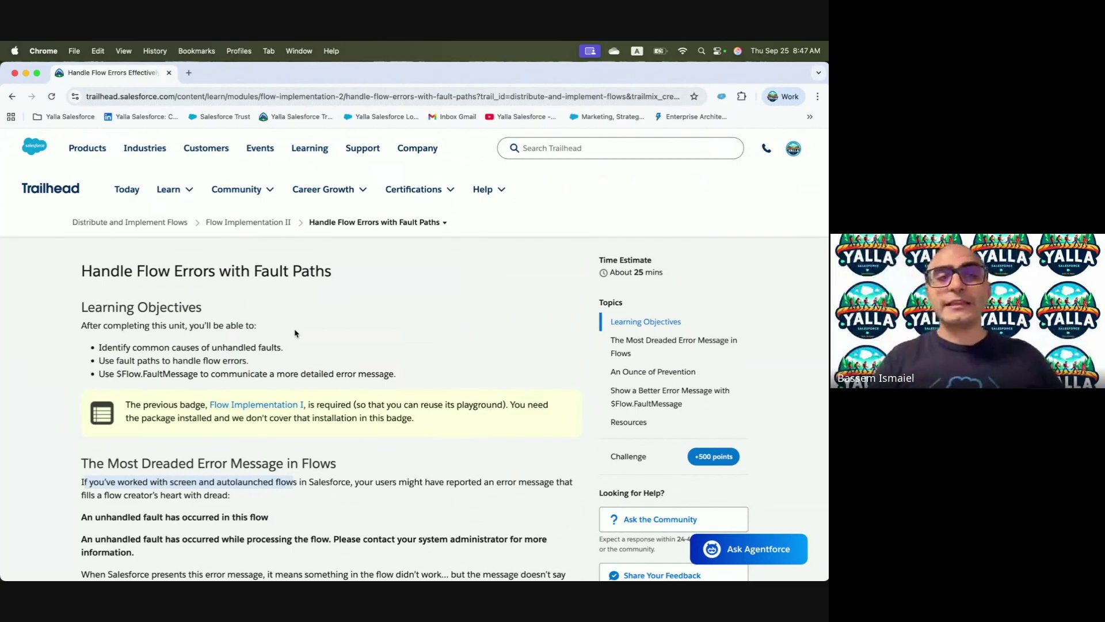
left_click(325, 510)
scroll(324, 510, "down", 2)
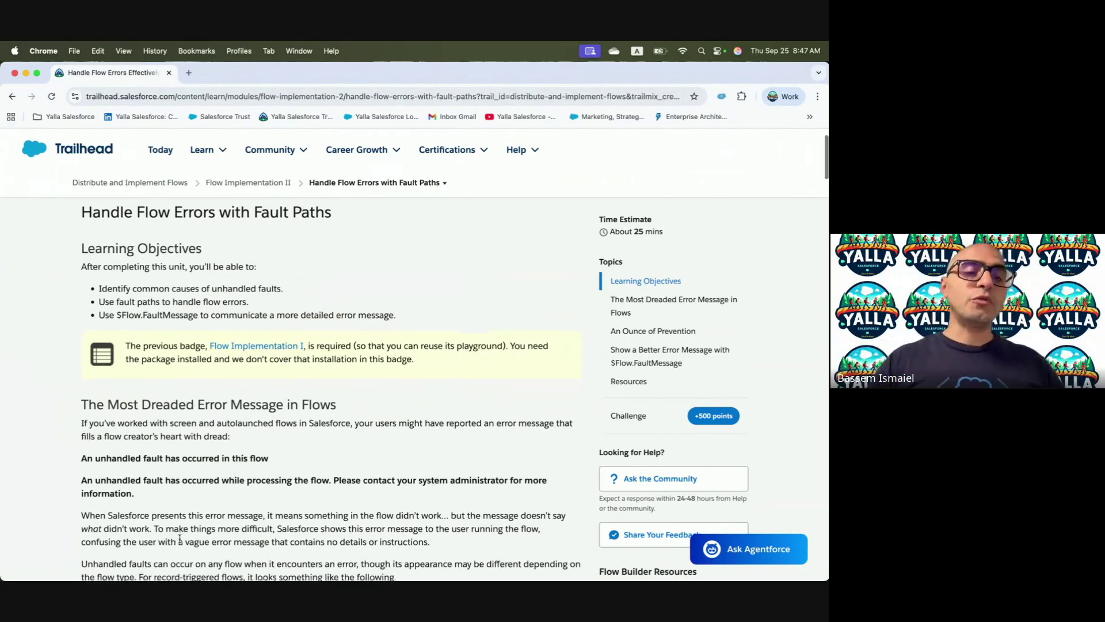
scroll(179, 547, "down", 2)
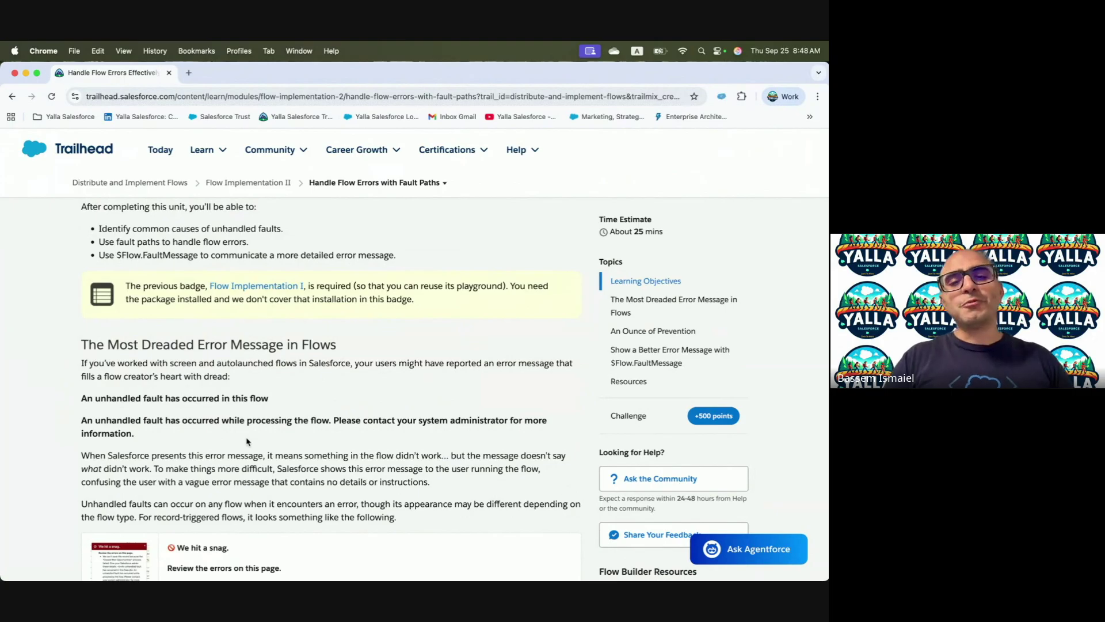
scroll(327, 468, "down", 3)
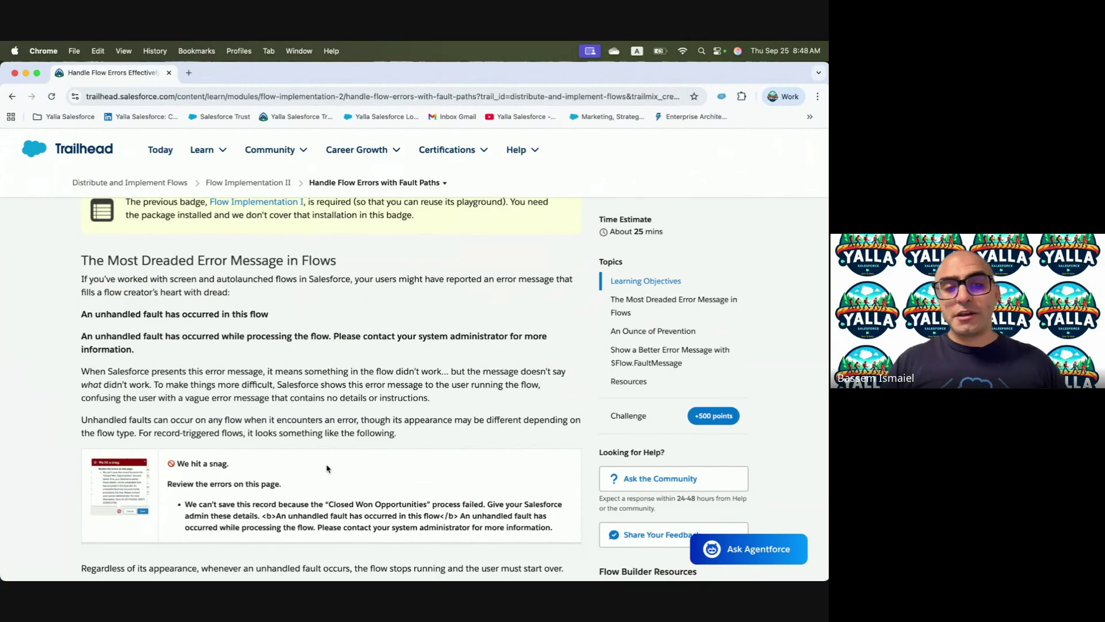
scroll(326, 468, "down", 1)
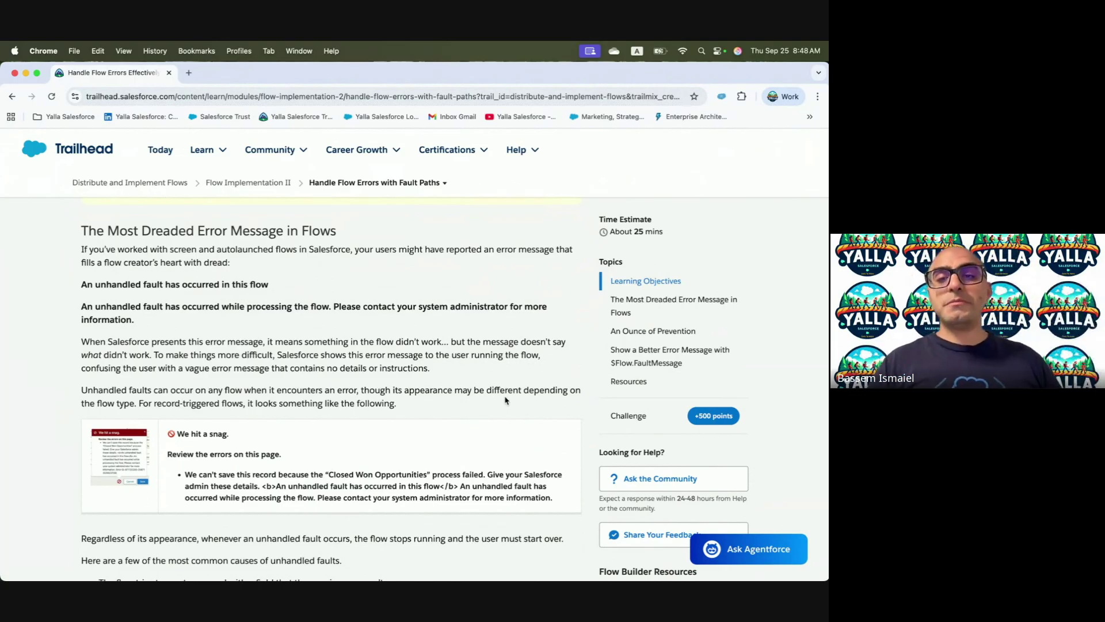
scroll(506, 402, "down", 2)
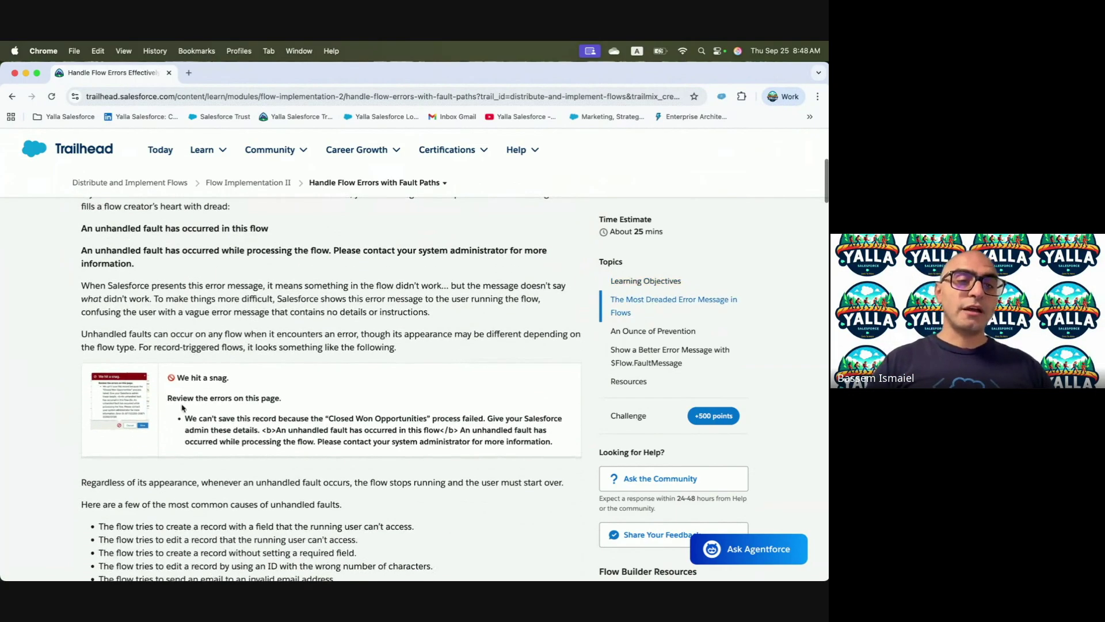
- Enlarge the sample "We hit a snag" error picture to read its text, and return to a more normal page size
scroll(154, 402, "up", 3)
scroll(154, 402, "up", 3)
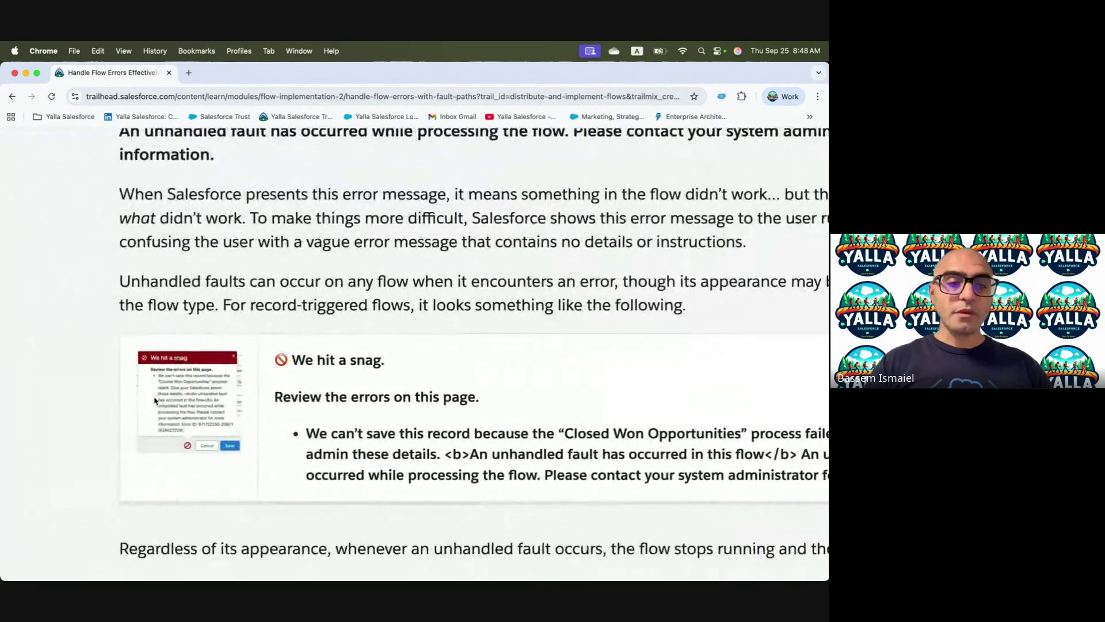
scroll(154, 400, "up", 3)
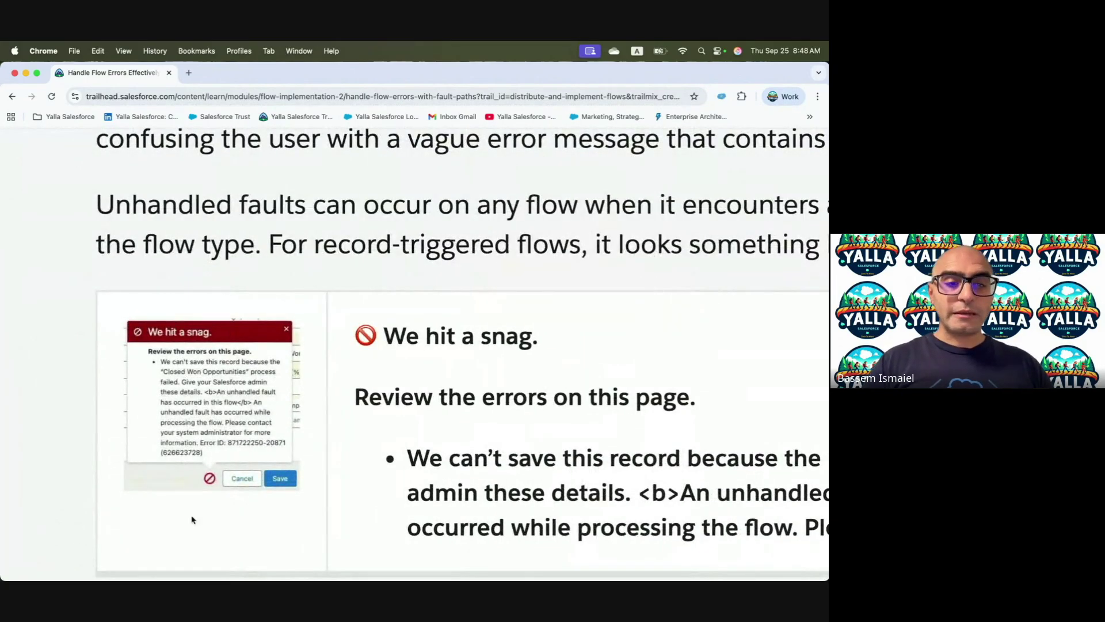
scroll(317, 379, "down", 6)
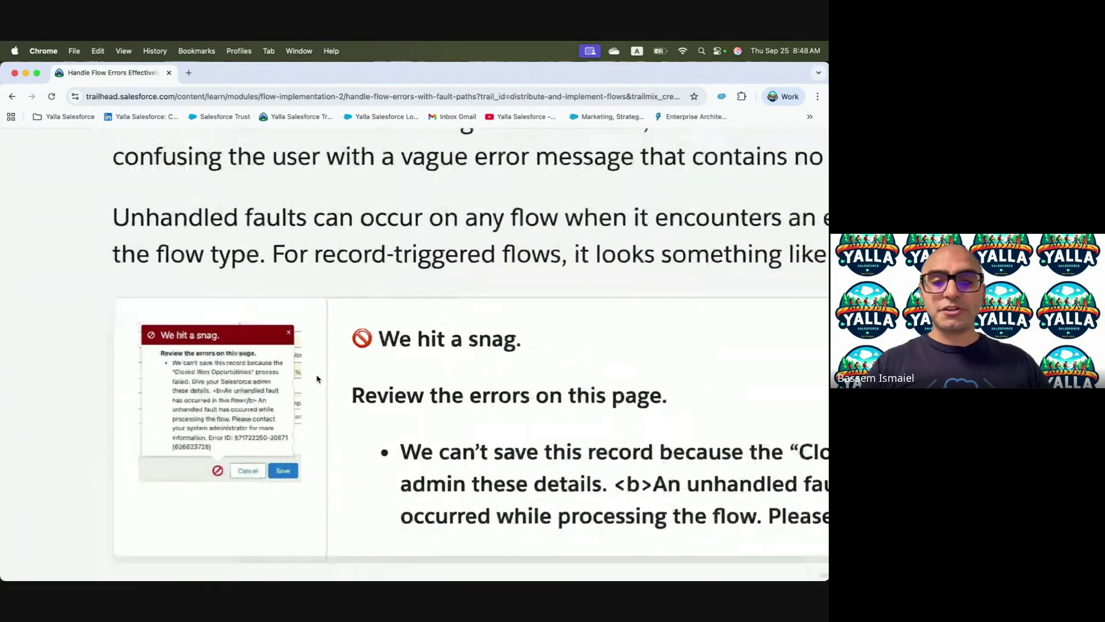
scroll(318, 379, "down", 6)
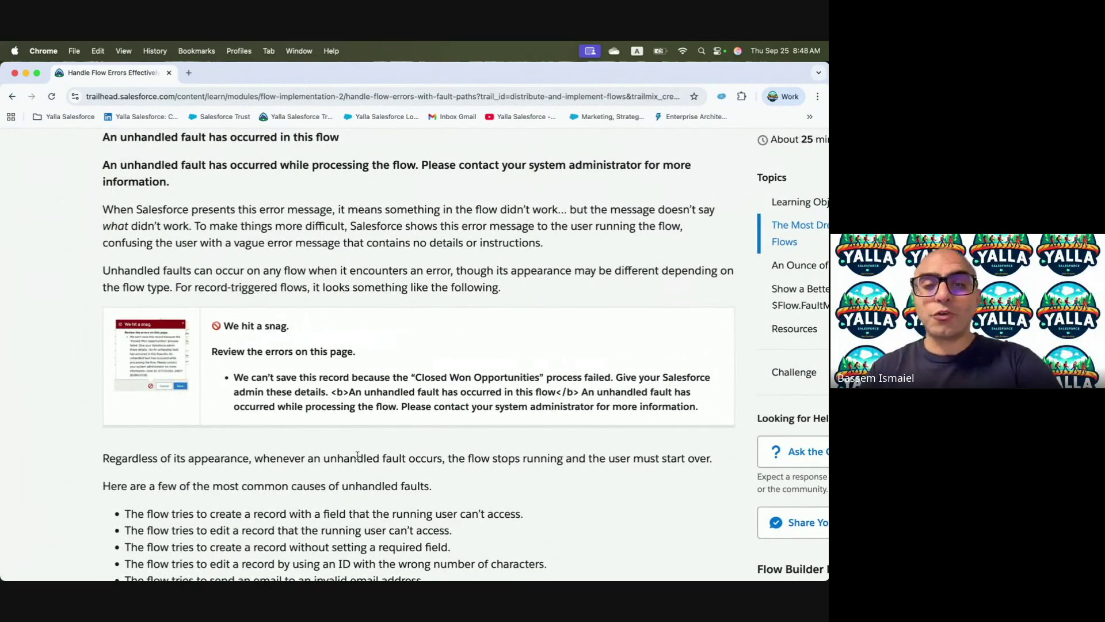
- Read the list of common causes of unhandled faults, marking the record access, wrong ID length and invalid email address items
scroll(358, 458, "down", 3)
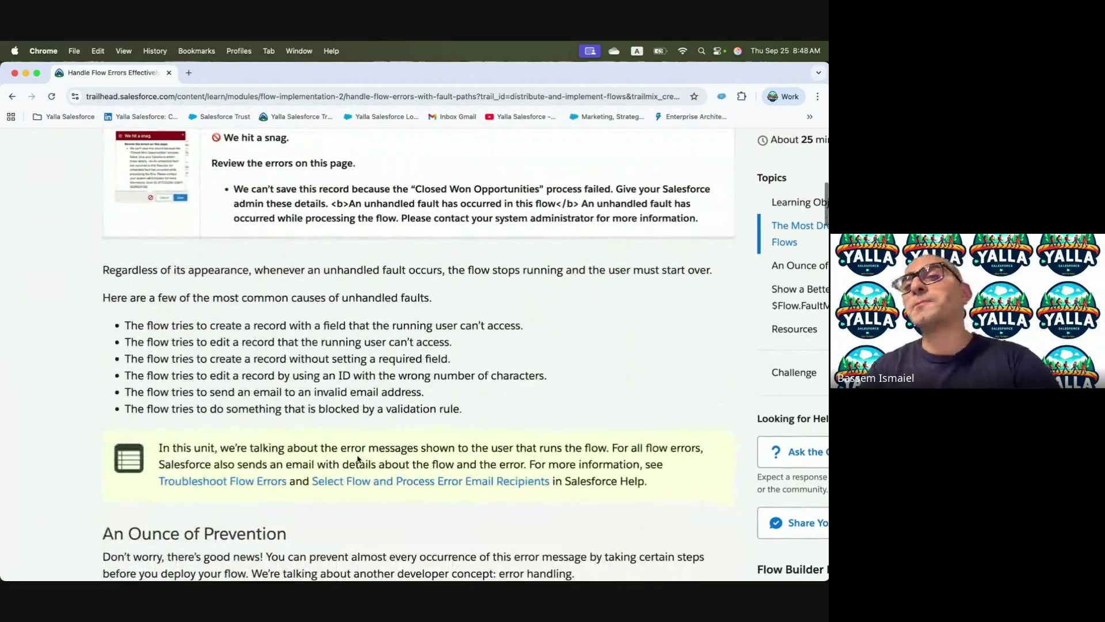
scroll(358, 458, "down", 1)
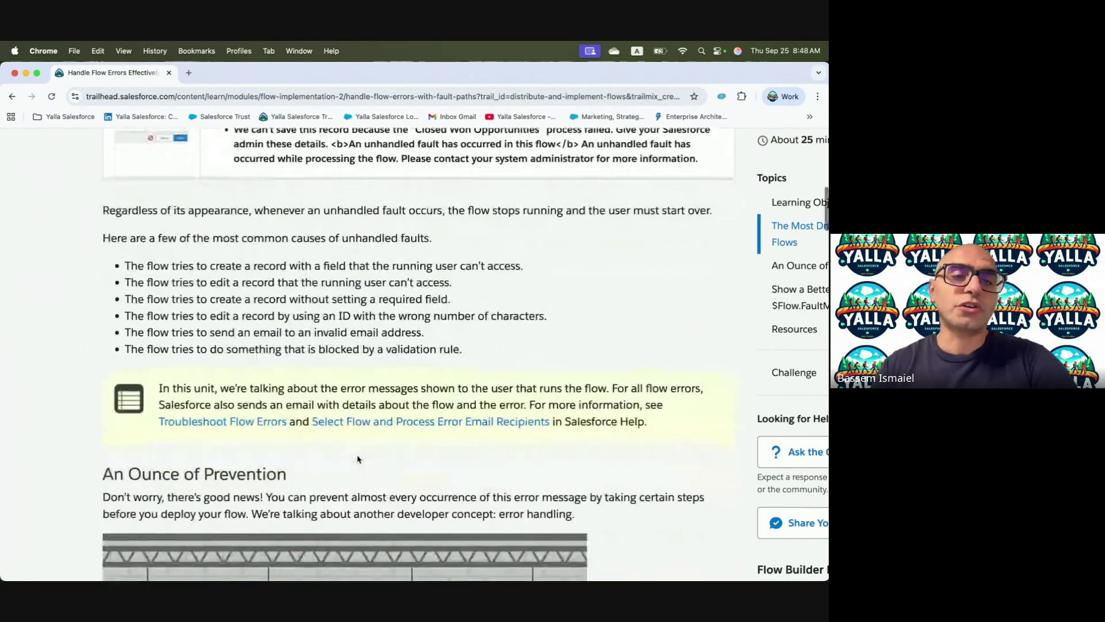
triple_click(544, 229)
left_click(544, 232)
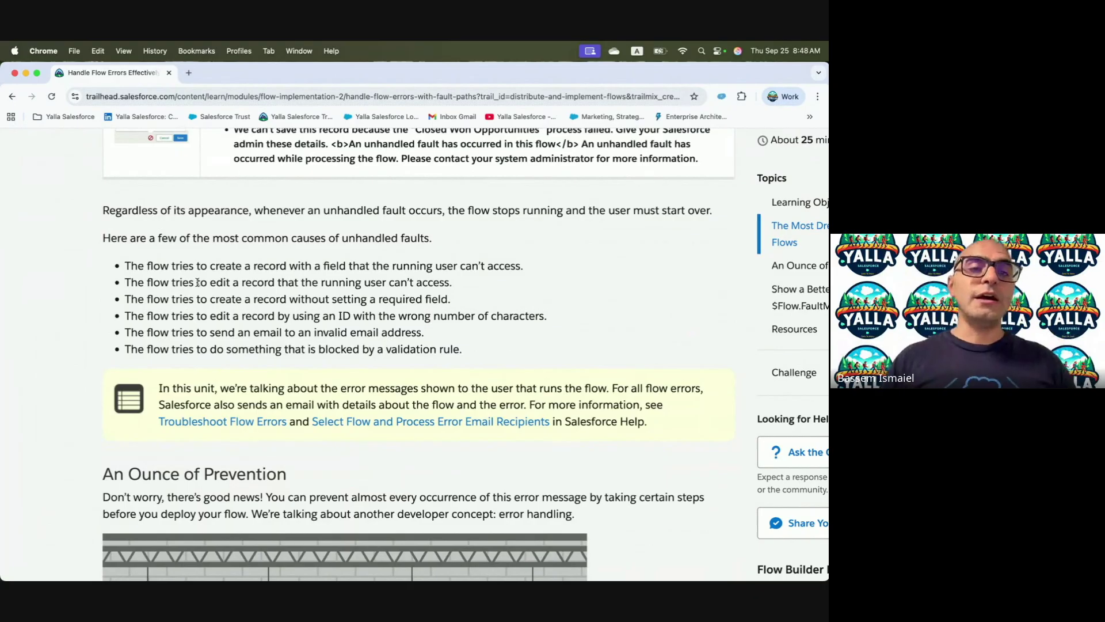
left_click_drag(241, 283, 365, 284)
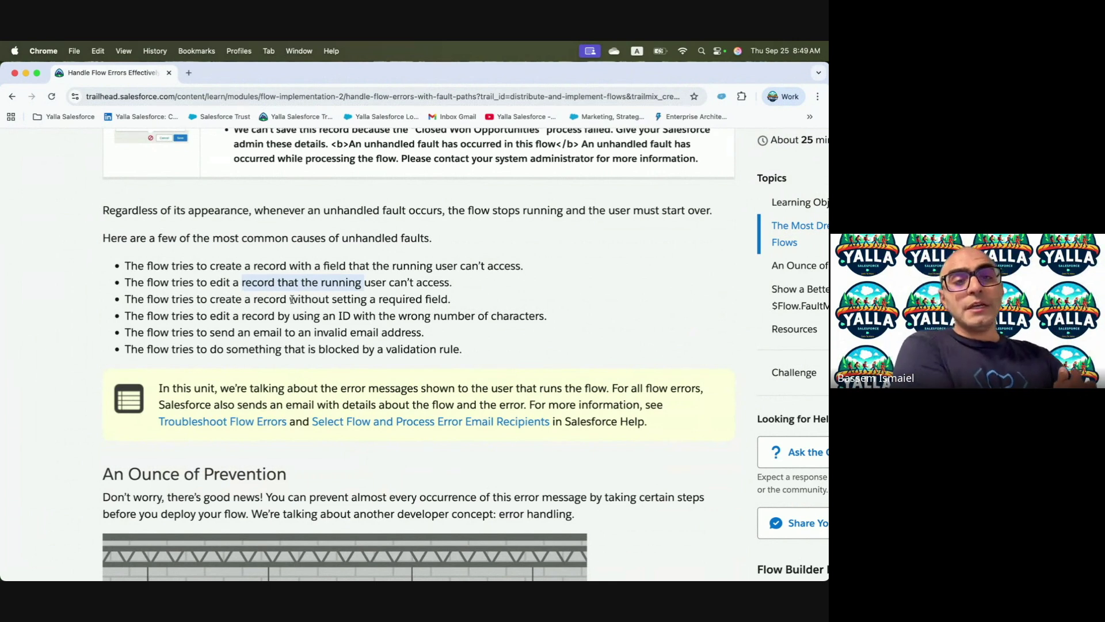
left_click_drag(340, 315, 553, 318)
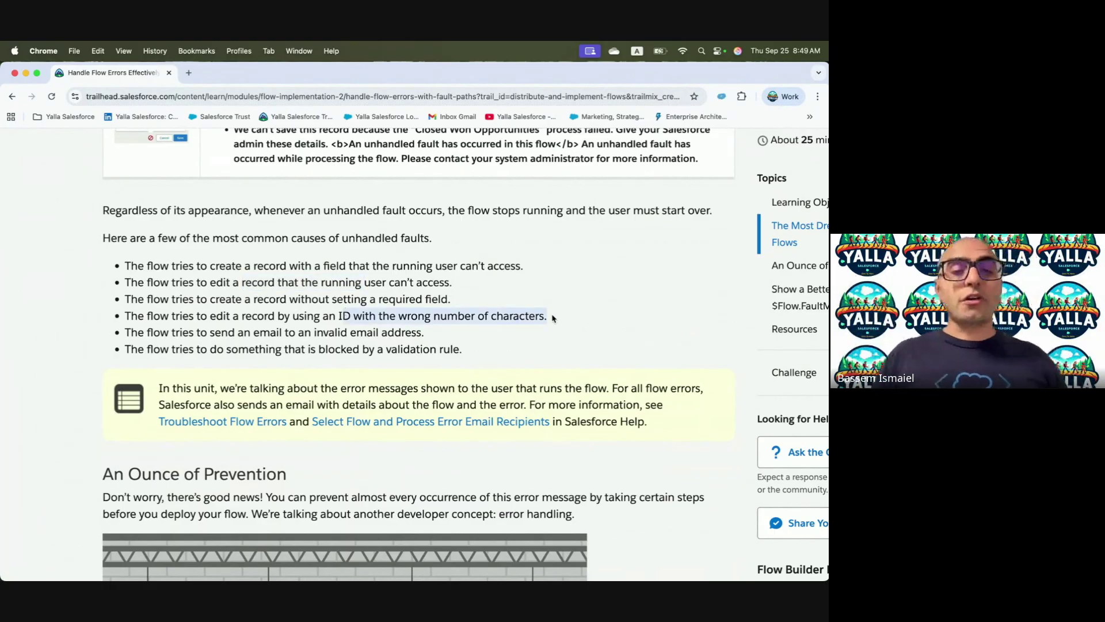
left_click_drag(314, 332, 483, 332)
- Read the An Ounce of Prevention section on error handling and fault paths, restoring the page to normal size
scroll(484, 332, "down", 5)
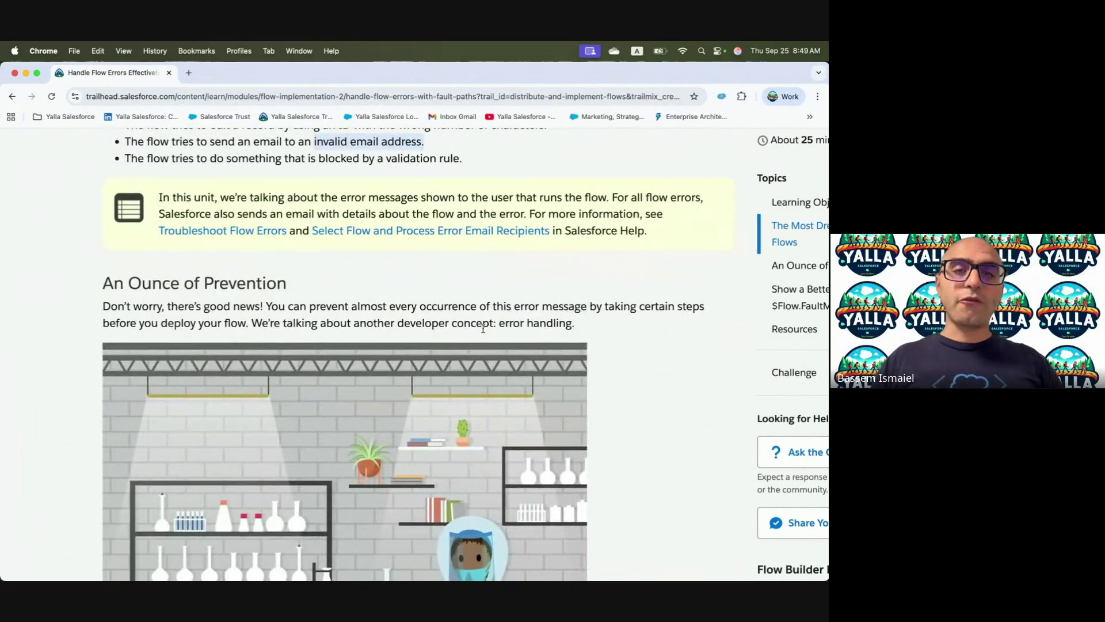
scroll(483, 329, "down", 2)
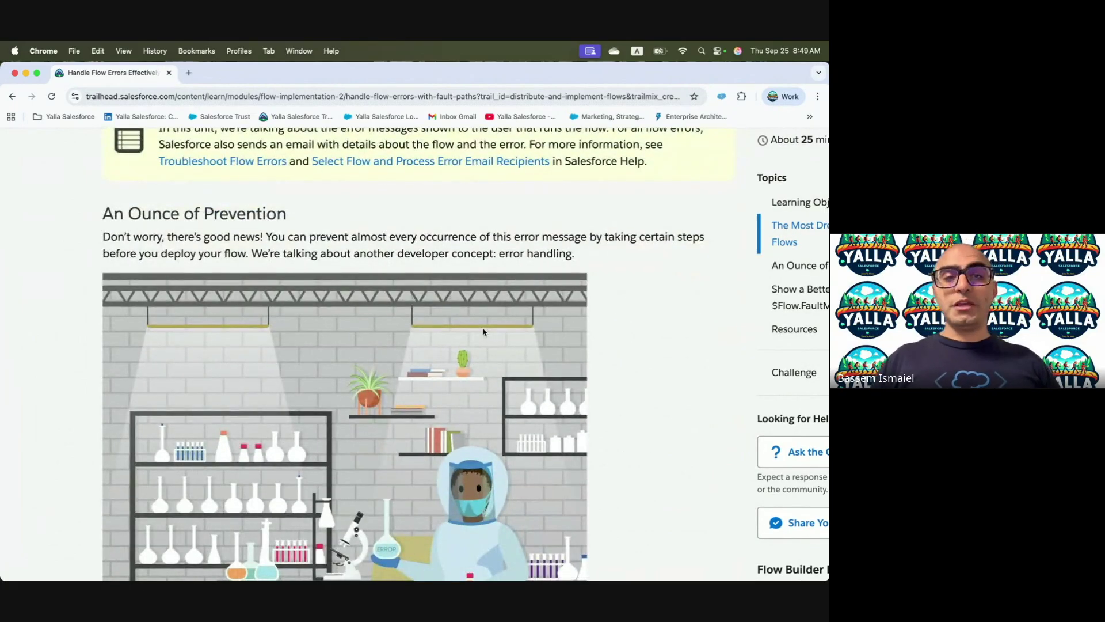
scroll(484, 332, "down", 1)
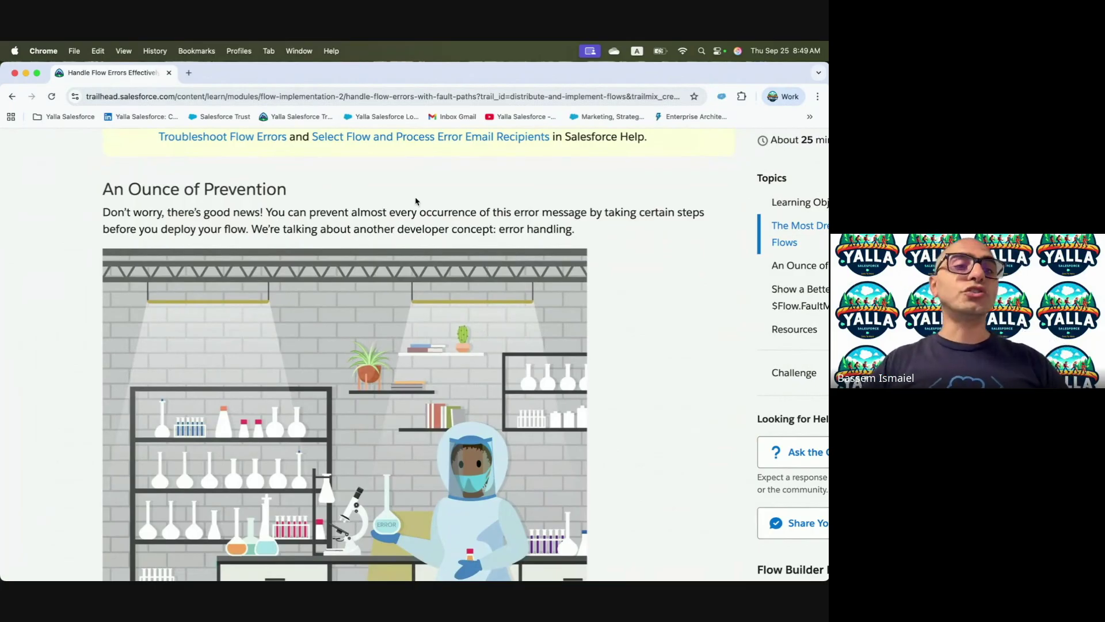
scroll(357, 246, "down", 1)
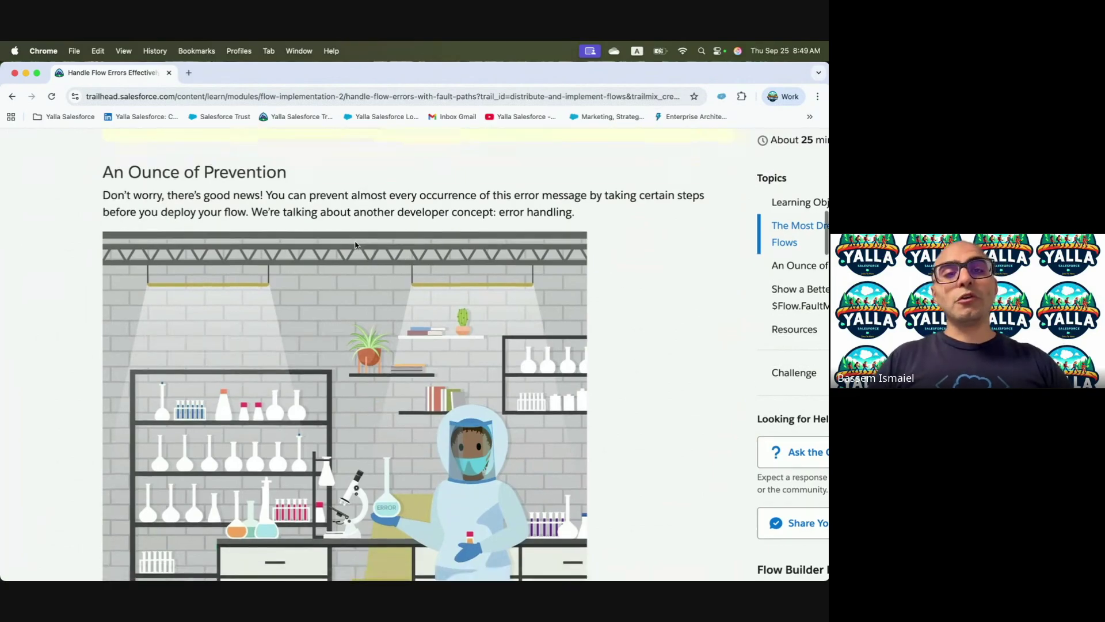
scroll(355, 245, "down", 2)
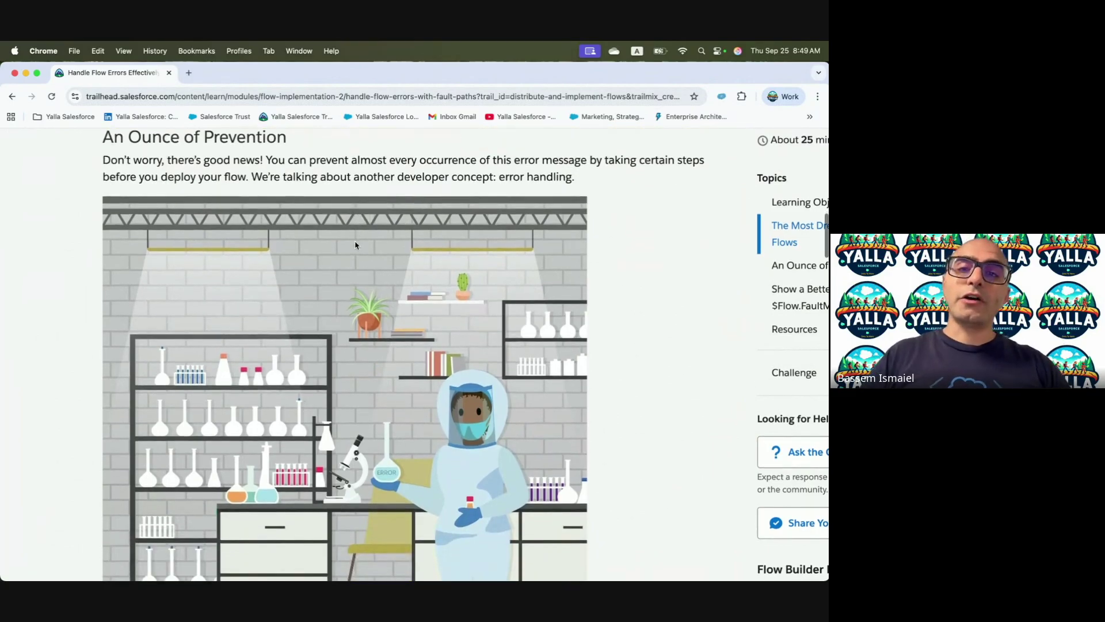
scroll(355, 246, "down", 10)
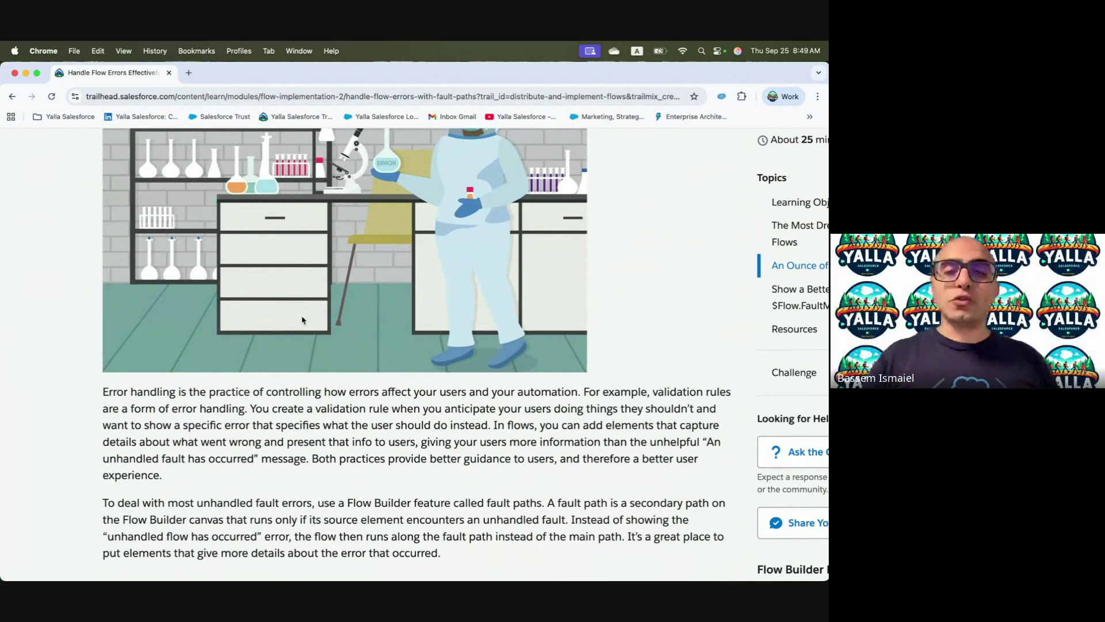
key("super+minus")
key("super+minus")
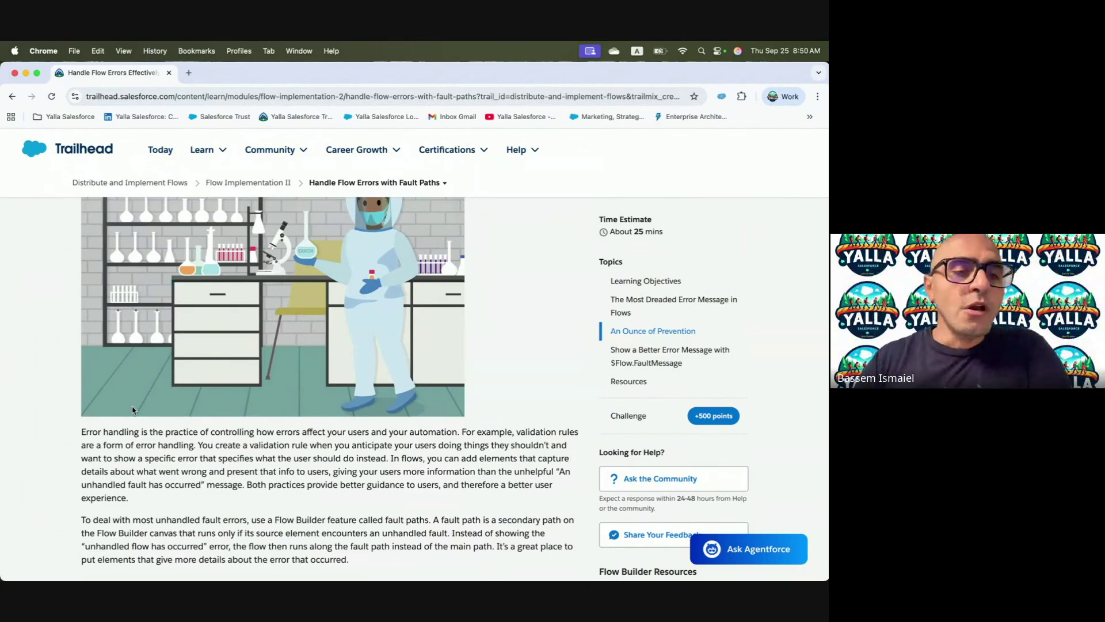
- Read the error handling paragraph, marking the phrases on creating a validation rule and specifying what the user should do instead
left_click_drag(79, 442, 373, 442)
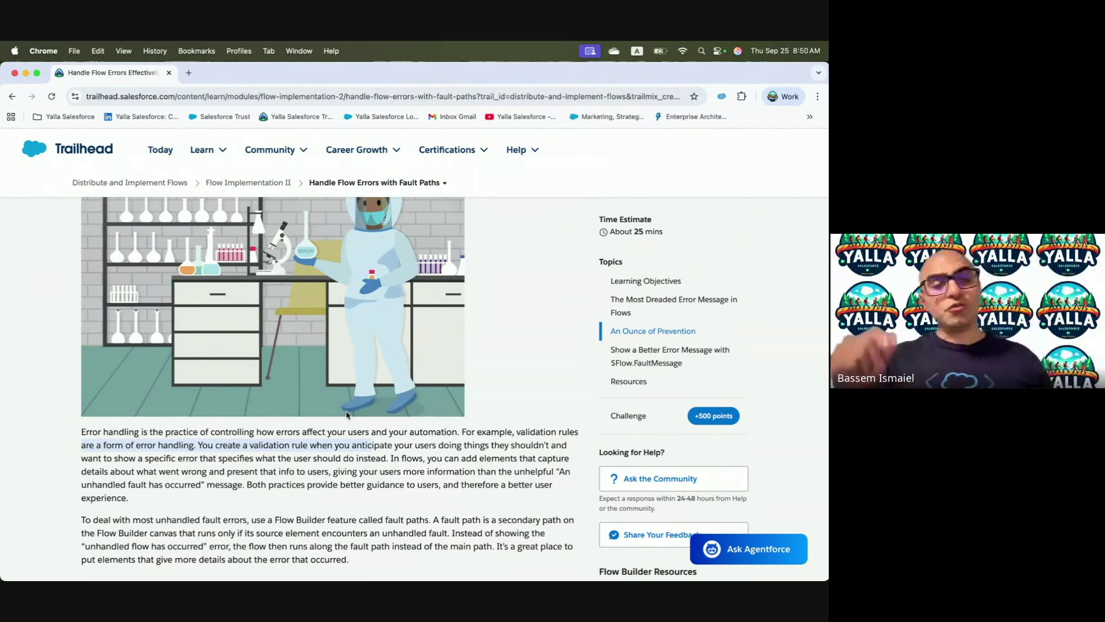
left_click(150, 440)
left_click_drag(222, 445, 497, 443)
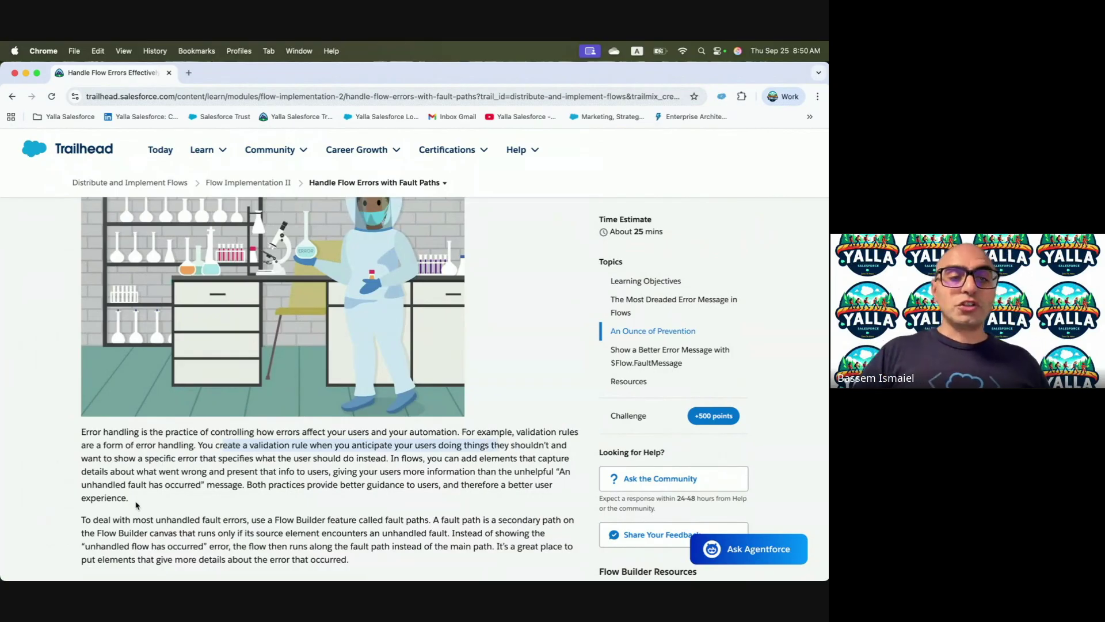
left_click_drag(198, 459, 394, 458)
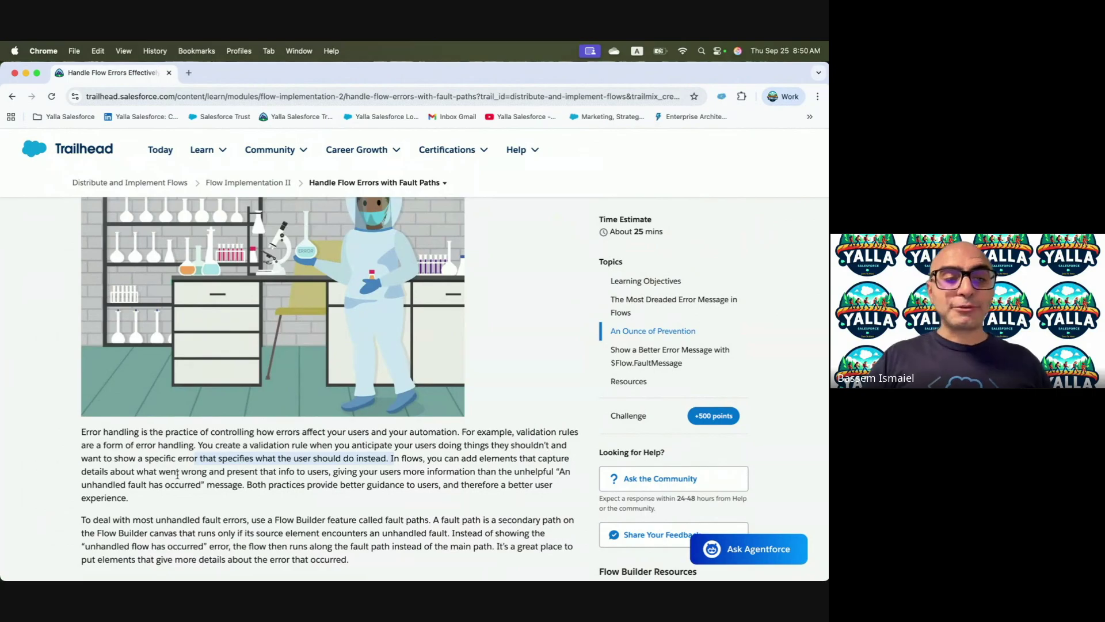
- Read the paragraph on fault paths and examine the sample flow diagram with the fault path on Create Opportunity
scroll(177, 474, "down", 3)
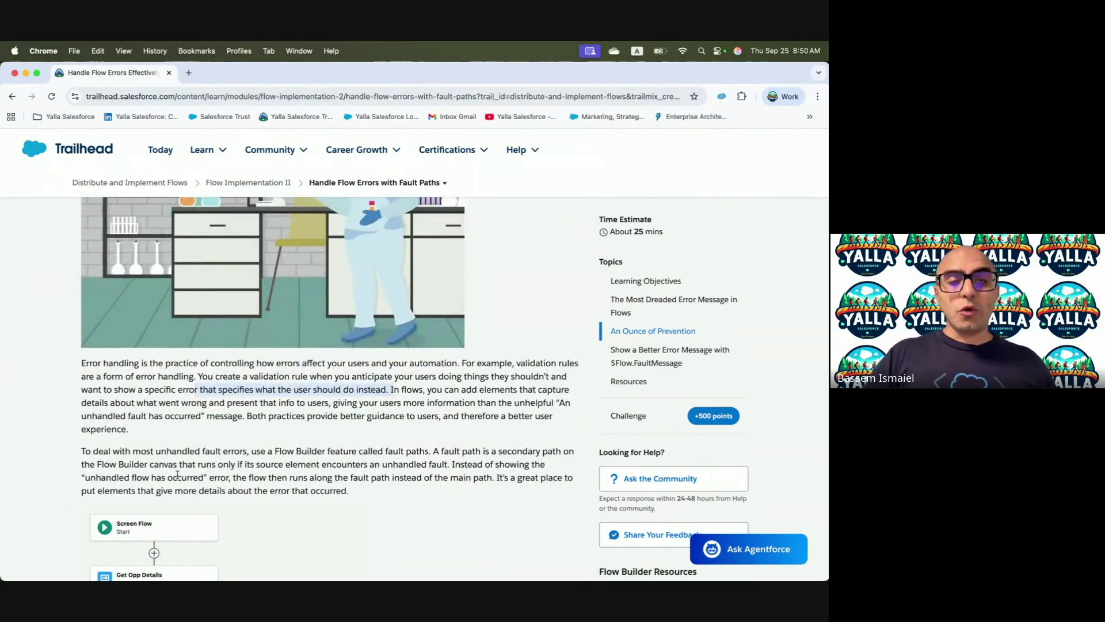
scroll(178, 474, "down", 1)
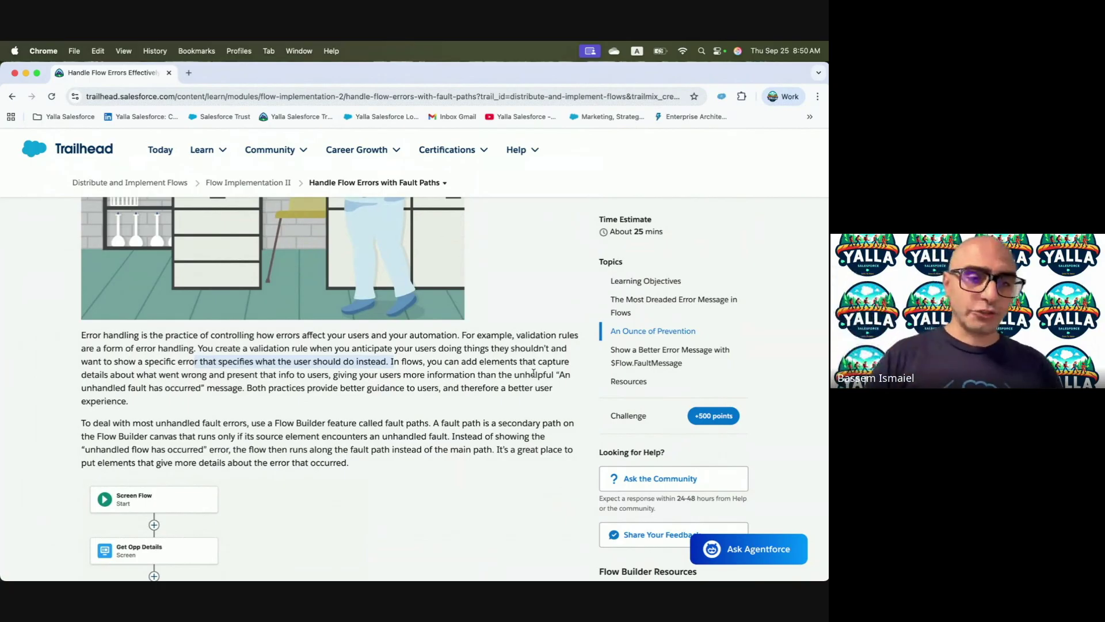
scroll(353, 403, "down", 3)
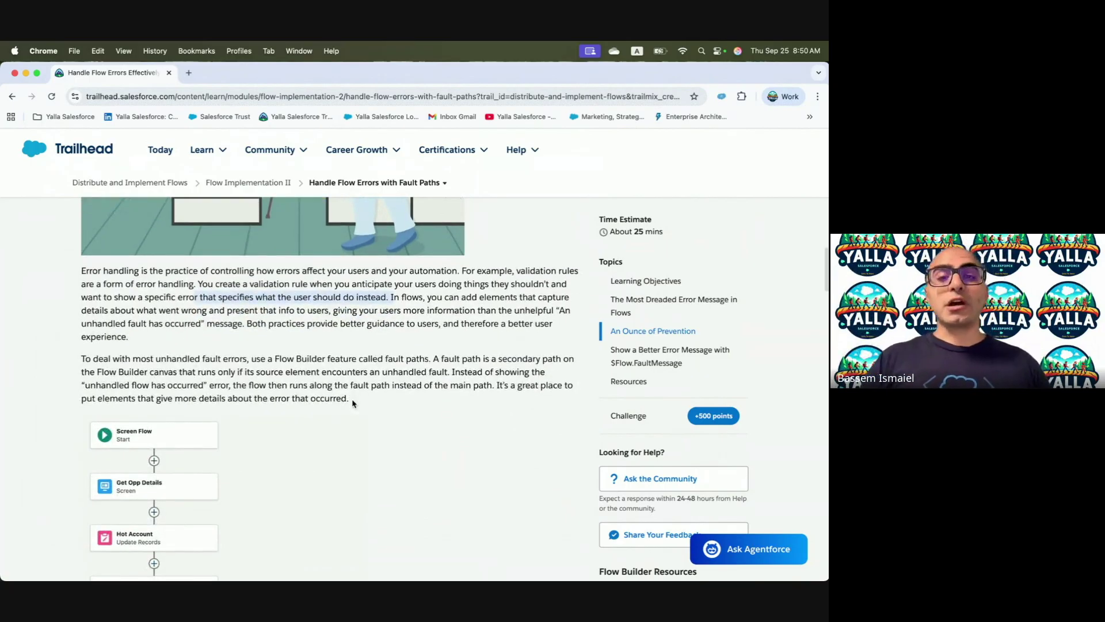
scroll(353, 403, "down", 4)
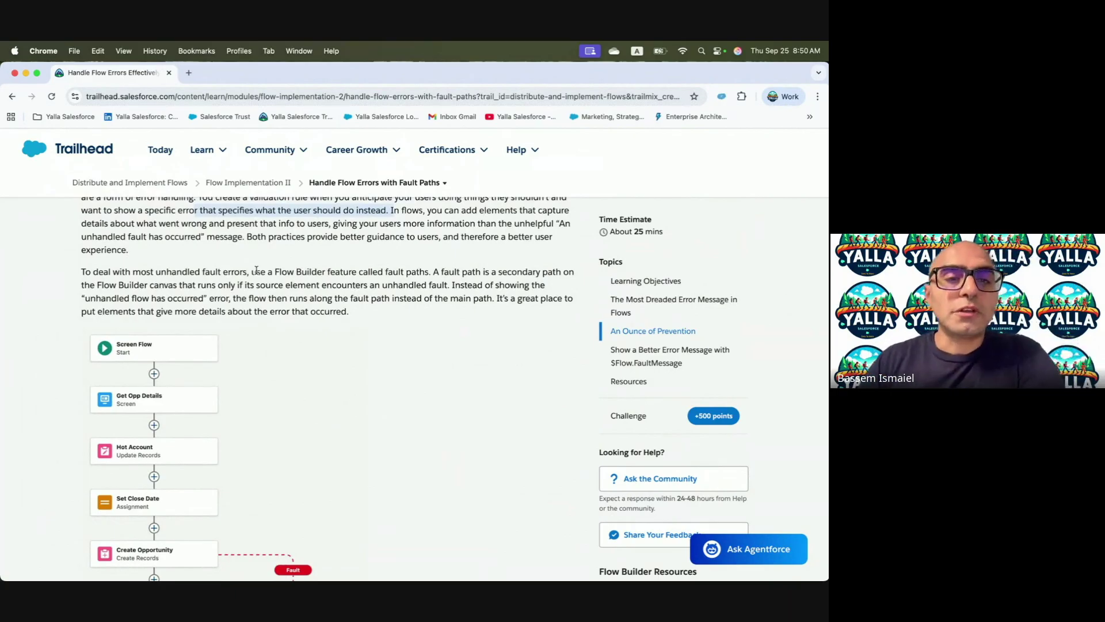
scroll(256, 270, "down", 2)
scroll(300, 248, "down", 1)
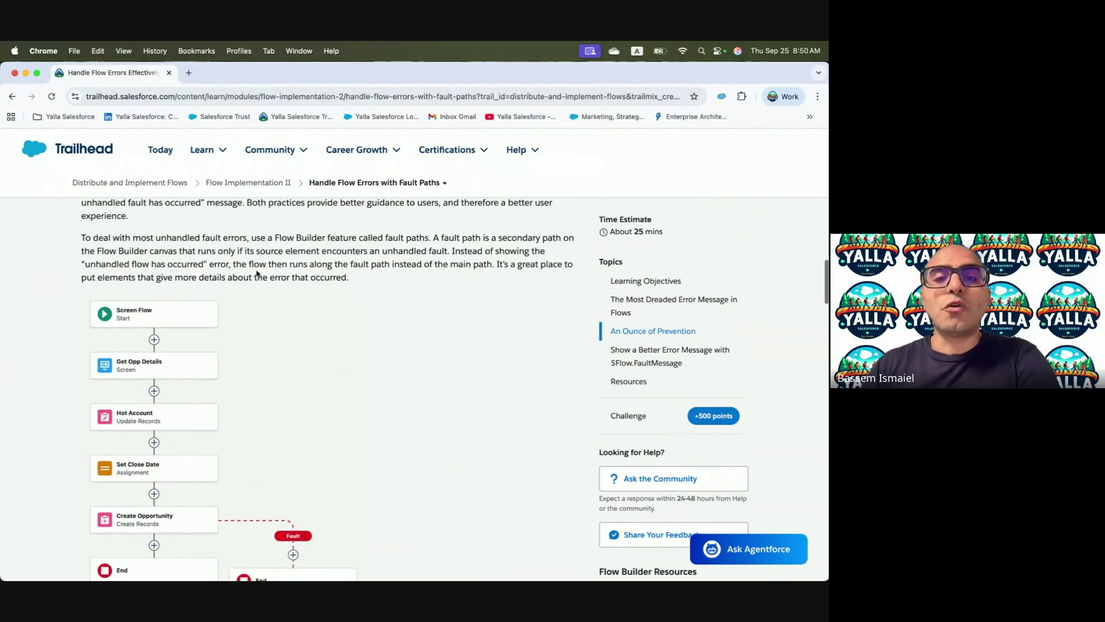
- Switch to the Salesforce org's Flows list, check Approvals Workflow: Evaluate Approval Requests for a fault path, and open Cancel Item Flow instead
key("ctrl+Right")
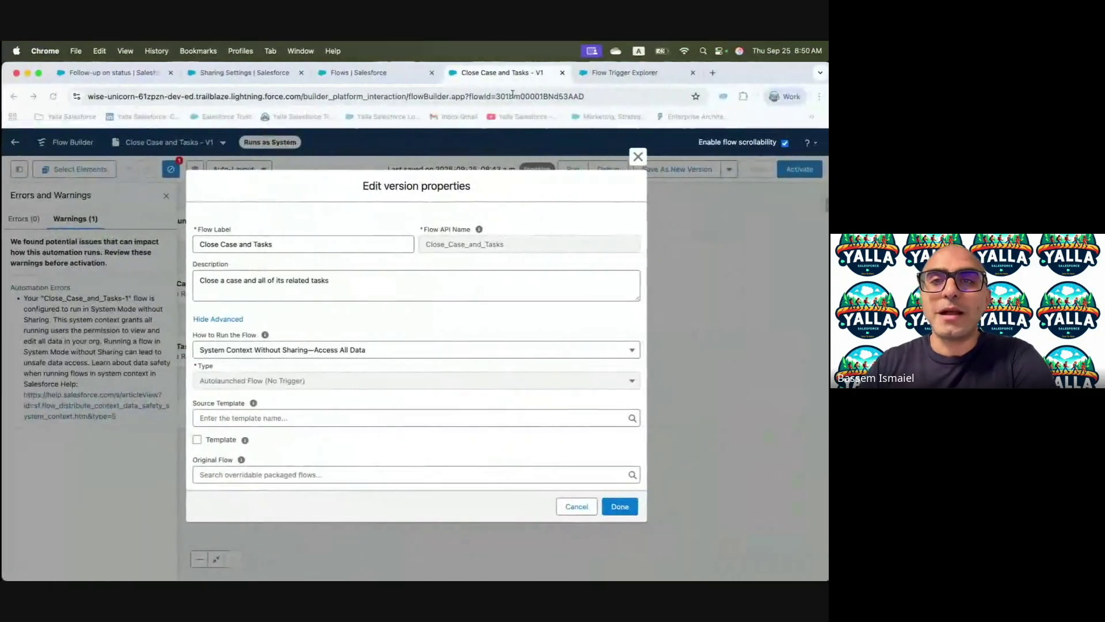
left_click(368, 73)
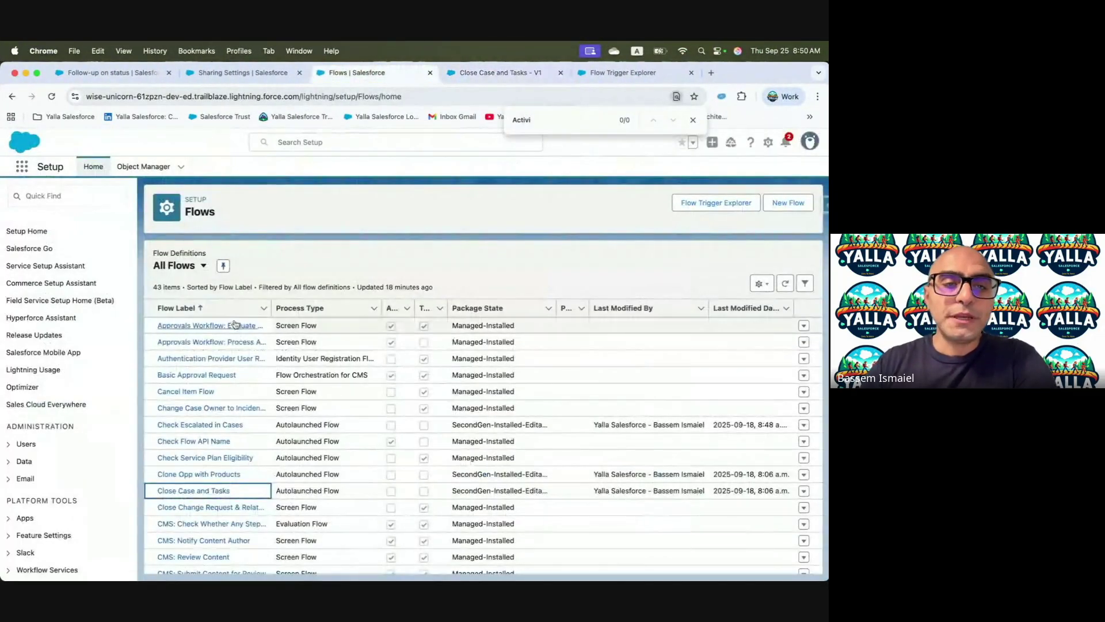
left_click(236, 325)
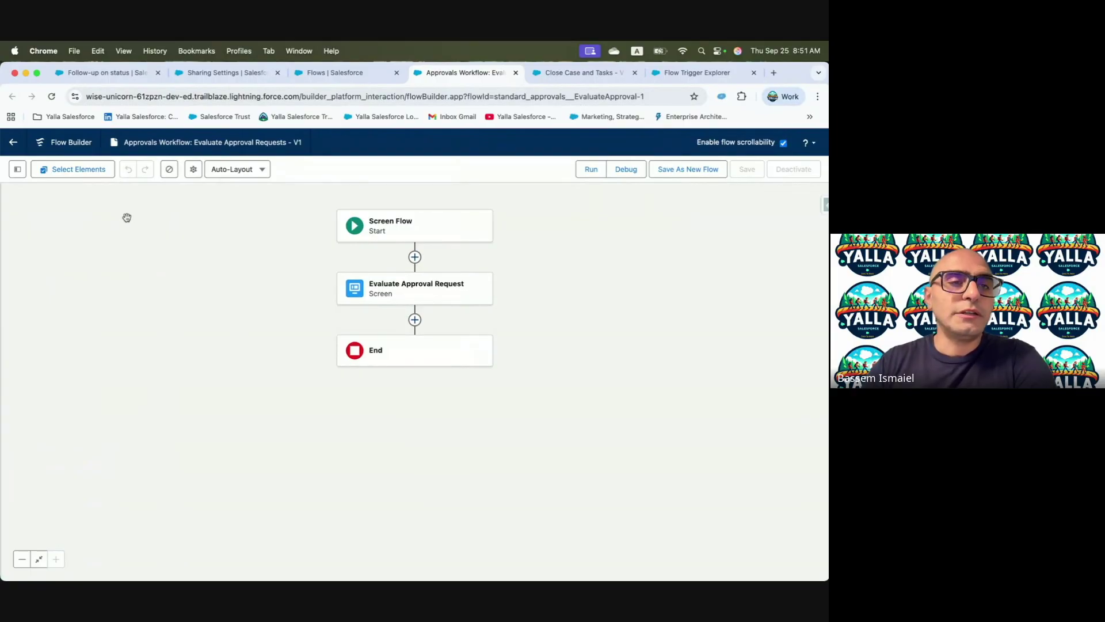
left_click(13, 142)
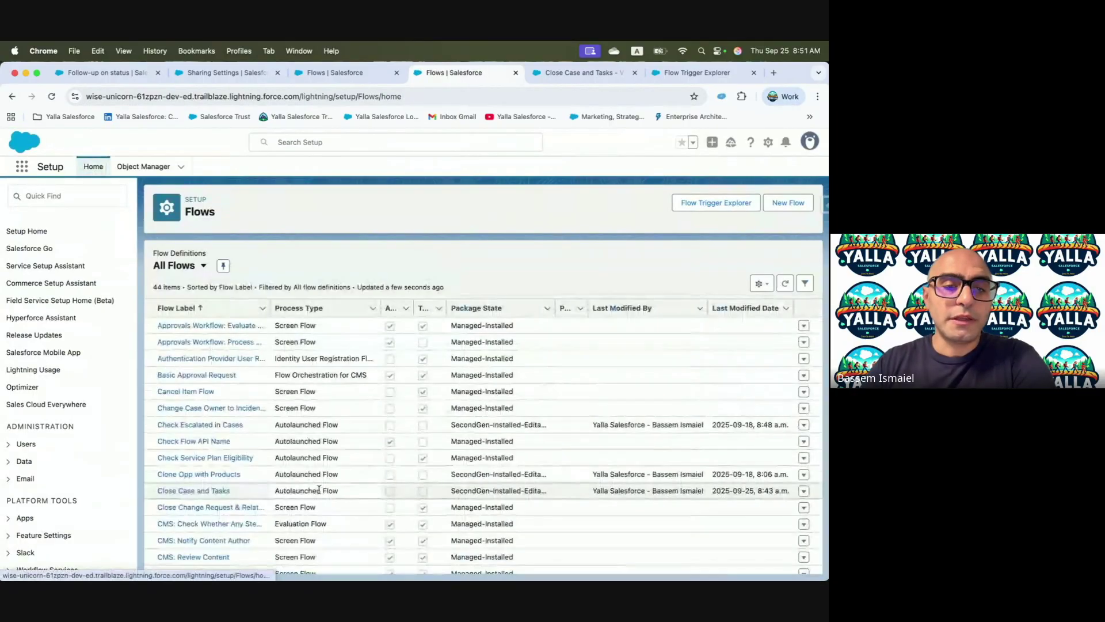
left_click(197, 393)
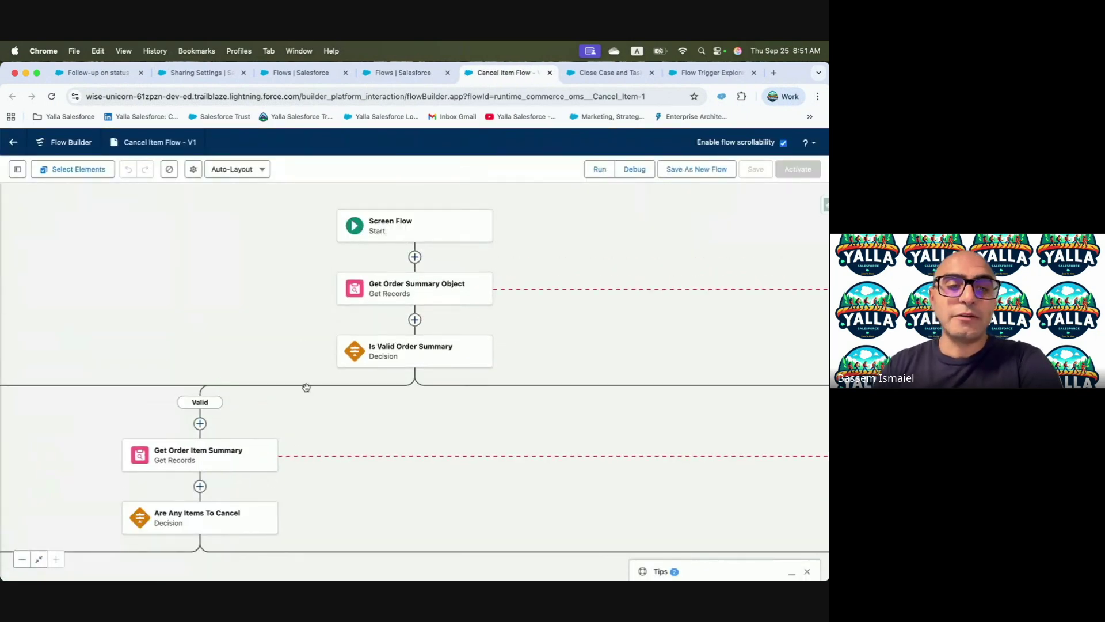
- View the element options of Get Order Item Summary and follow its fault path to the Failure Exit element
left_click(261, 457)
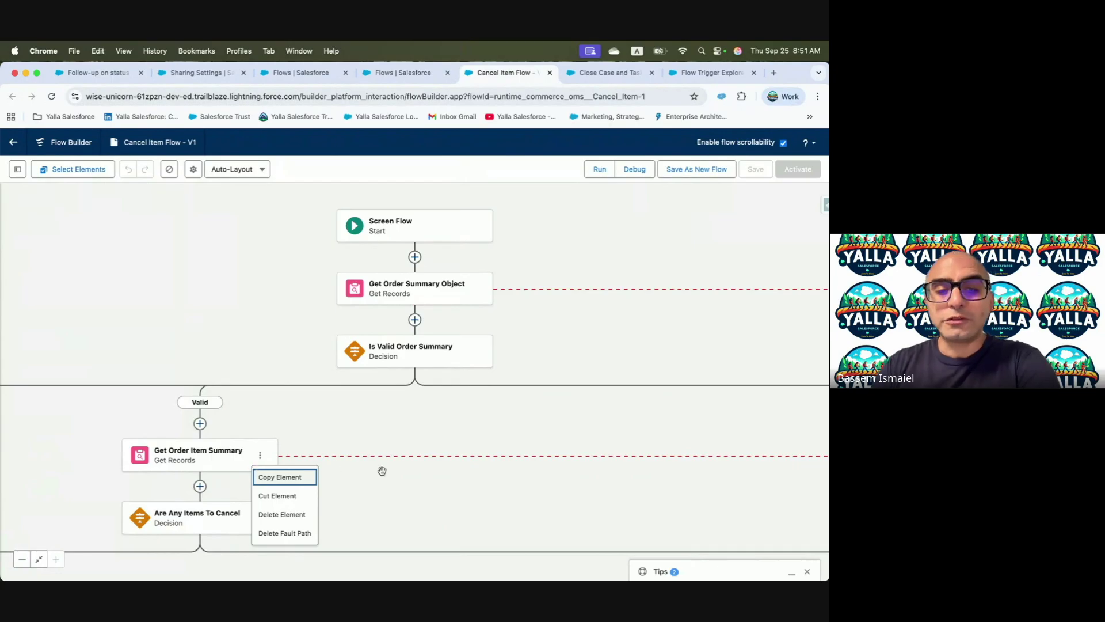
left_click_drag(582, 481, 293, 420)
scroll(402, 432, "right", 10)
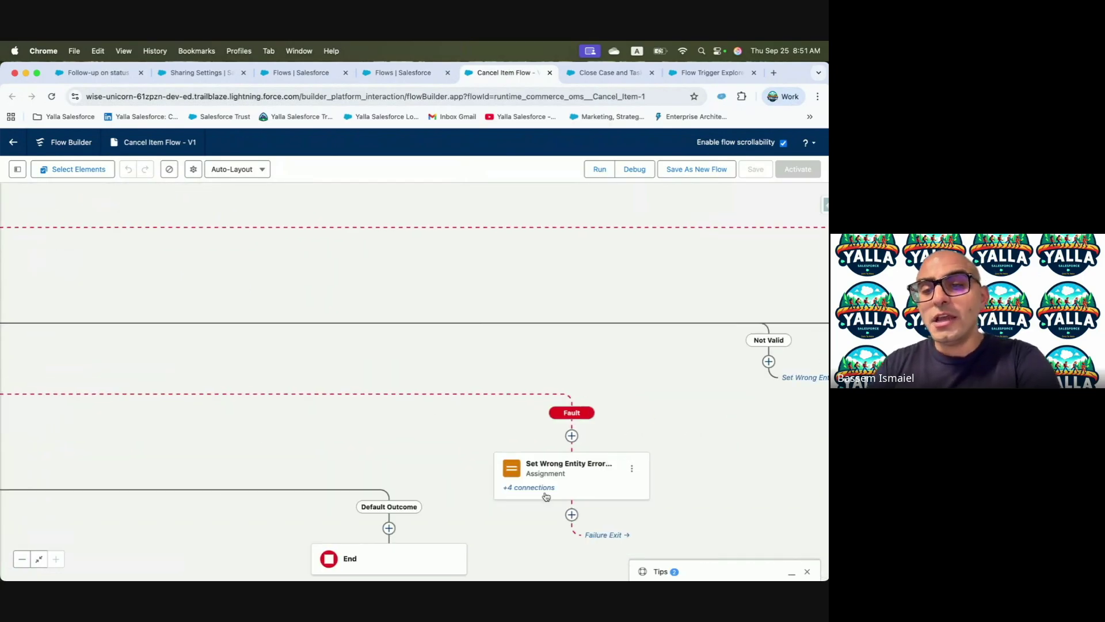
left_click(603, 529)
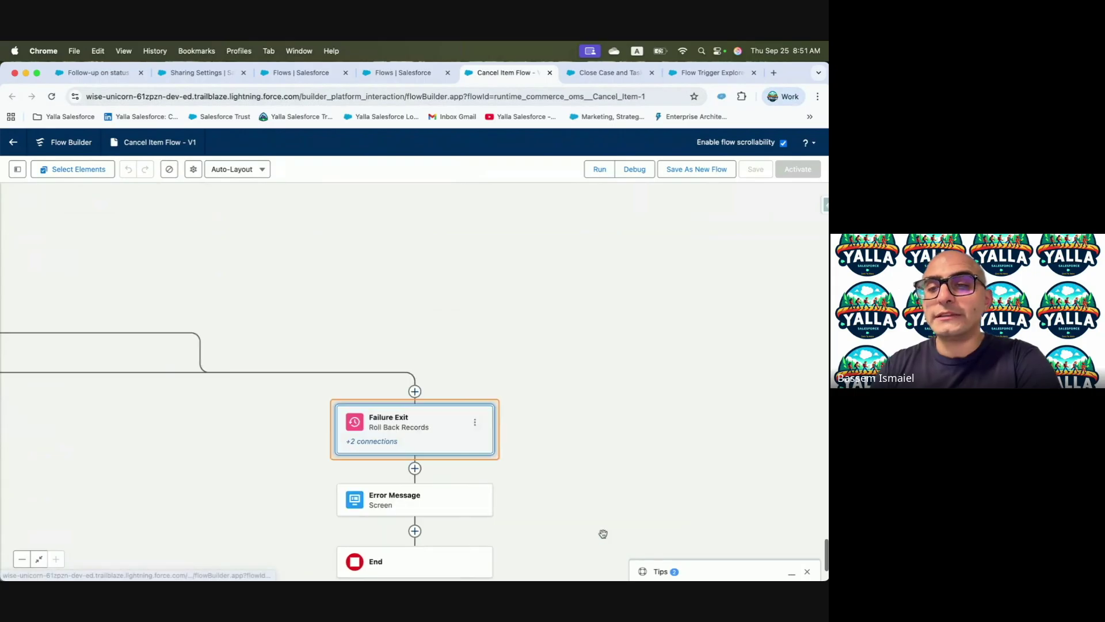
- Inspect the Failure Exit roll back records element and its description, leaving it without changes
double_click(428, 442)
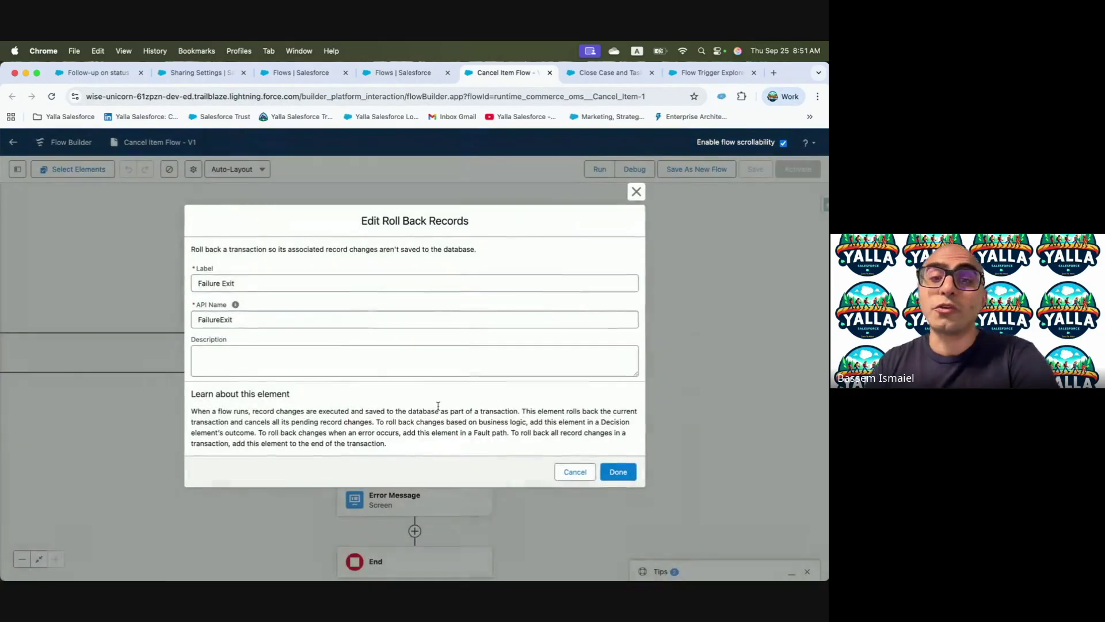
left_click(575, 471)
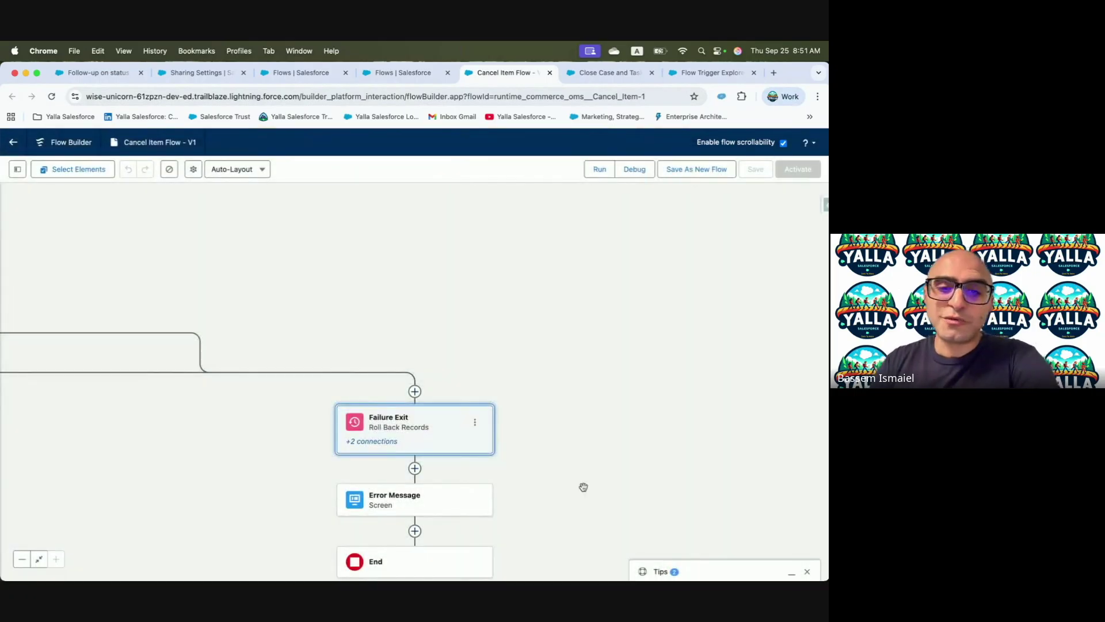
left_click_drag(250, 413, 173, 372)
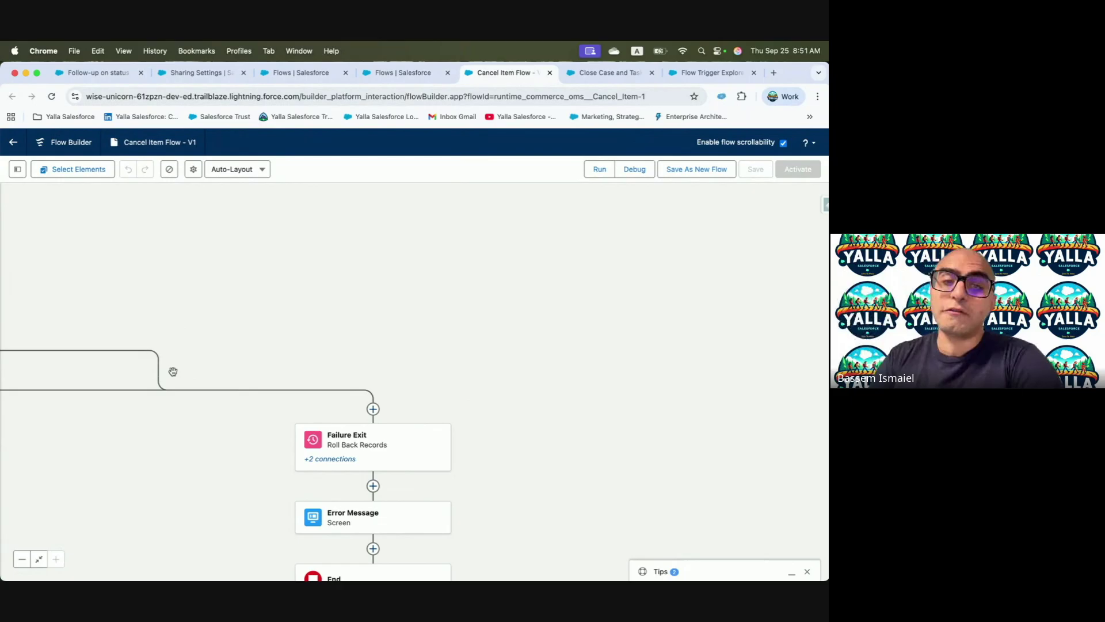
left_click(371, 449)
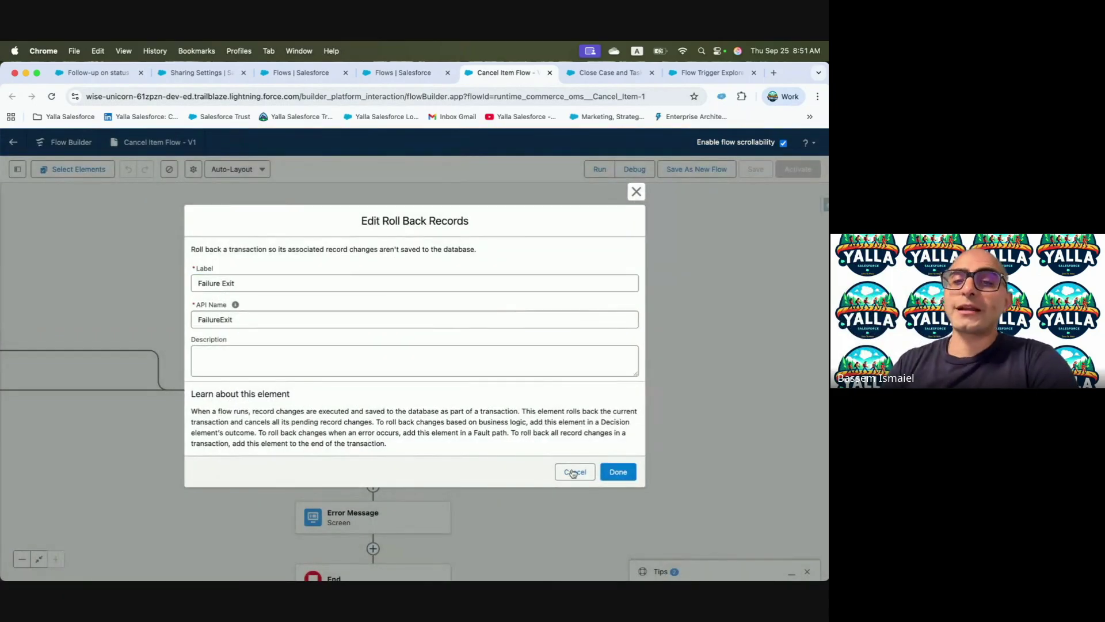
left_click(573, 472)
- Open the Error Message screen element and inspect its display text component with the error message variables
scroll(543, 496, "down", 1)
left_click(340, 511)
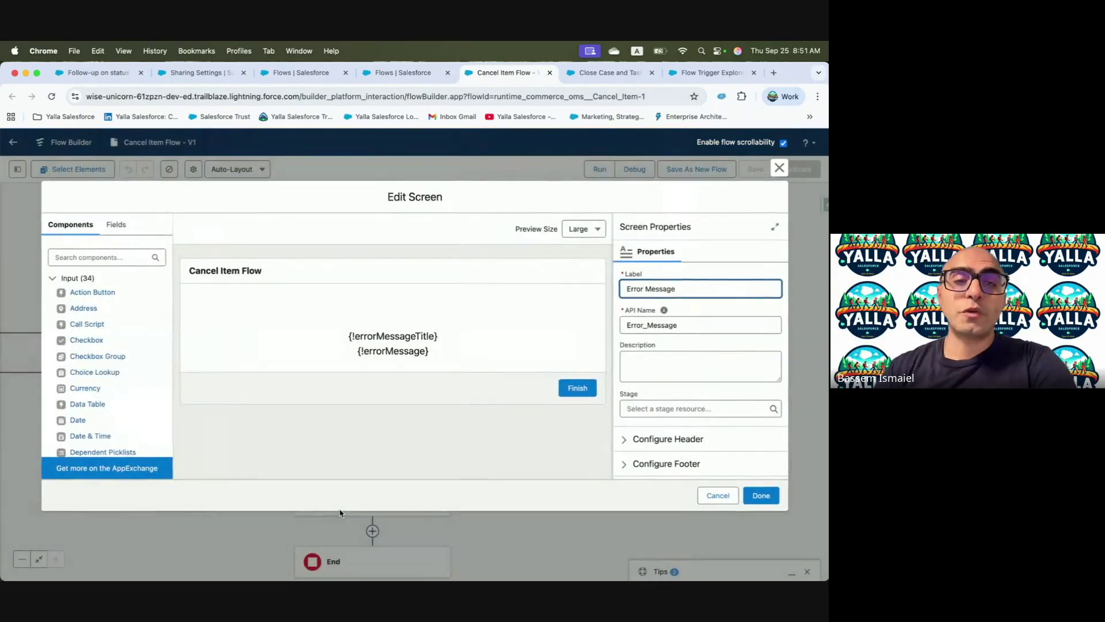
left_click(402, 345)
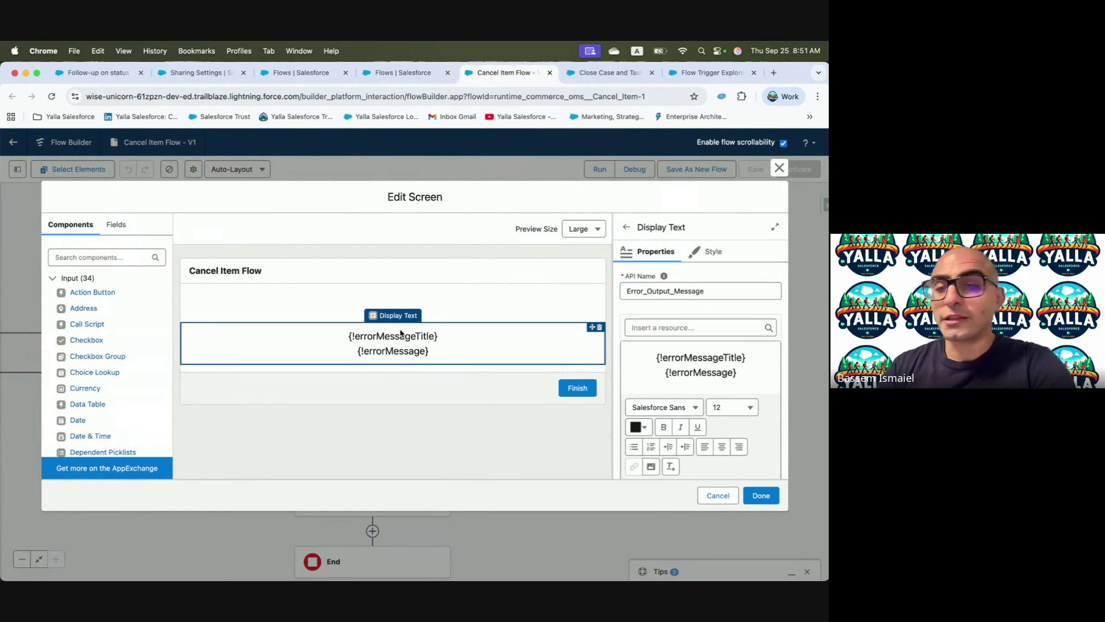
- Return to the Trailhead unit and read which elements support fault paths, continuing to the $Flow.FaultMessage section
key("ctrl+Left")
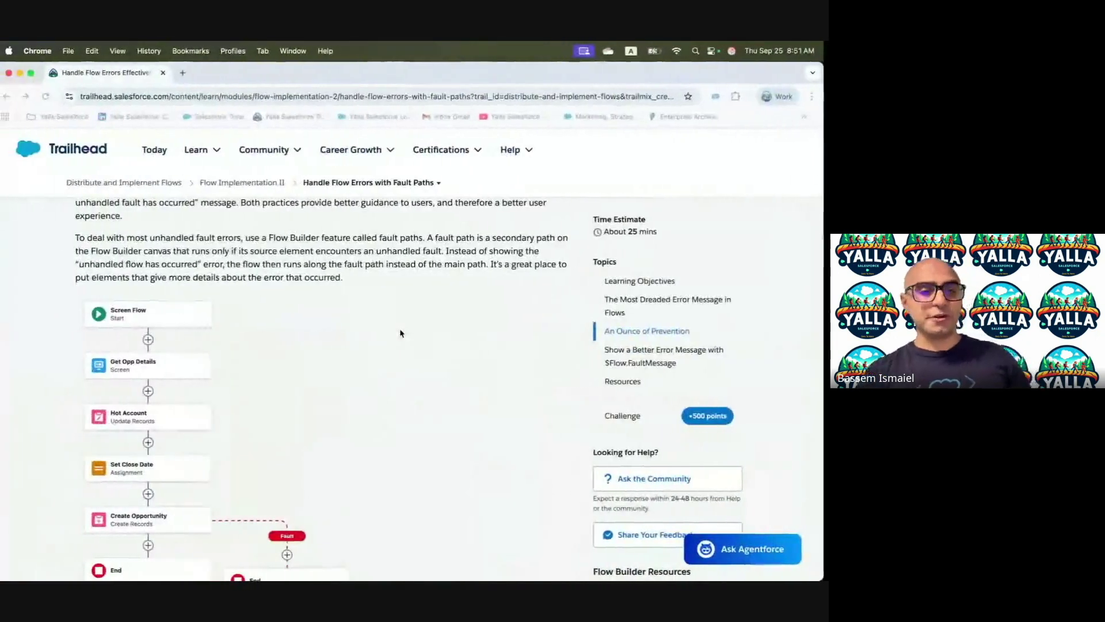
scroll(295, 403, "down", 3)
scroll(294, 403, "up", 2)
scroll(294, 403, "down", 2)
scroll(295, 403, "up", 3)
scroll(295, 403, "down", 3)
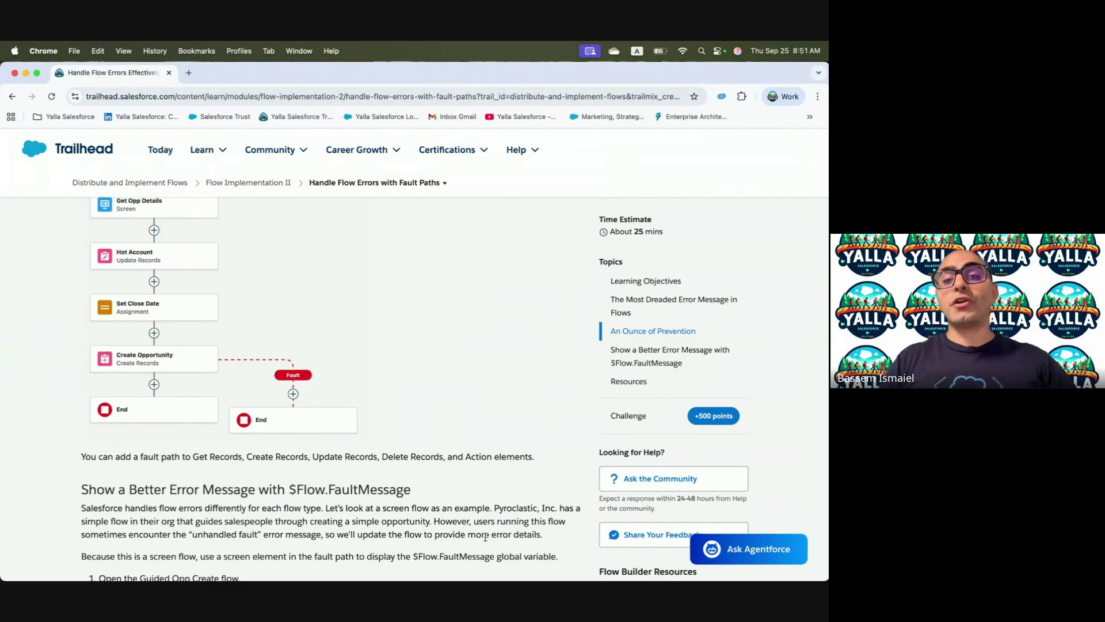
scroll(75, 467, "down", 3)
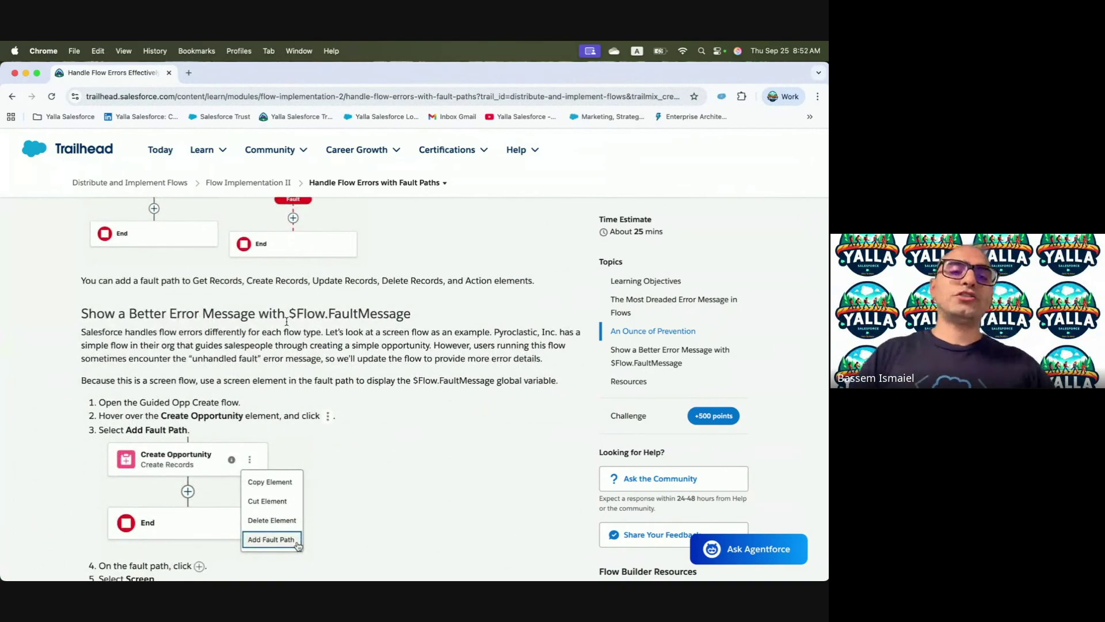
- Read the Show a Better Error Message section, marking $Flow.FaultMessage, "unhandled fault" and the Guided Opp Create flow name
left_click_drag(286, 307, 456, 318)
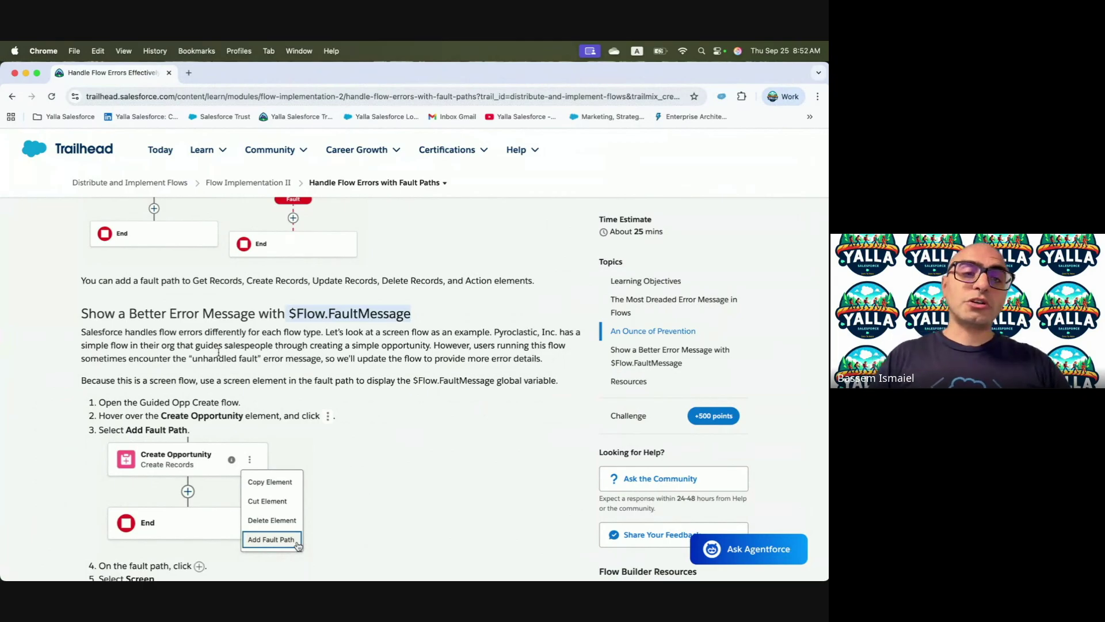
left_click_drag(187, 355, 261, 357)
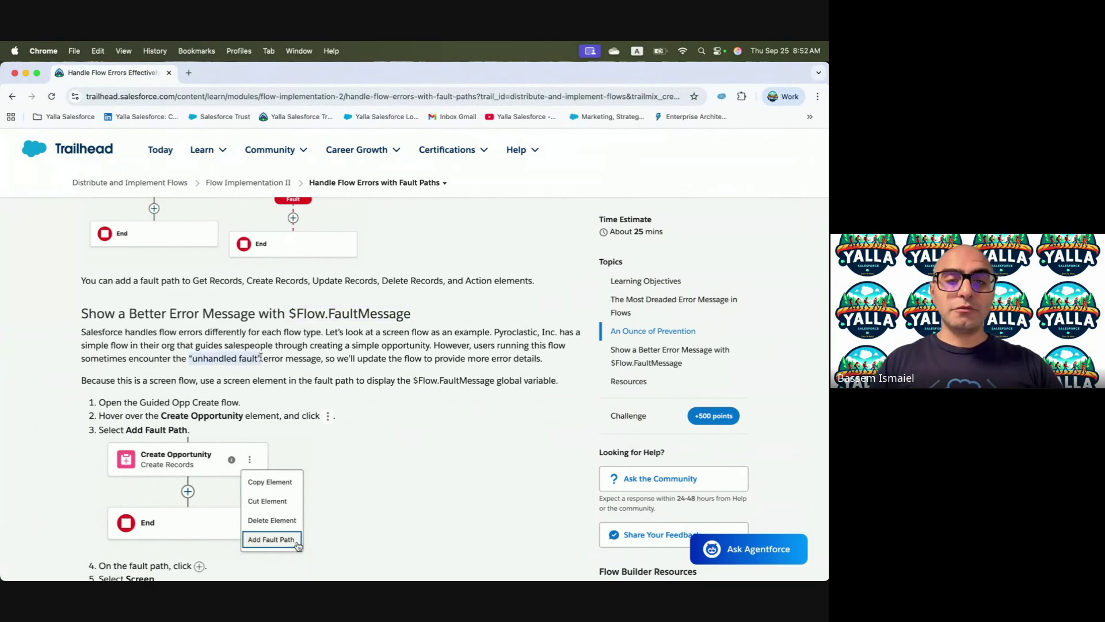
scroll(312, 383, "down", 3)
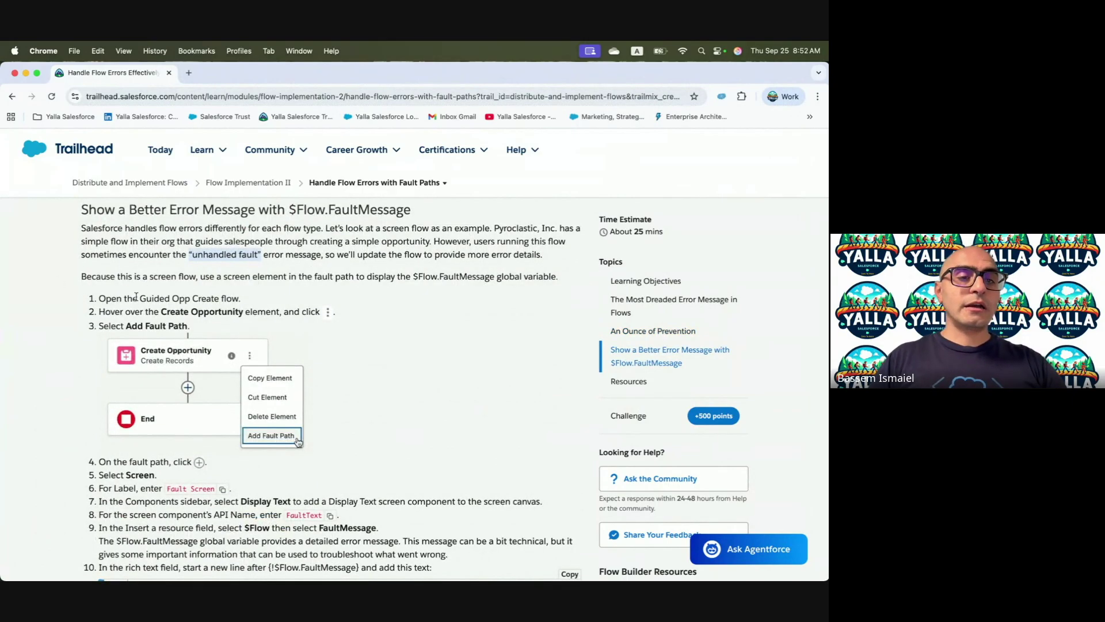
left_click_drag(138, 298, 212, 298)
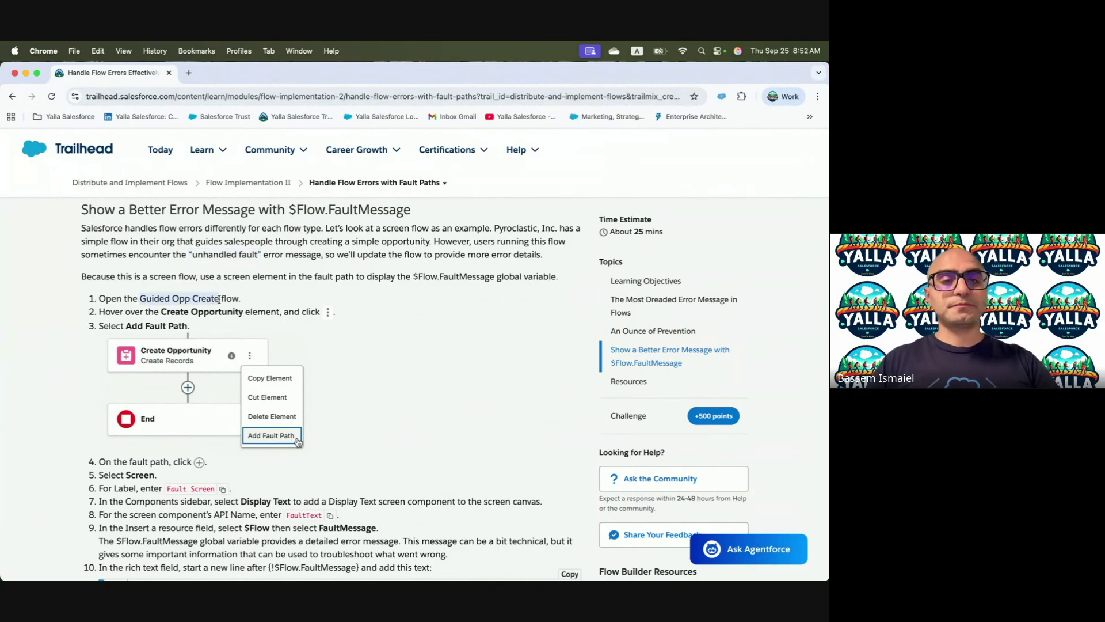
- In the Salesforce org's Flows list, find Guided Opp Create with a page search and open it in Flow Builder
key("ctrl+Right")
left_click(301, 75)
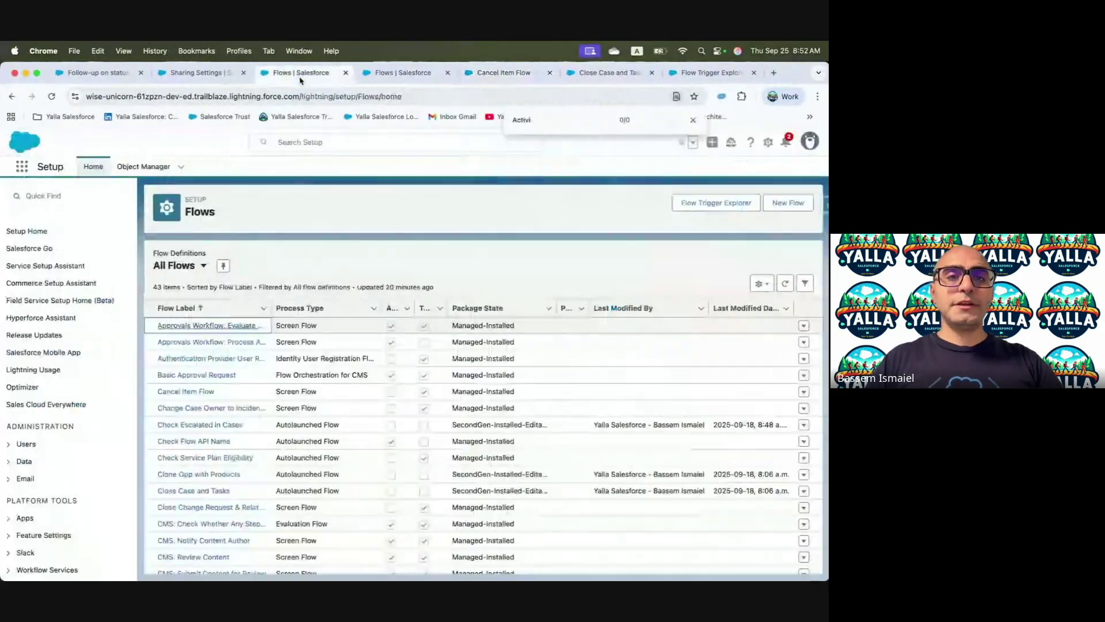
key("super+f")
type("G")
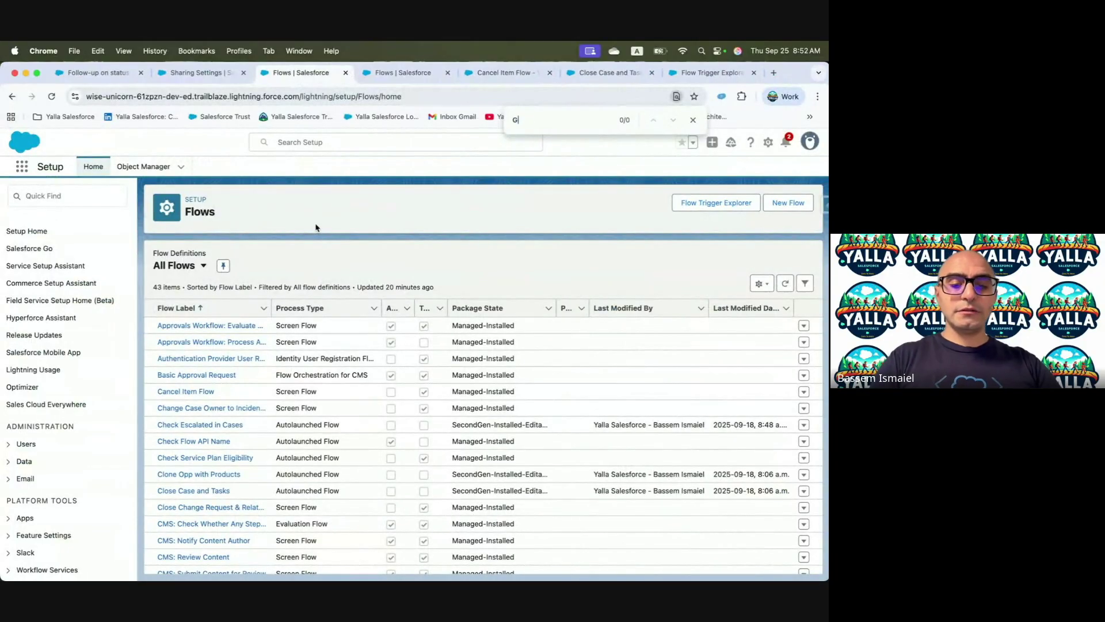
type("uided Opp Create")
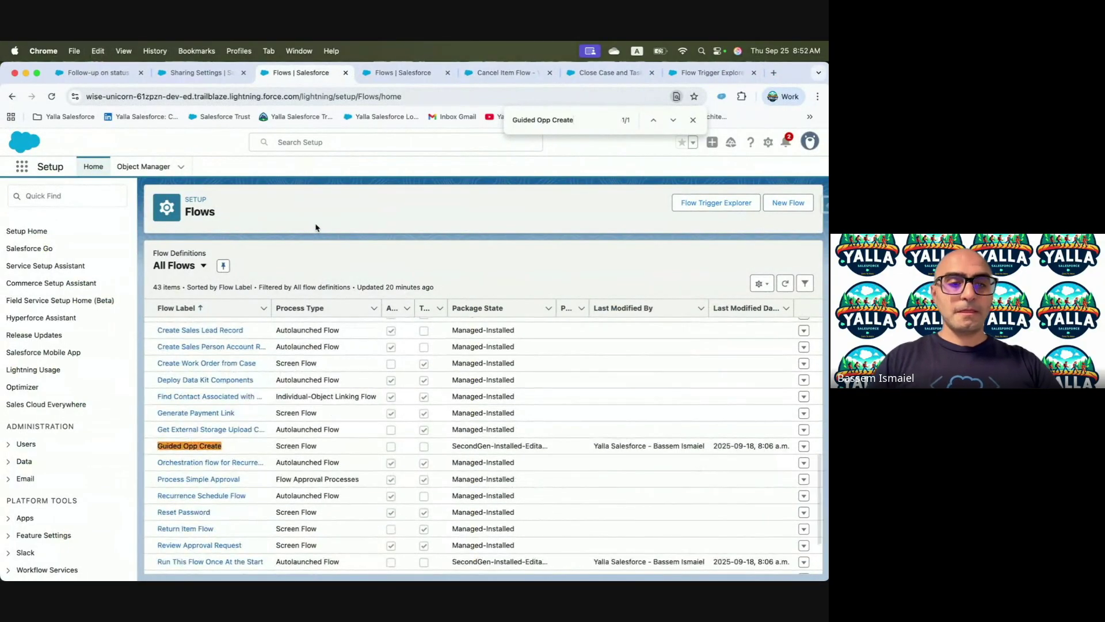
left_click(189, 445)
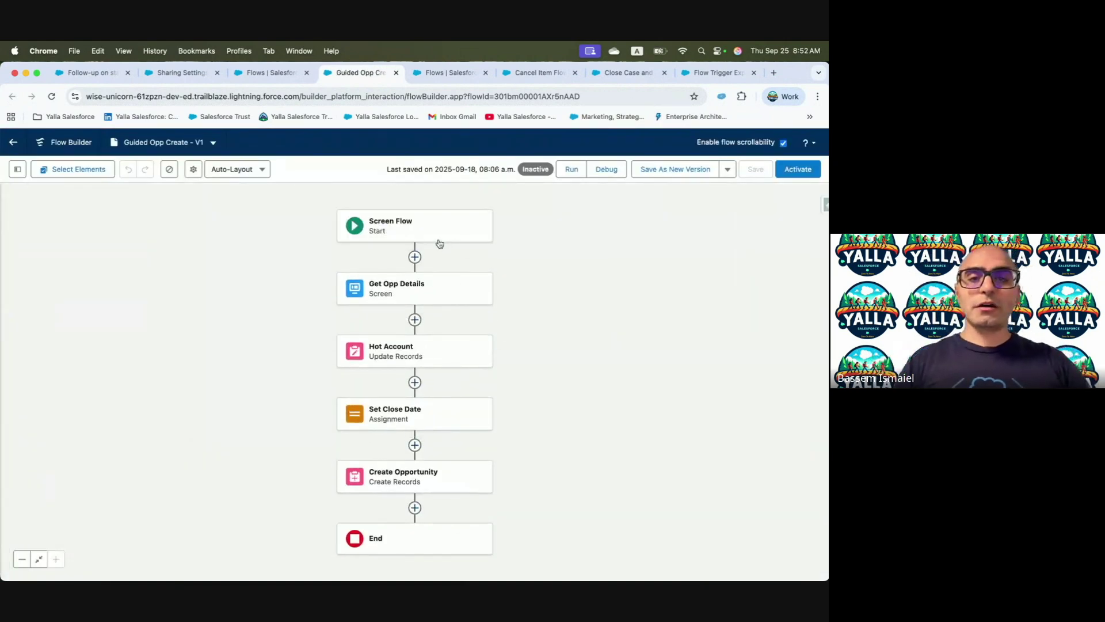
- Inspect the settings of the Get Opp Details, Hot Account, Set Close Date and Create Opportunity elements in the flow
left_click(414, 288)
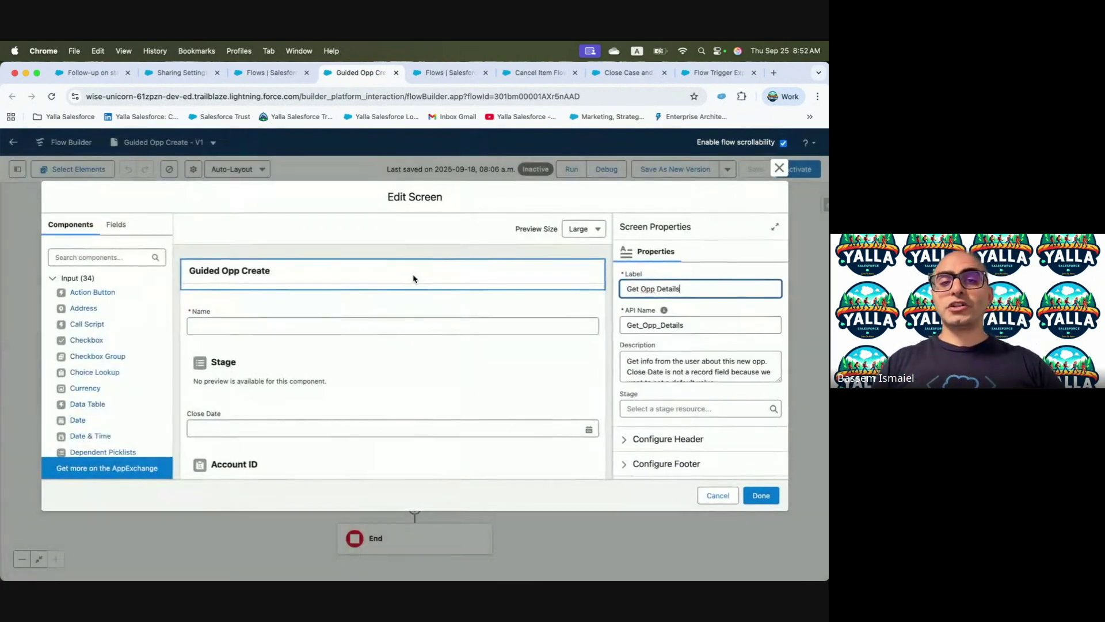
scroll(369, 359, "down", 2)
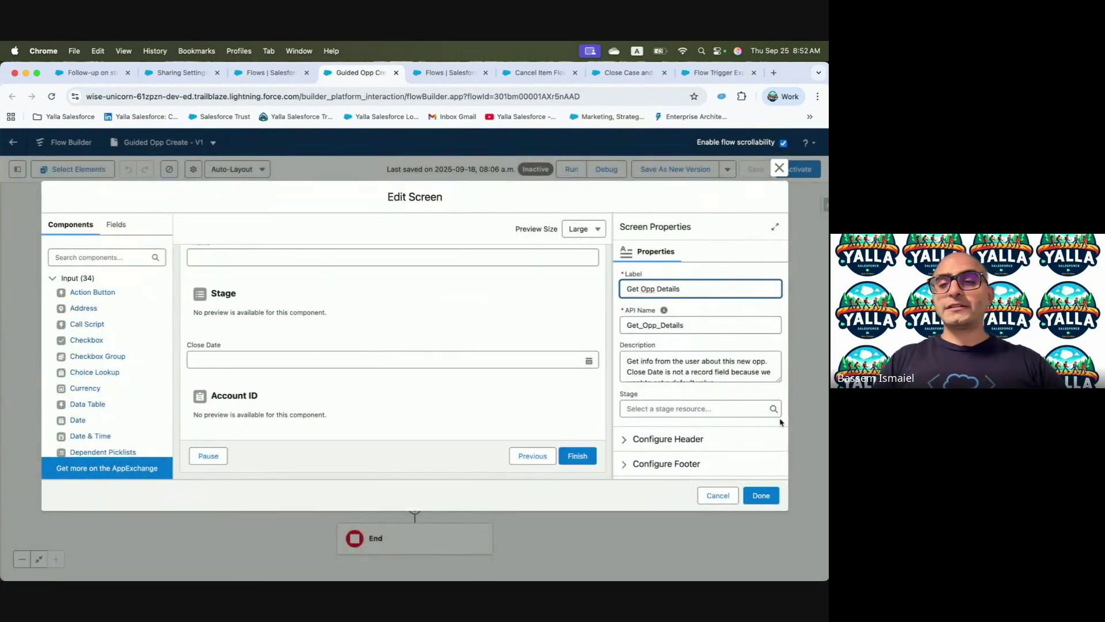
left_click(717, 495)
left_click(461, 351)
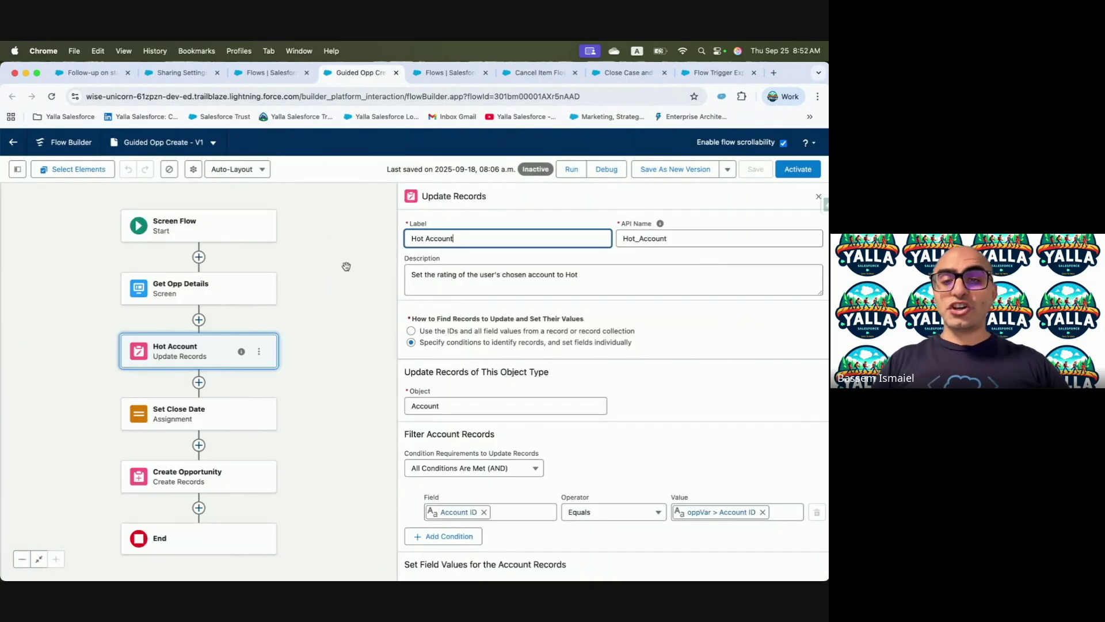
left_click(175, 425)
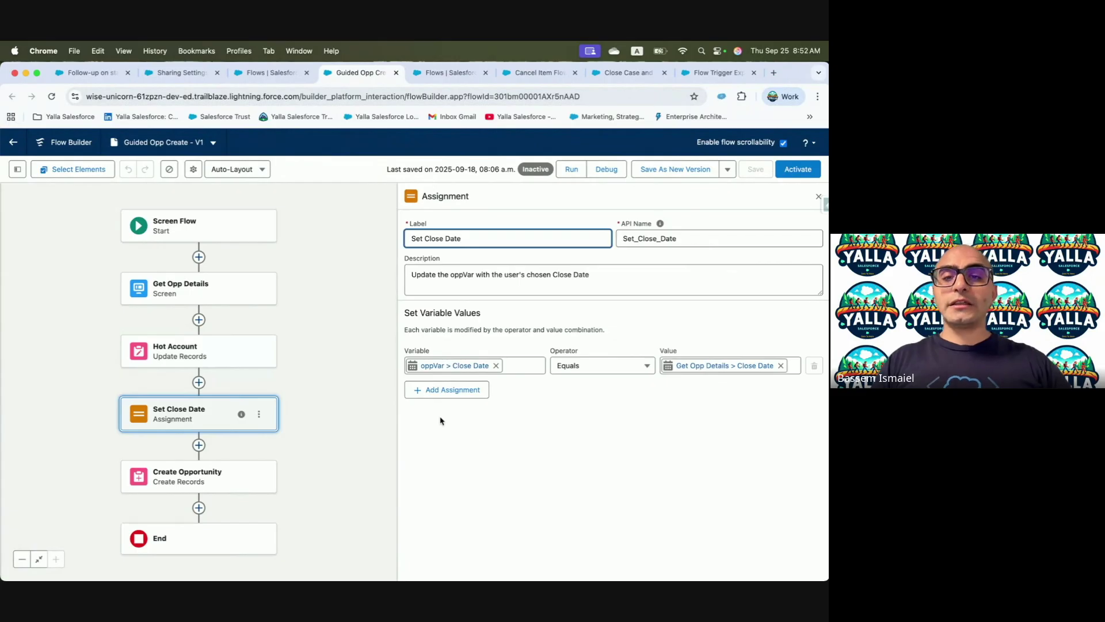
left_click(202, 469)
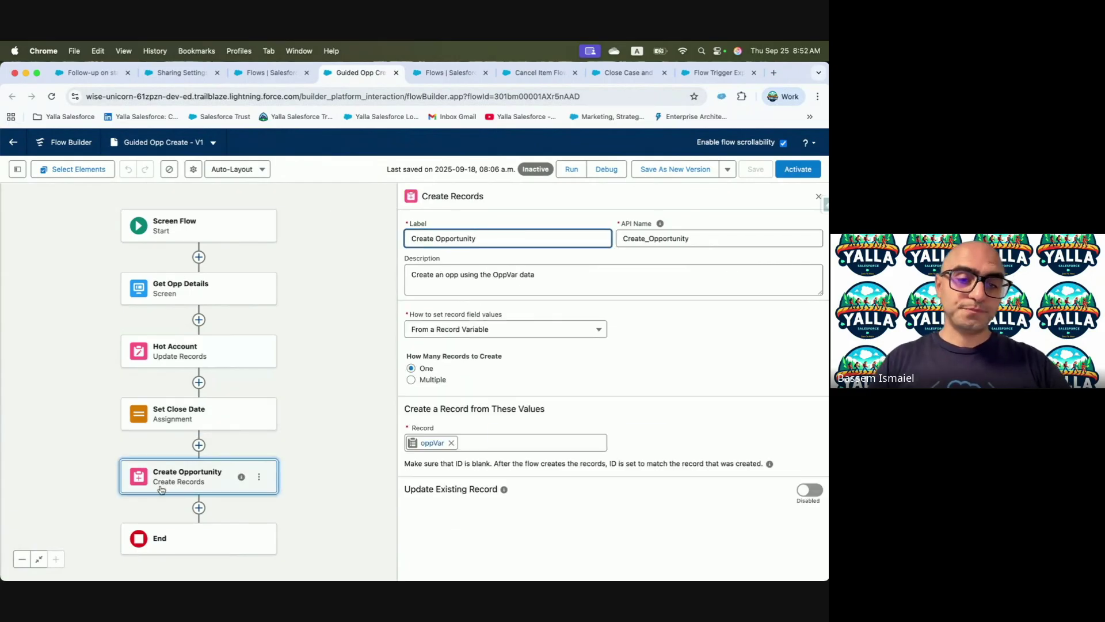
- Check the Trailhead instructions and add a fault path to the Create Opportunity element
key("ctrl+Left")
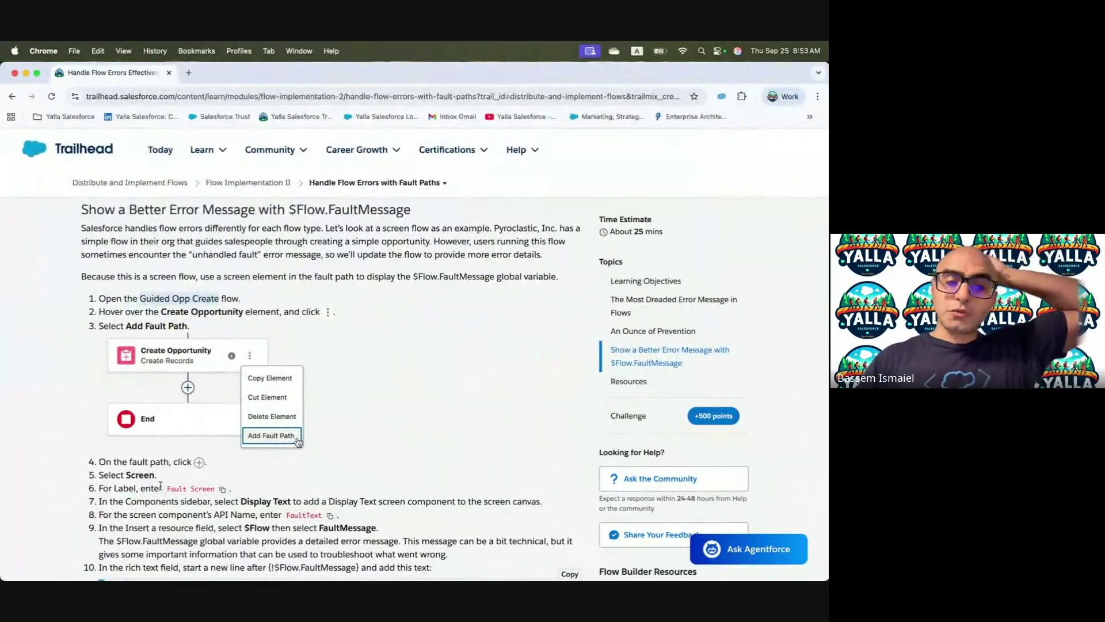
scroll(160, 485, "down", 3)
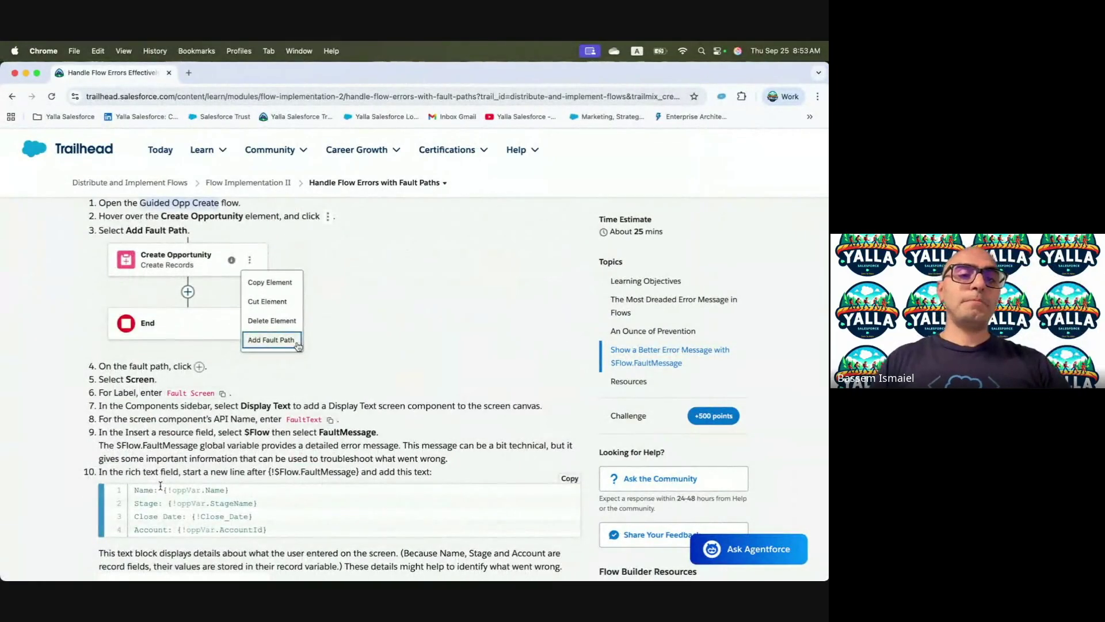
key("ctrl+Right")
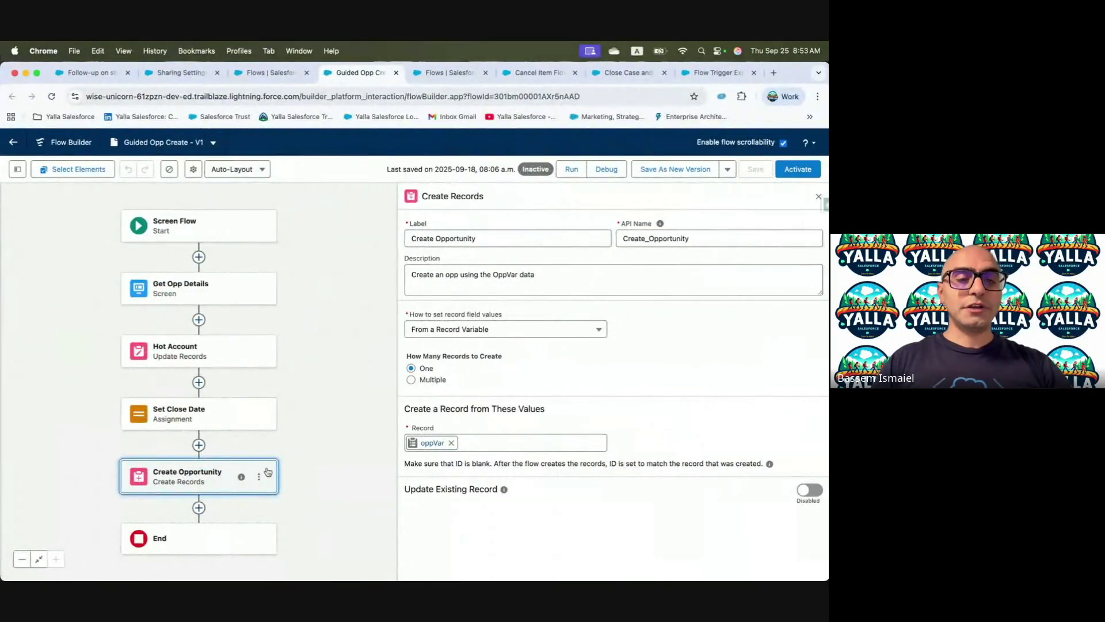
left_click(259, 478)
left_click(281, 555)
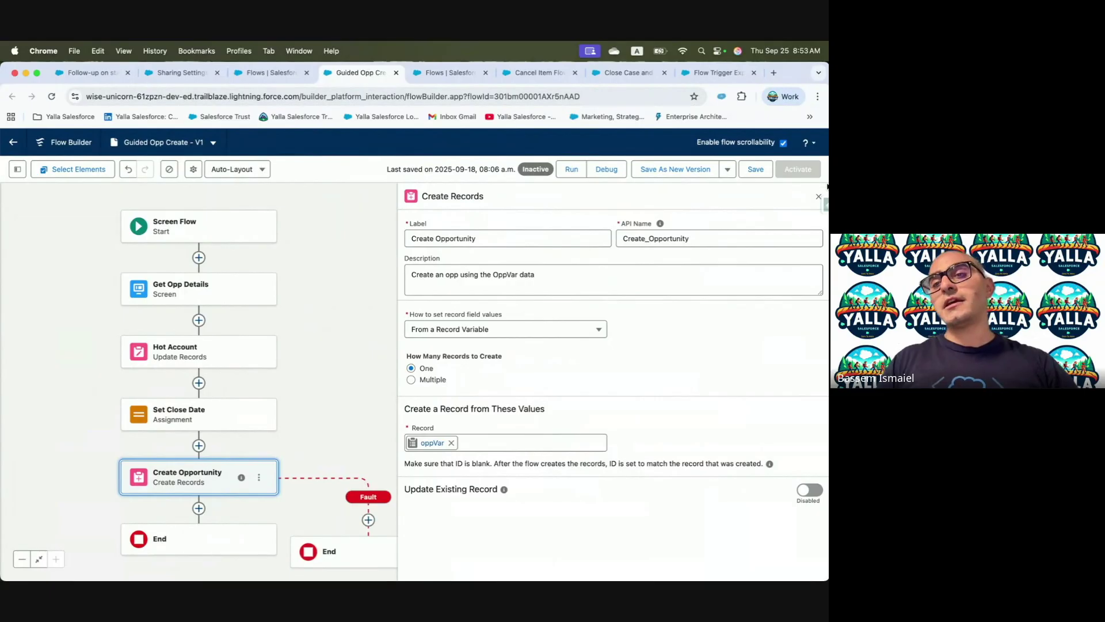
left_click(817, 199)
- Add a Screen element on Create Opportunity's fault path and label it Fault Screen, following the Trailhead instructions
key("ctrl+Left")
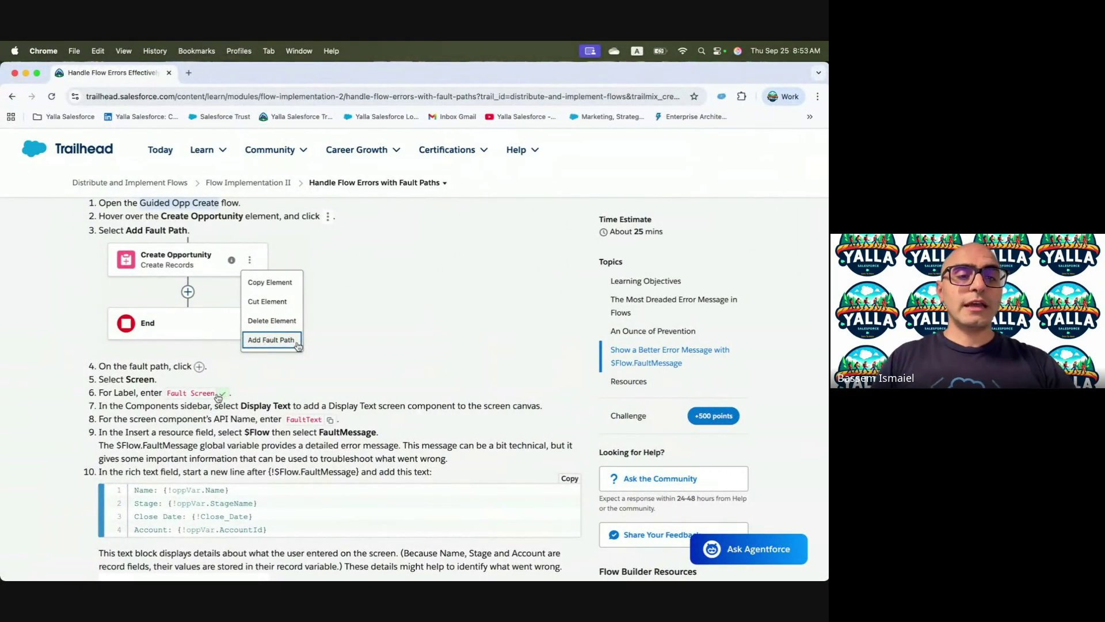
key("ctrl+Right")
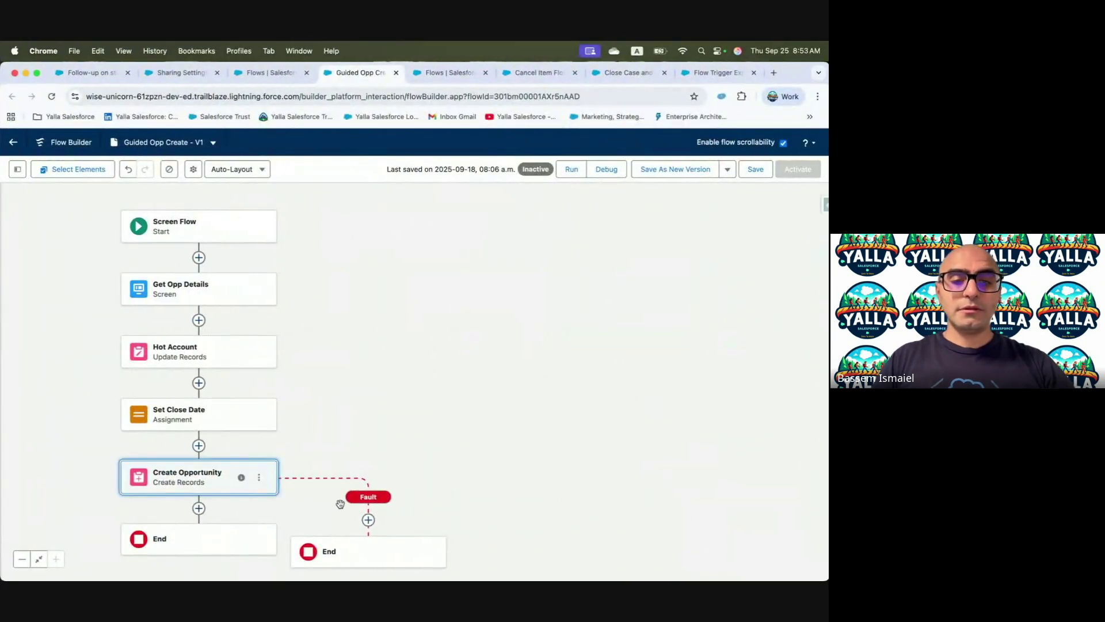
left_click(369, 520)
type("Scre")
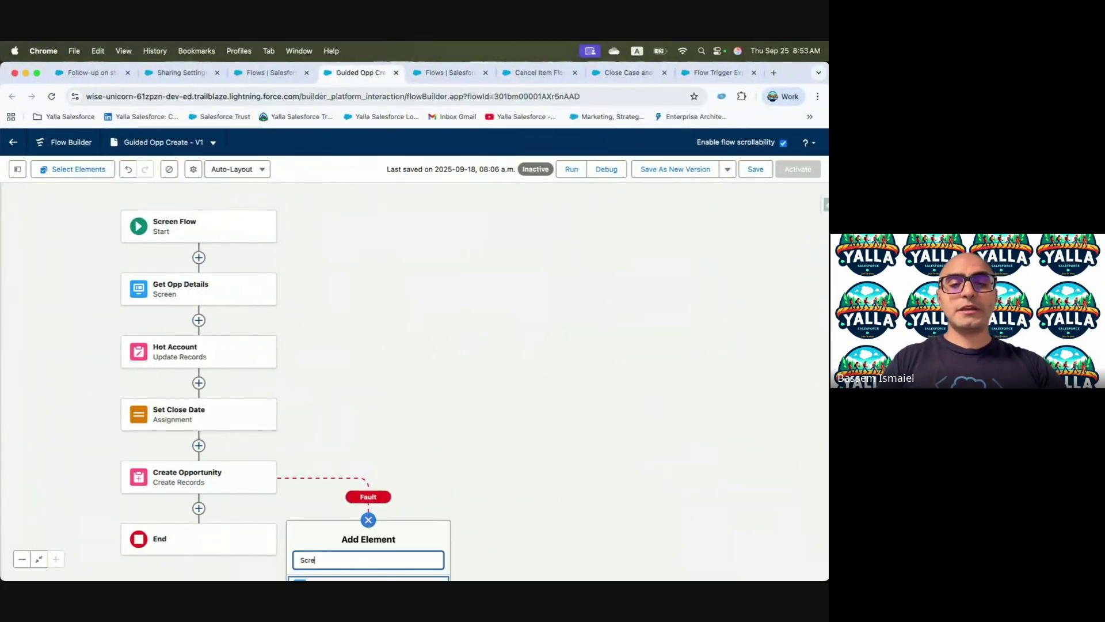
left_click(331, 412)
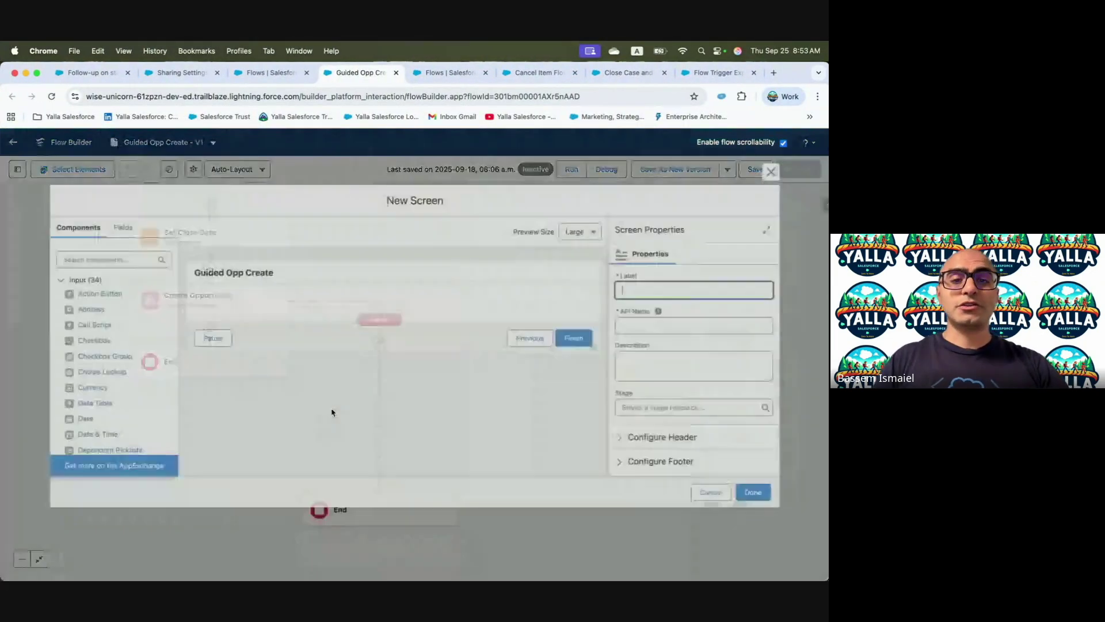
type("Fault Screen")
- Find the Display Text component and add it to the Fault Screen canvas as Trailhead instructs
key("ctrl+Left")
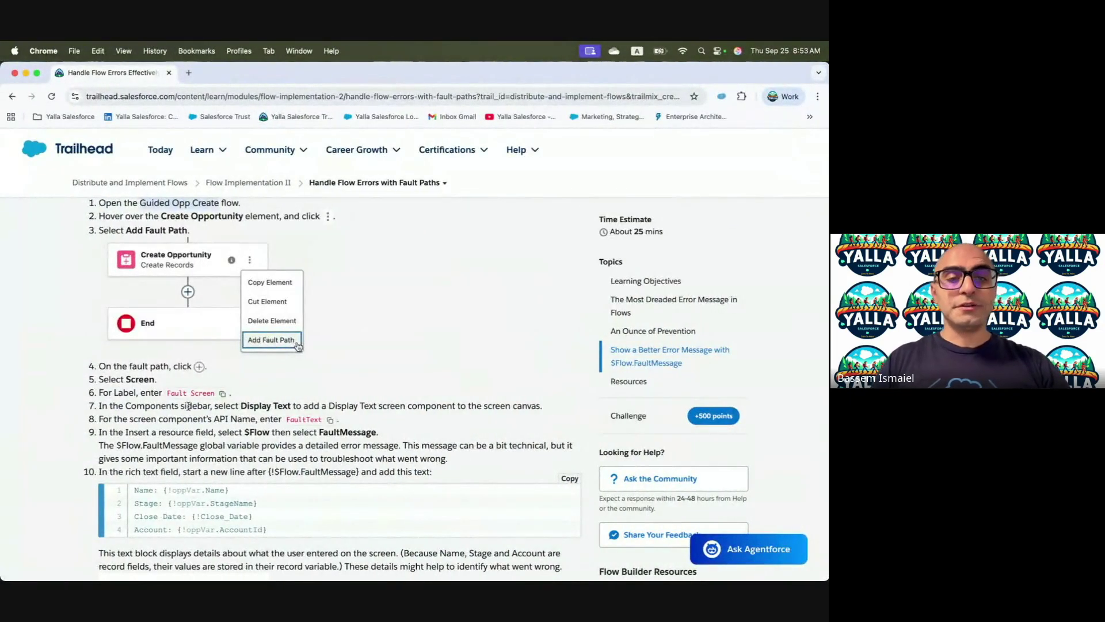
key("ctrl+Right")
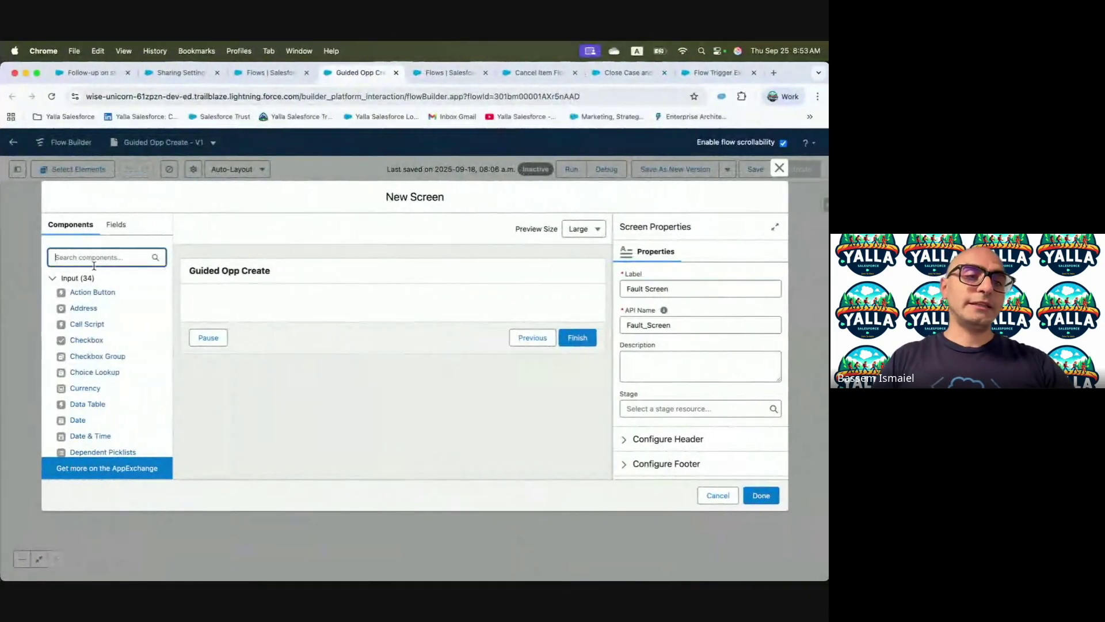
type("Displa")
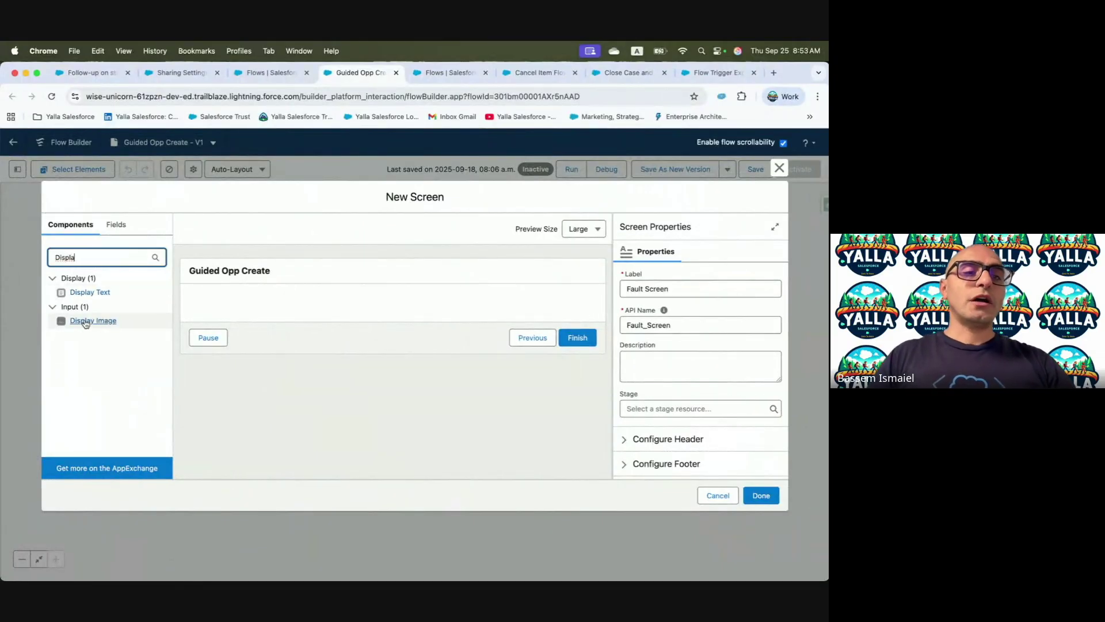
left_click_drag(87, 293, 303, 311)
- Give the Display Text component the API name FaultText and insert the $Flow FaultMessage resource into its text
key("ctrl+Left")
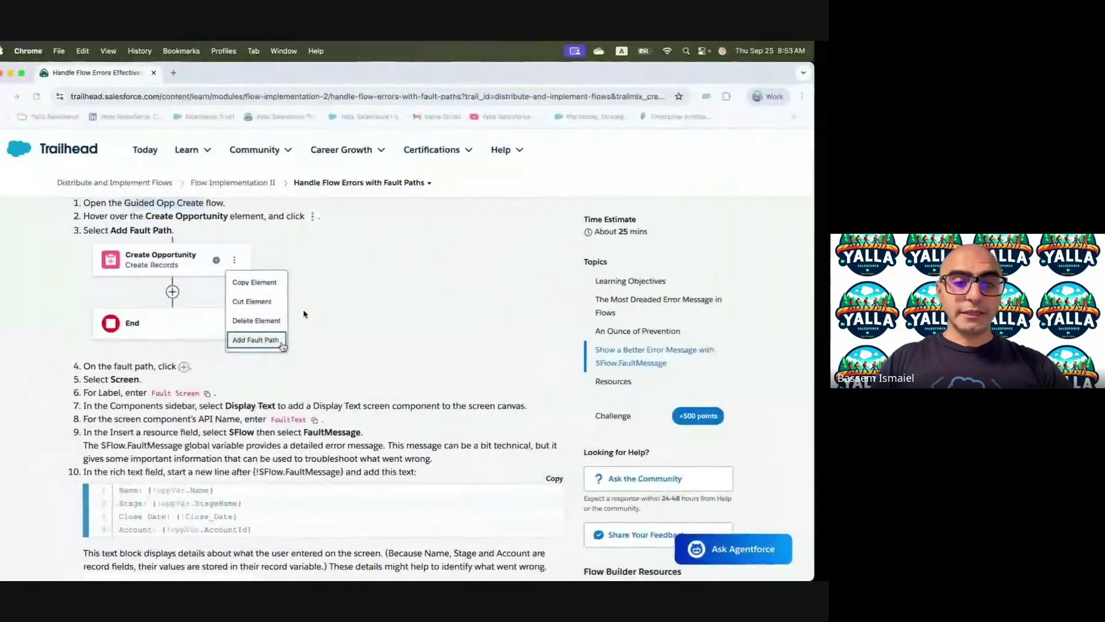
scroll(345, 357, "down", 2)
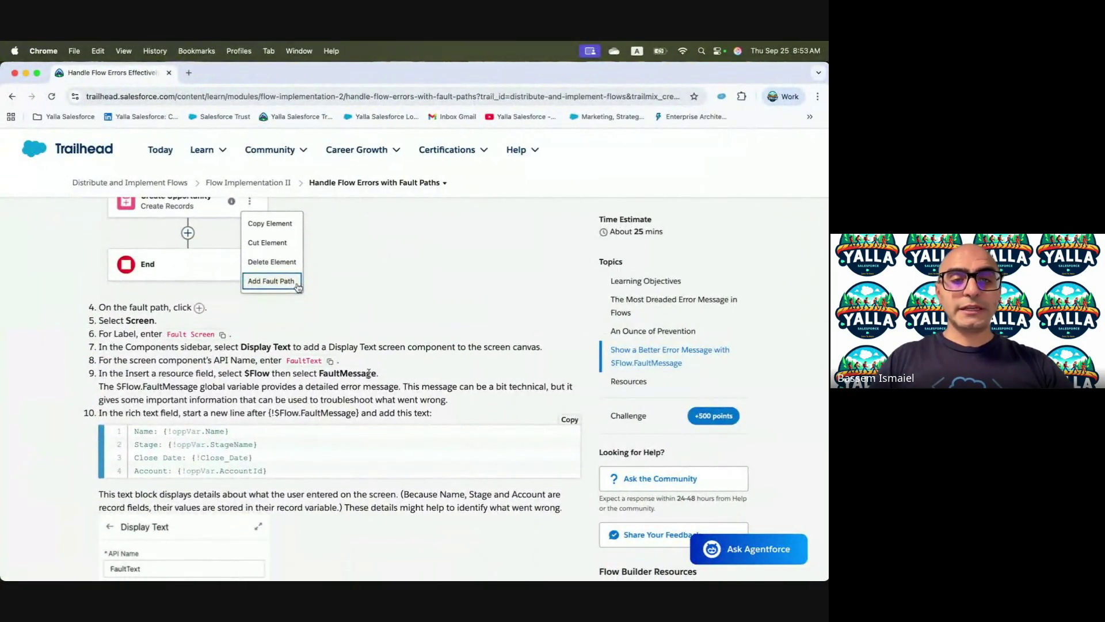
key("ctrl+Right")
left_click(672, 291)
type("FaultText")
left_click(650, 327)
type("$Flow")
left_click(662, 364)
type("Fault")
left_click(703, 353)
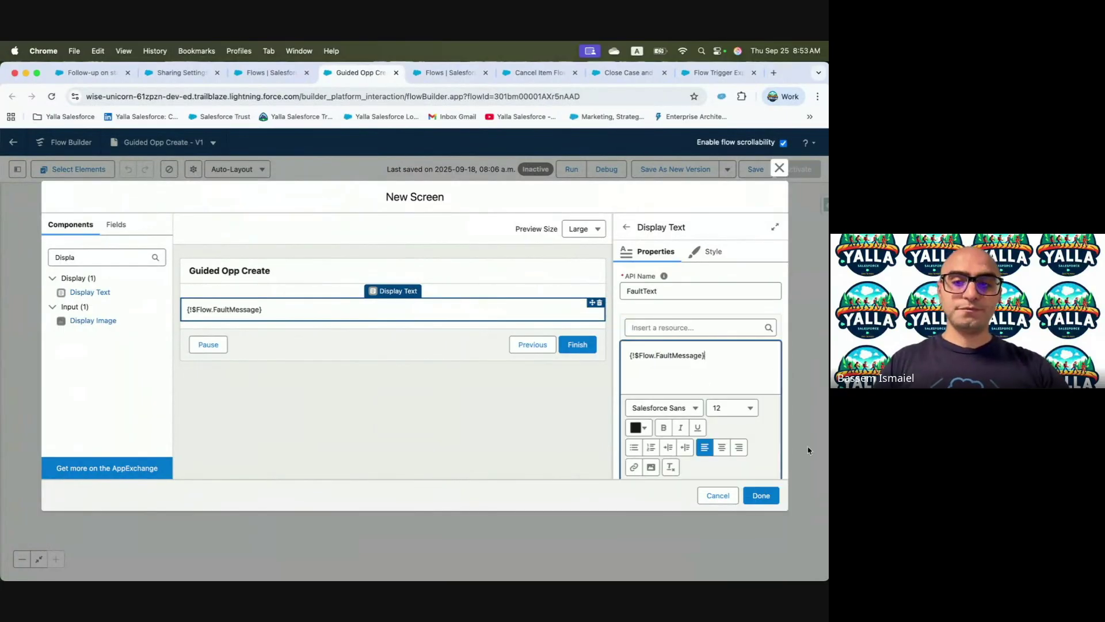
left_click(413, 418)
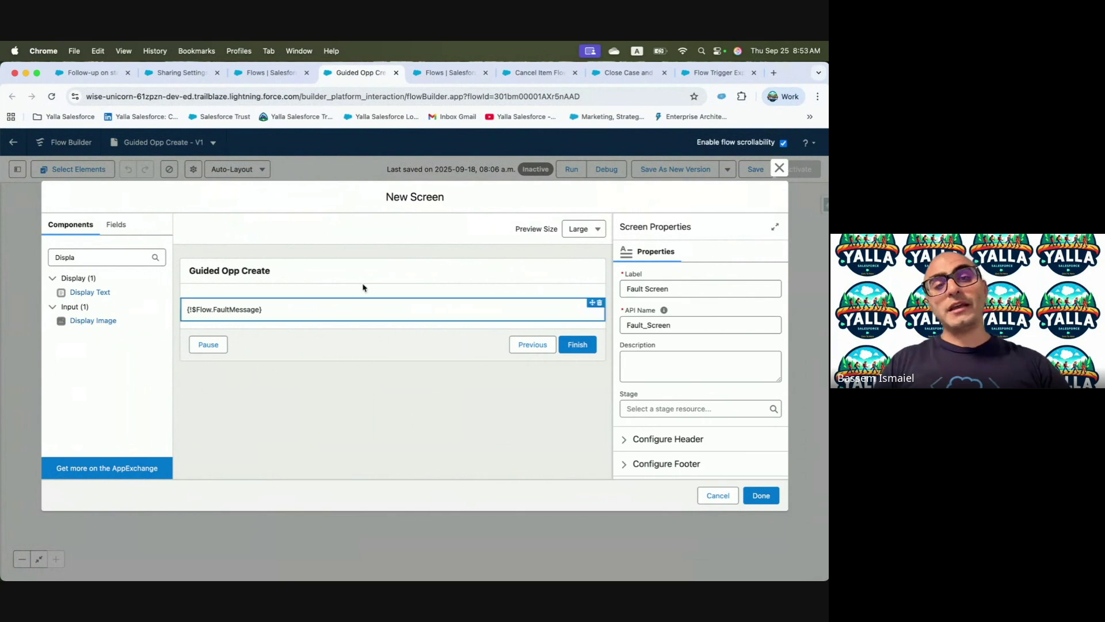
- Reopen the FaultText component and start a new line after {!$Flow.FaultMessage} in its text
key("ctrl+Left")
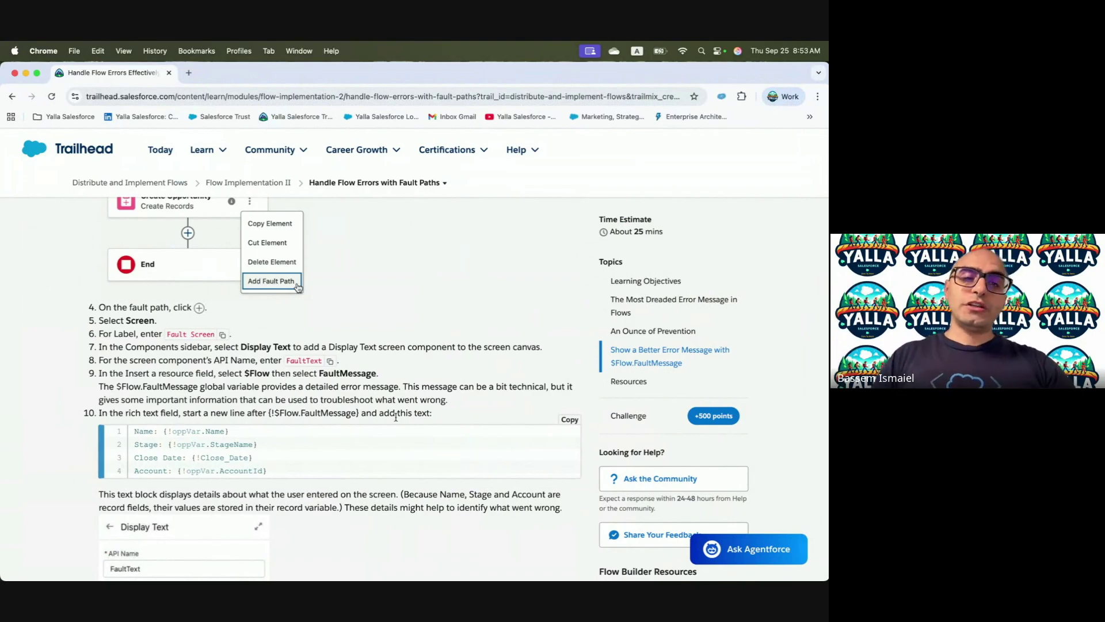
key("ctrl+Right")
left_click(355, 306)
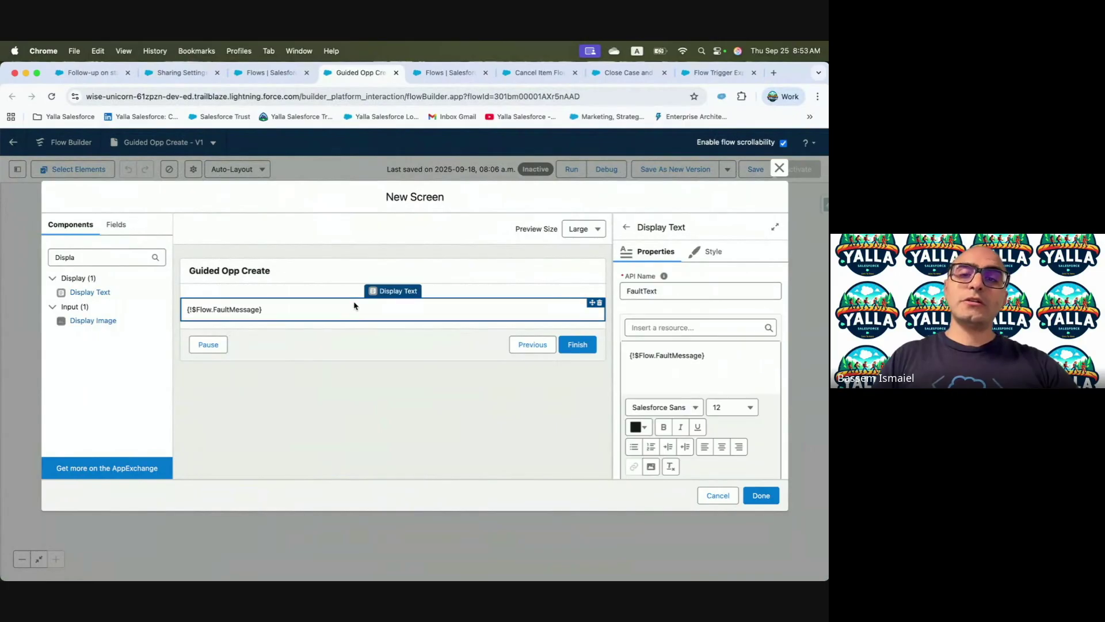
left_click(748, 367)
key("Return")
- Insert the oppVar record variable's Name field on the new line of the FaultText component
left_click(680, 327)
scroll(682, 438, "down", 2)
scroll(682, 459, "down", 8)
scroll(682, 460, "up", 3)
type("Op")
left_click(734, 409)
type("Name")
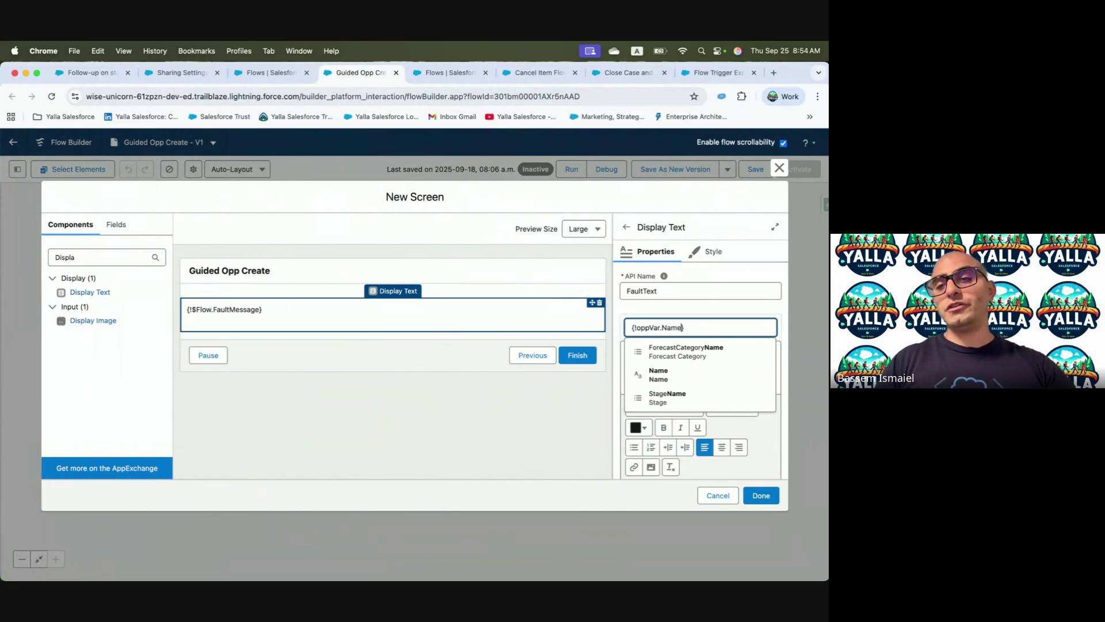
left_click(682, 374)
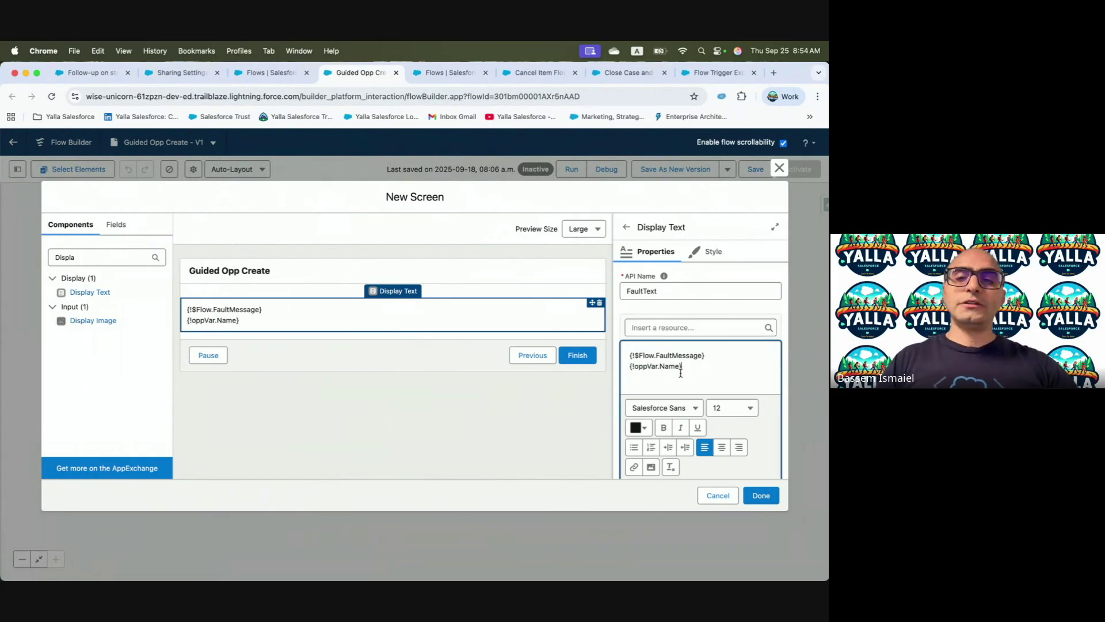
- Replace the {!oppVar.Name} line with the Name, Stage, Close Date and Account text block copied from Trailhead
key("ctrl+Left")
left_click(571, 420)
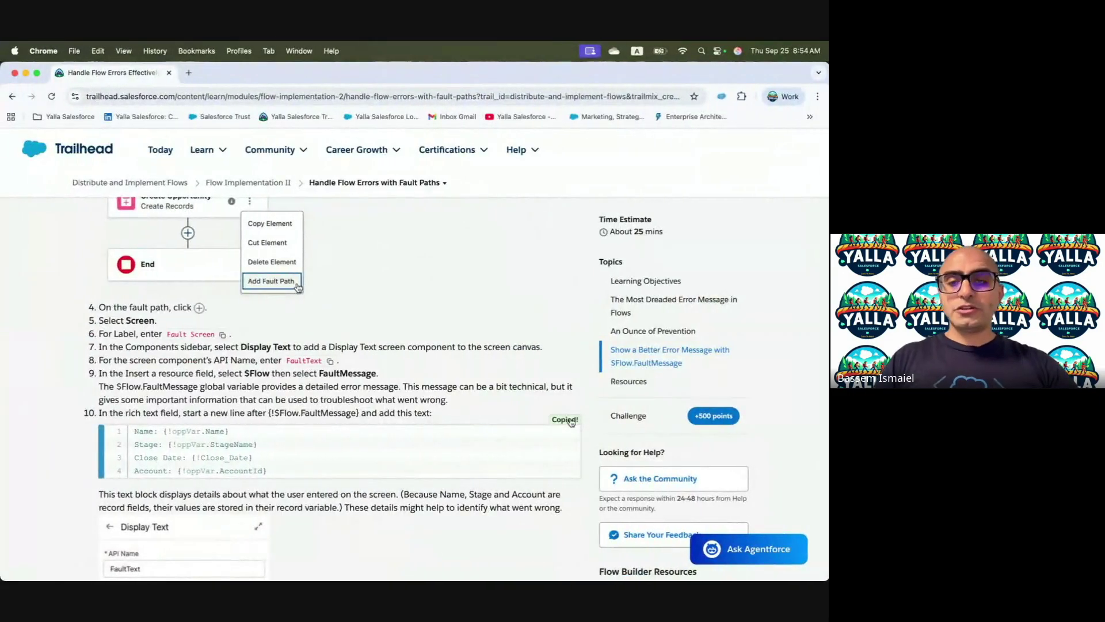
key("ctrl+Right")
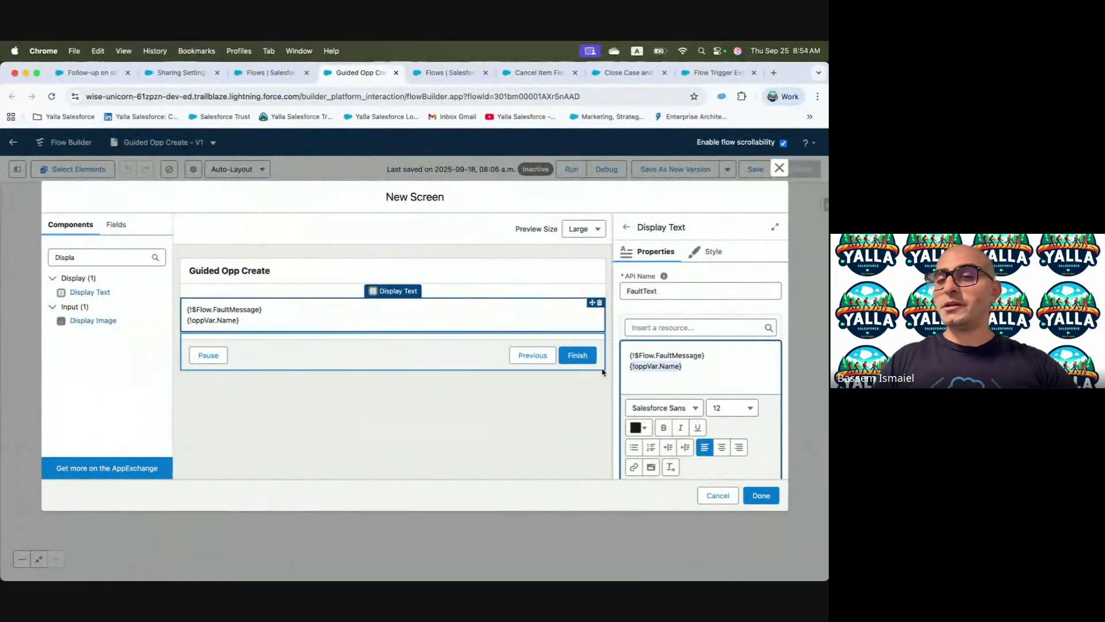
key("super+v")
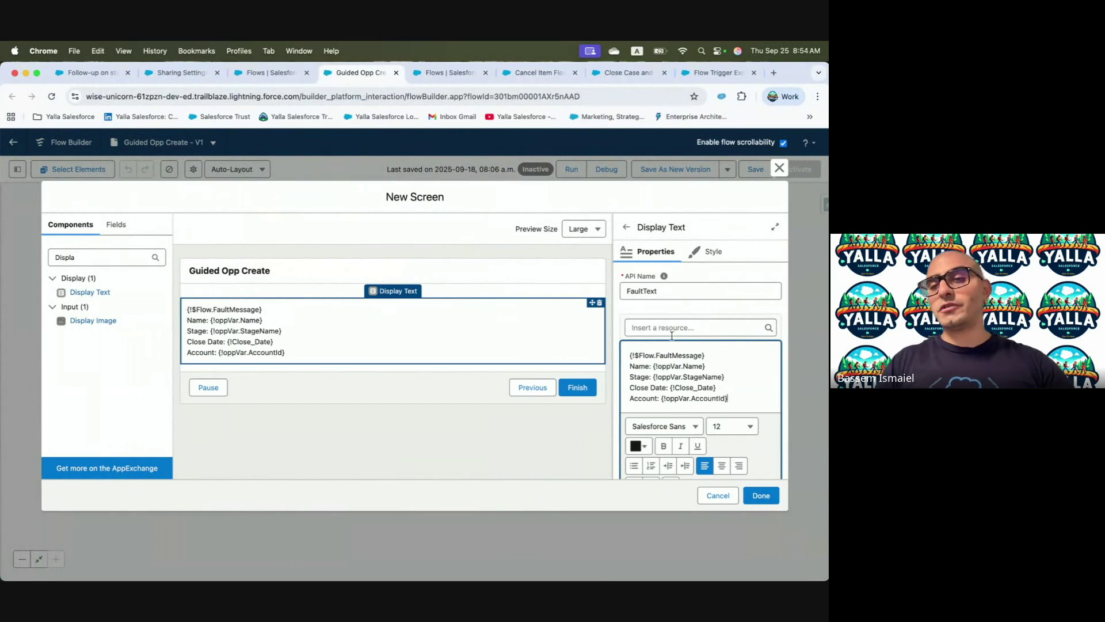
- Compare the FaultText content with Trailhead's example and finish configuring the Fault Screen element
key("ctrl+Left")
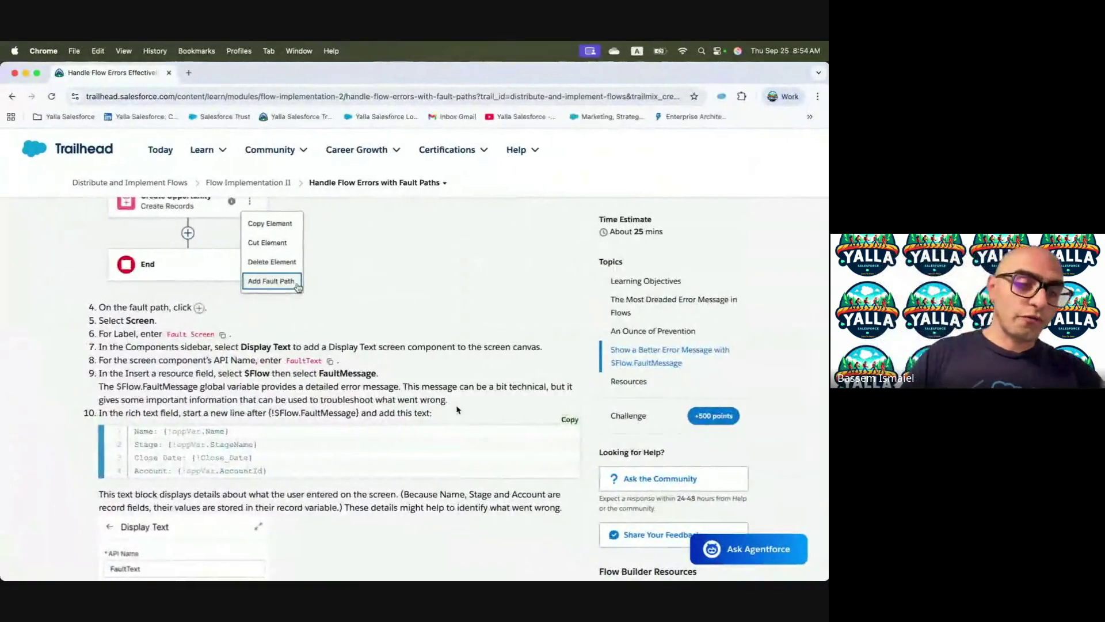
scroll(457, 409, "down", 2)
scroll(457, 409, "down", 2)
key("ctrl+Right")
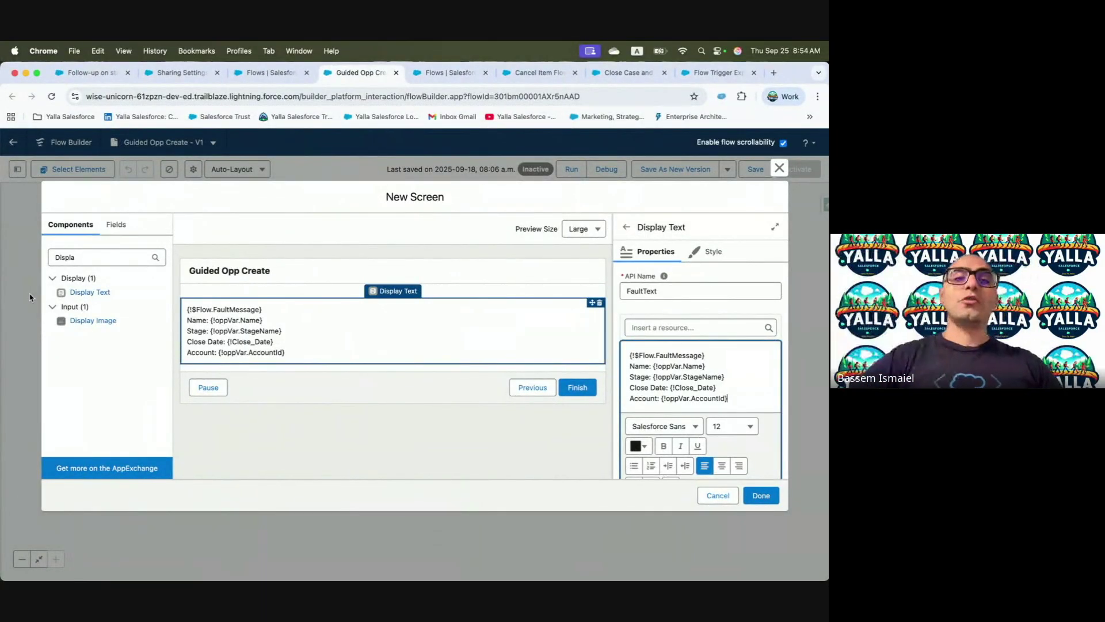
key("ctrl+Left")
scroll(183, 413, "down", 5)
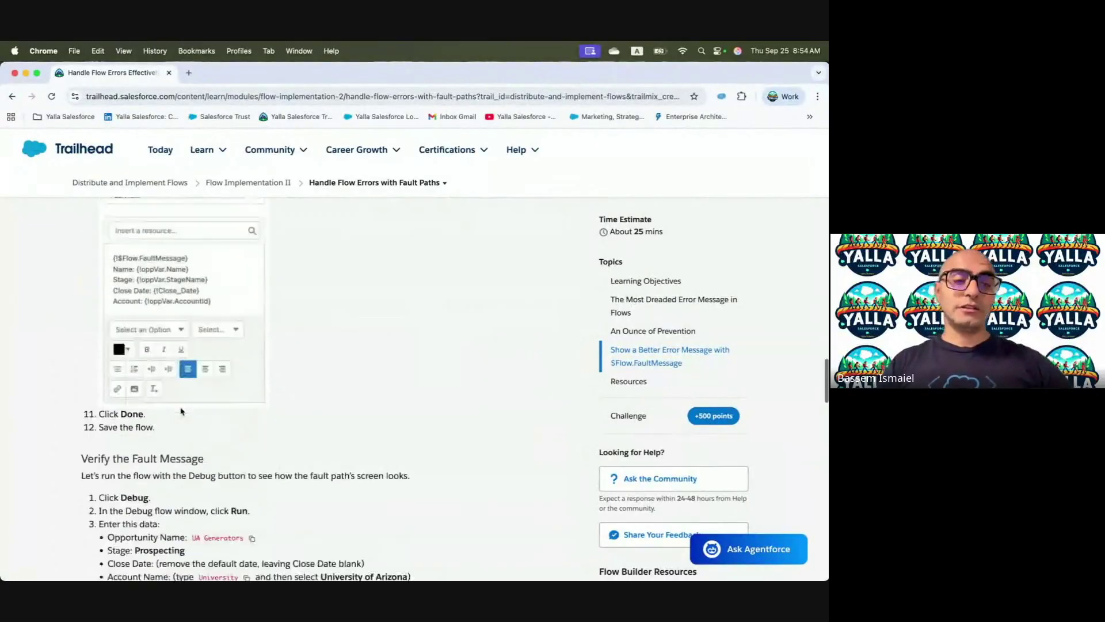
key("ctrl+Right")
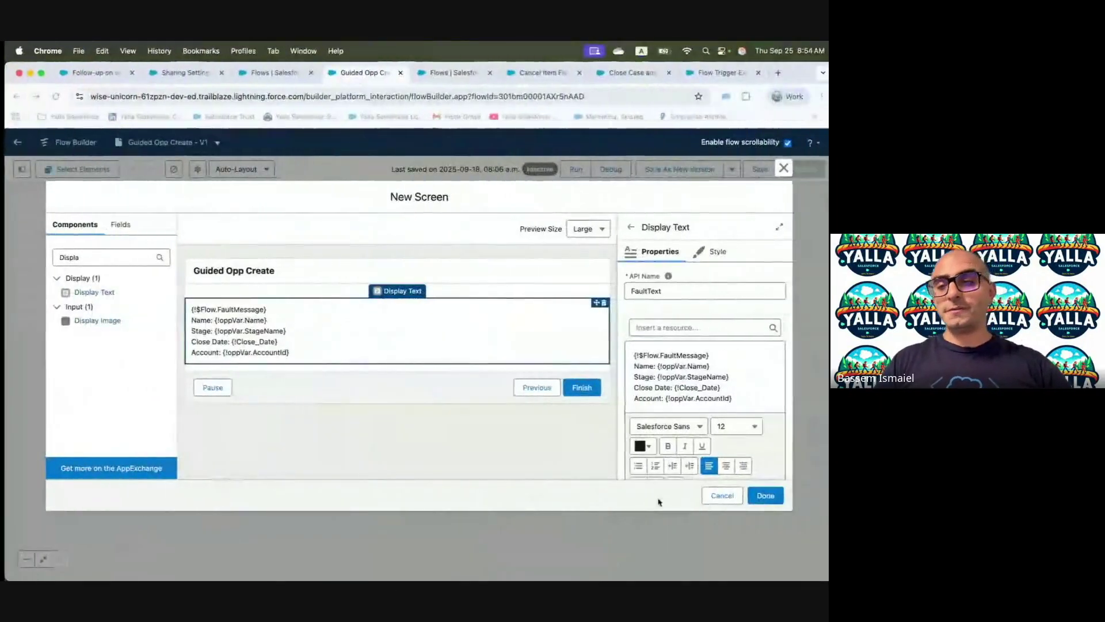
left_click(765, 494)
- Save the Guided Opp Create flow and consult Trailhead's Verify the Fault Message instructions
key("ctrl+Left")
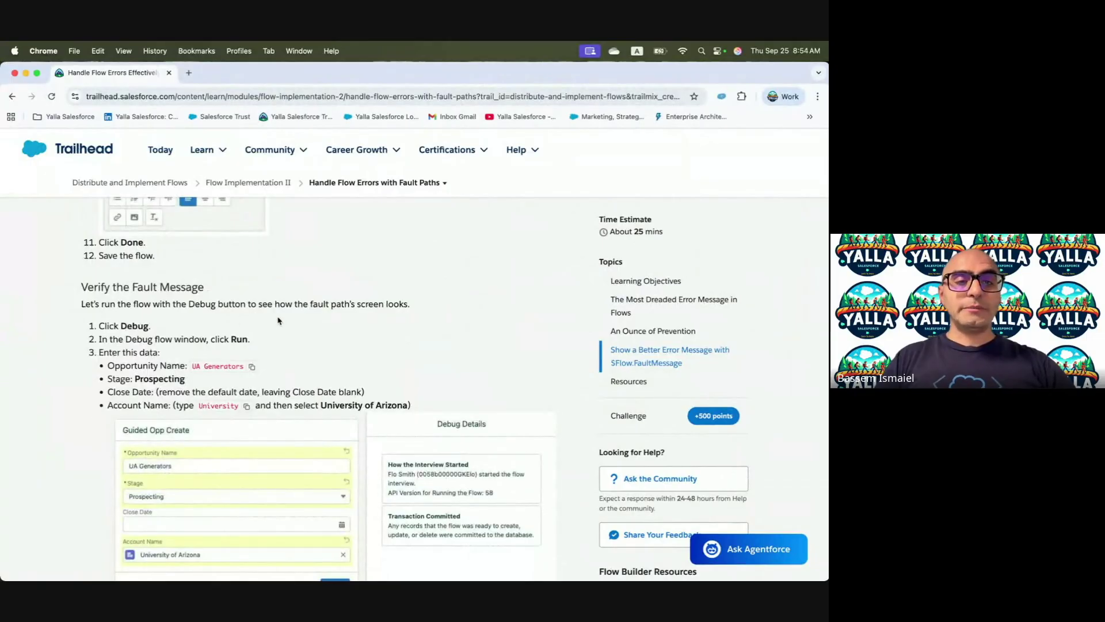
key("ctrl+Right")
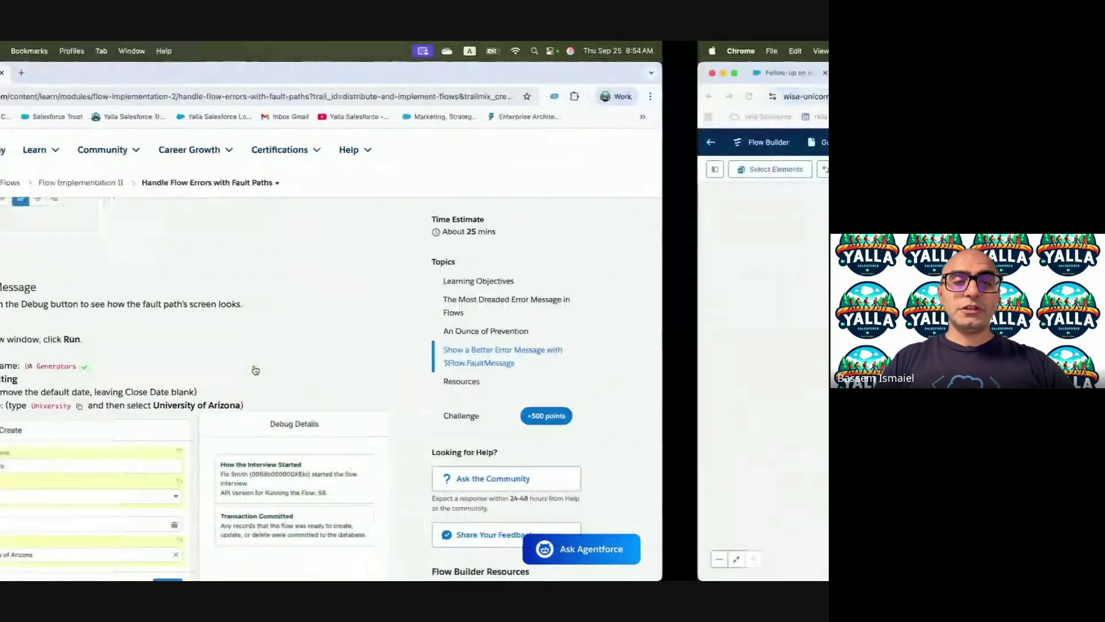
left_click(755, 169)
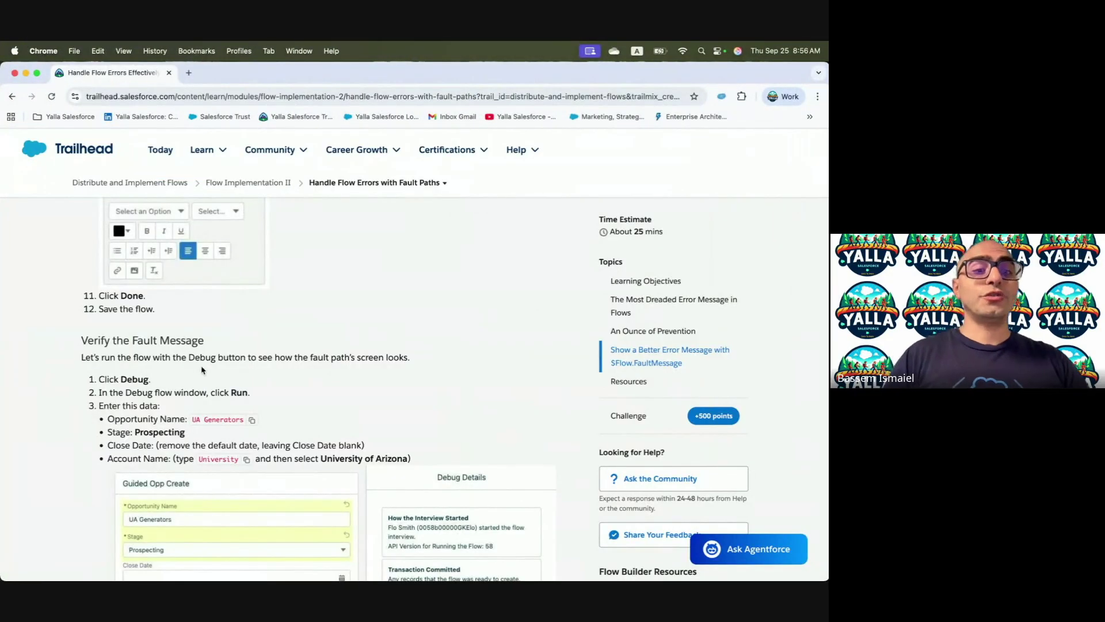
key("ctrl+Right")
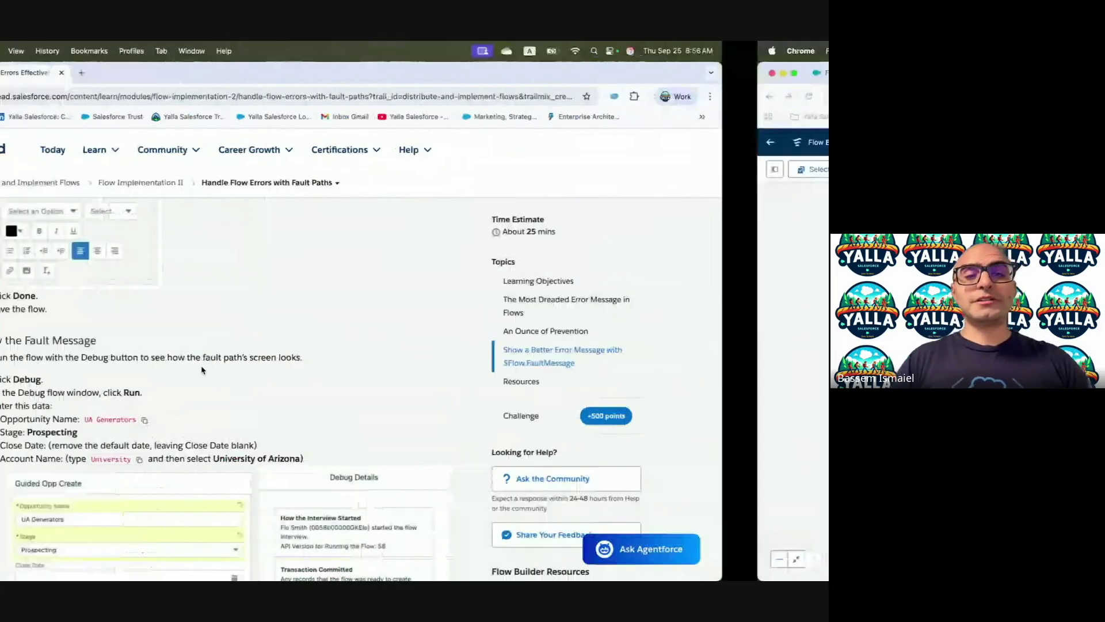
- Start a debug run of Guided Opp Create and enter UA Generators, copied from Trailhead, as the Opportunity Name
left_click(611, 169)
key("ctrl+Left")
key("ctrl+Right")
left_click(566, 430)
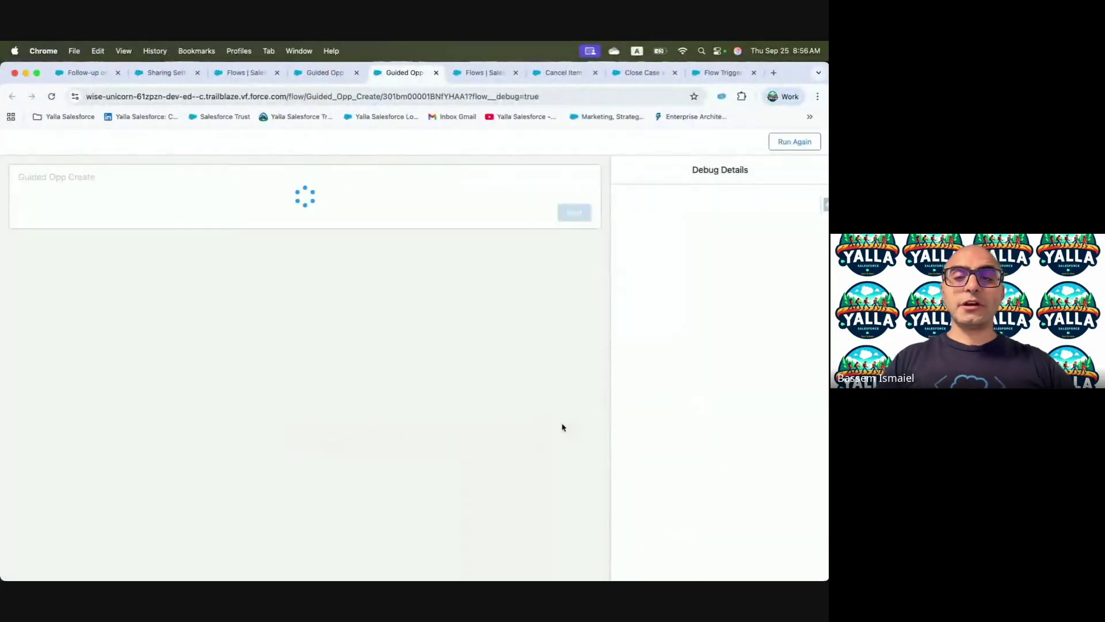
key("ctrl+Left")
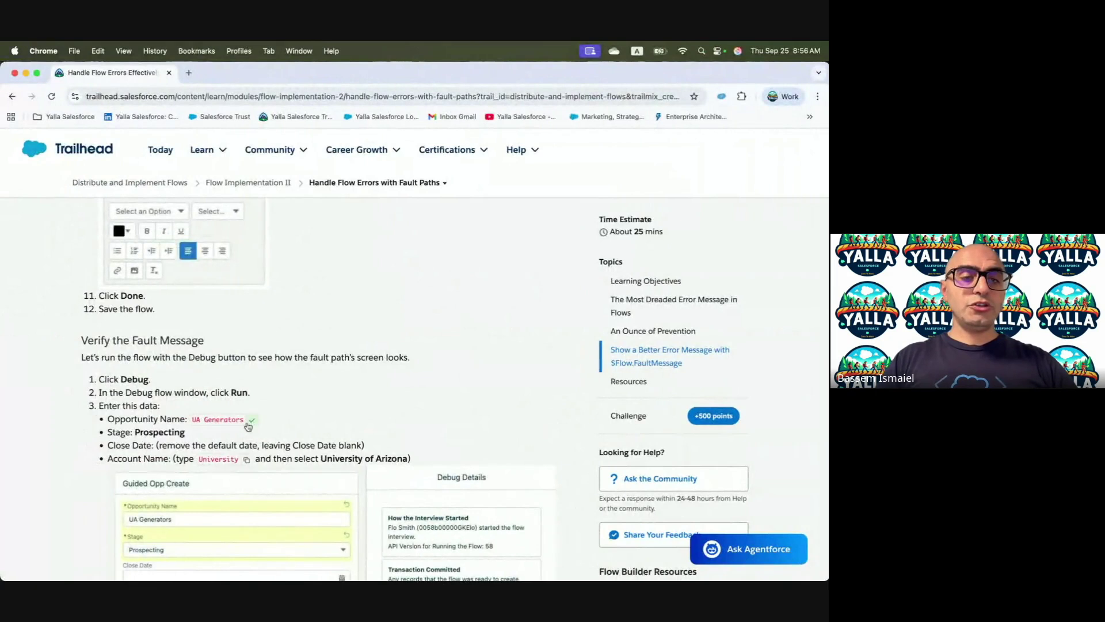
key("ctrl+Right")
left_click(84, 217)
key("super+v")
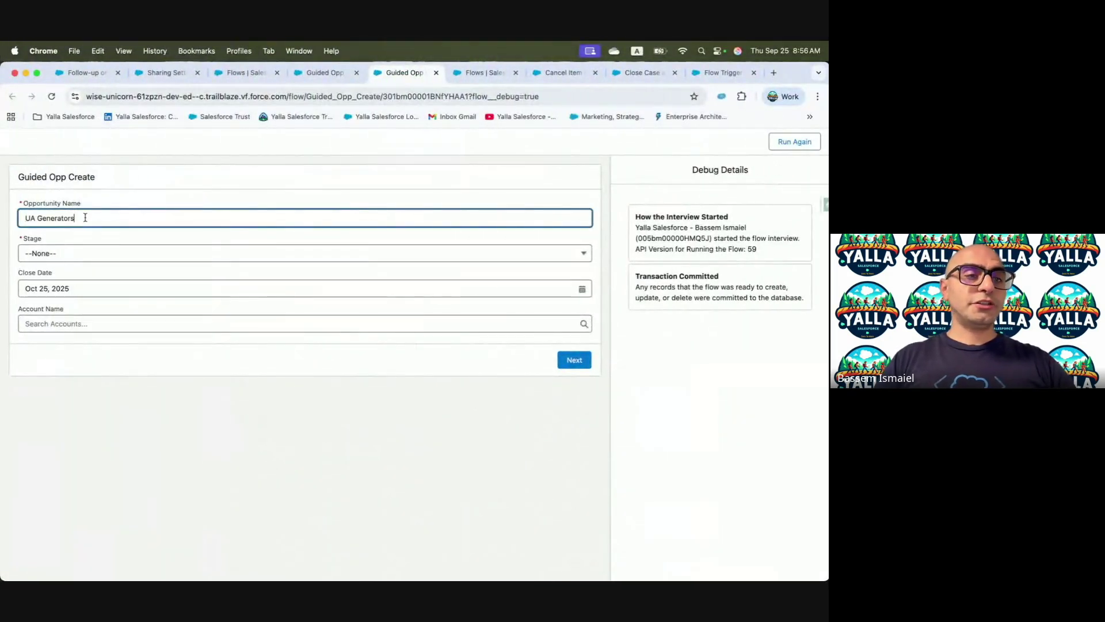
- Set the Stage to Prospecting, choose University of Arizona as the account and submit the form
left_click(62, 254)
left_click(64, 292)
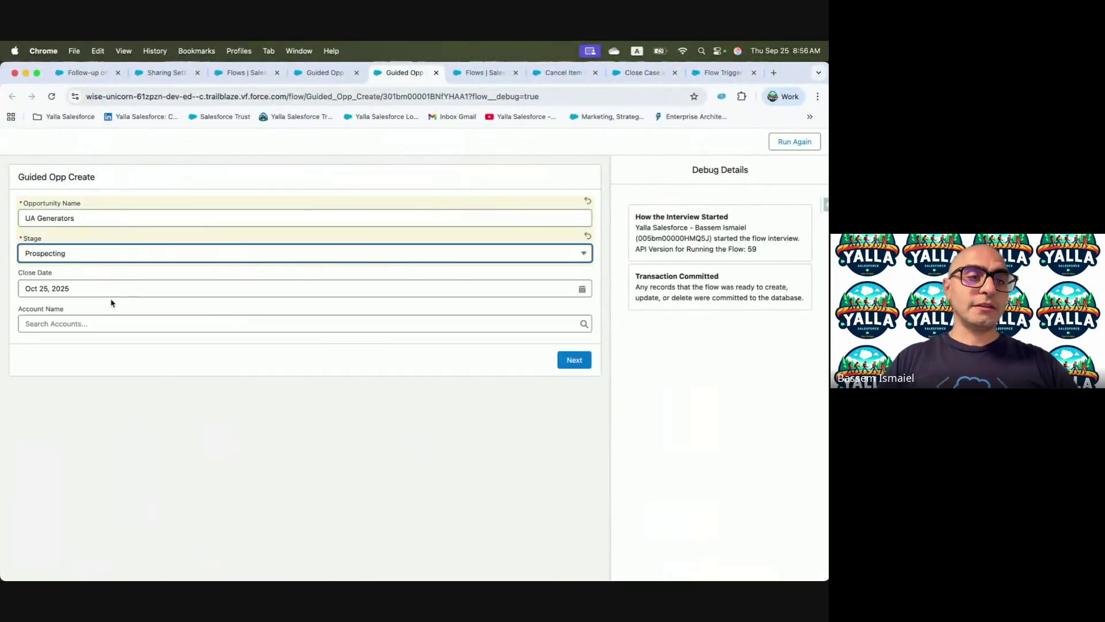
left_click(54, 323)
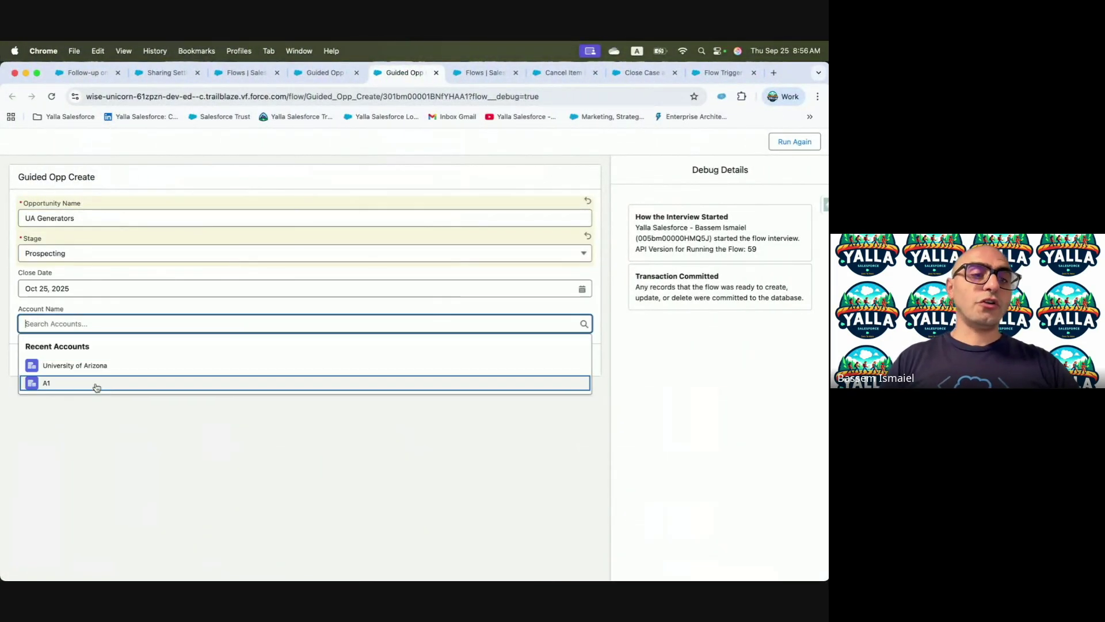
left_click(96, 369)
key("ctrl+Left")
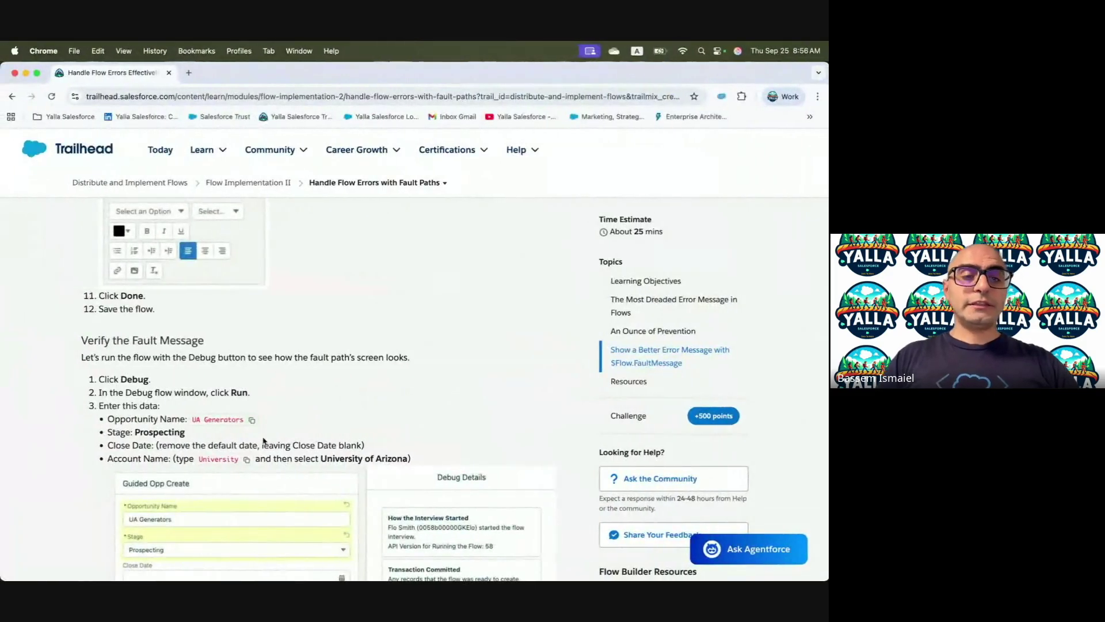
key("ctrl+Right")
left_click(576, 360)
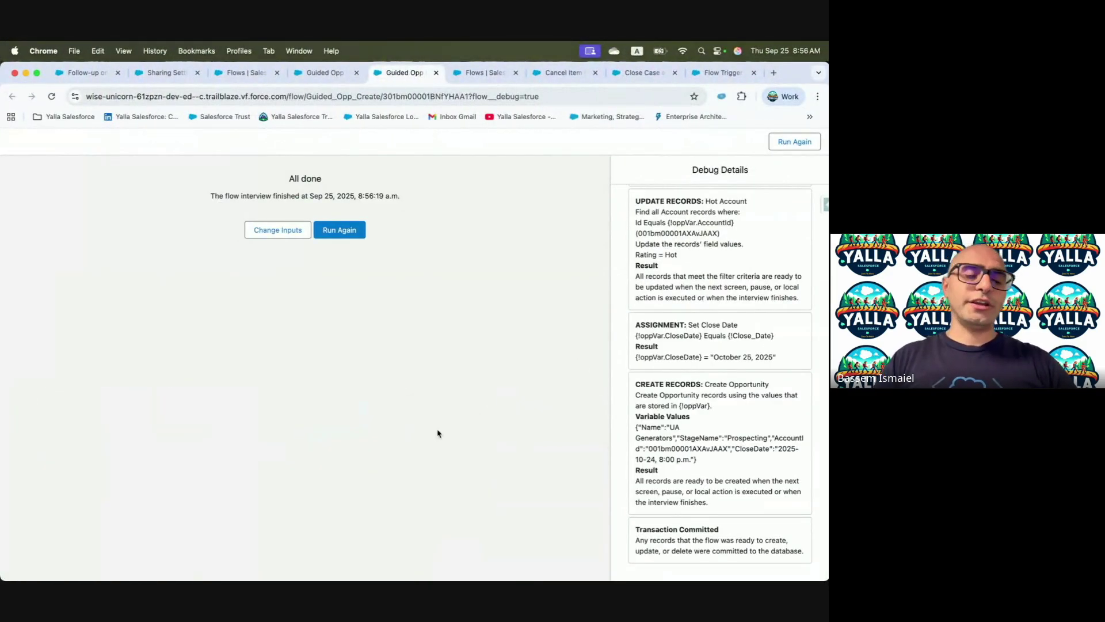
- Read Trailhead's explanation of the missing Close Date and its example of the expected fault screen and debug details
key("ctrl+Left")
scroll(267, 389, "down", 5)
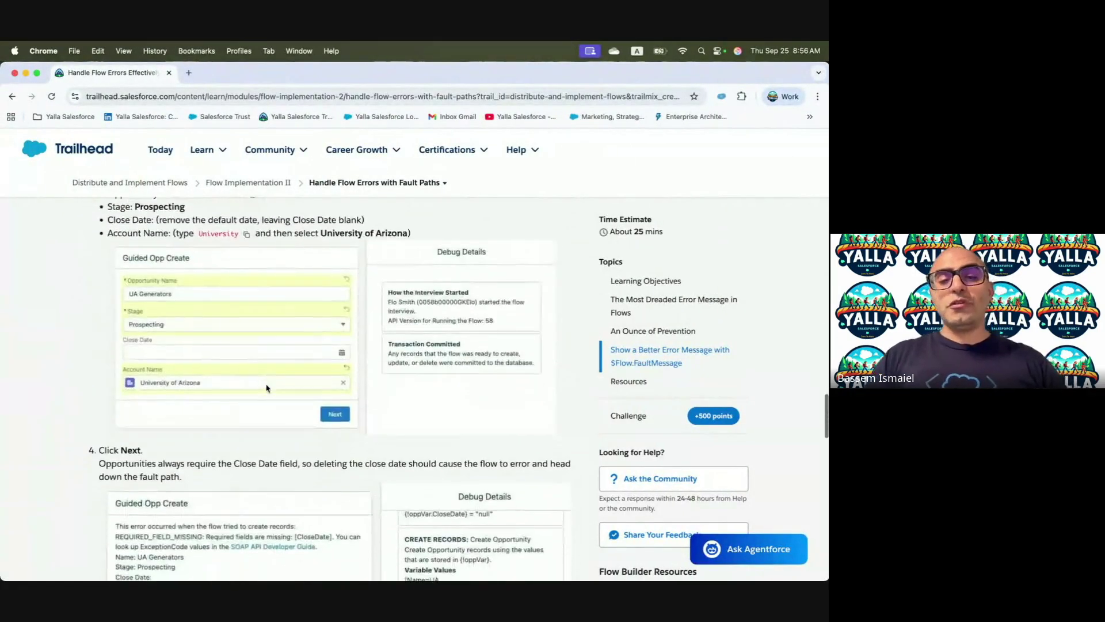
scroll(266, 389, "down", 2)
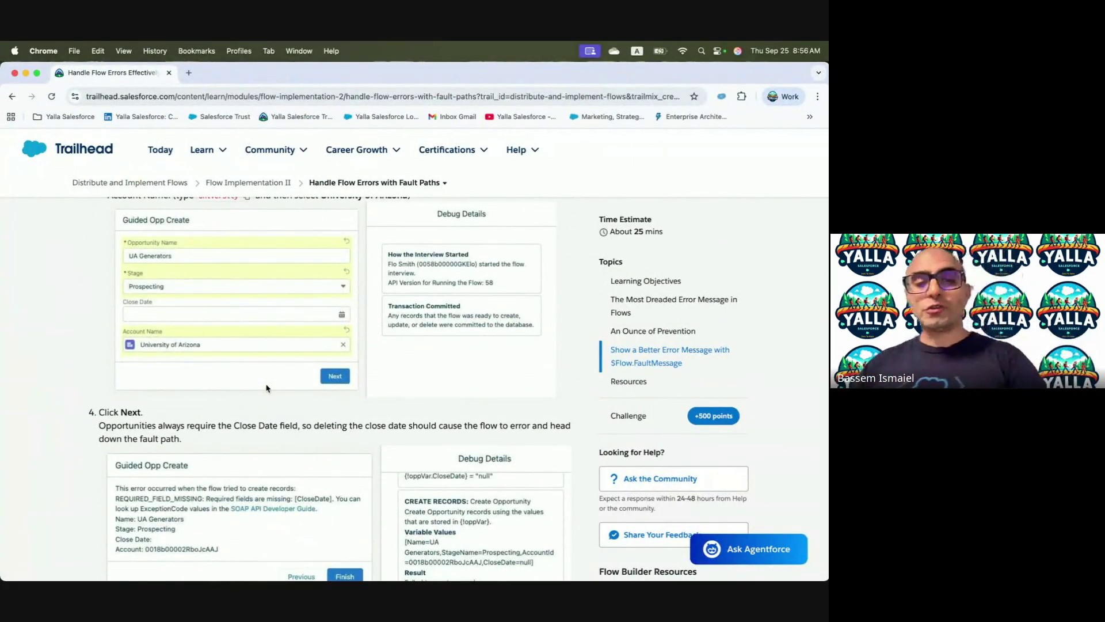
scroll(267, 388, "down", 2)
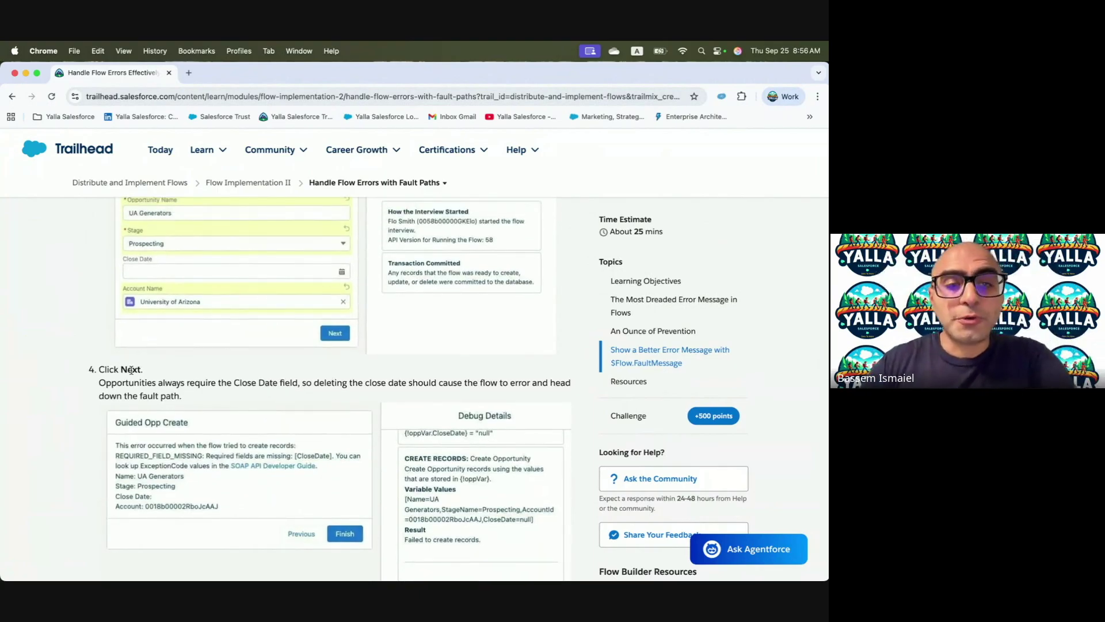
left_click_drag(212, 386, 322, 387)
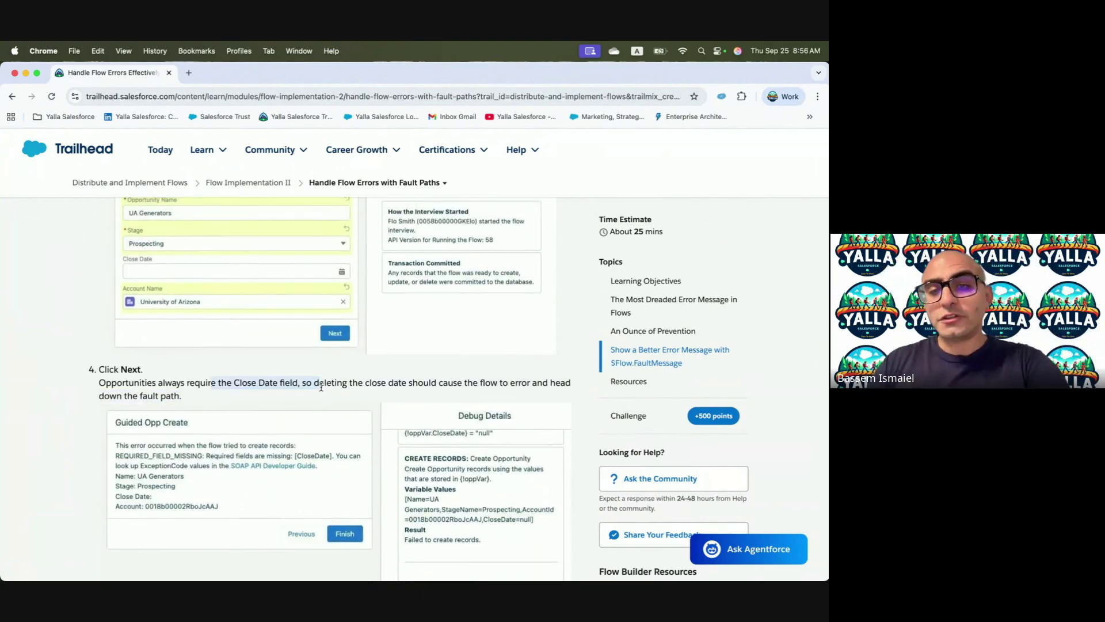
scroll(321, 388, "down", 12)
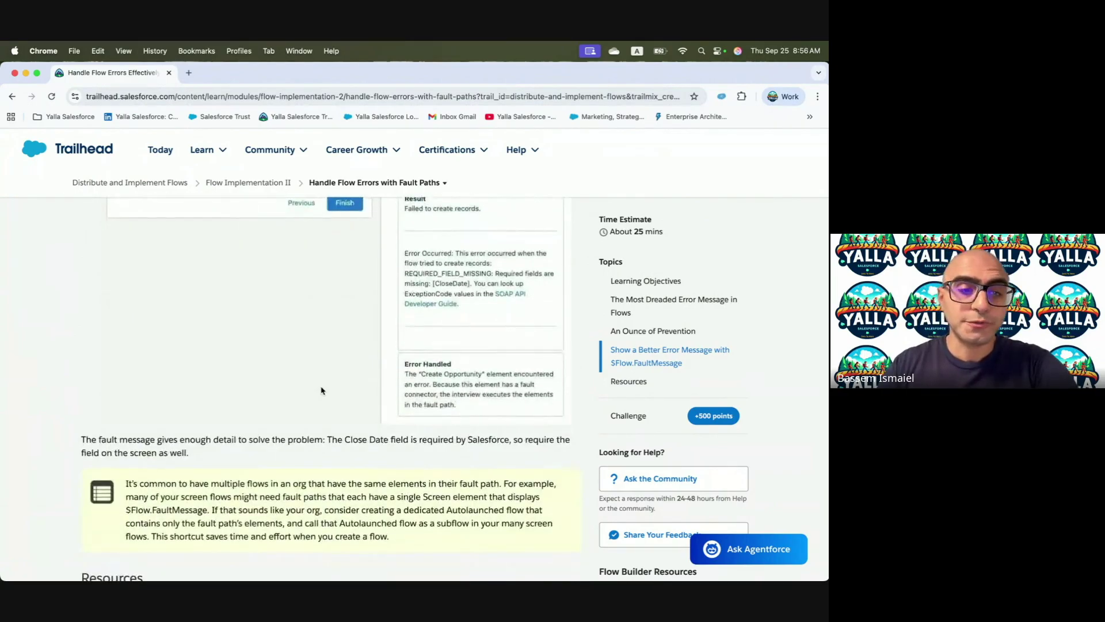
- Delete the Set Close Date assignment from Guided Opp Create and save the flow as a new version
key("ctrl+Right")
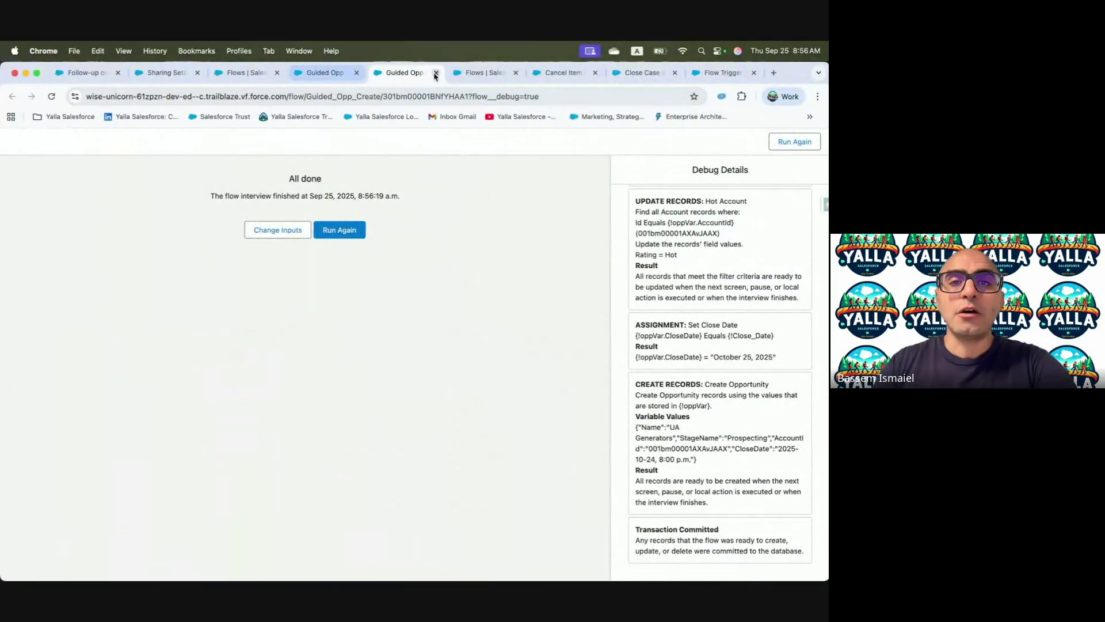
left_click(436, 73)
left_click(221, 305)
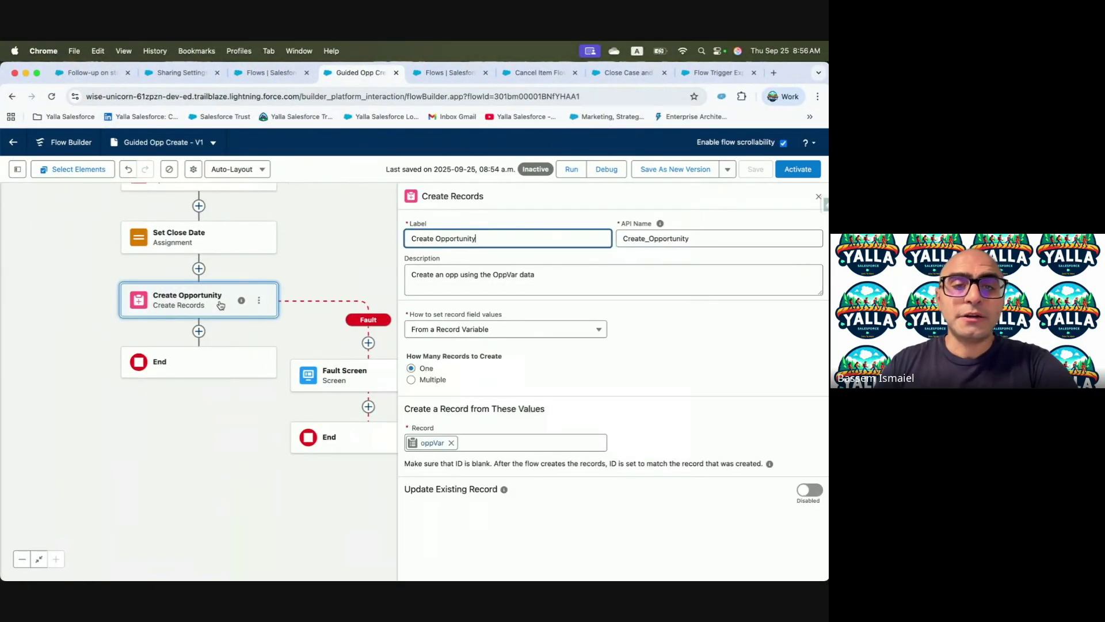
left_click(214, 237)
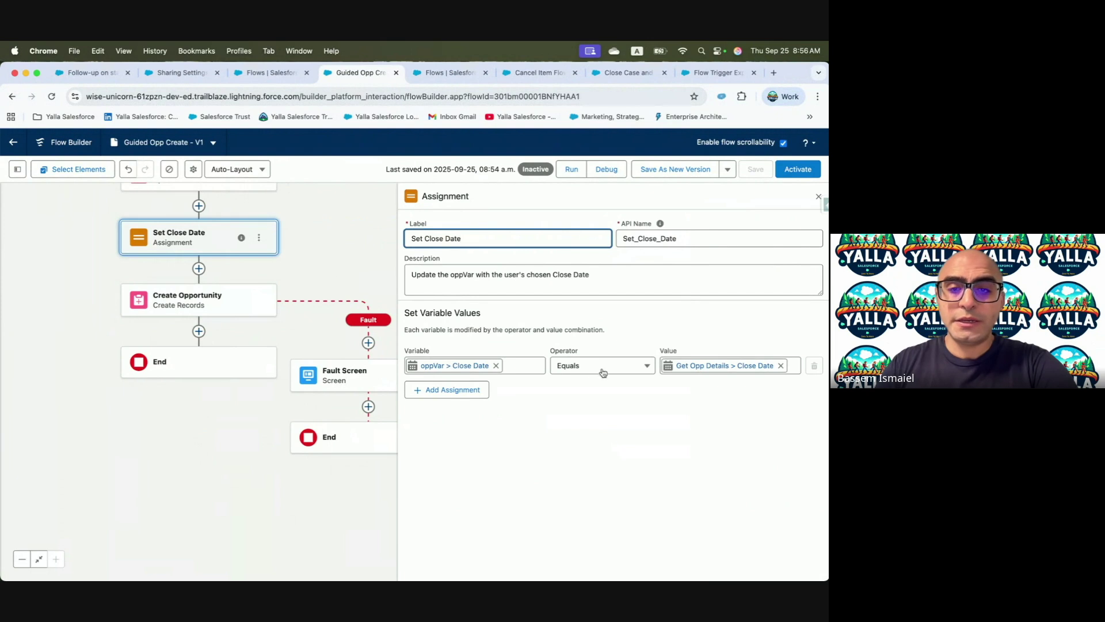
left_click(259, 238)
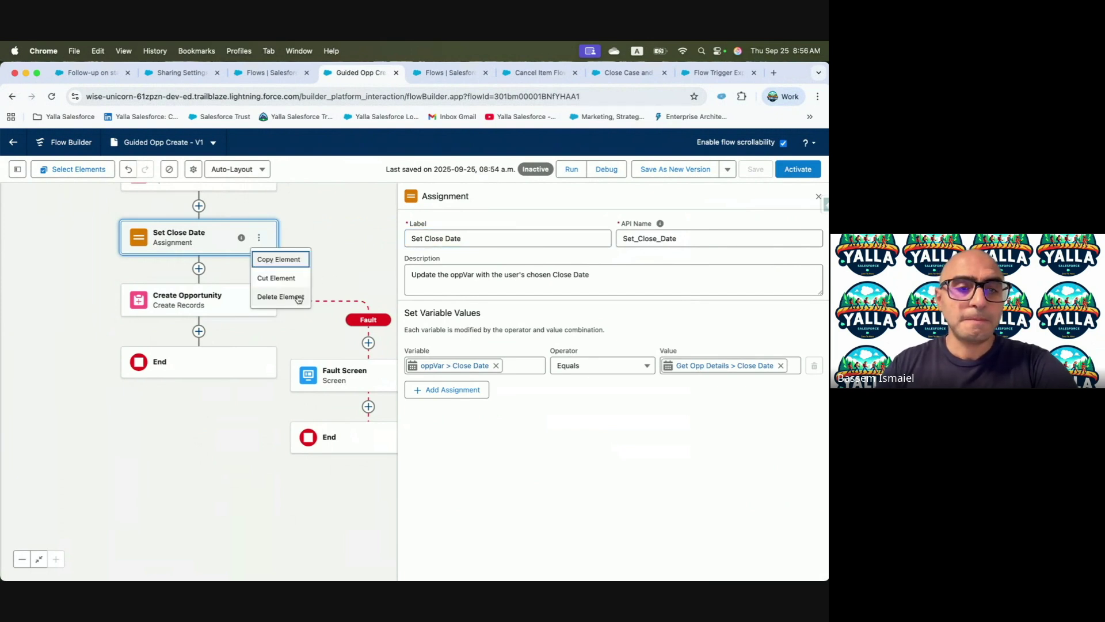
left_click(298, 298)
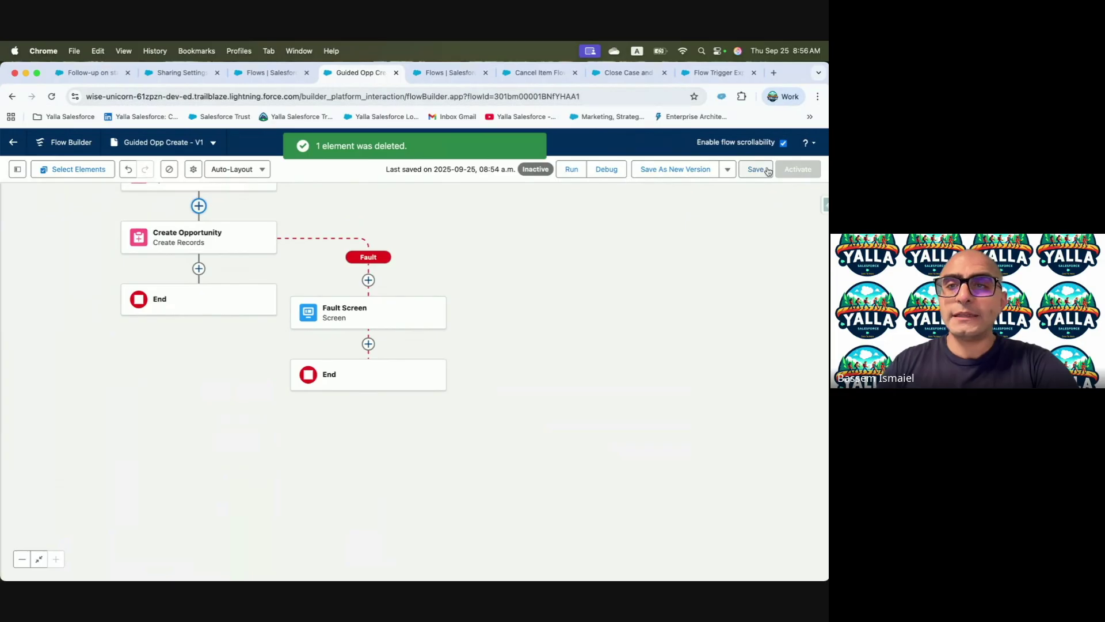
left_click(756, 170)
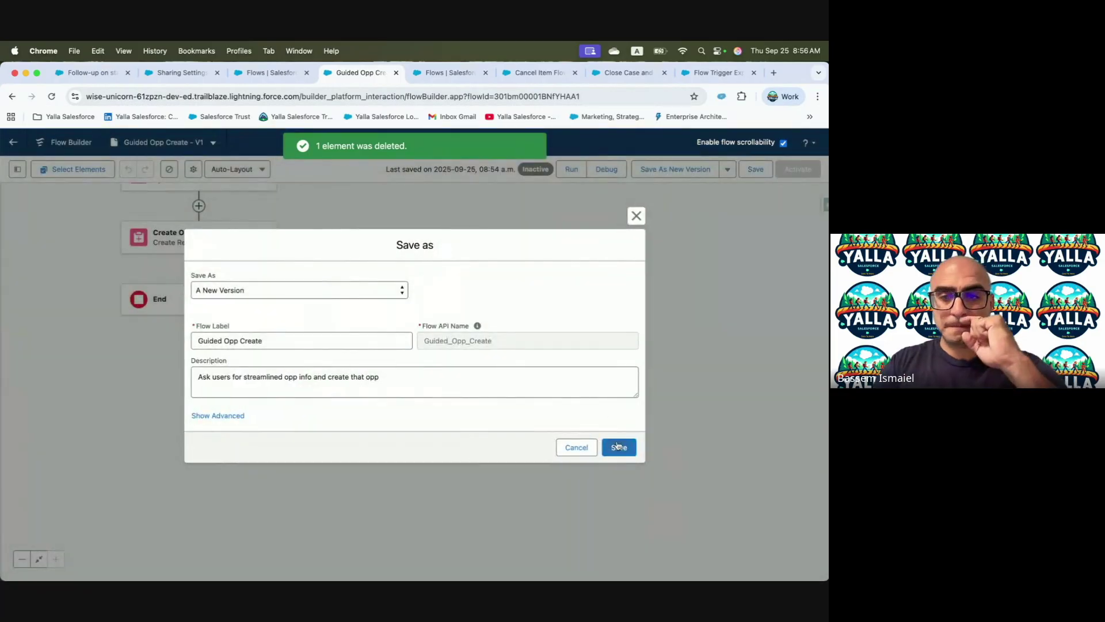
left_click(618, 446)
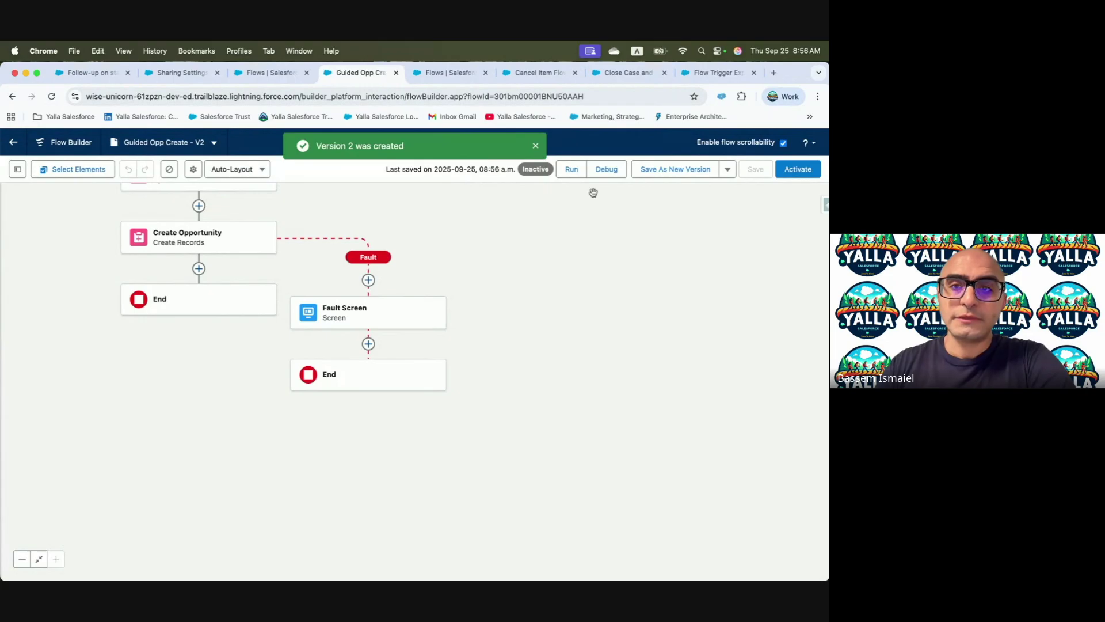
- Debug the new version with Opportunity Name UA Generators, Stage Qualification and account University of Arizona, and submit the form
left_click(606, 174)
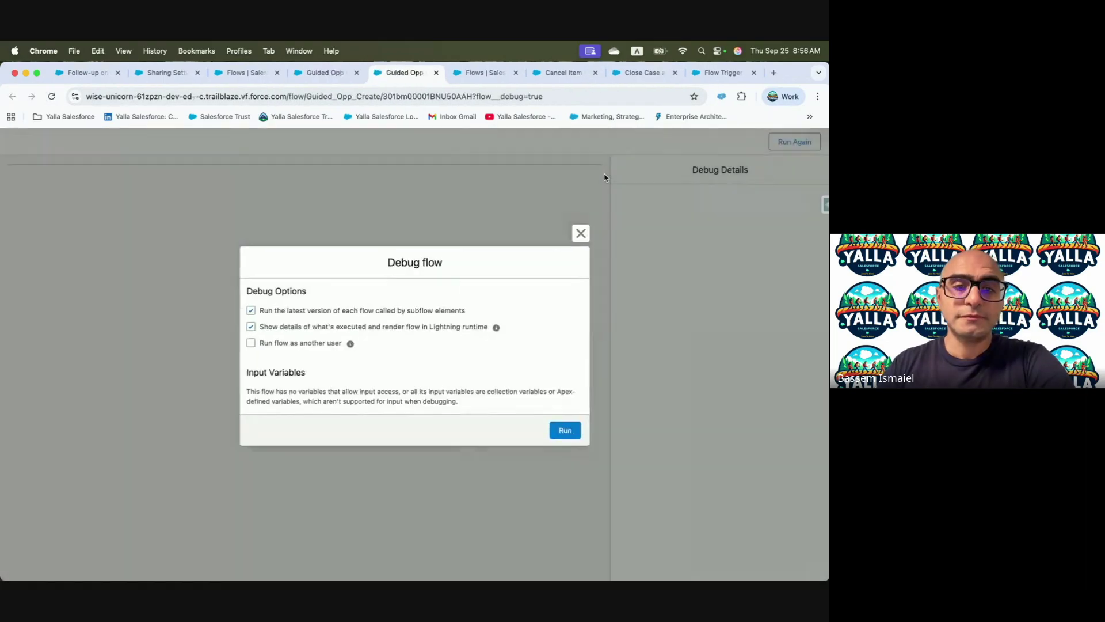
left_click(565, 430)
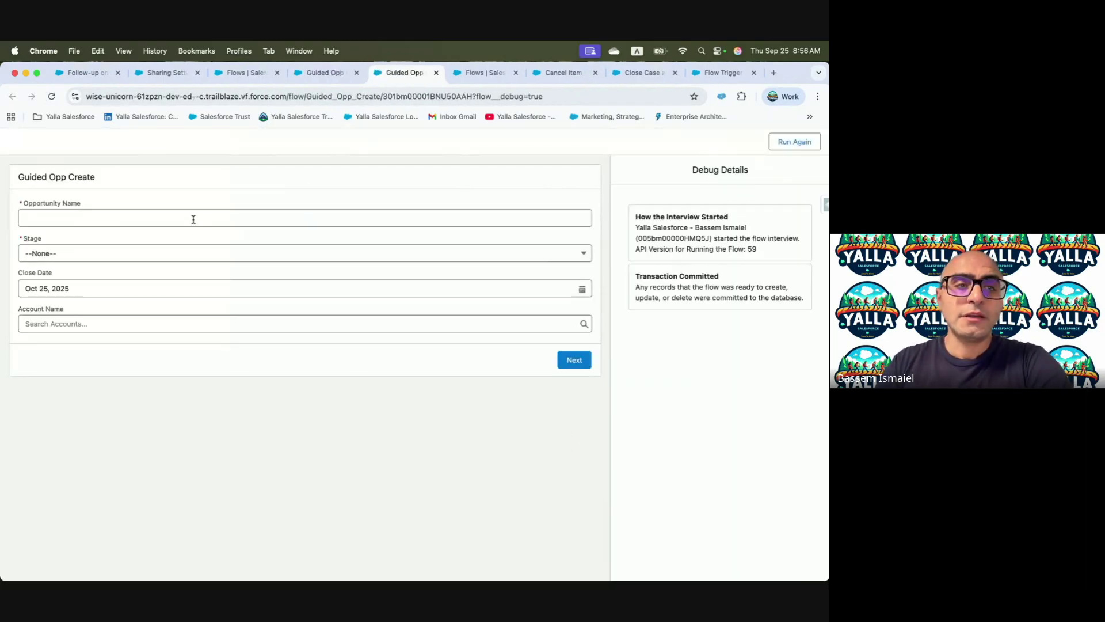
left_click(195, 224)
type("UA Generators")
left_click(89, 252)
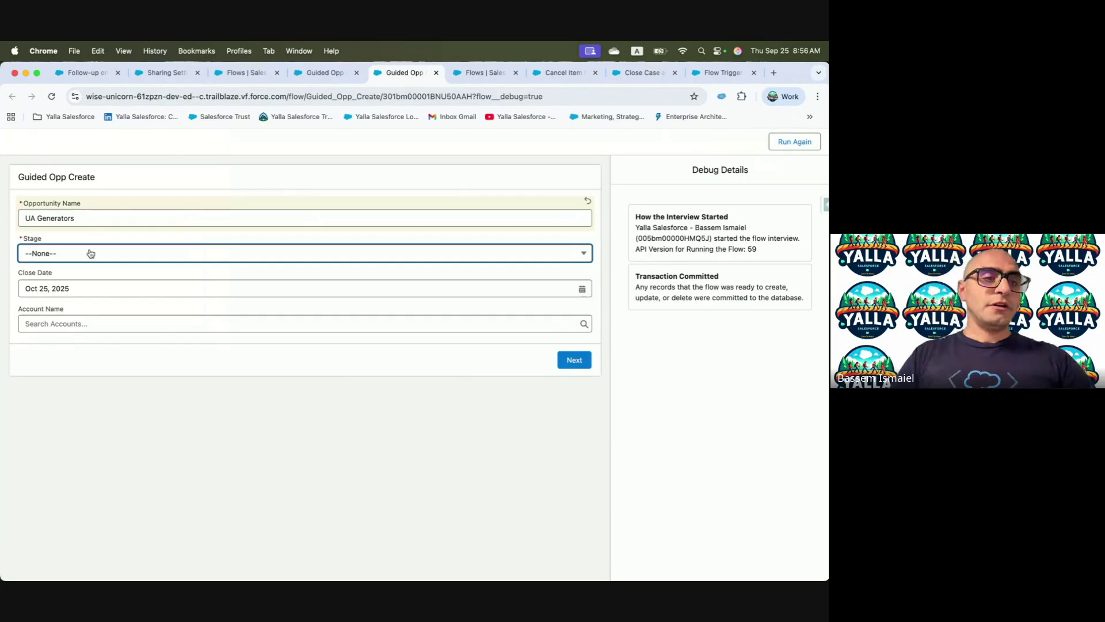
left_click(67, 309)
left_click(63, 287)
left_click(66, 325)
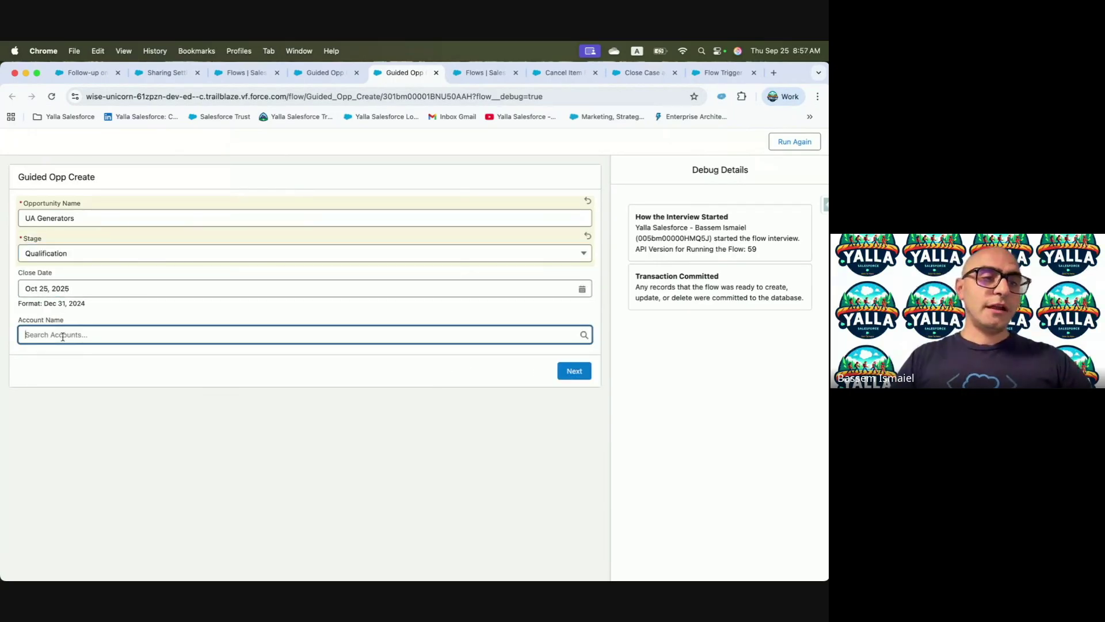
left_click(65, 368)
left_click(577, 361)
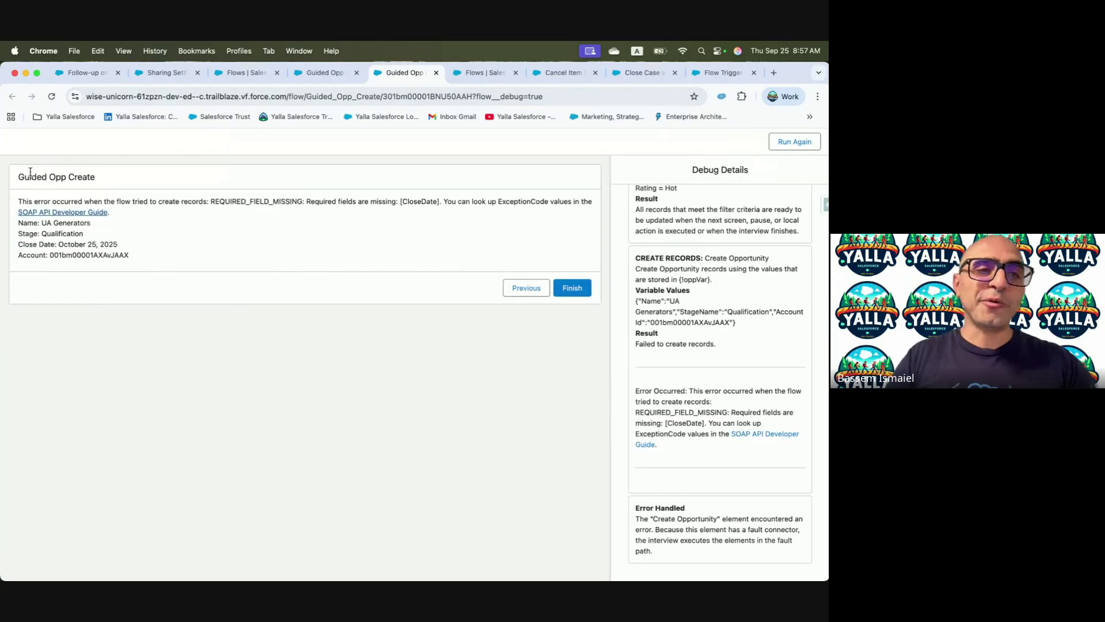
- Examine the error message on the fault screen and read Trailhead's Add Fault Paths to a Flow challenge
left_click_drag(20, 198, 227, 202)
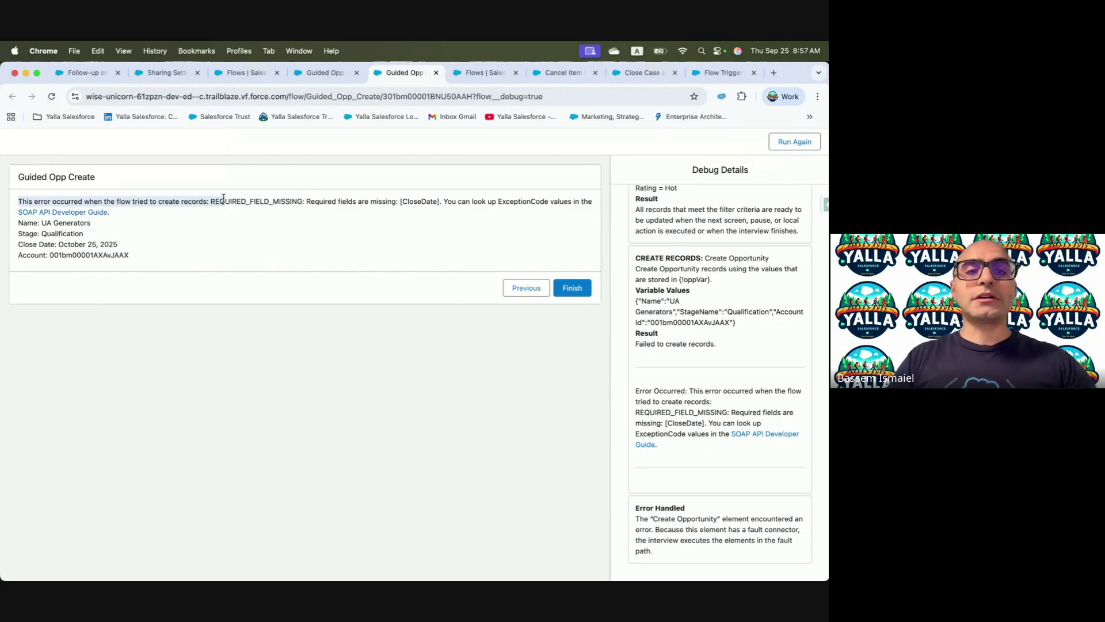
left_click(224, 199)
left_click_drag(401, 201, 477, 260)
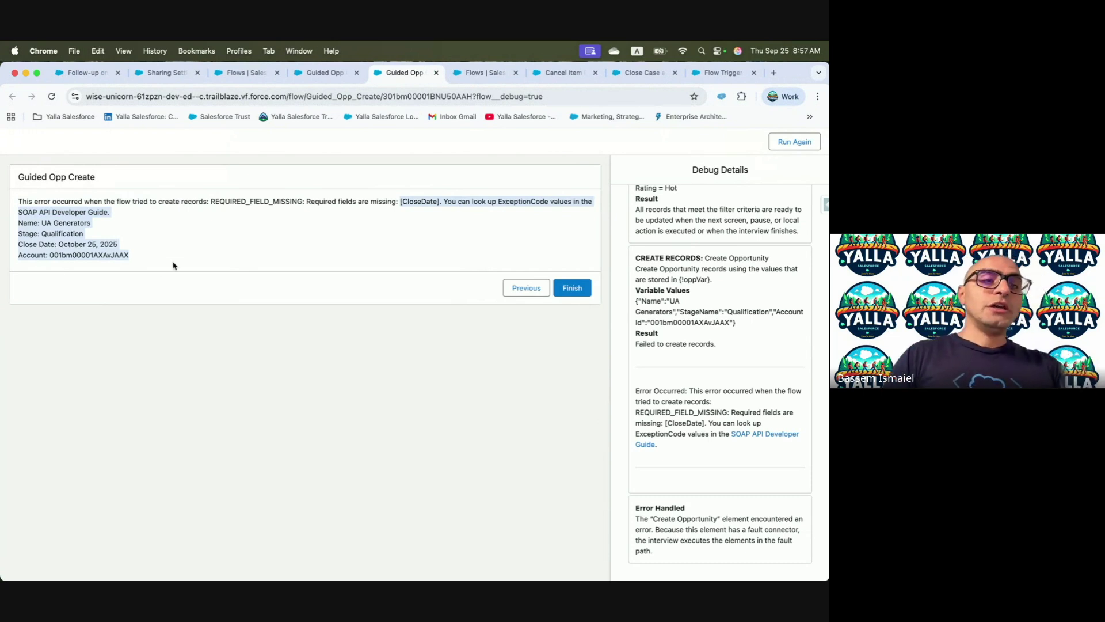
key("super+grave")
scroll(212, 382, "down", 5)
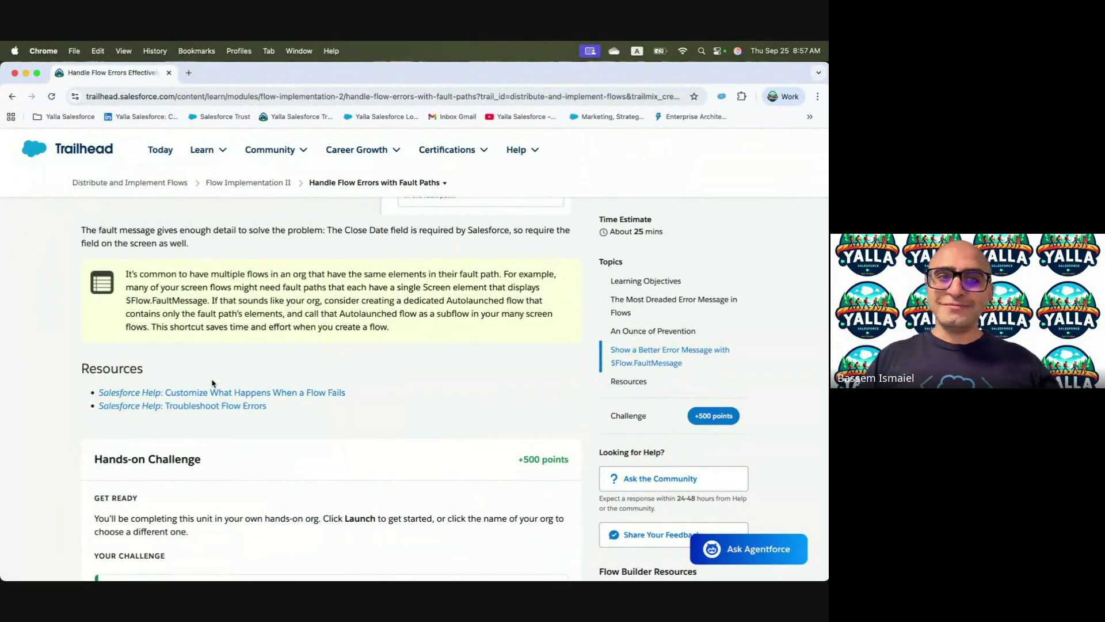
scroll(212, 382, "down", 6)
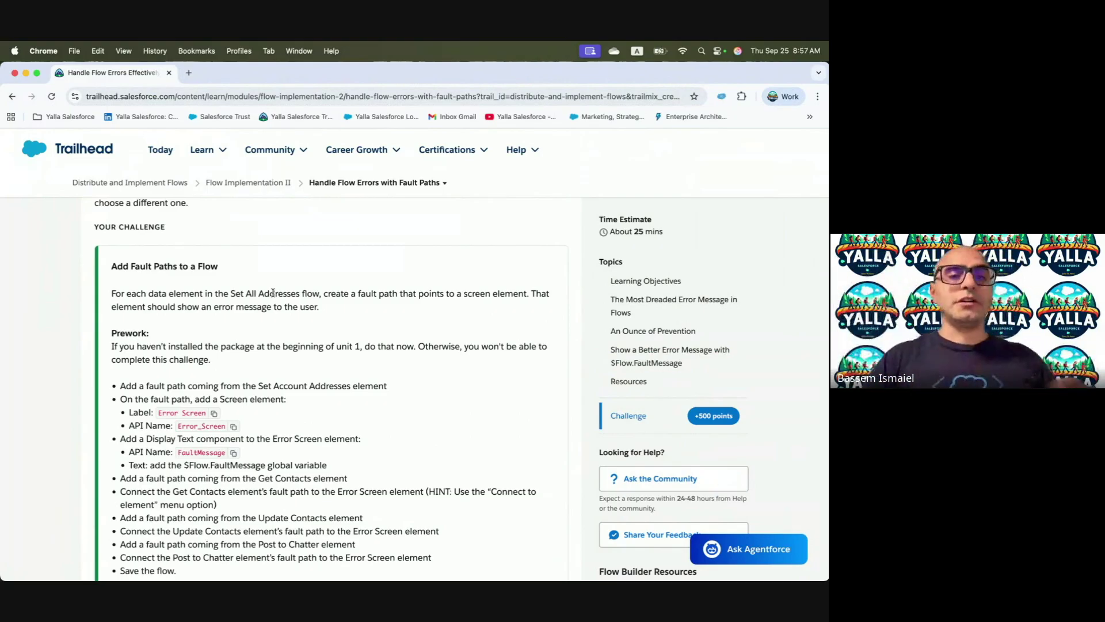
- Find the Set All Addresses flow in the Setup flows list and open it
key("ctrl+Right")
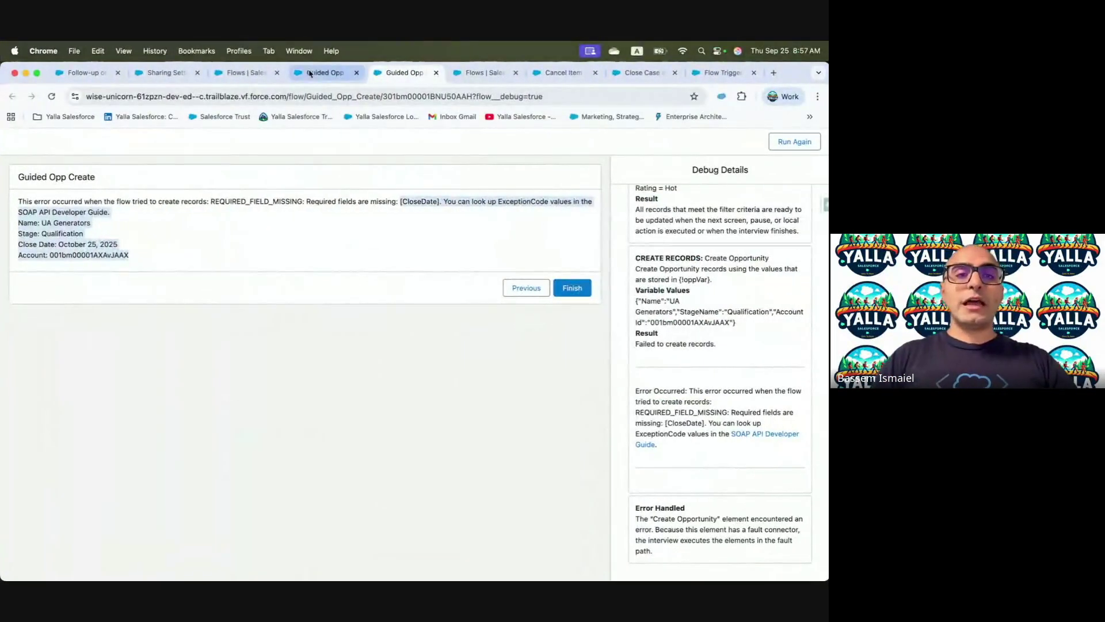
left_click(239, 71)
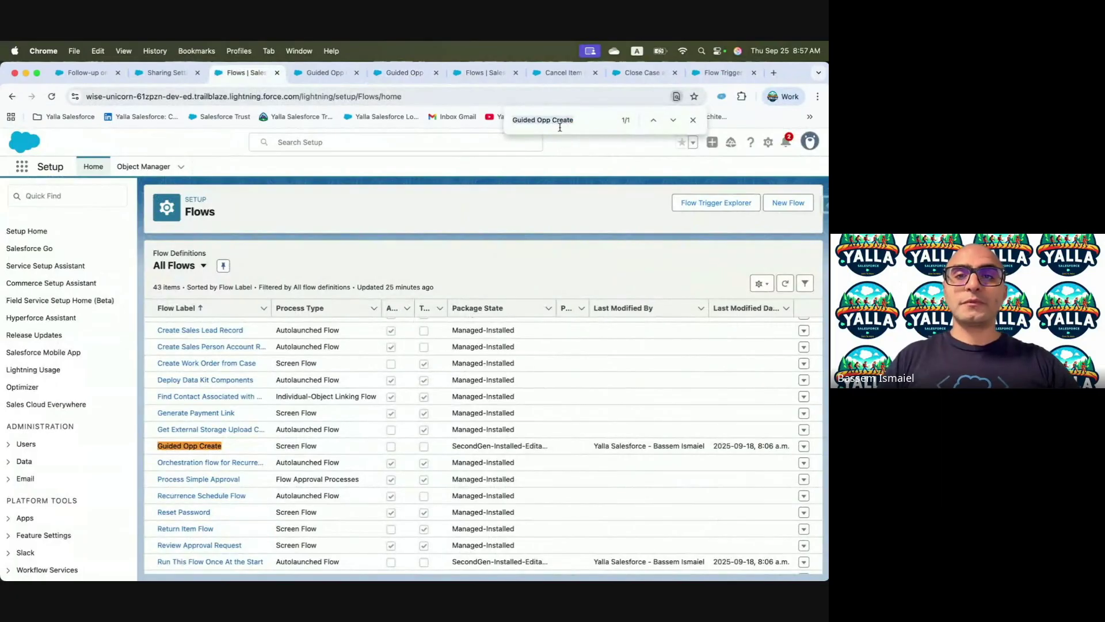
key("super+a")
type("set all")
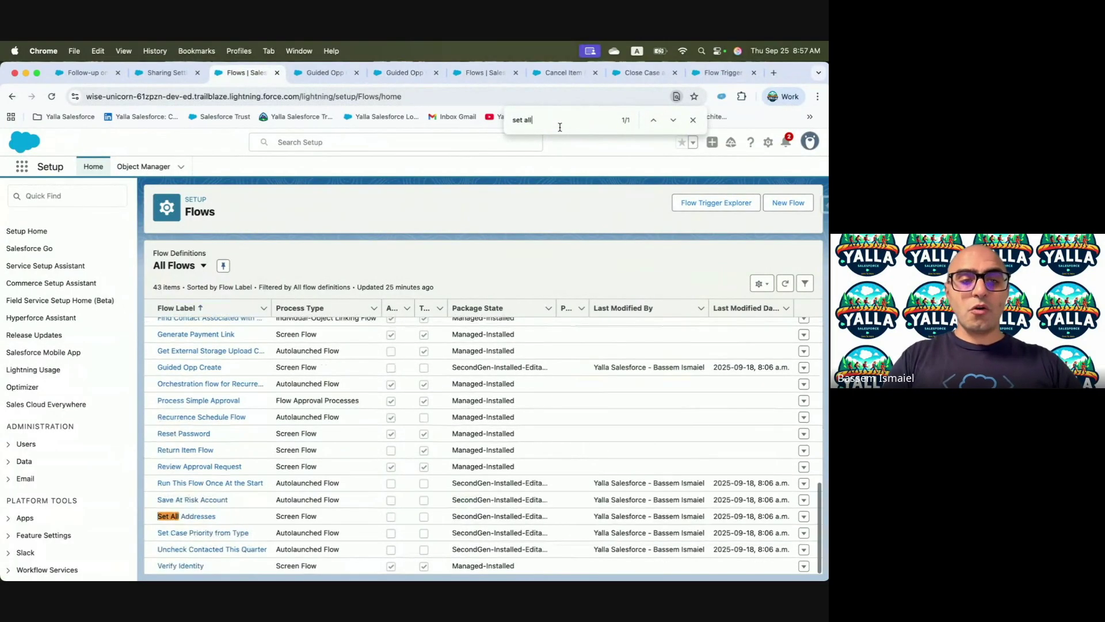
left_click(205, 521)
- Check the challenge requirements in Trailhead and add a fault path to the Set Account Addresses element
key("ctrl+Left")
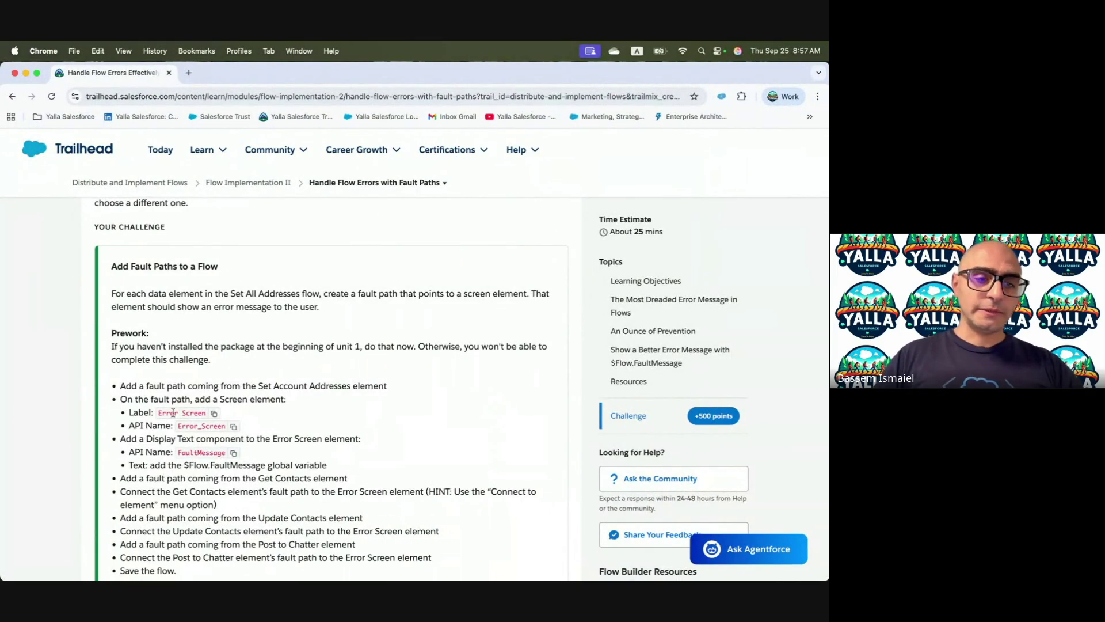
key("ctrl+Right")
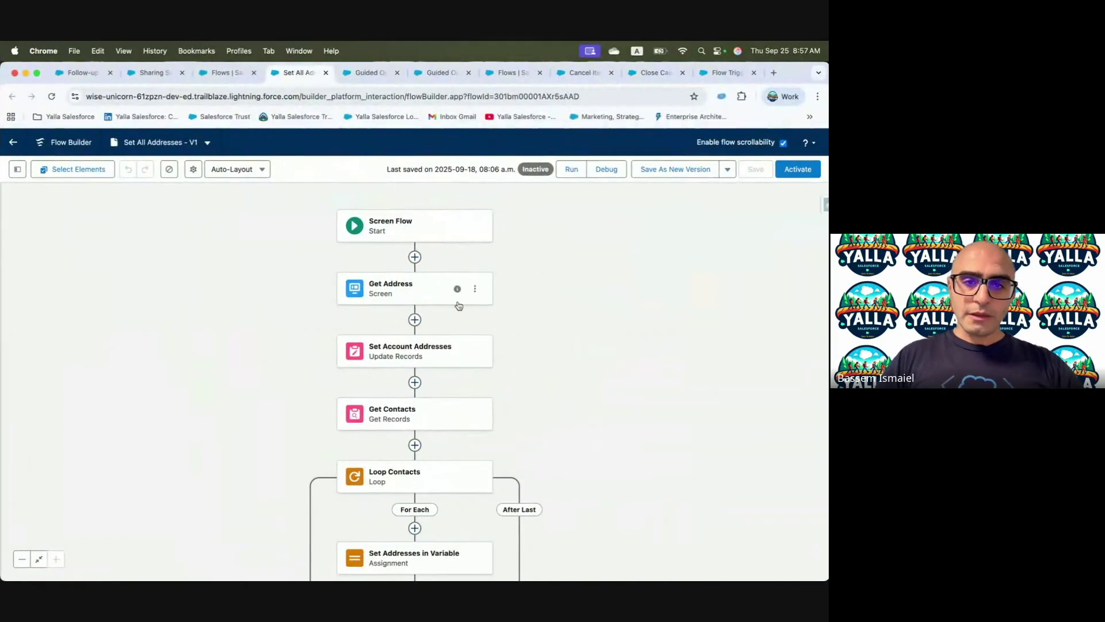
left_click(475, 351)
left_click(506, 429)
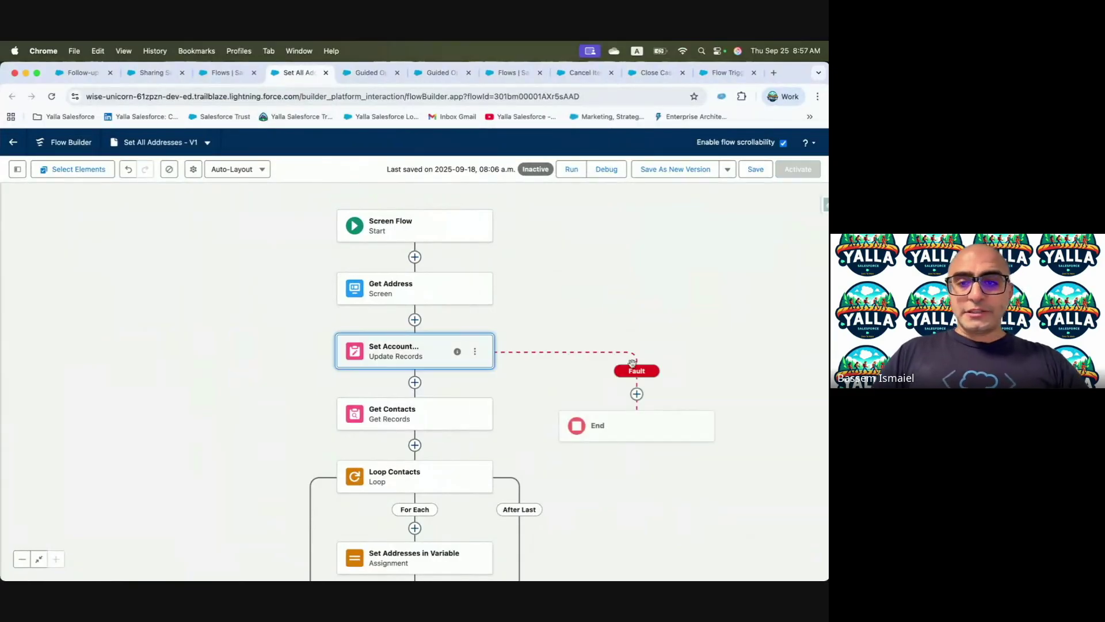
- Add a Screen element to the Set Account Addresses fault path, with Trailhead's label Error Screen and API name Error_Screen
left_click(637, 394)
type("s")
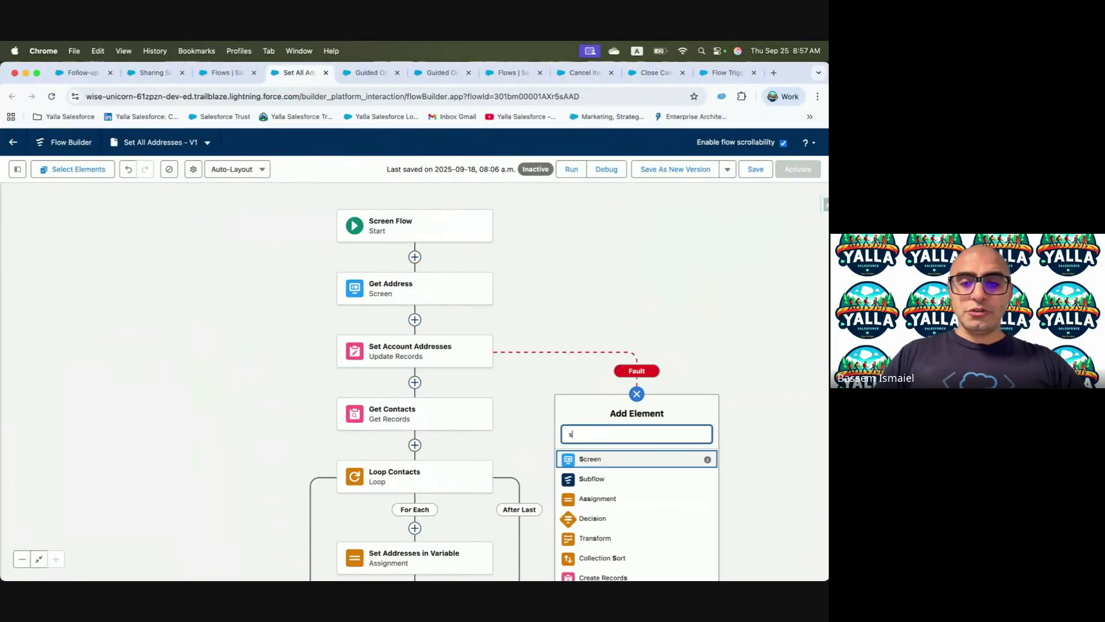
left_click(603, 460)
key("ctrl+Left")
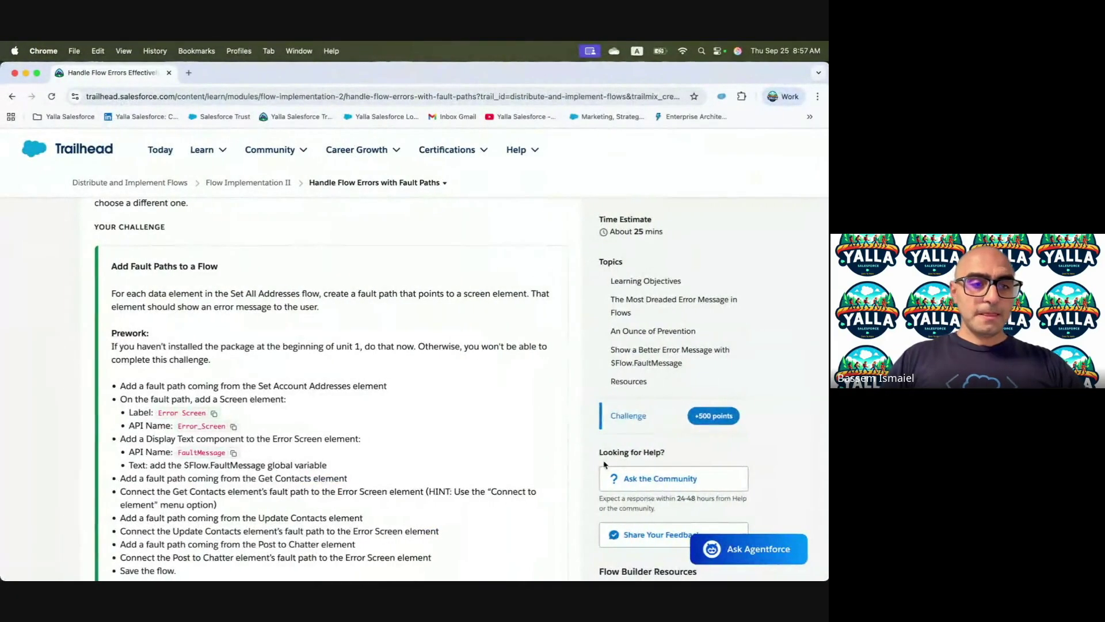
left_click(214, 416)
key("ctrl+Right")
left_click(660, 288)
key("super+v")
left_click(657, 335)
- Check the challenge in Trailhead and add a Display Text component with API name FaultMessage to the new screen
key("ctrl+Left")
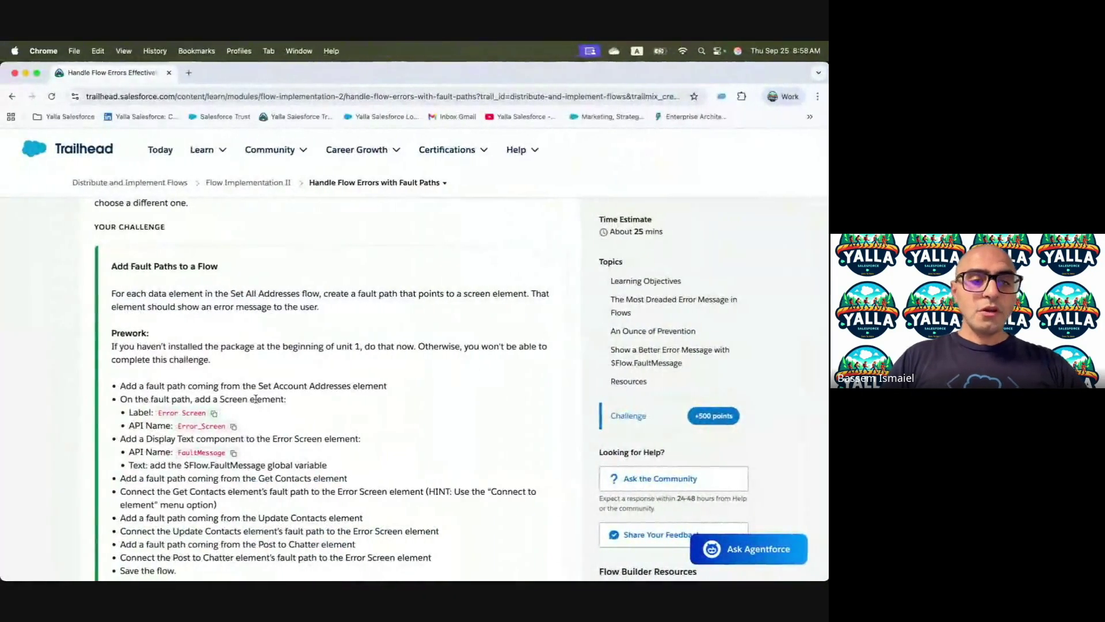
scroll(256, 399, "down", 3)
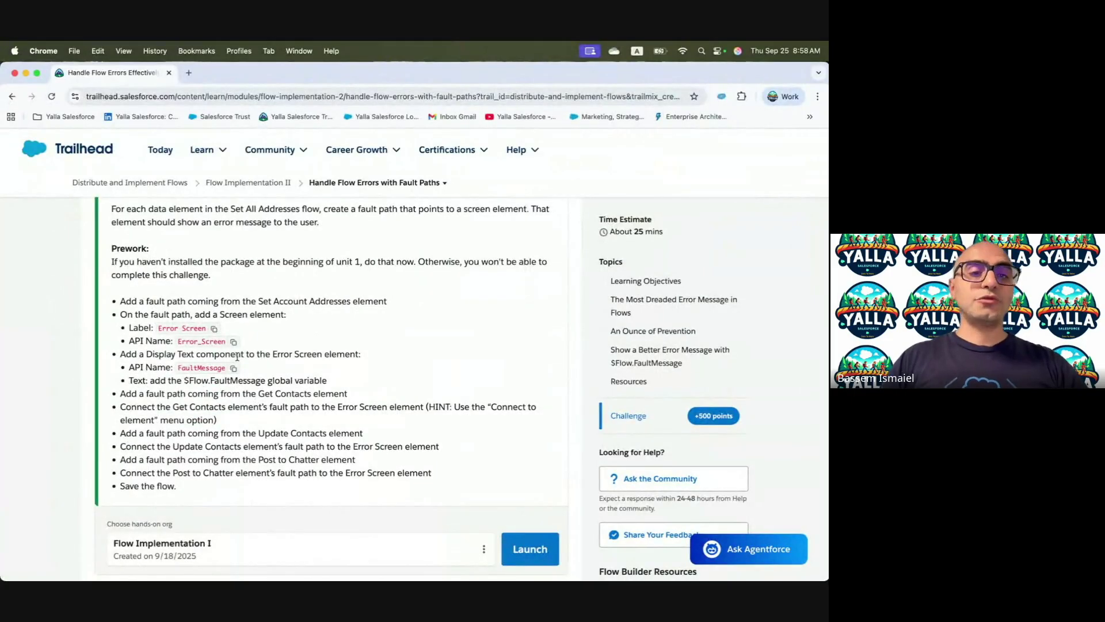
key("ctrl+Right")
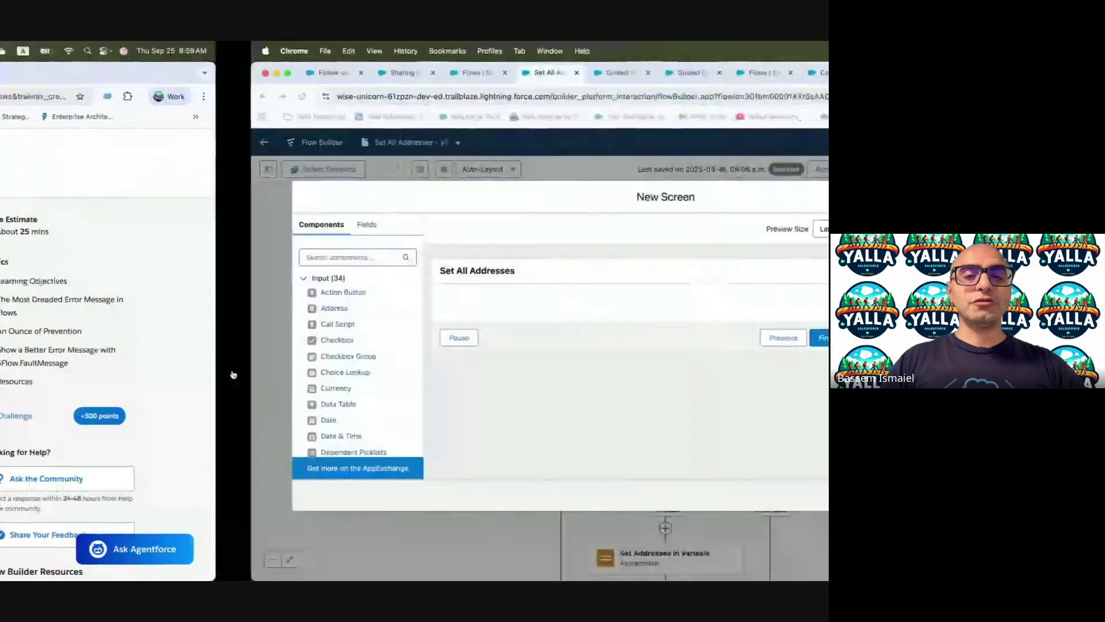
left_click(82, 263)
type("Text")
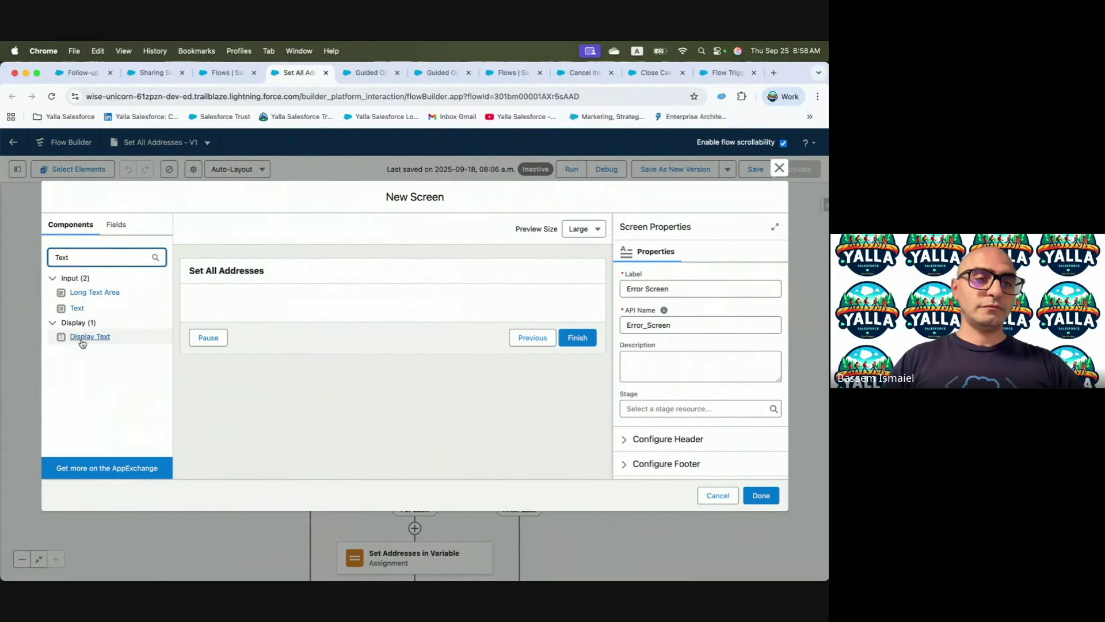
left_click_drag(87, 336, 271, 313)
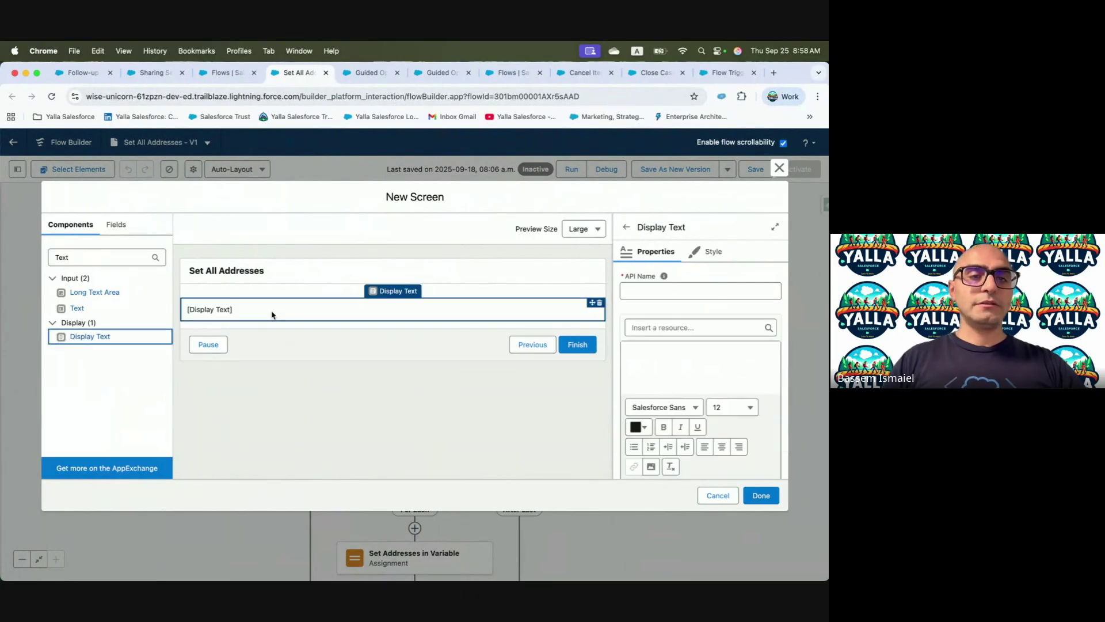
left_click(686, 290)
left_click(656, 370)
left_click(652, 294)
key("super+v")
- Insert the {!$Flow.FaultMessage} global variable as the display text, compare with the Trailhead requirements and finish the screen
key("ctrl+Left")
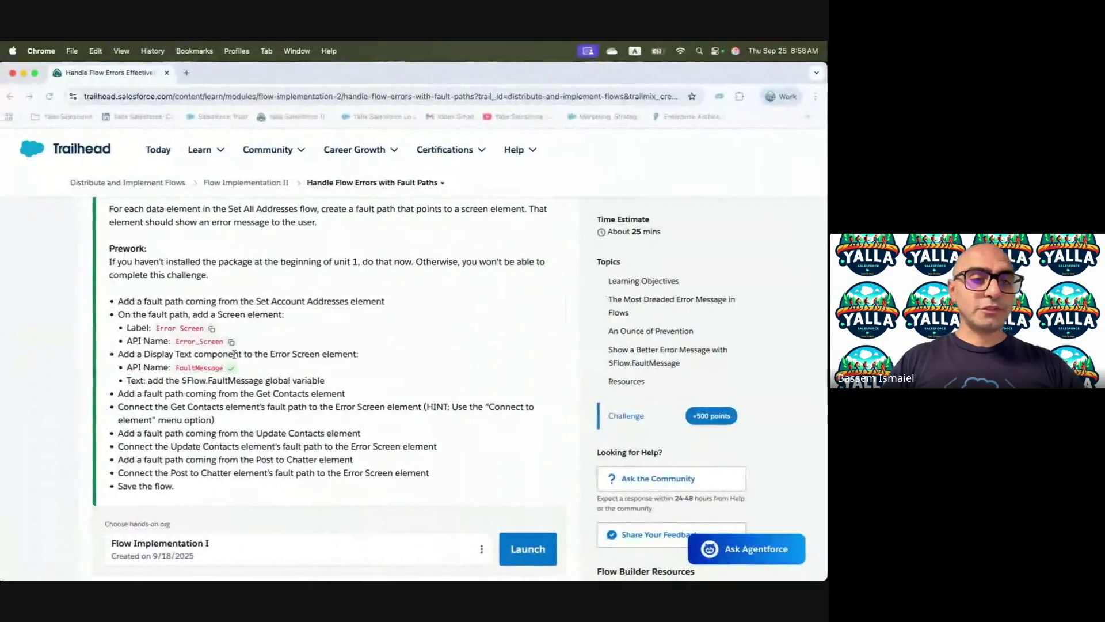
key("ctrl+Right")
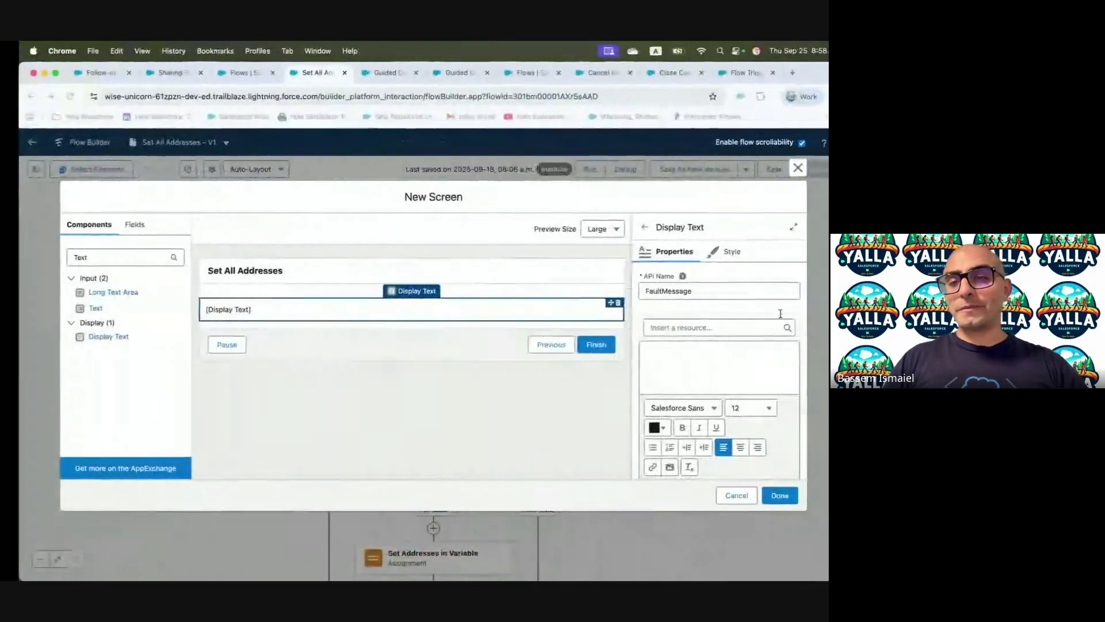
left_click(669, 327)
type("{!$Flow.F")
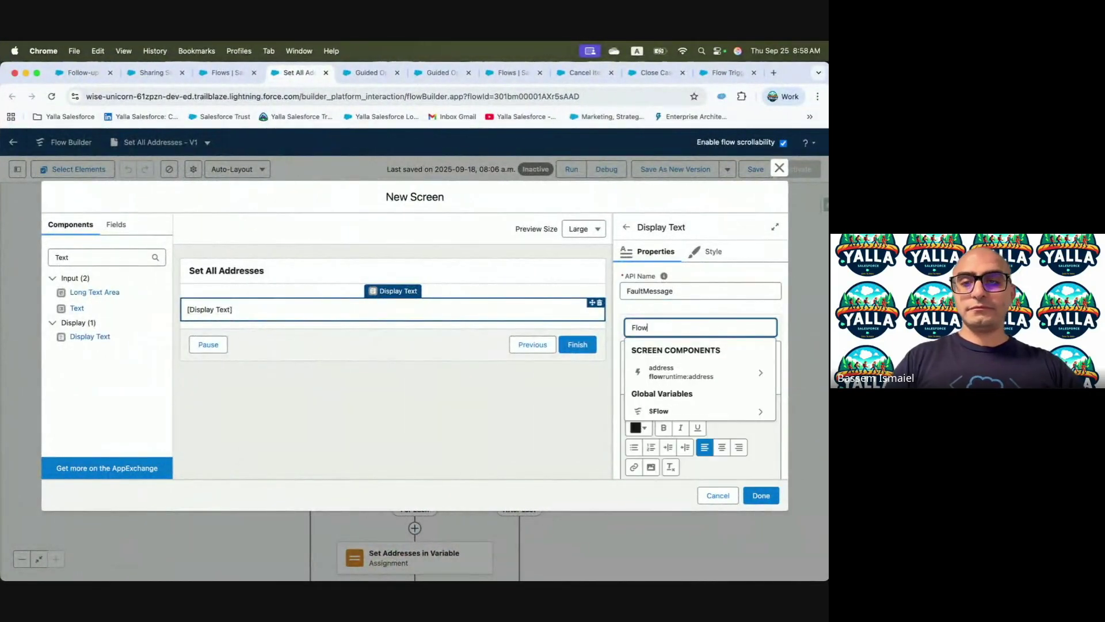
type("aul")
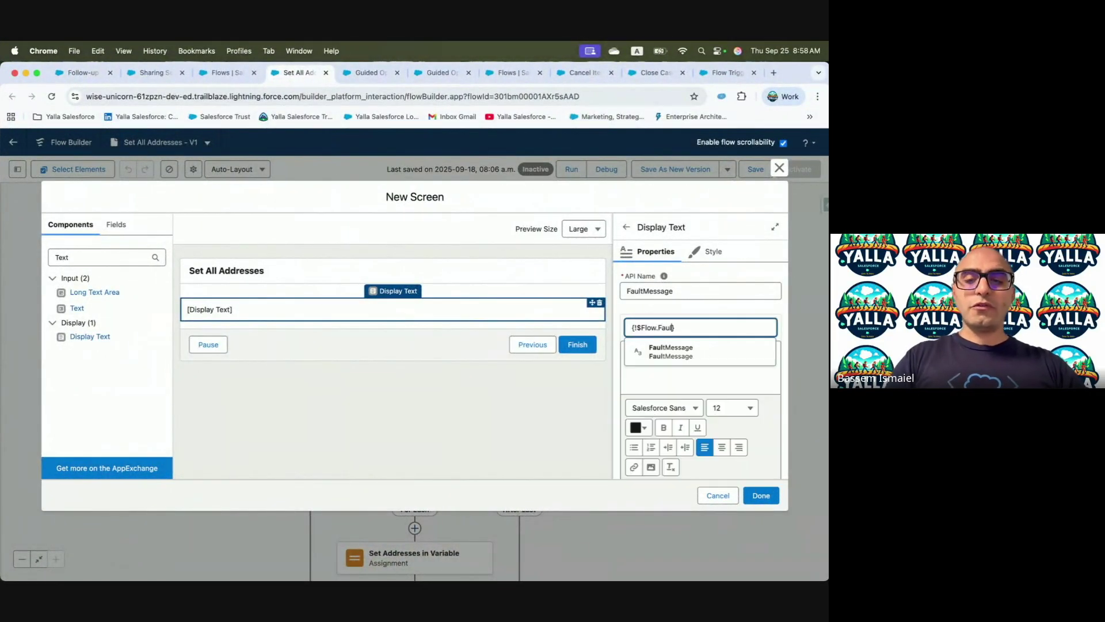
left_click(680, 348)
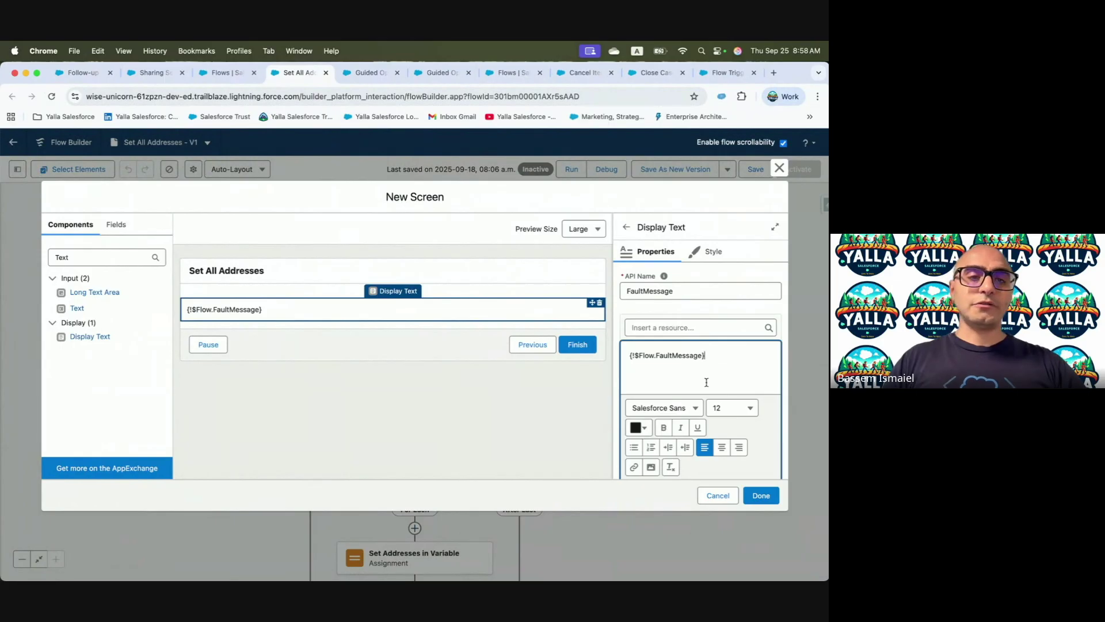
key("ctrl+Left")
scroll(294, 425, "down", 2)
scroll(294, 425, "down", 1)
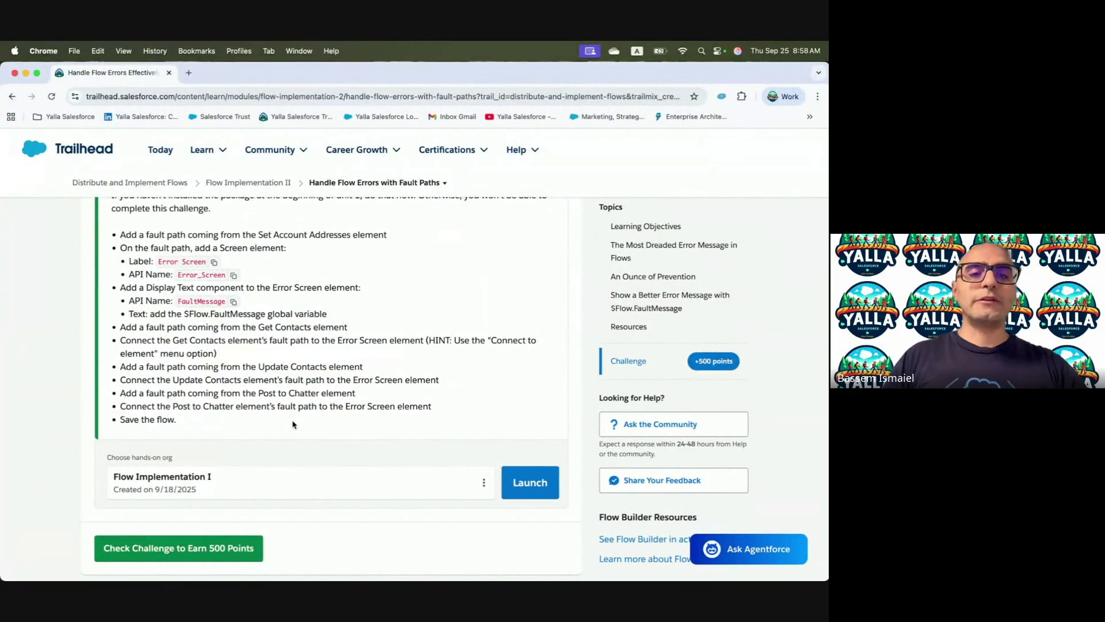
key("ctrl+Right")
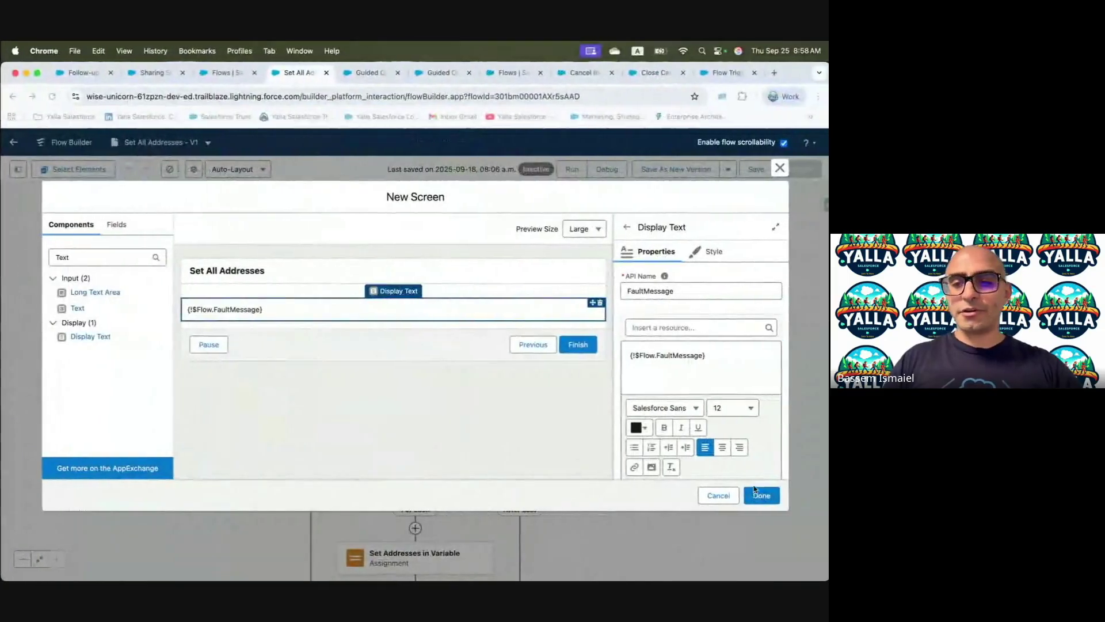
left_click(748, 493)
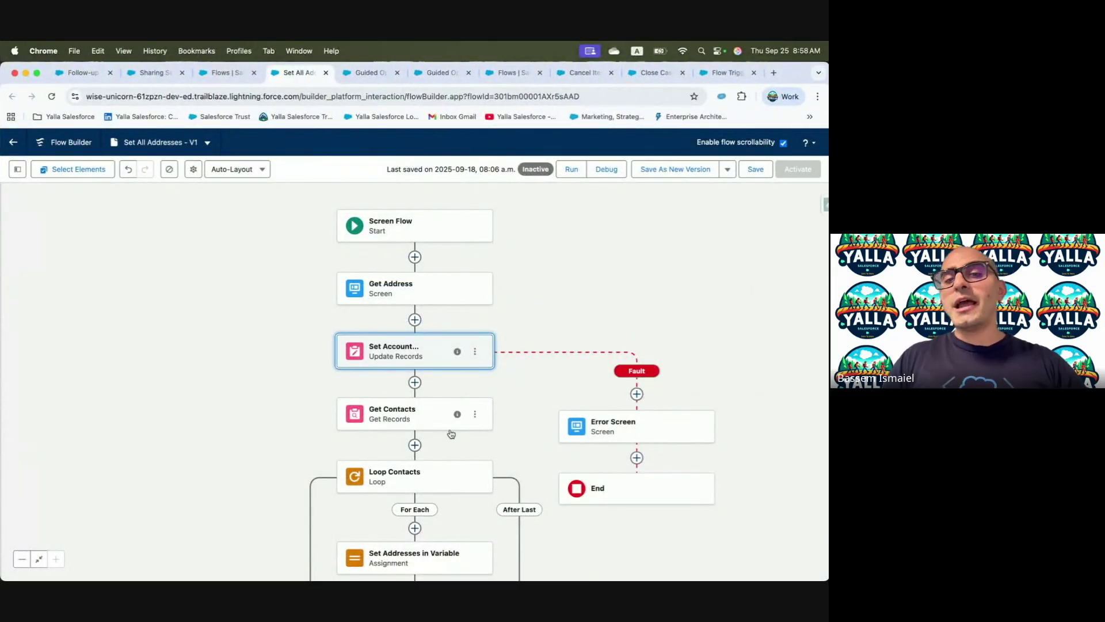
- Add a fault path to the Get Contacts element and connect it to the Error Screen element
left_click(475, 414)
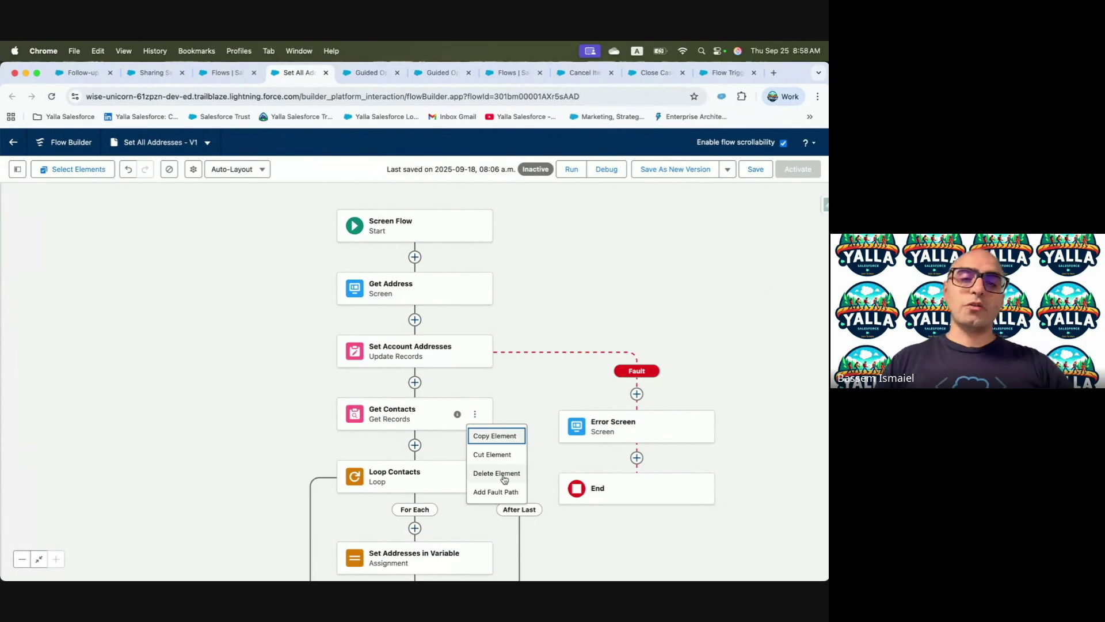
left_click(496, 490)
left_click(637, 456)
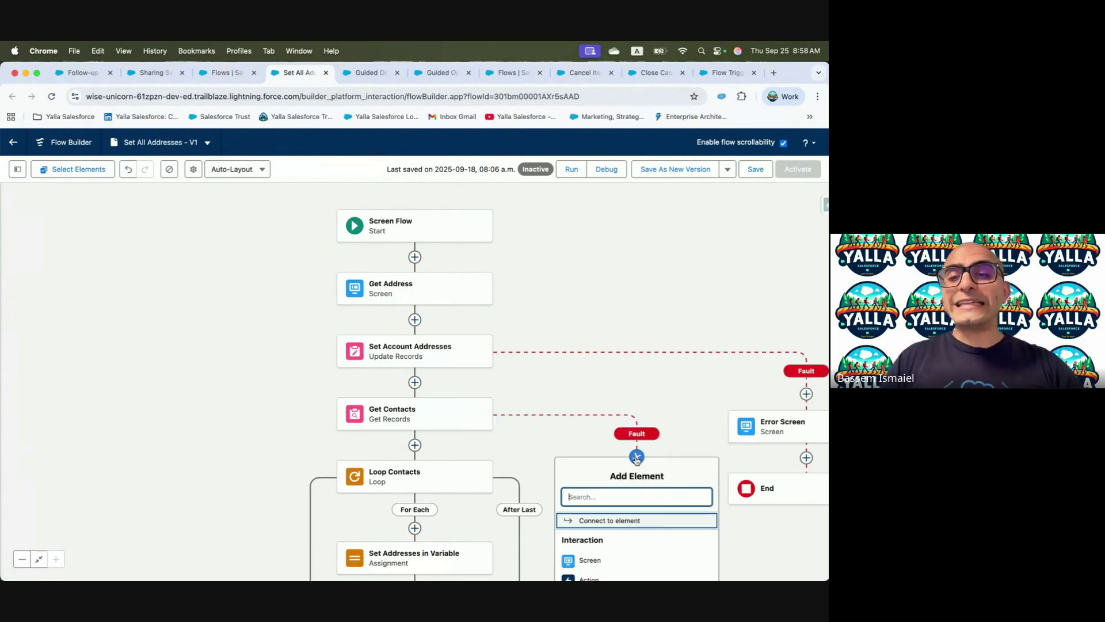
left_click(615, 521)
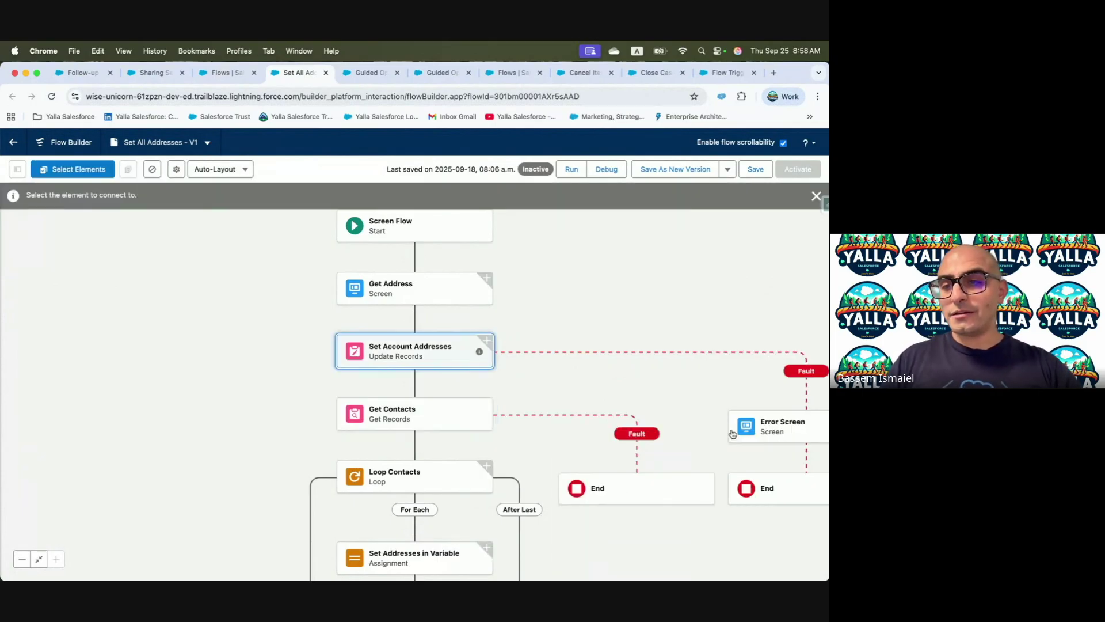
left_click(772, 434)
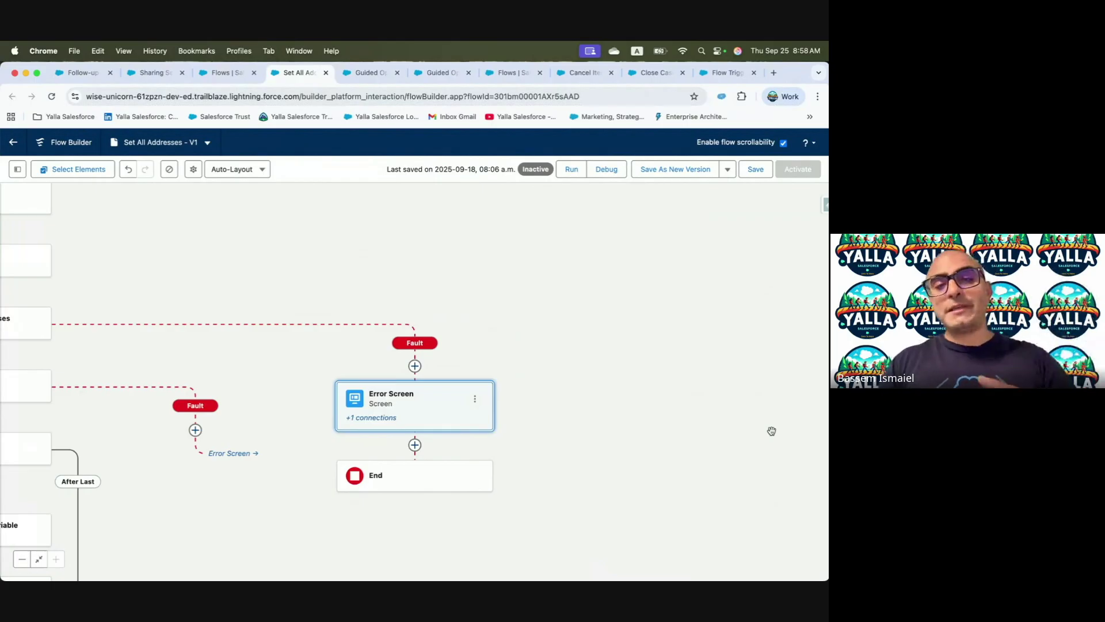
left_click_drag(308, 401, 480, 379)
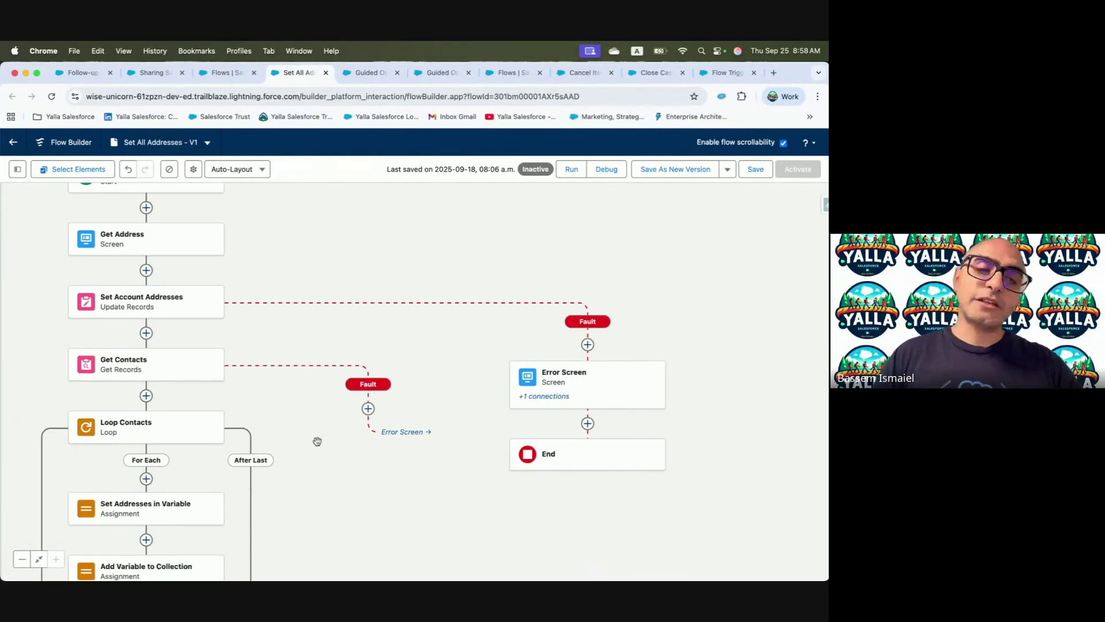
left_click(414, 438)
- Review the remaining Trailhead requirements, then add a fault path to Update Contacts and connect it to Error Screen
key("ctrl+Left")
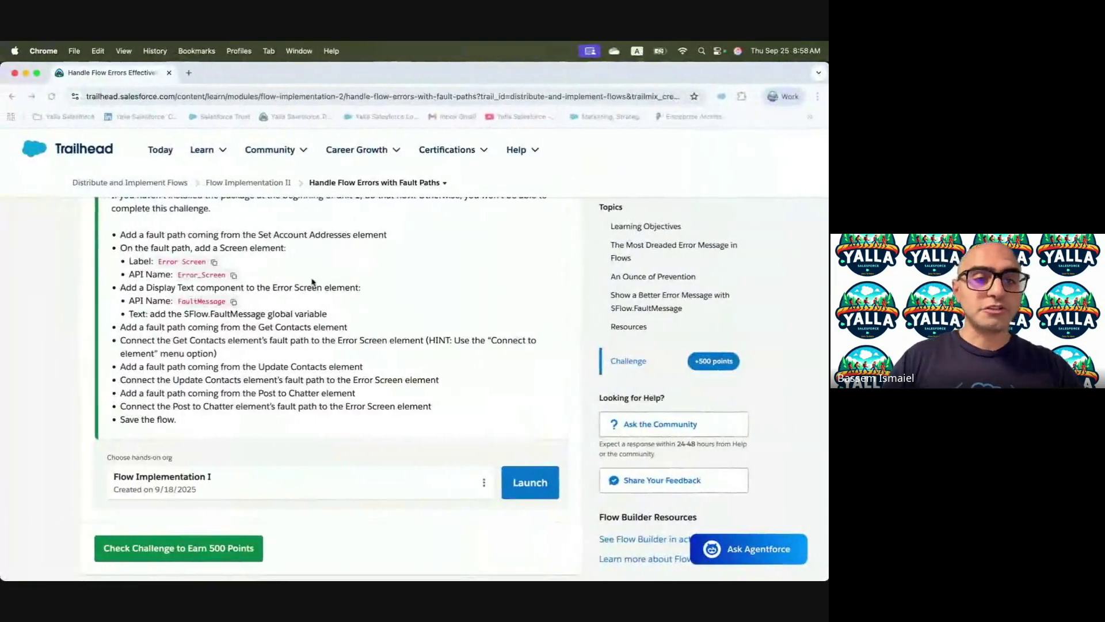
left_click_drag(120, 327, 362, 323)
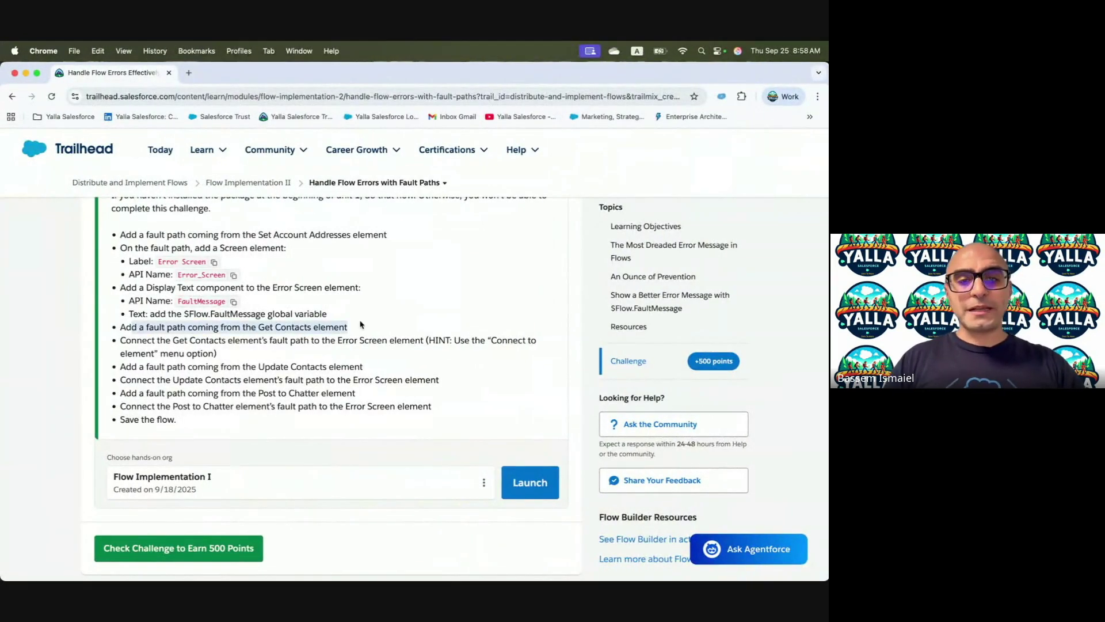
left_click(363, 323)
left_click_drag(173, 339, 431, 340)
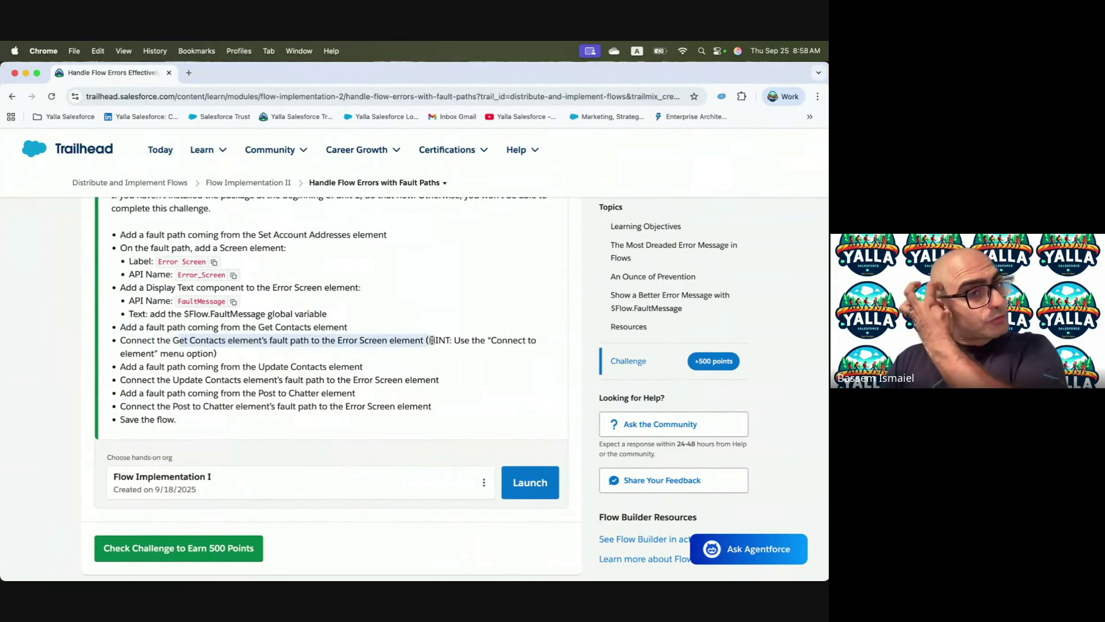
key("ctrl+Right")
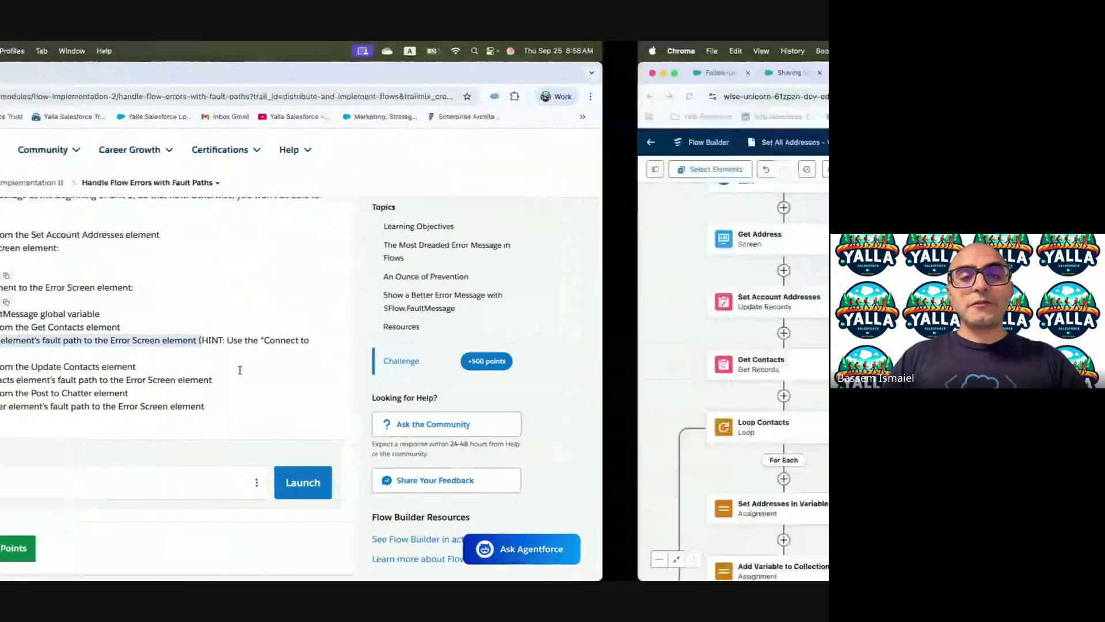
left_click_drag(302, 543, 373, 254)
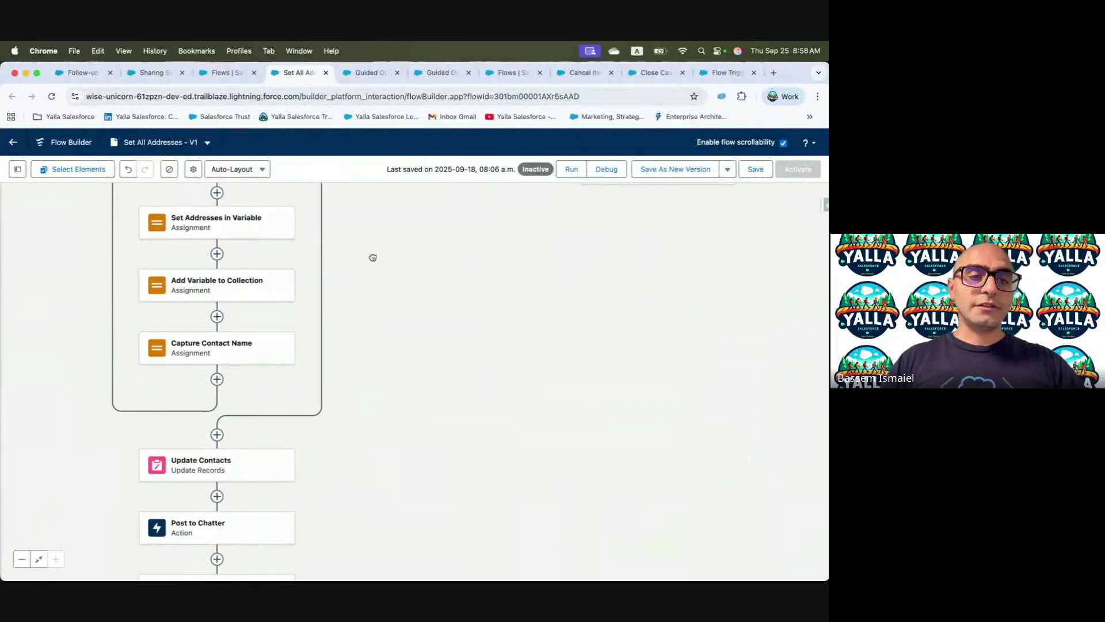
left_click_drag(372, 417, 401, 350)
left_click(305, 396)
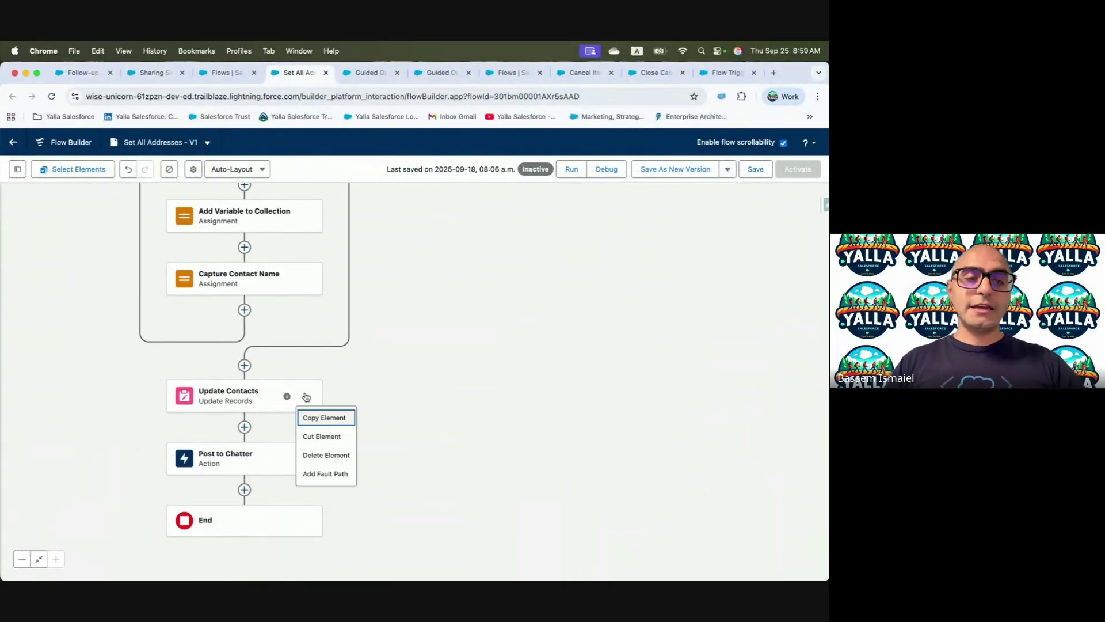
left_click(329, 474)
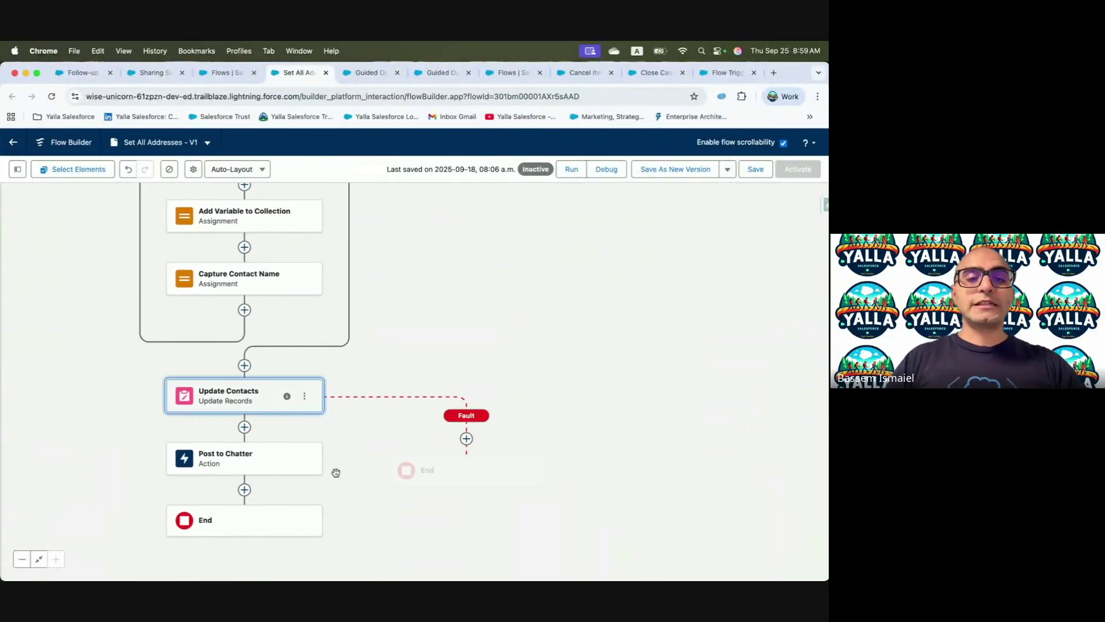
left_click(467, 440)
left_click(451, 504)
left_click_drag(769, 240, 295, 516)
left_click(475, 424)
- Add a fault path to the Post to Chatter action and connect it to the Error Screen element
left_click_drag(168, 476, 778, 262)
left_click_drag(717, 466, 673, 231)
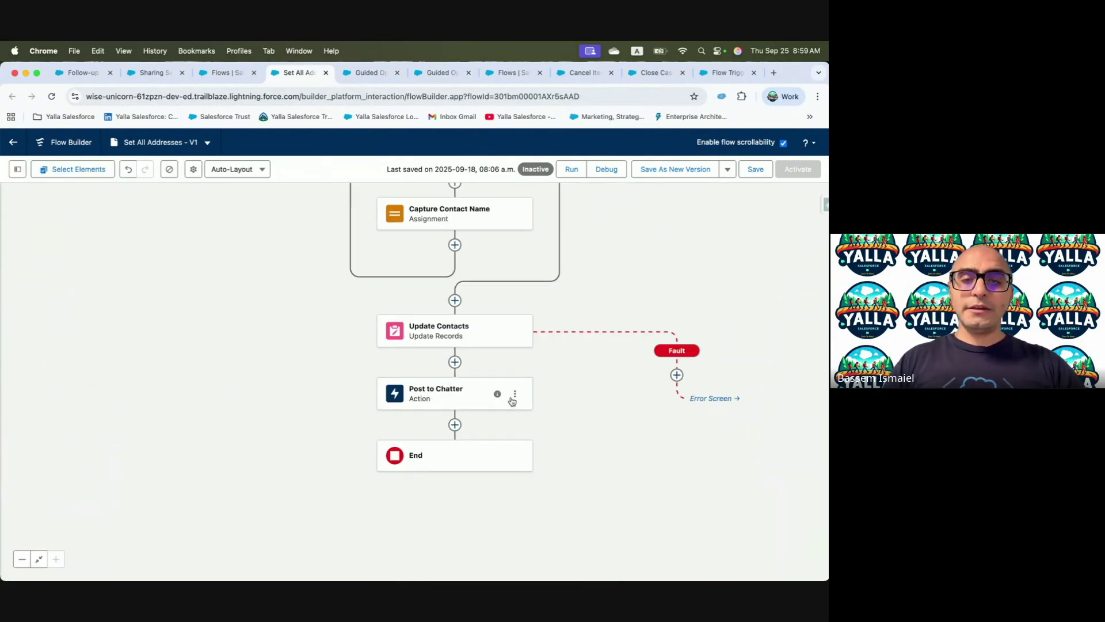
left_click(515, 394)
left_click(541, 474)
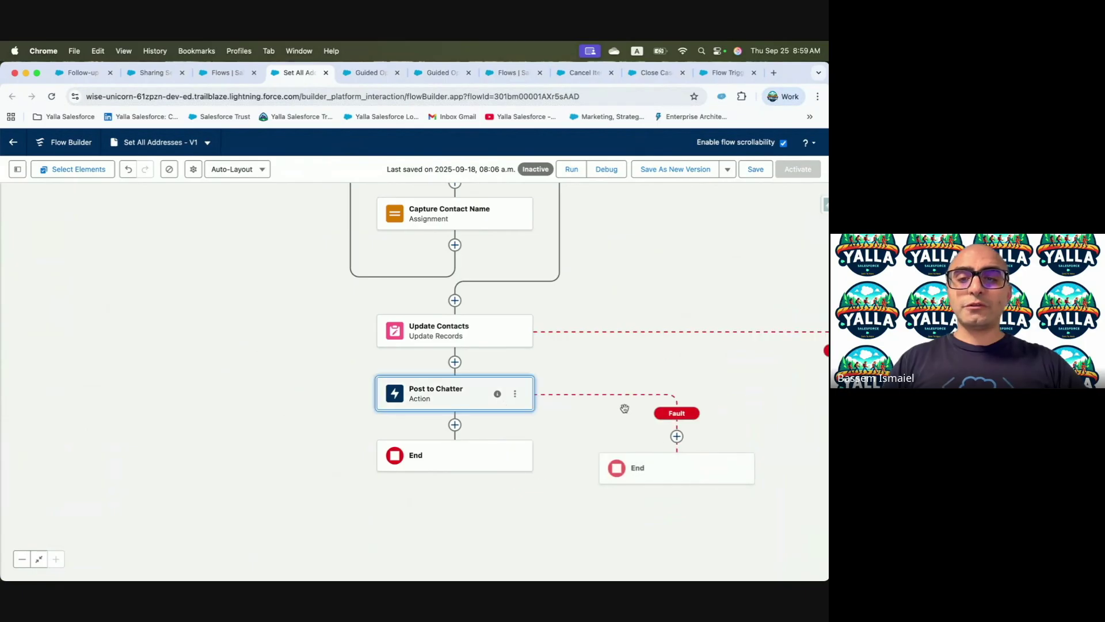
left_click(677, 436)
left_click(651, 500)
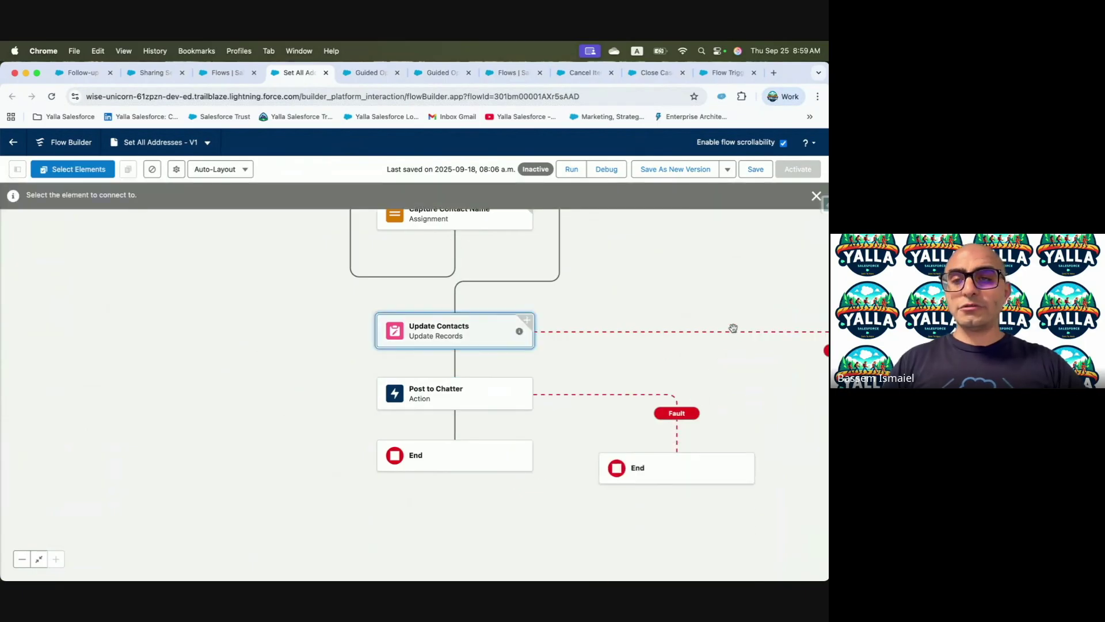
left_click_drag(732, 332, 155, 472)
left_click_drag(361, 293, 259, 472)
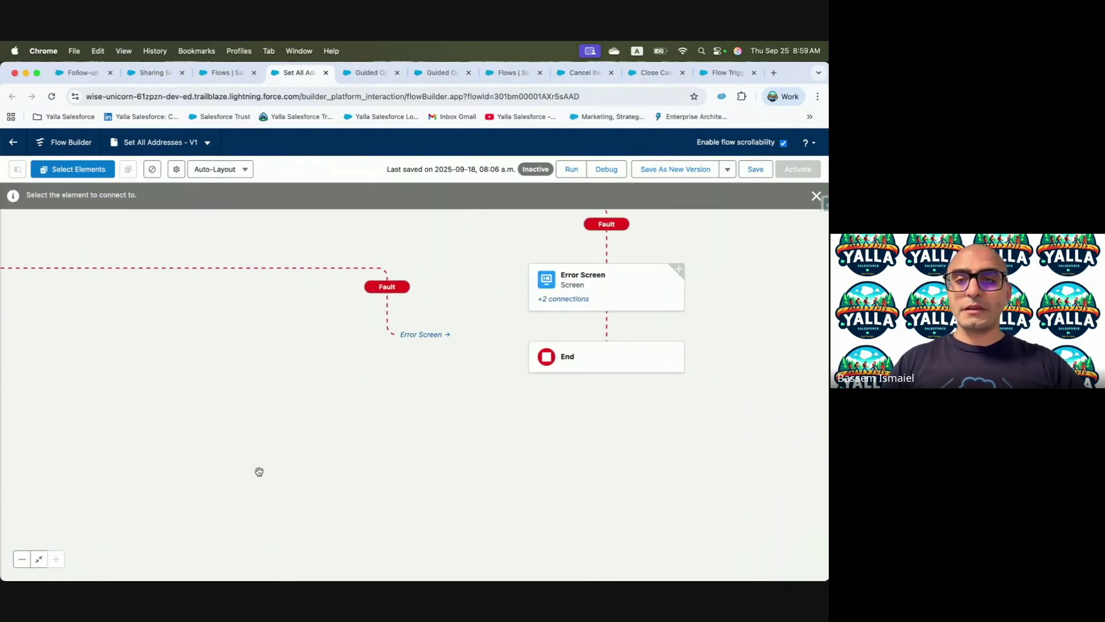
left_click(564, 289)
- Save the Set All Addresses flow and submit the challenge for checking in Trailhead
left_click(756, 170)
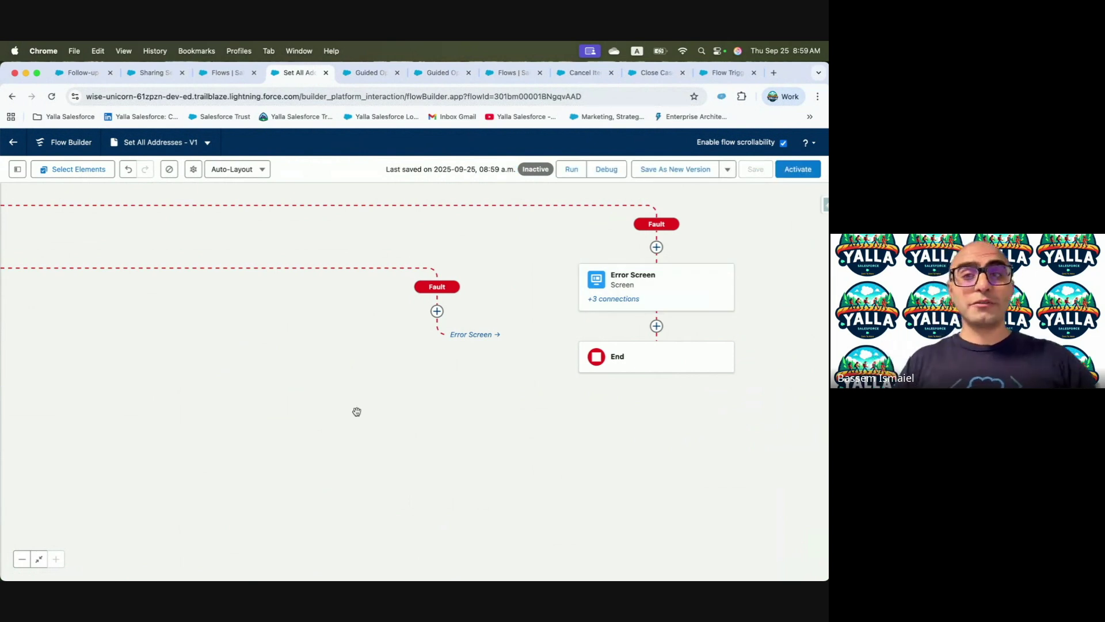
key("ctrl+Left")
left_click(180, 554)
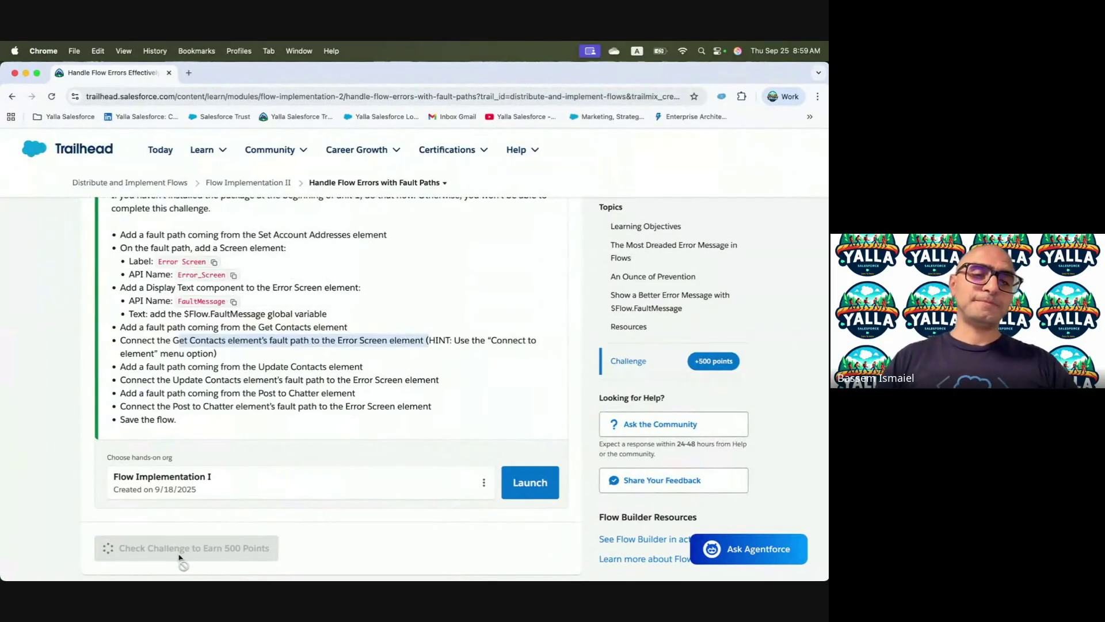